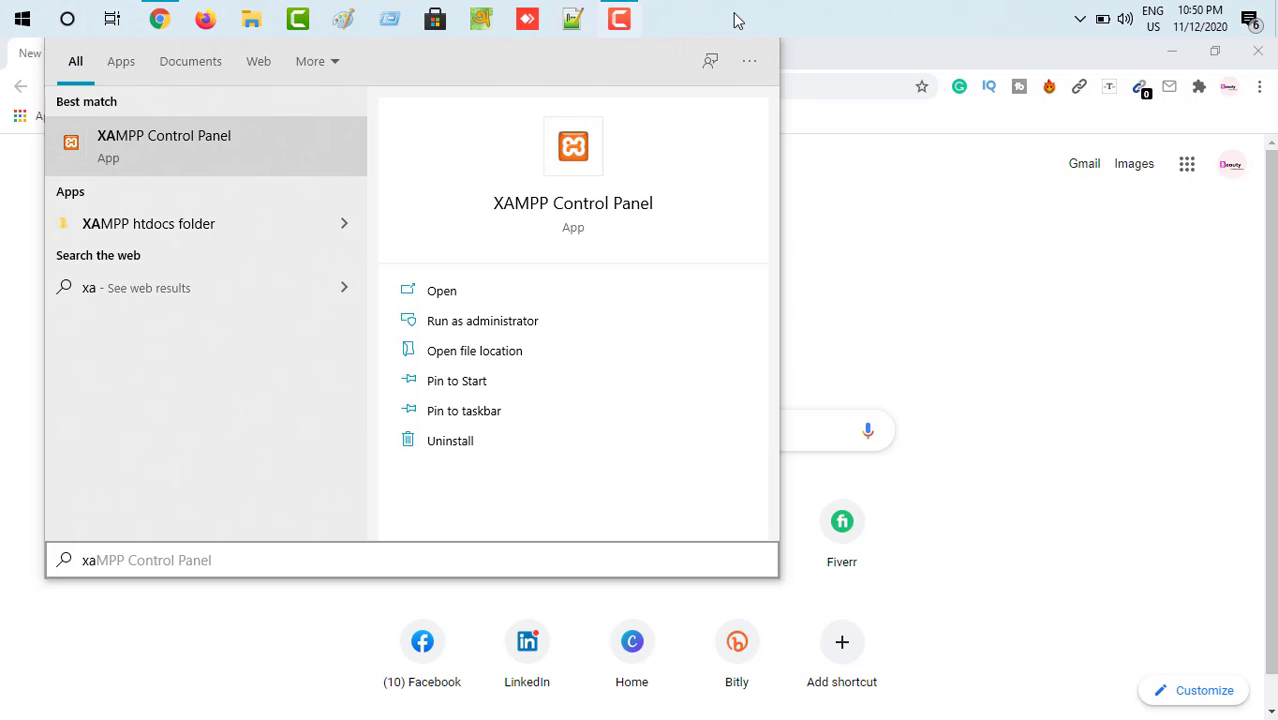
- Launch XAMPP Control Panel and start the Apache and MySQL modules
key("Return")
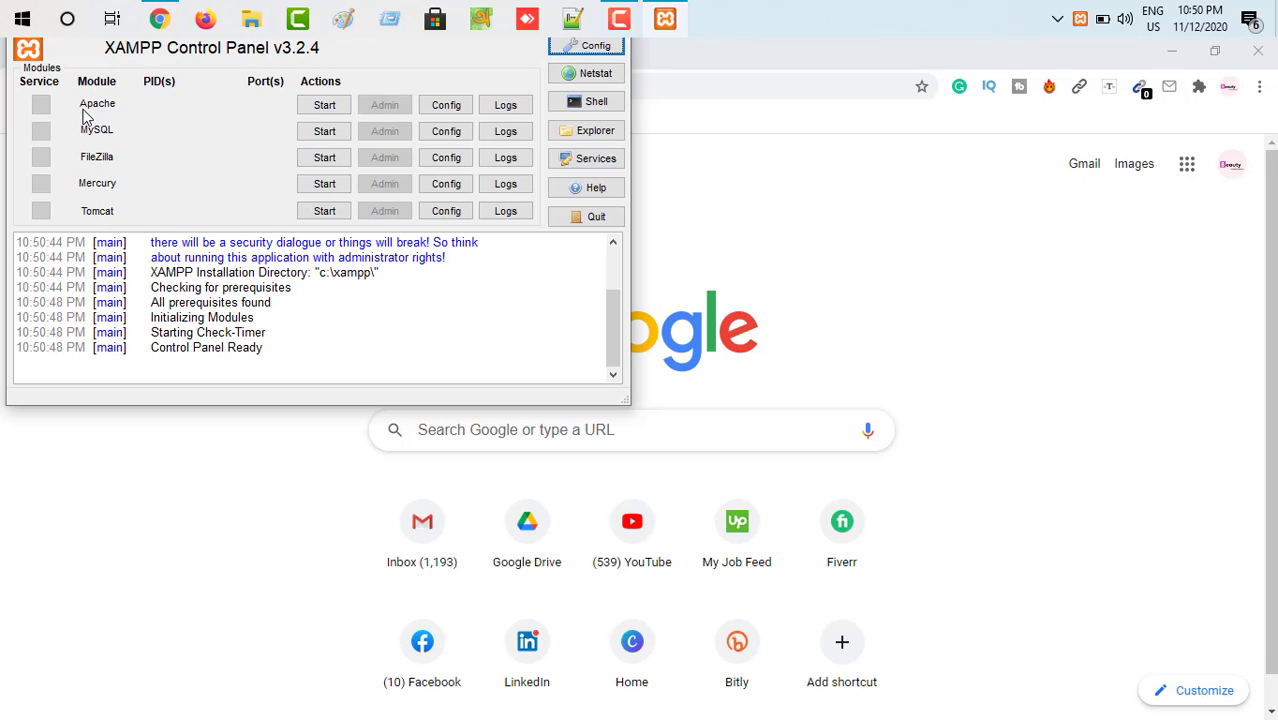
left_click(324, 105)
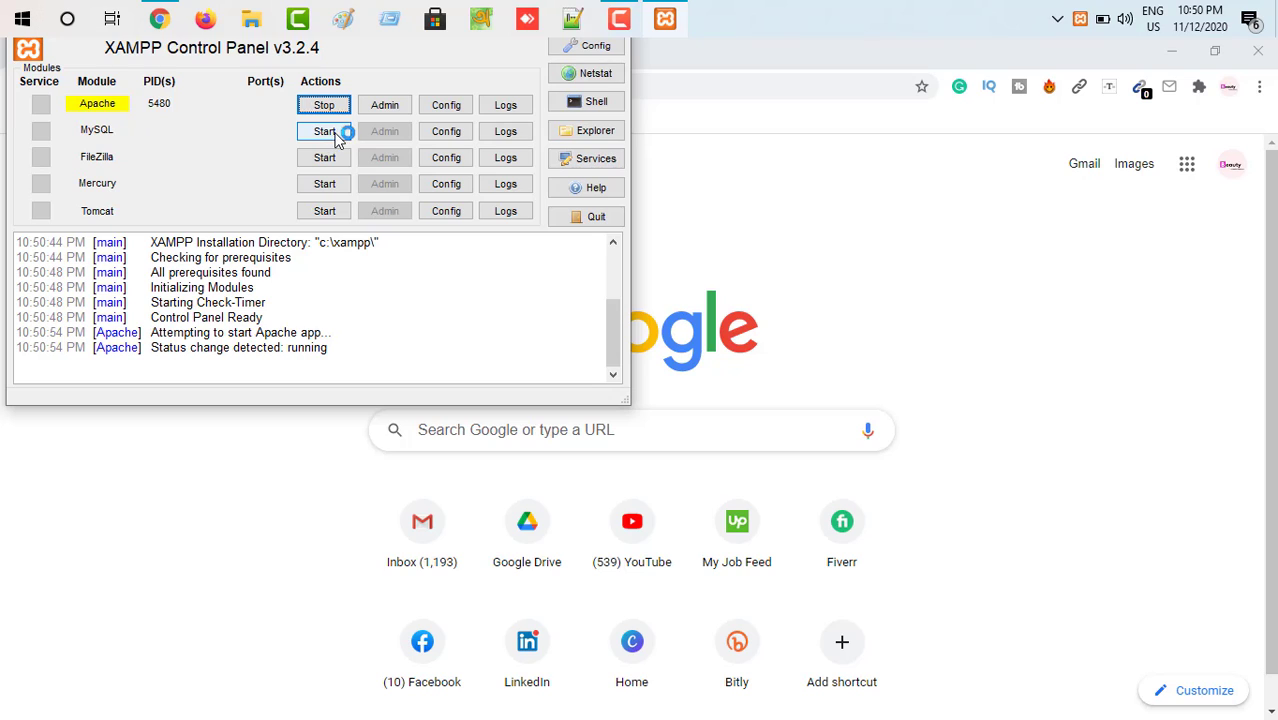
left_click(328, 136)
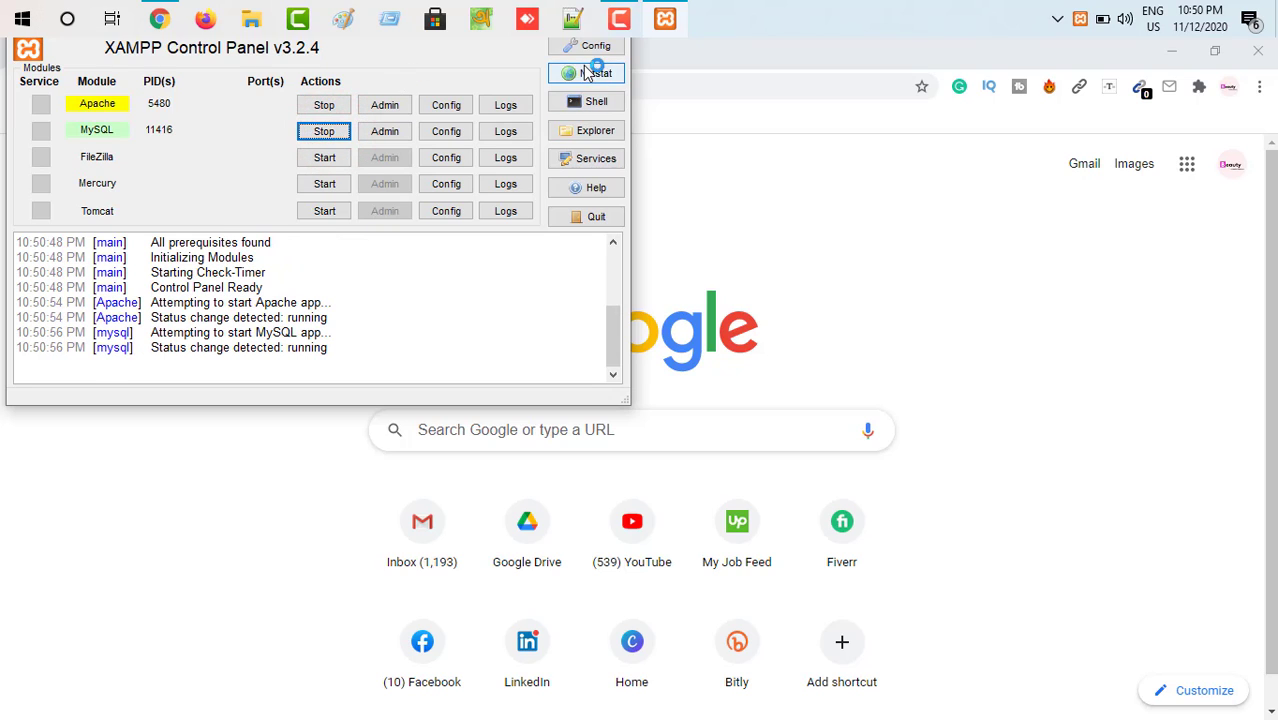
- Switch to Chrome and open the local site at localhost/wordpress/
left_click(631, 116)
left_click(487, 52)
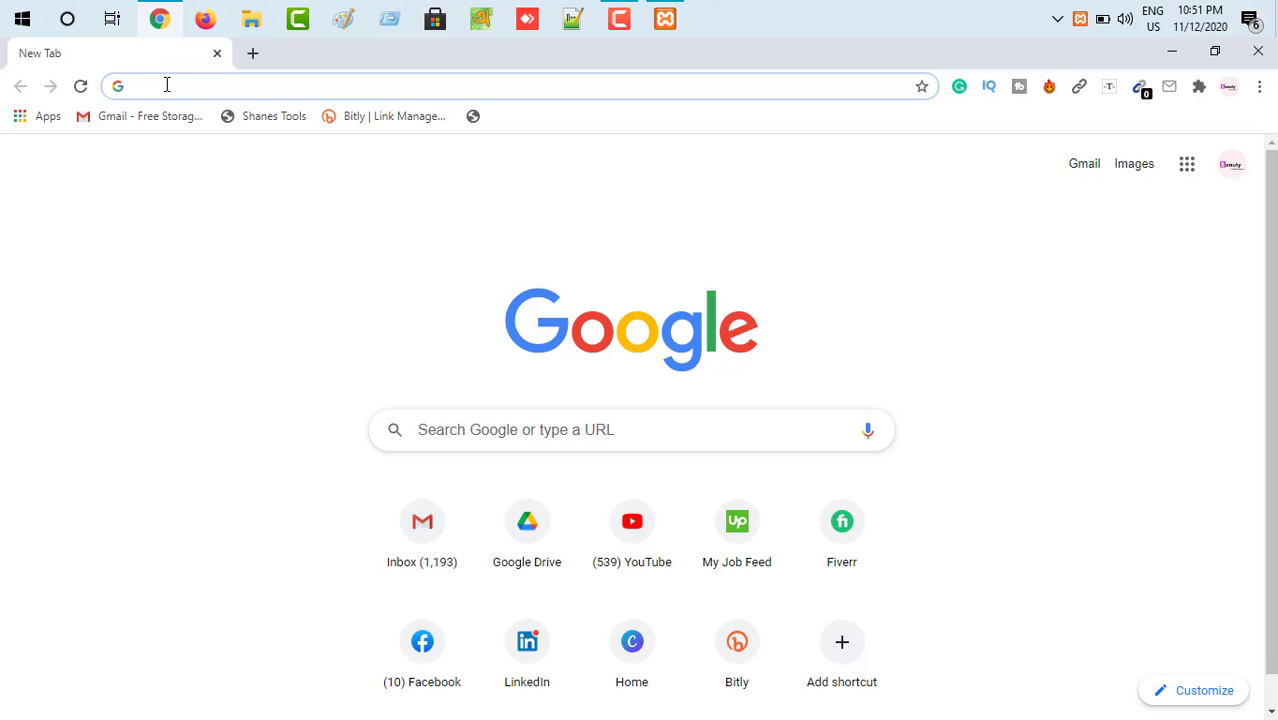
type("localhost/wordpress/")
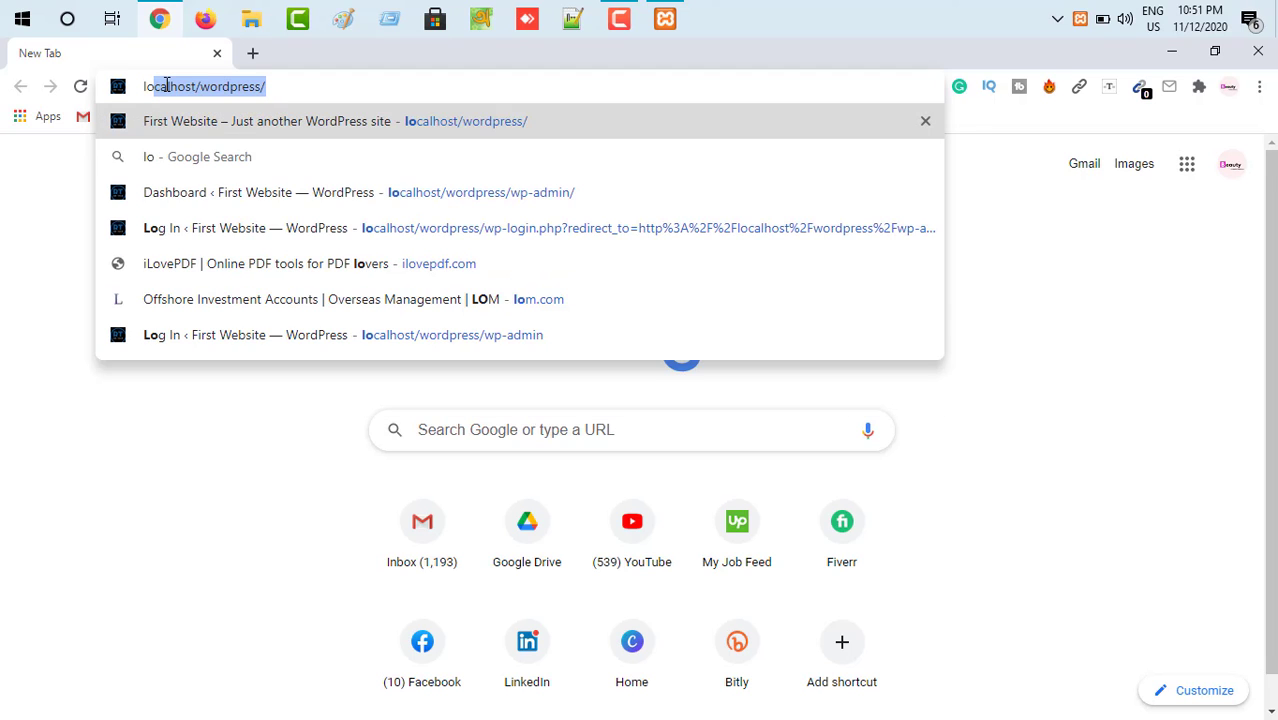
key("Return")
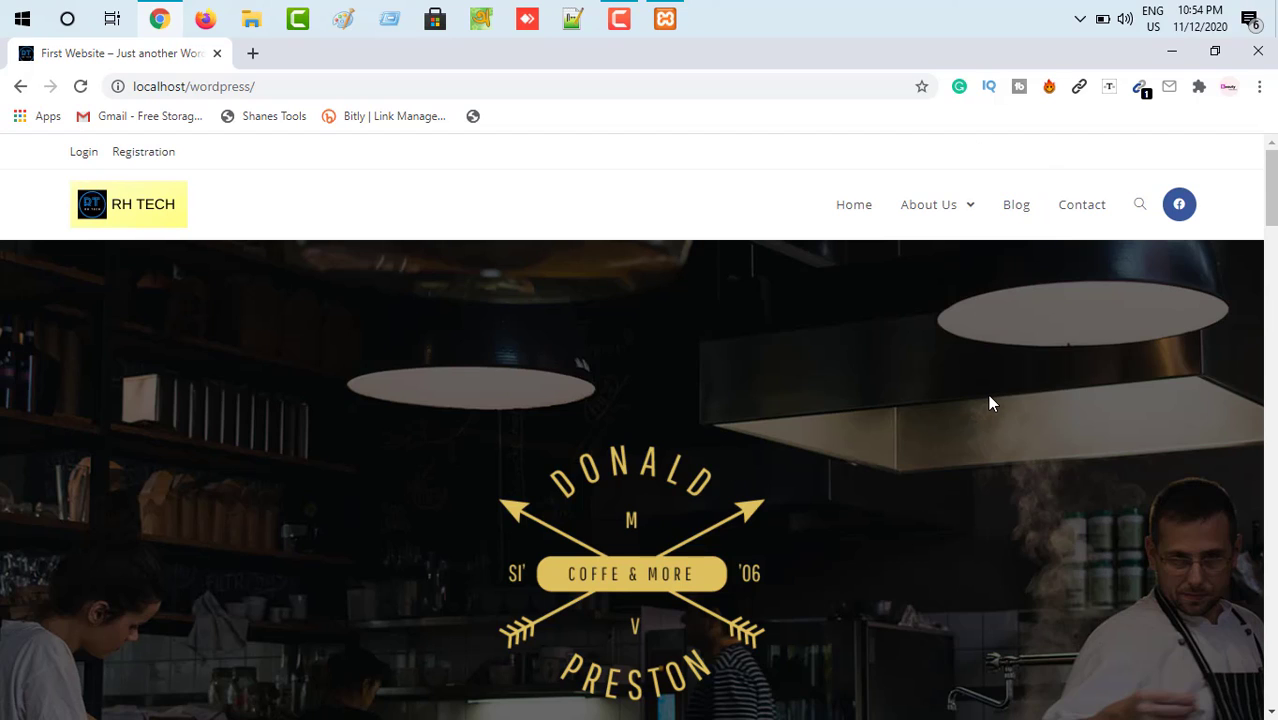
- Go to localhost/wordpress/wp-admin/ and log in with the prefilled credentials, with Remember Me enabled
left_click(266, 87)
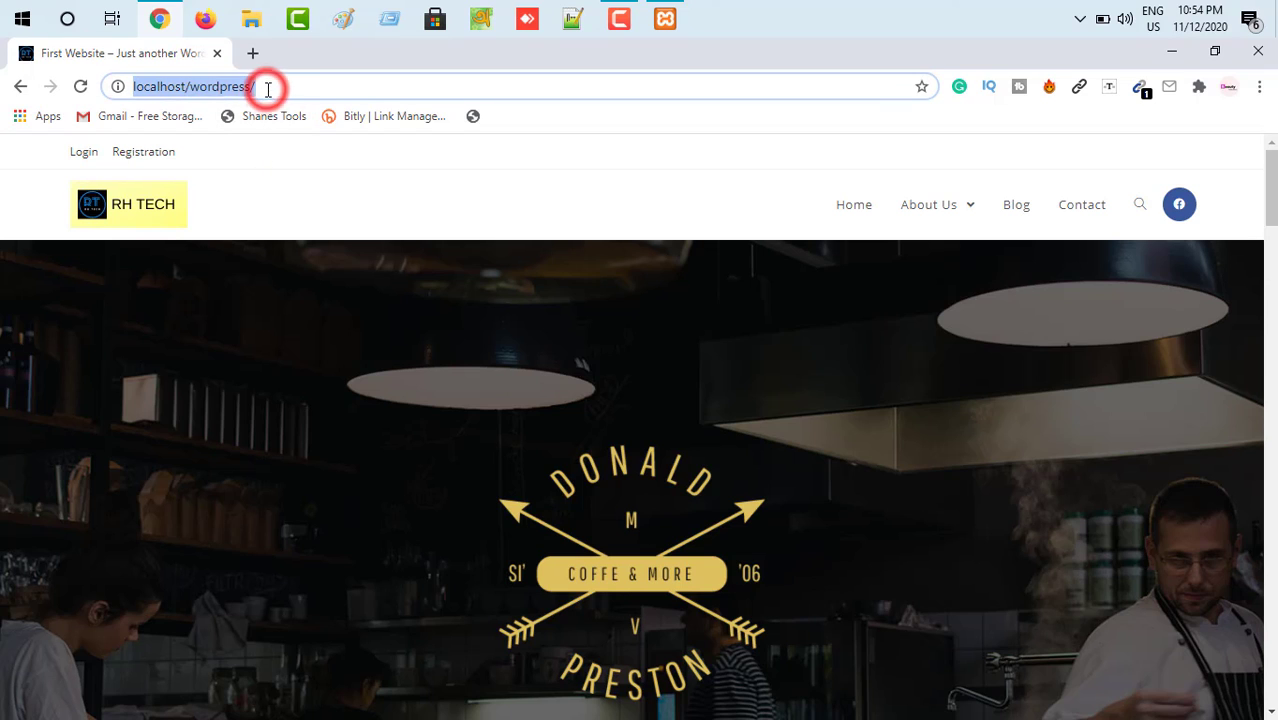
left_click(267, 88)
type("wp-admin/")
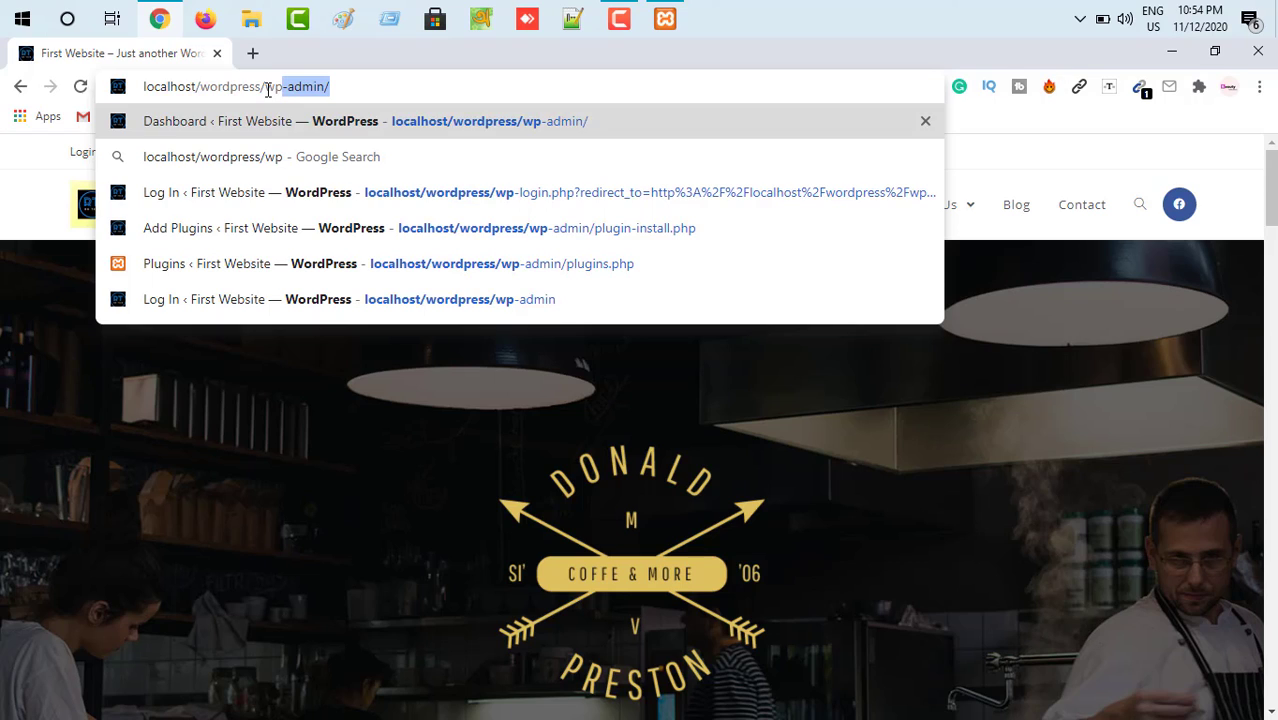
key("Return")
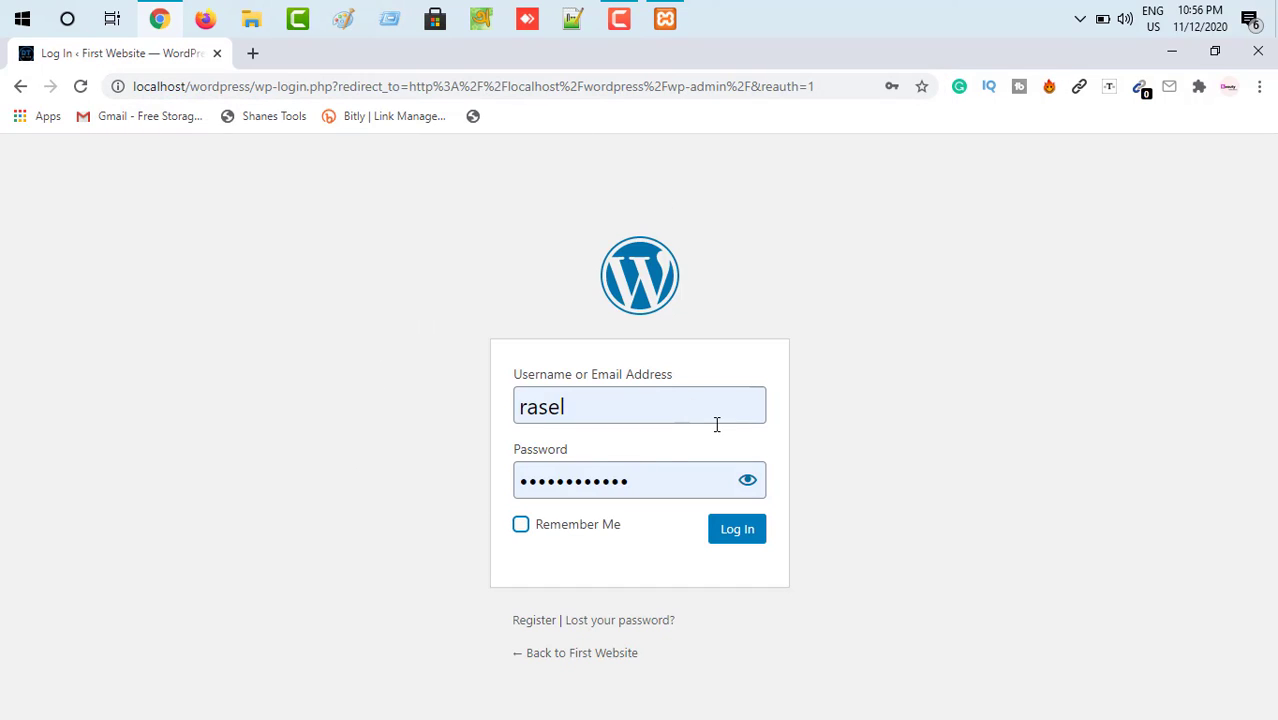
left_click(520, 525)
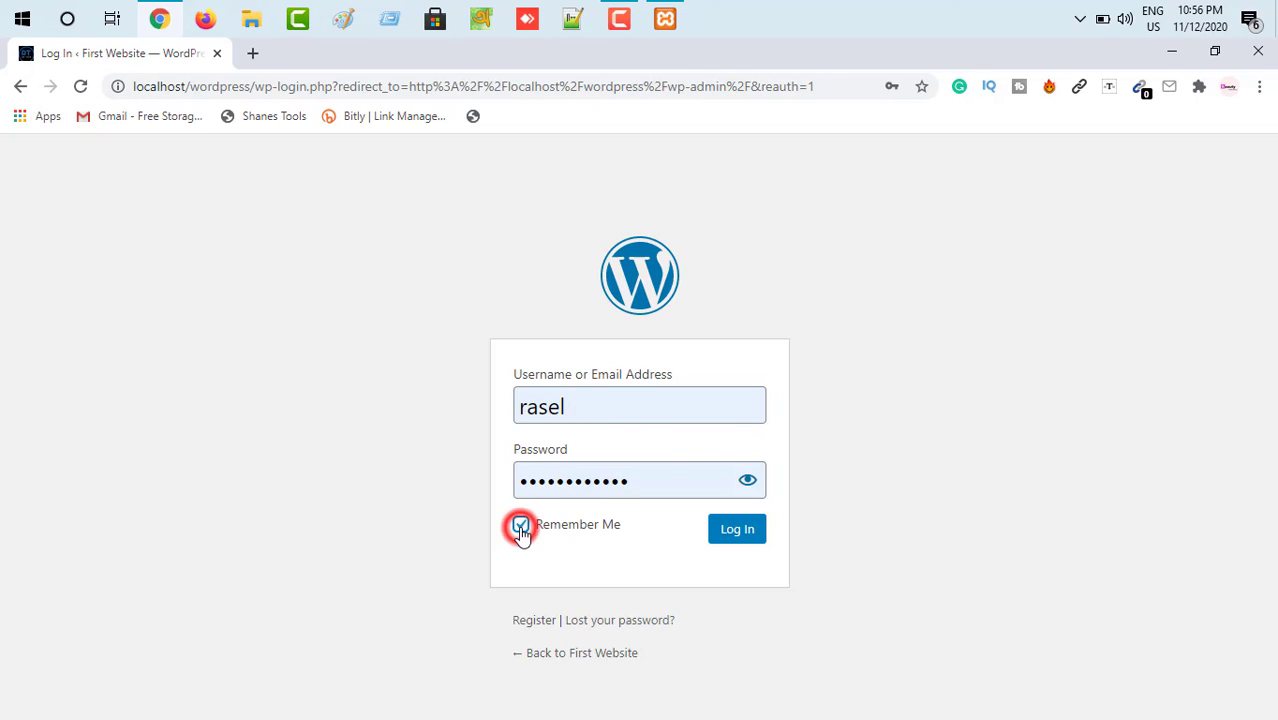
left_click(738, 528)
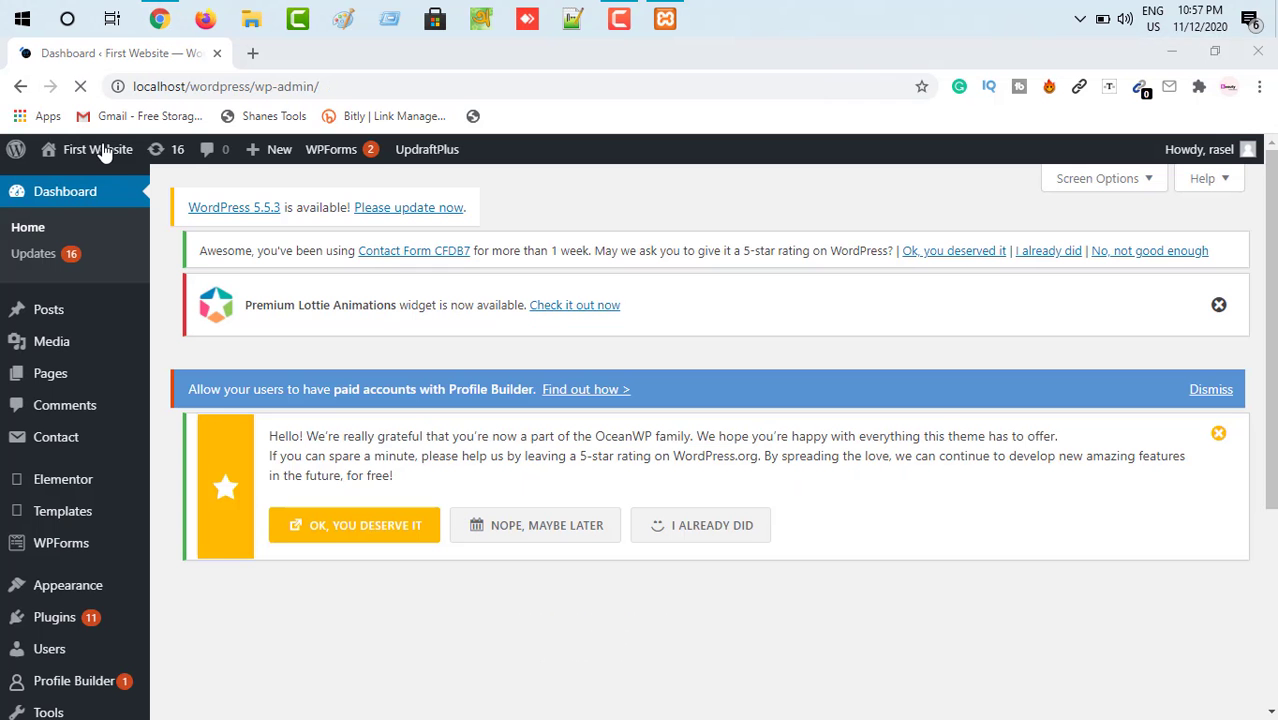
- Open the First Website front end from the dashboard in a new browser tab and switch to it
mouse_move(287, 158)
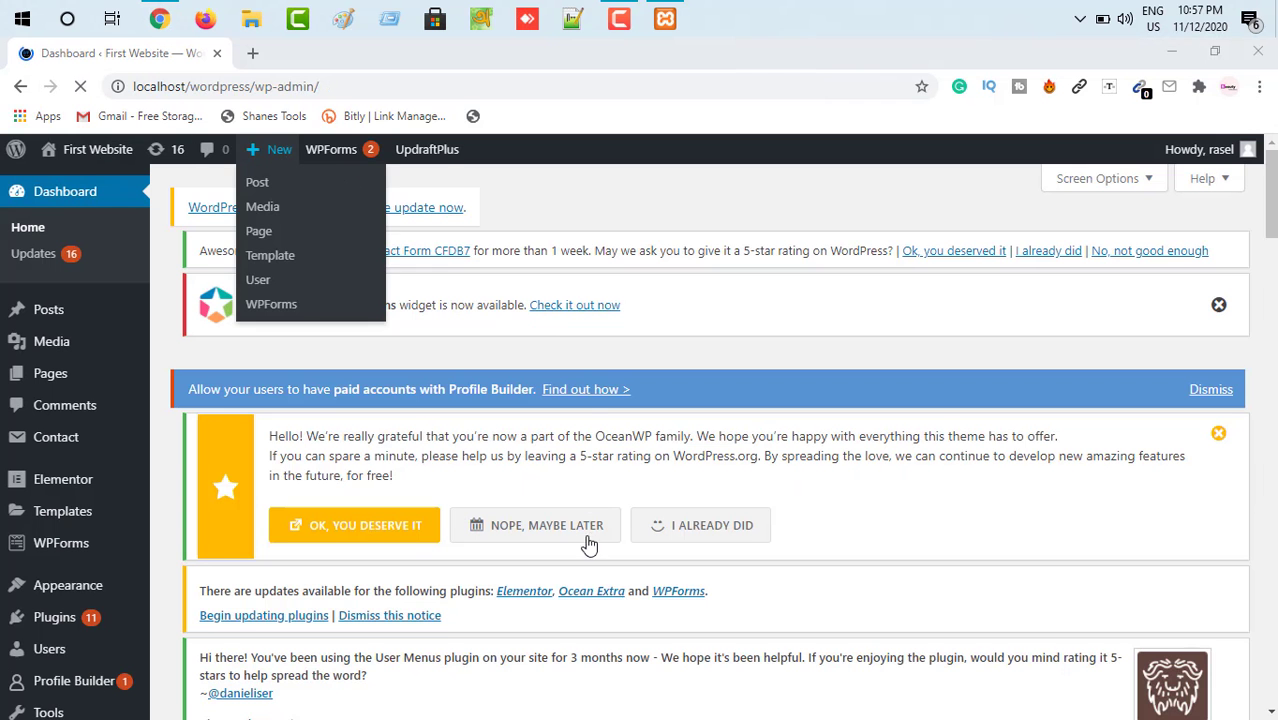
mouse_move(127, 171)
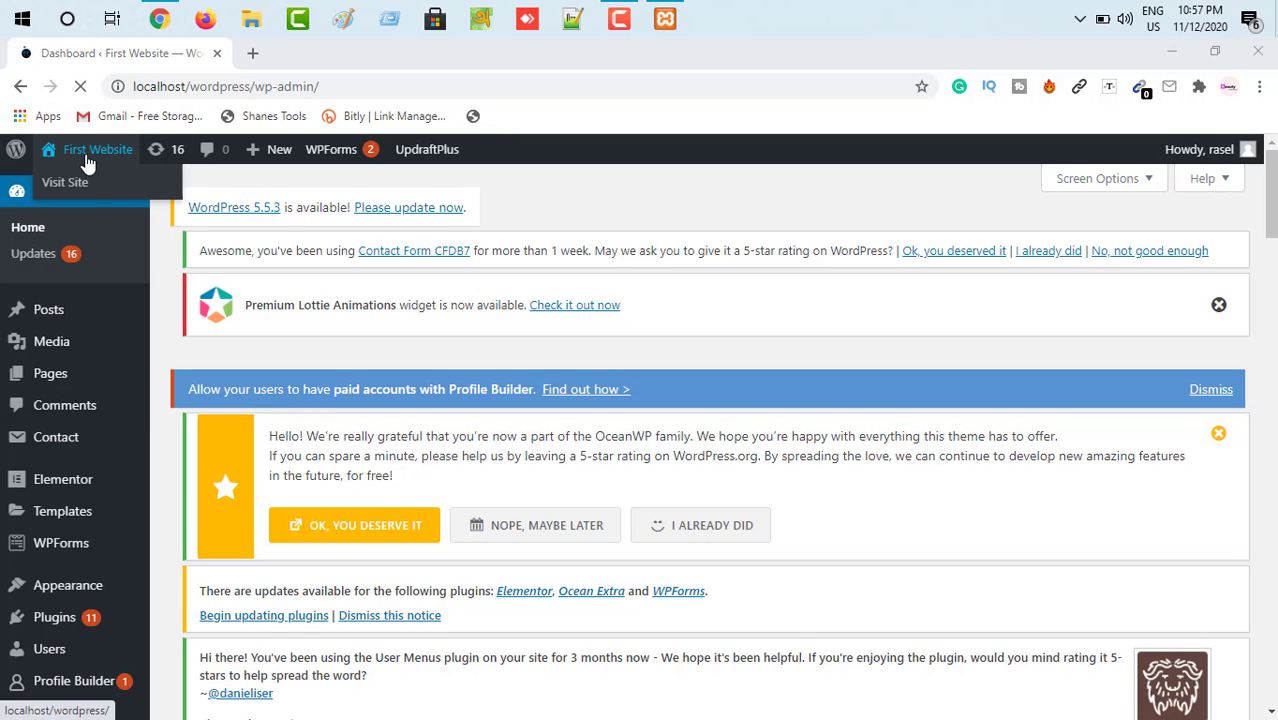
left_click(70, 191)
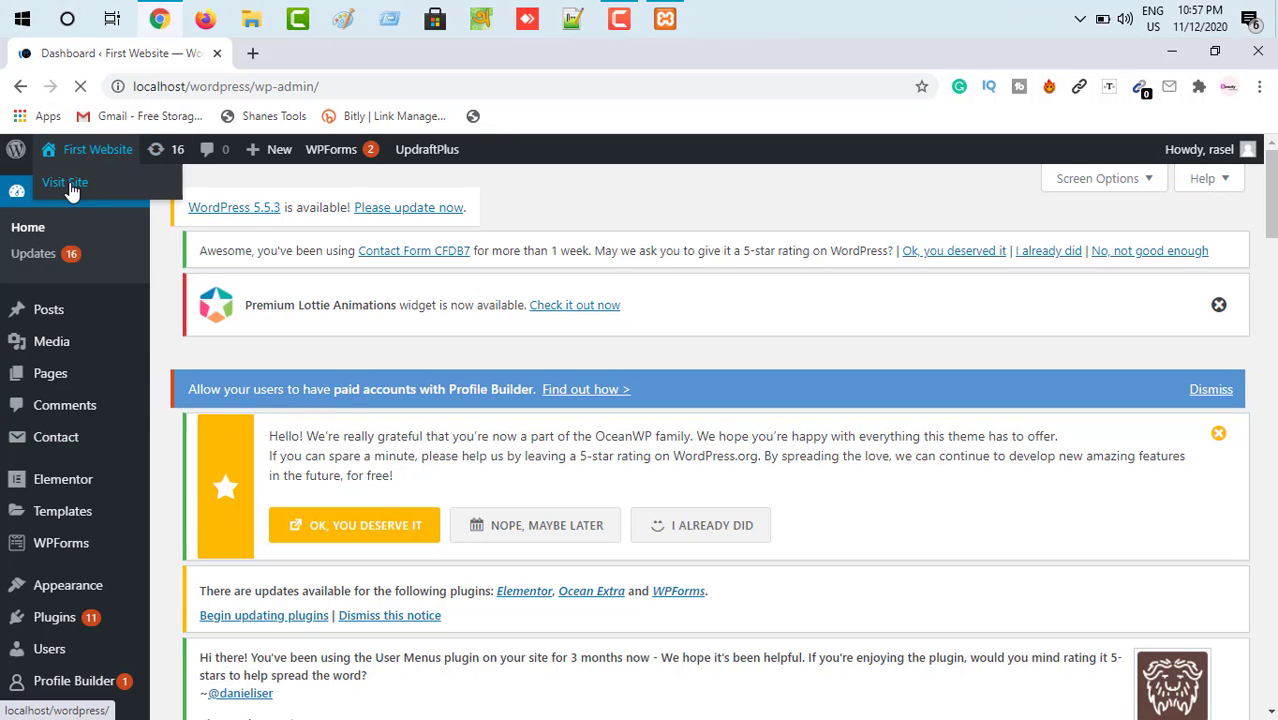
right_click(70, 191)
left_click(108, 192)
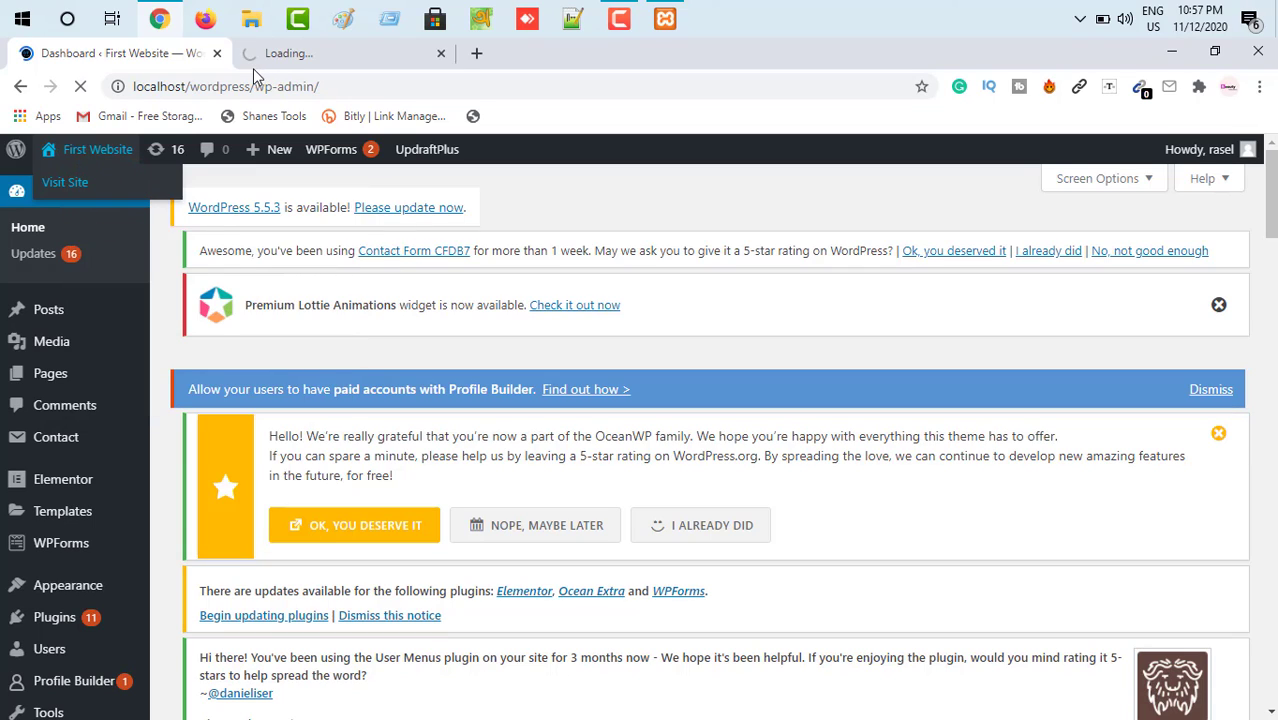
left_click(308, 55)
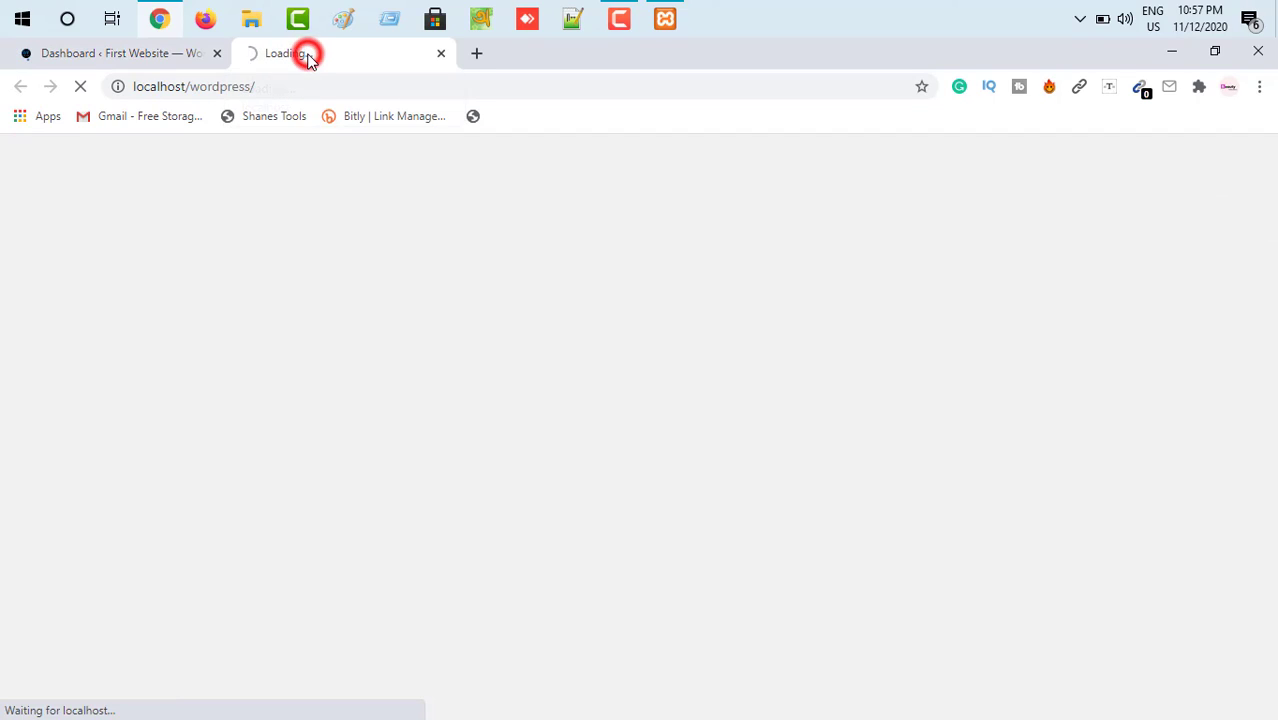
left_click(58, 53)
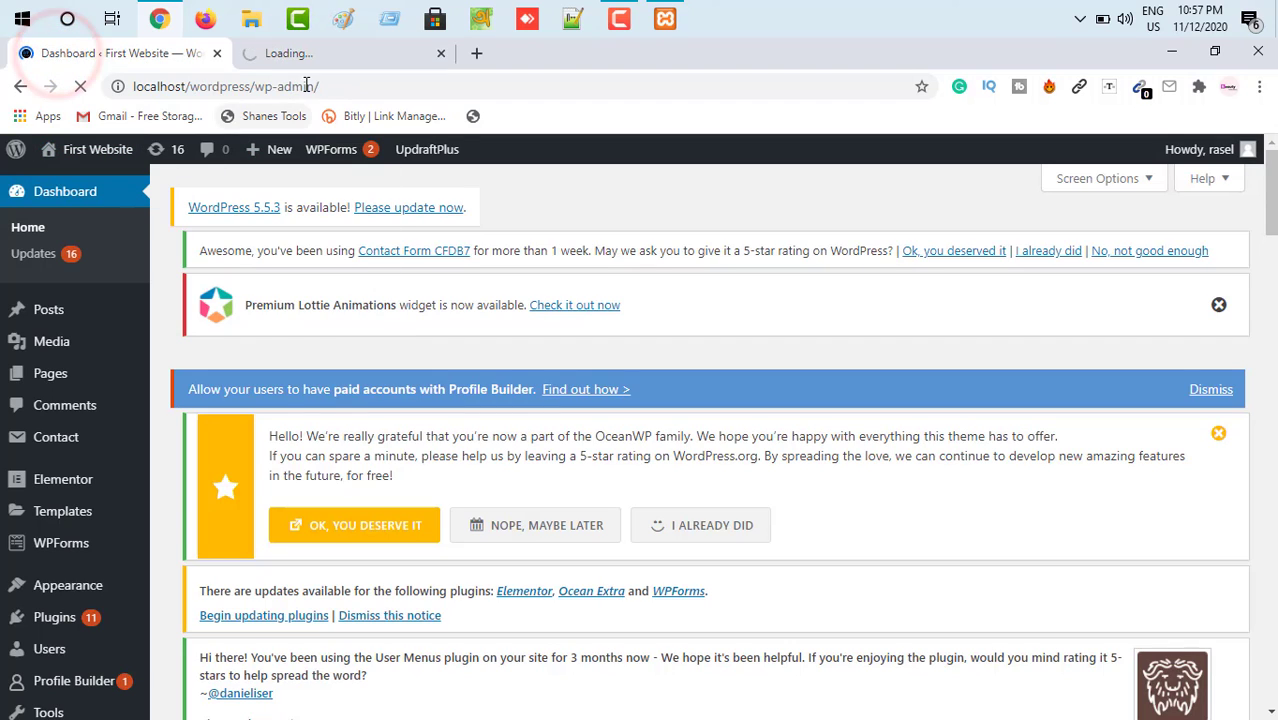
left_click(308, 55)
left_click(110, 56)
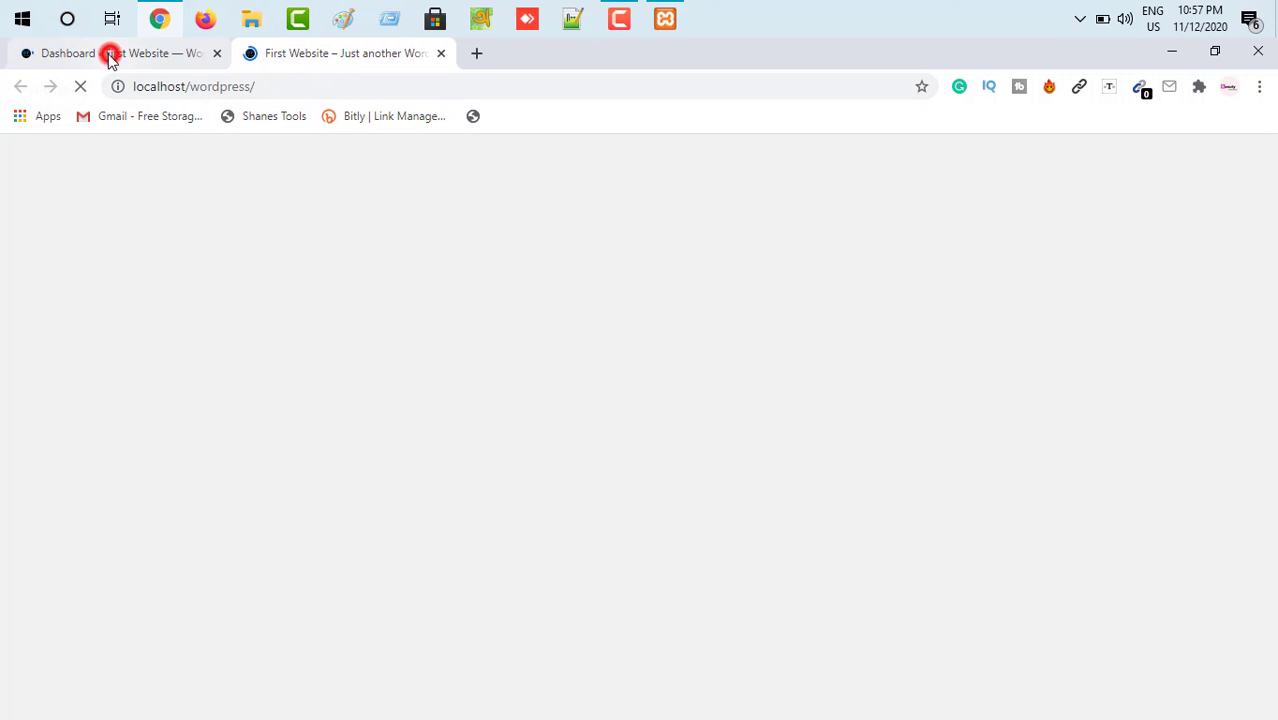
- Examine the site's homepage sections and its navigation menu, including the About Us submenu
left_click(338, 54)
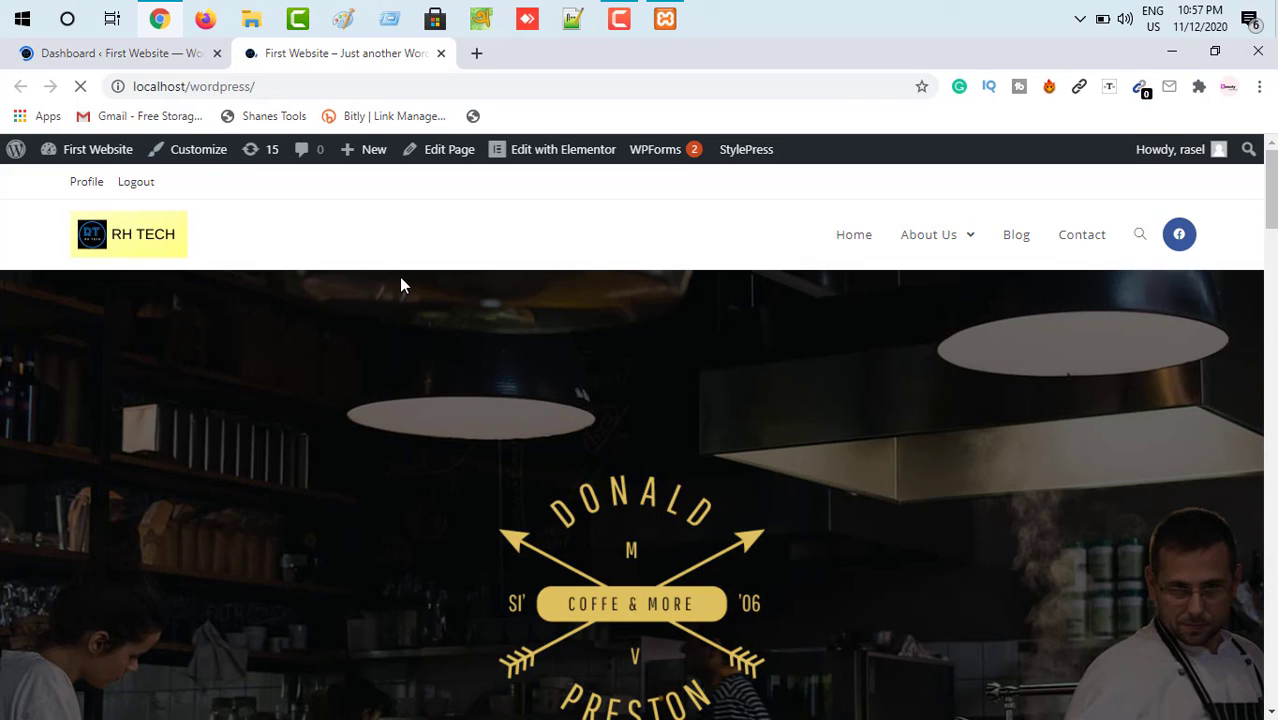
scroll(400, 285, "down", 5)
scroll(744, 490, "down", 5)
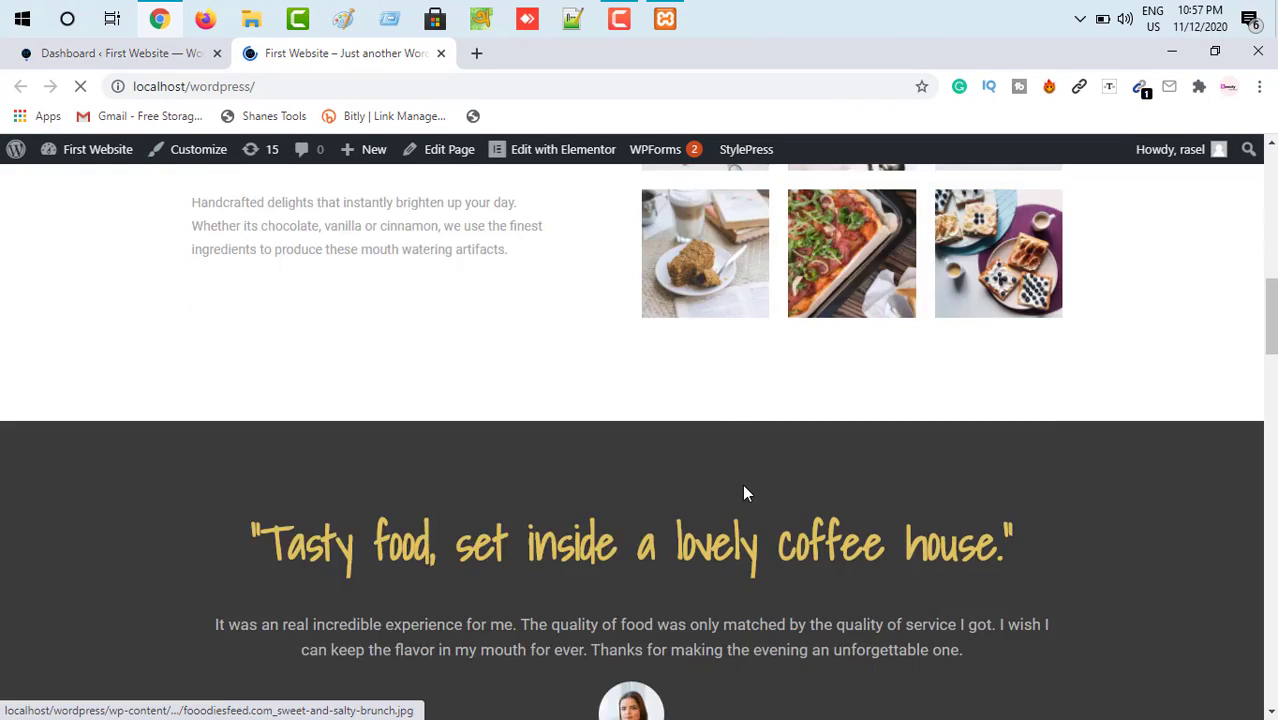
scroll(742, 484, "up", 1)
scroll(740, 484, "up", 10)
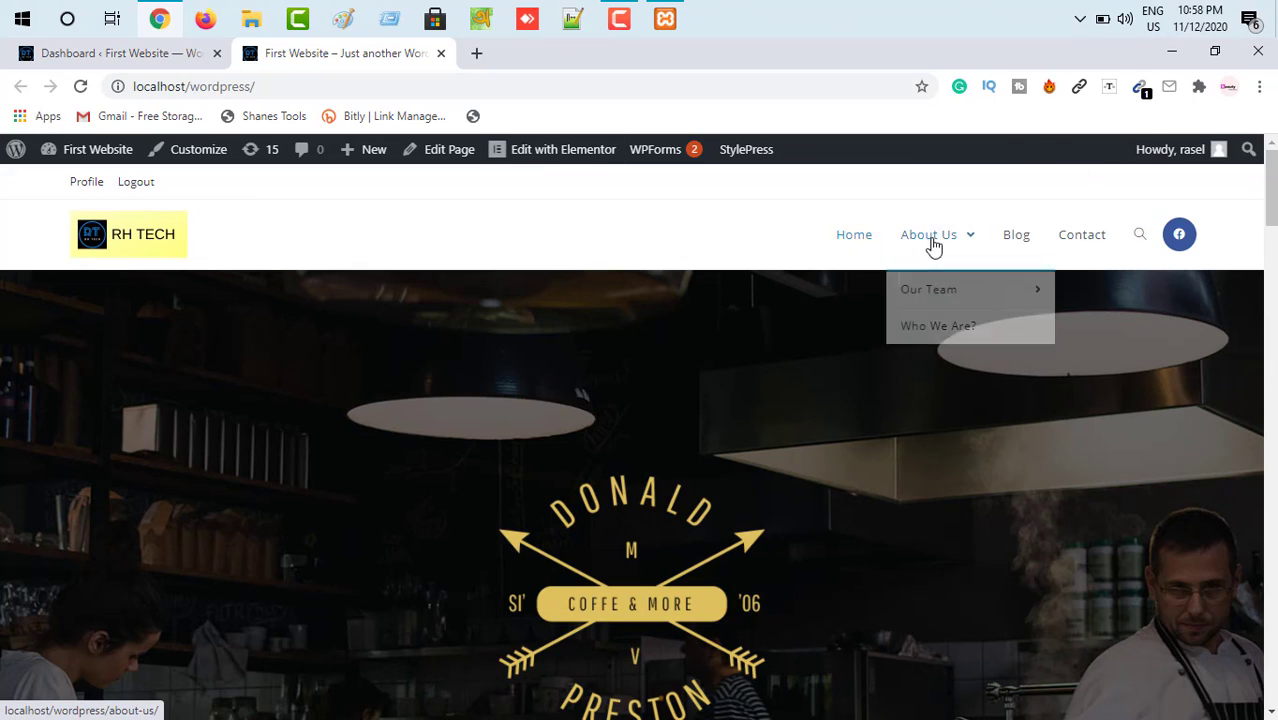
mouse_move(950, 244)
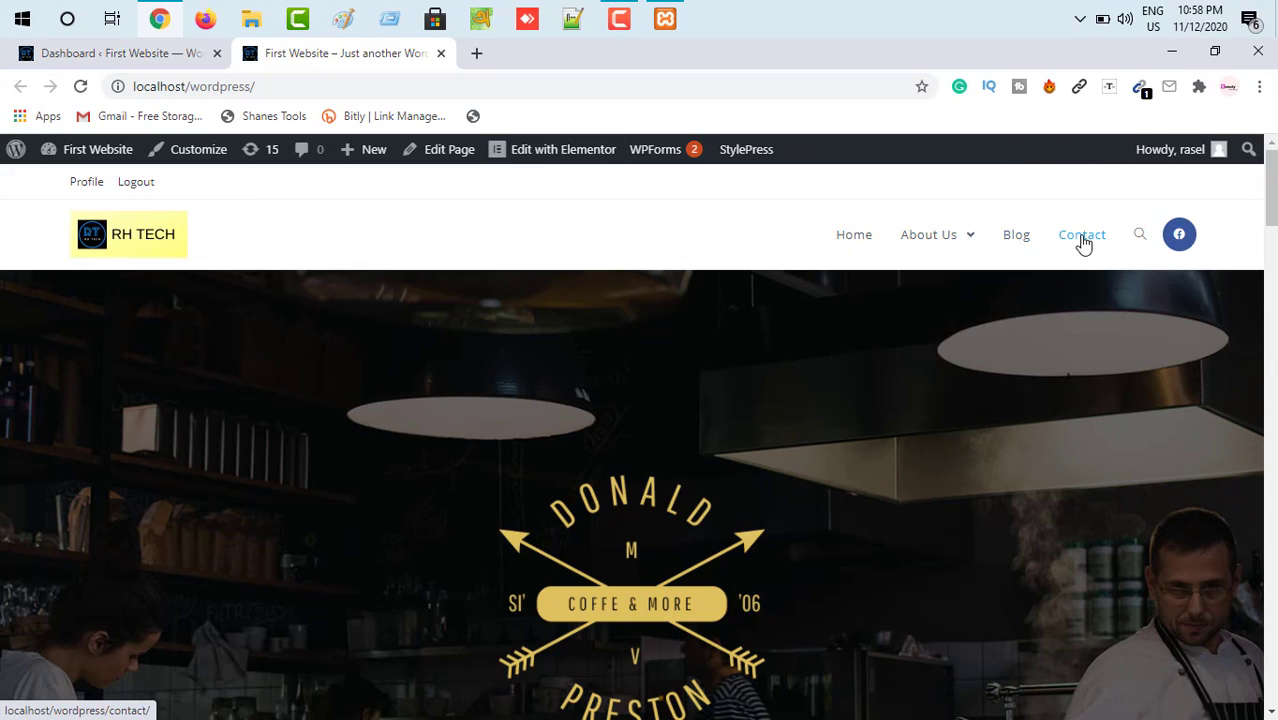
mouse_move(907, 234)
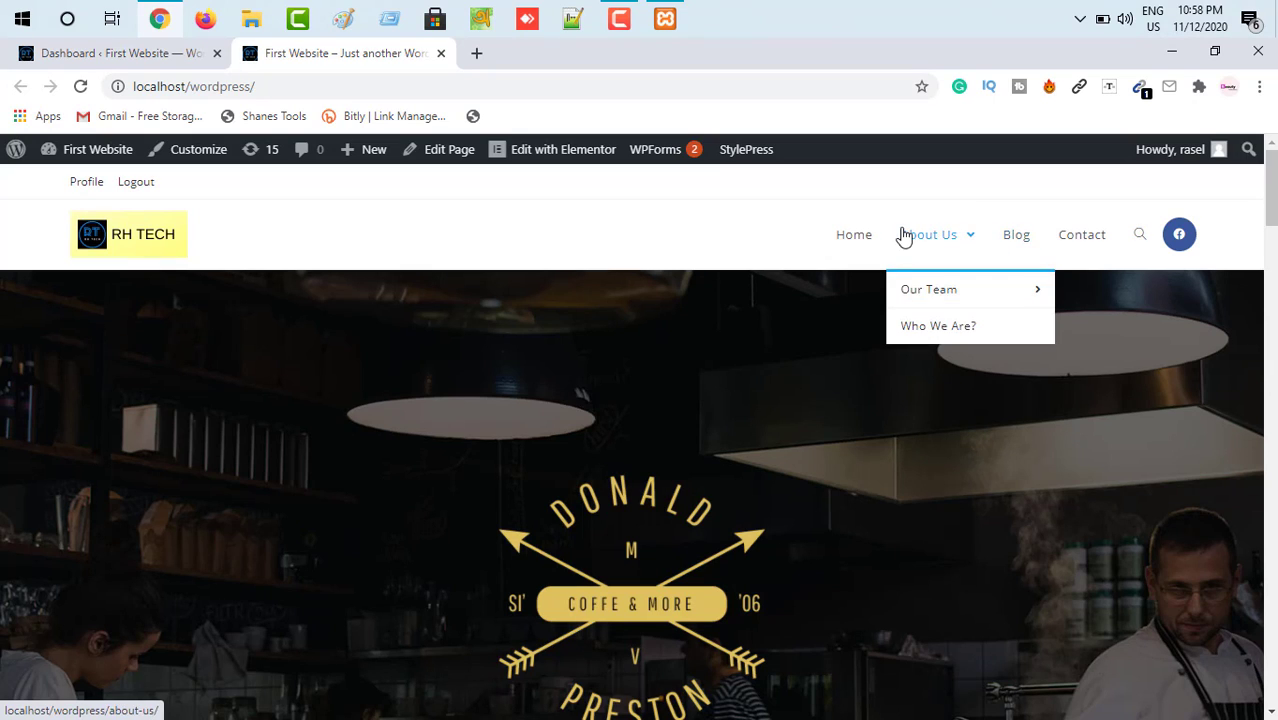
- Return to the WordPress dashboard and open the Reading settings page
left_click(75, 55)
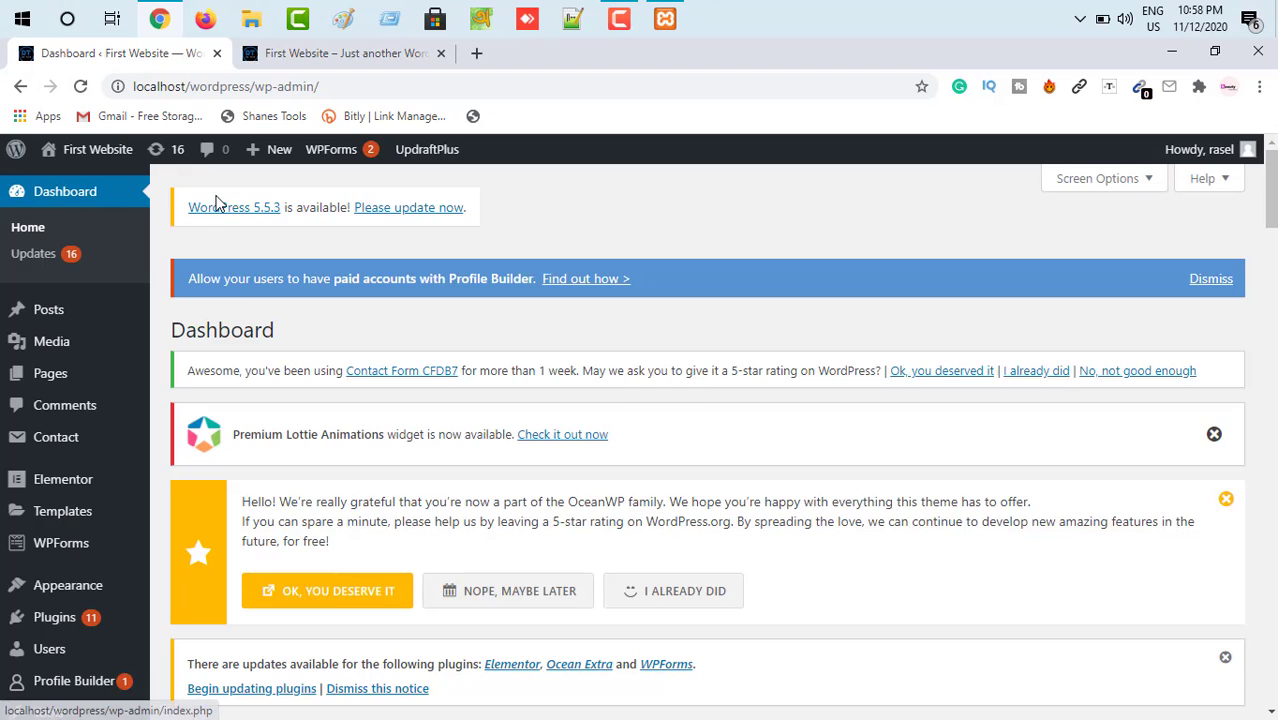
scroll(63, 410, "down", 3)
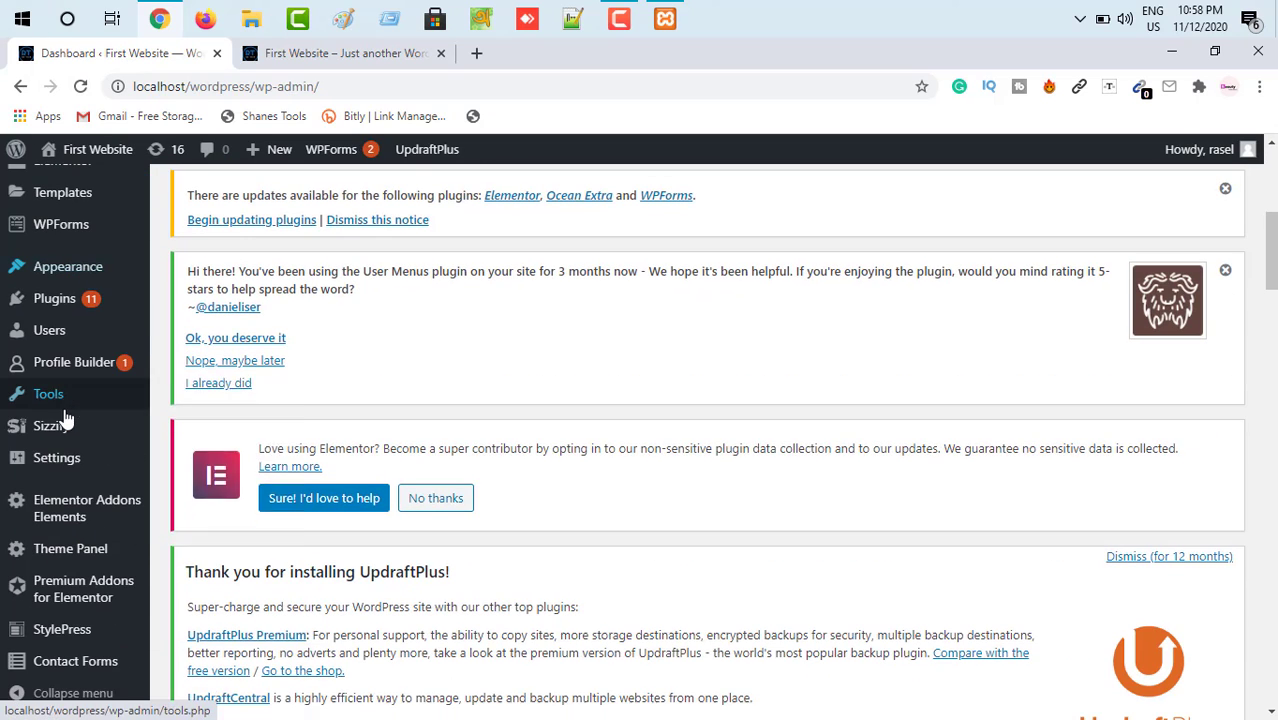
mouse_move(66, 460)
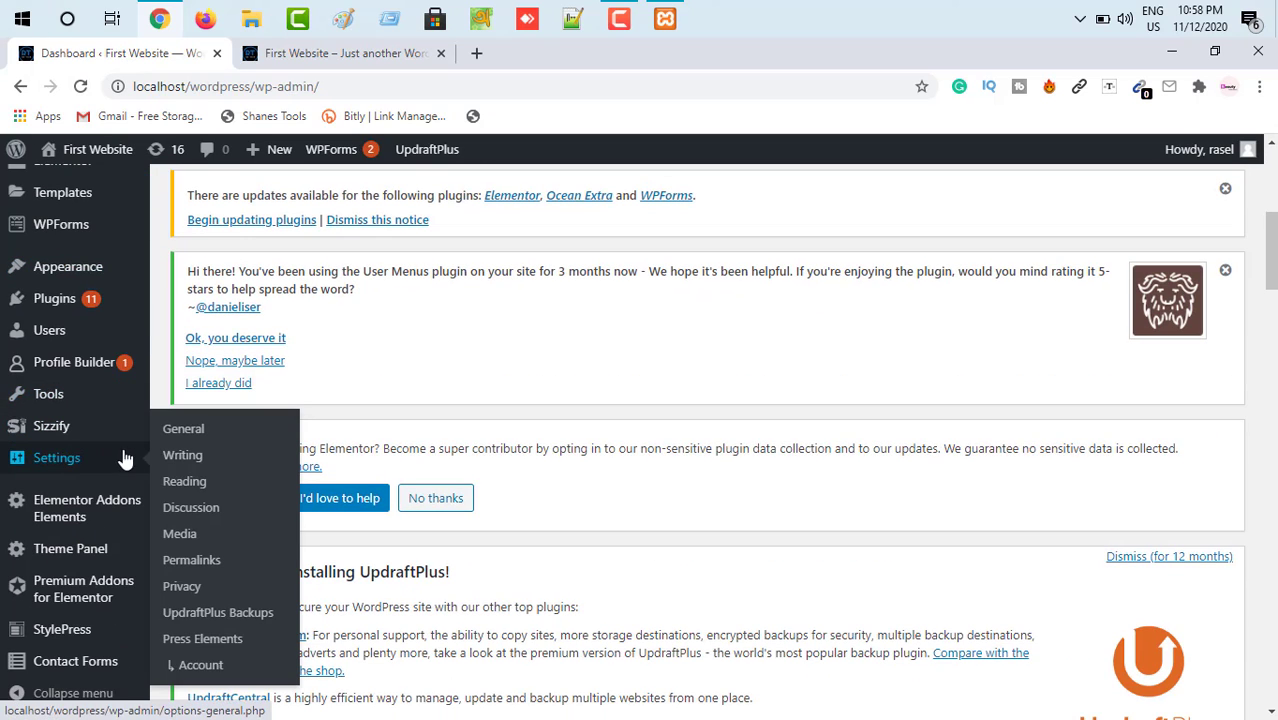
left_click(190, 482)
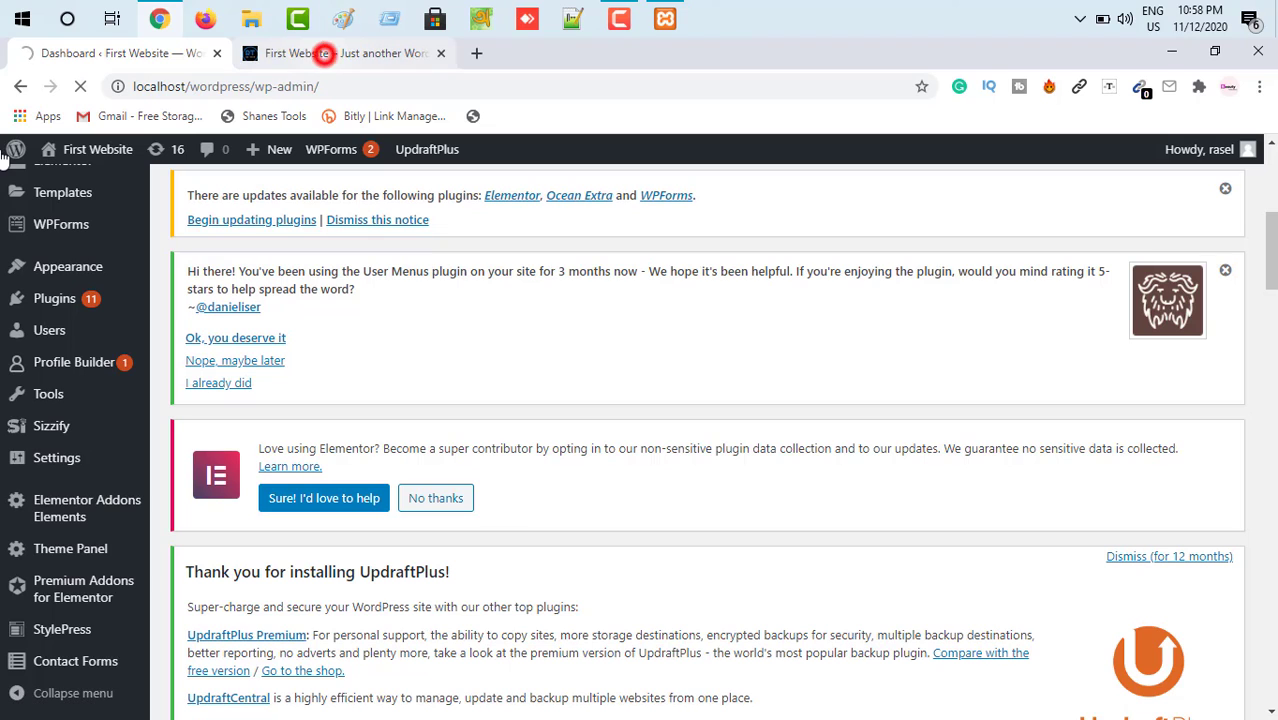
key("ctrl+Tab")
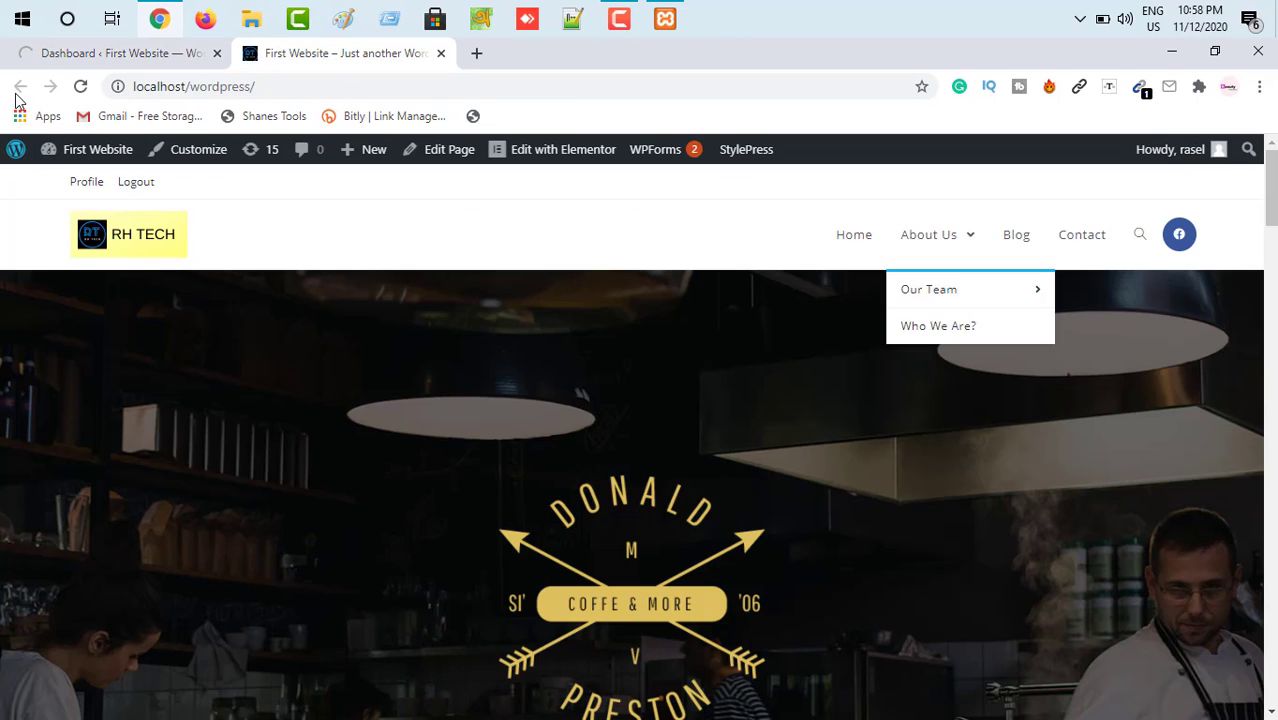
left_click(47, 53)
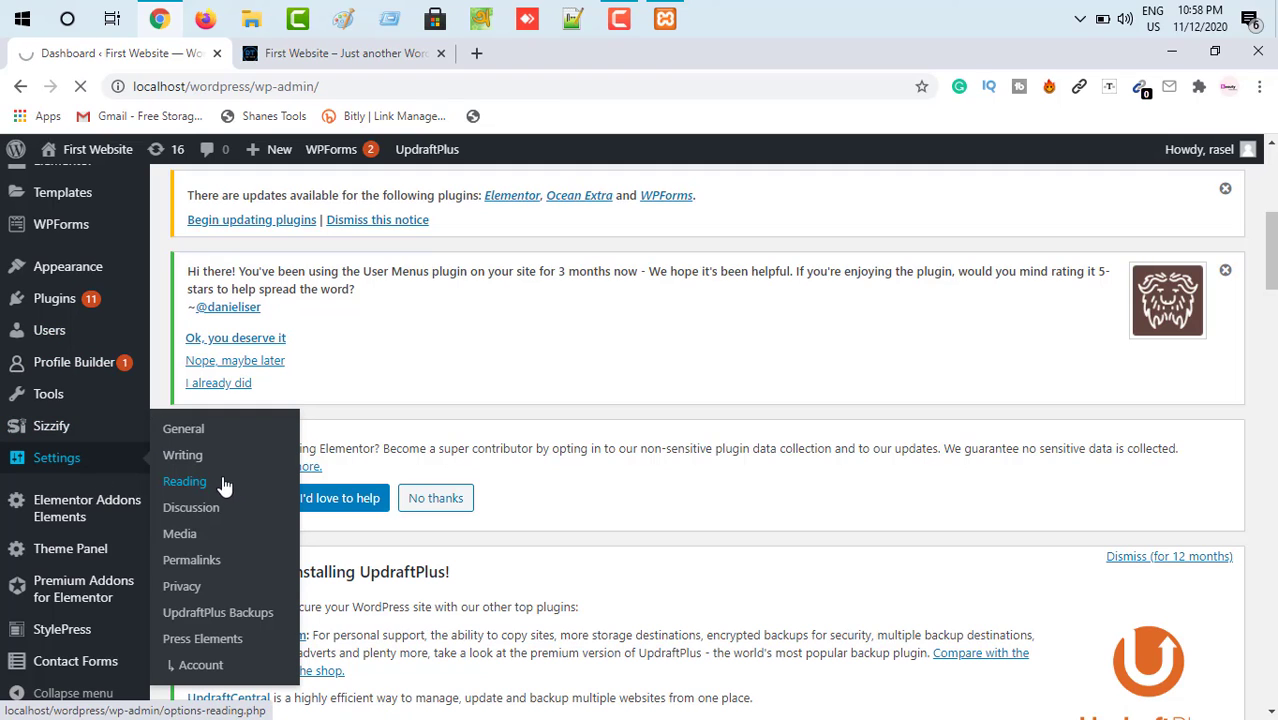
left_click(195, 483)
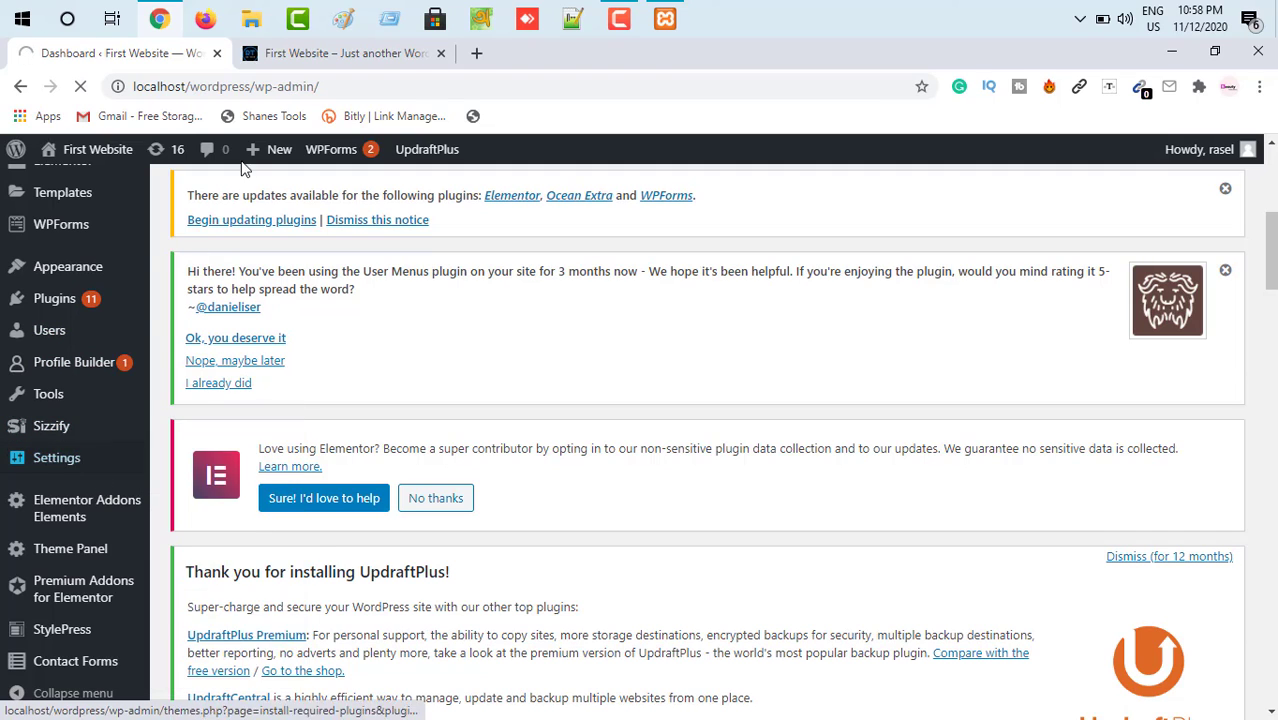
- Check which static pages are assigned as the homepage and the posts page
scroll(582, 207, "down", 3)
scroll(582, 207, "down", 1)
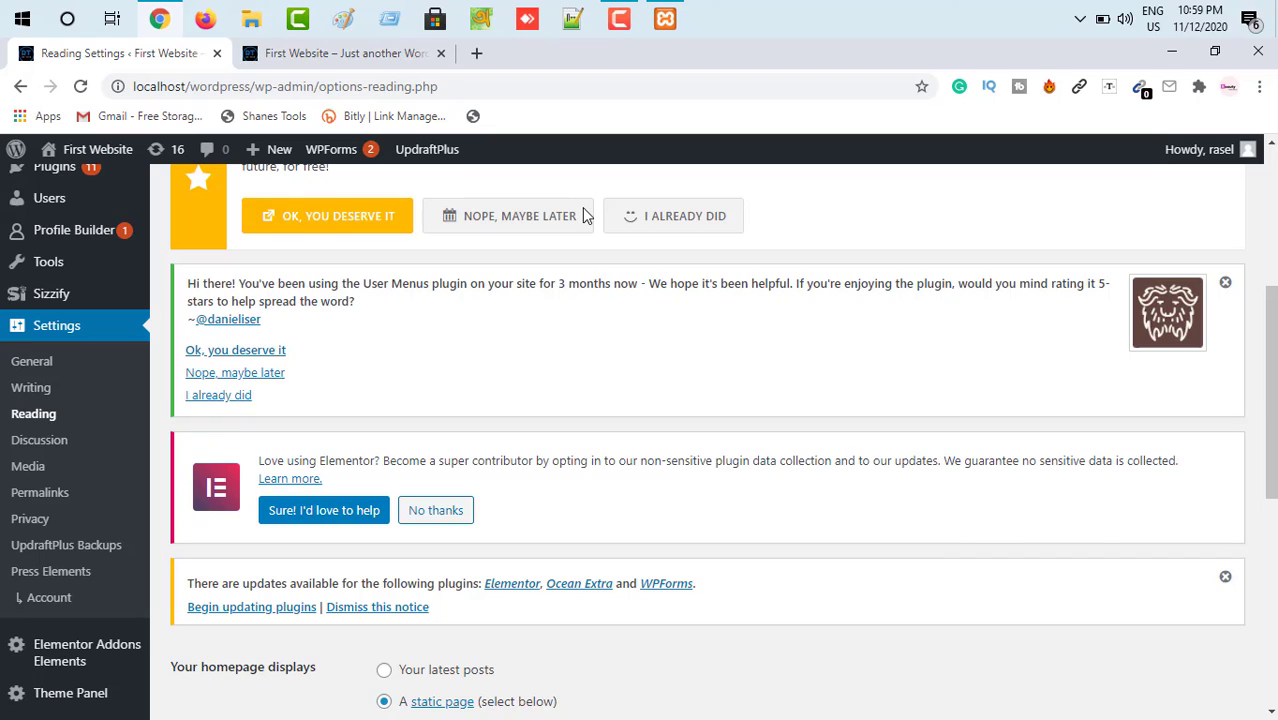
scroll(585, 213, "down", 4)
scroll(585, 211, "down", 2)
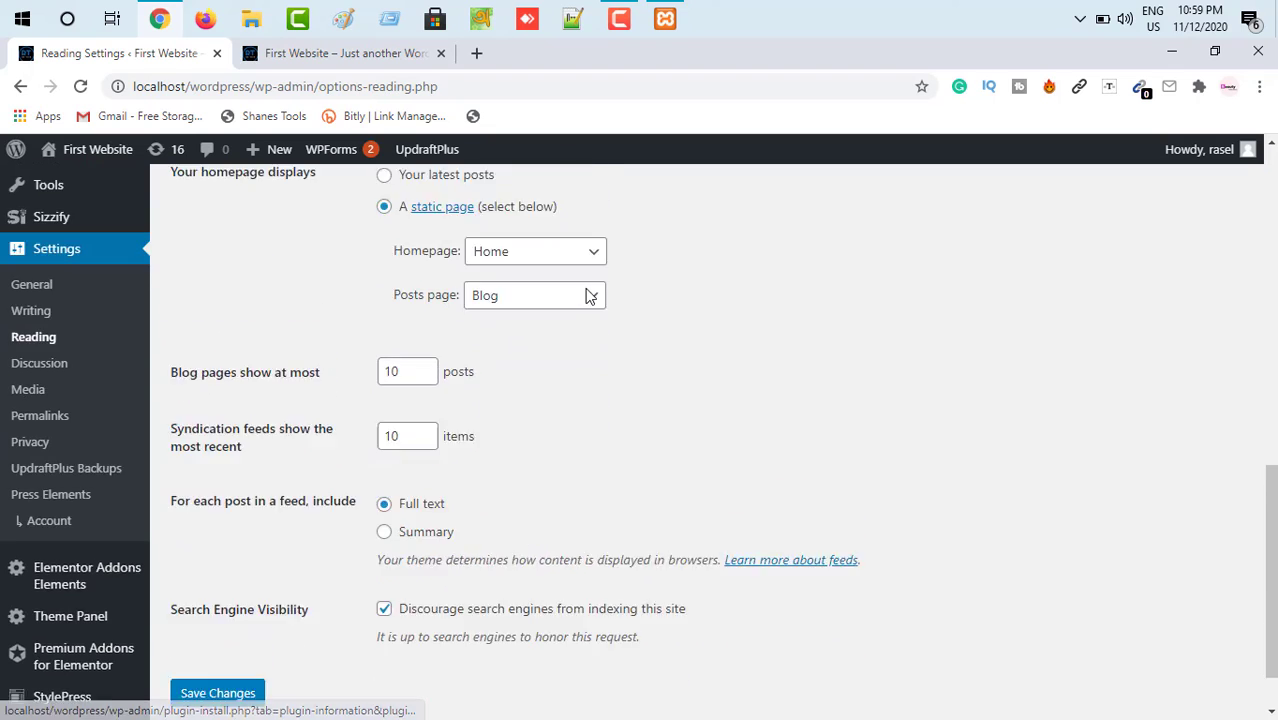
scroll(272, 390, "up", 1)
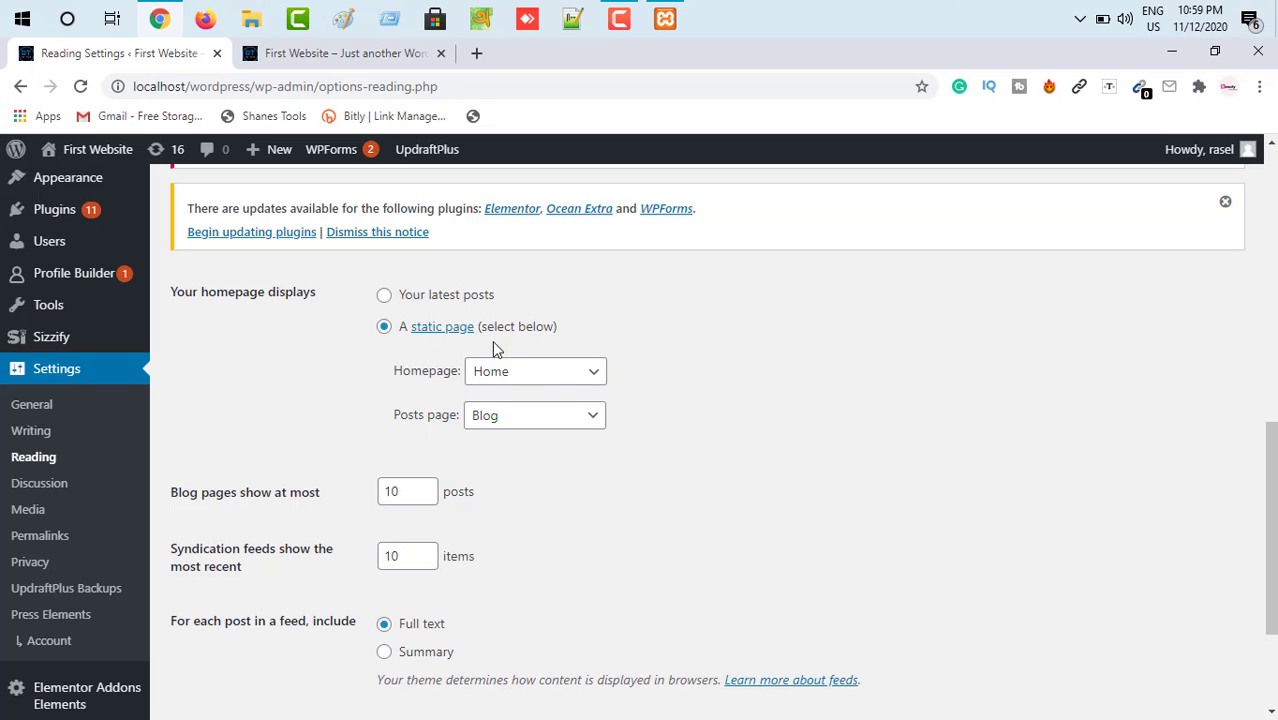
- Examine the homepage sections and navigation menu on the front end, comparing them with the homepage and posts page assignments in Reading settings
left_click(312, 53)
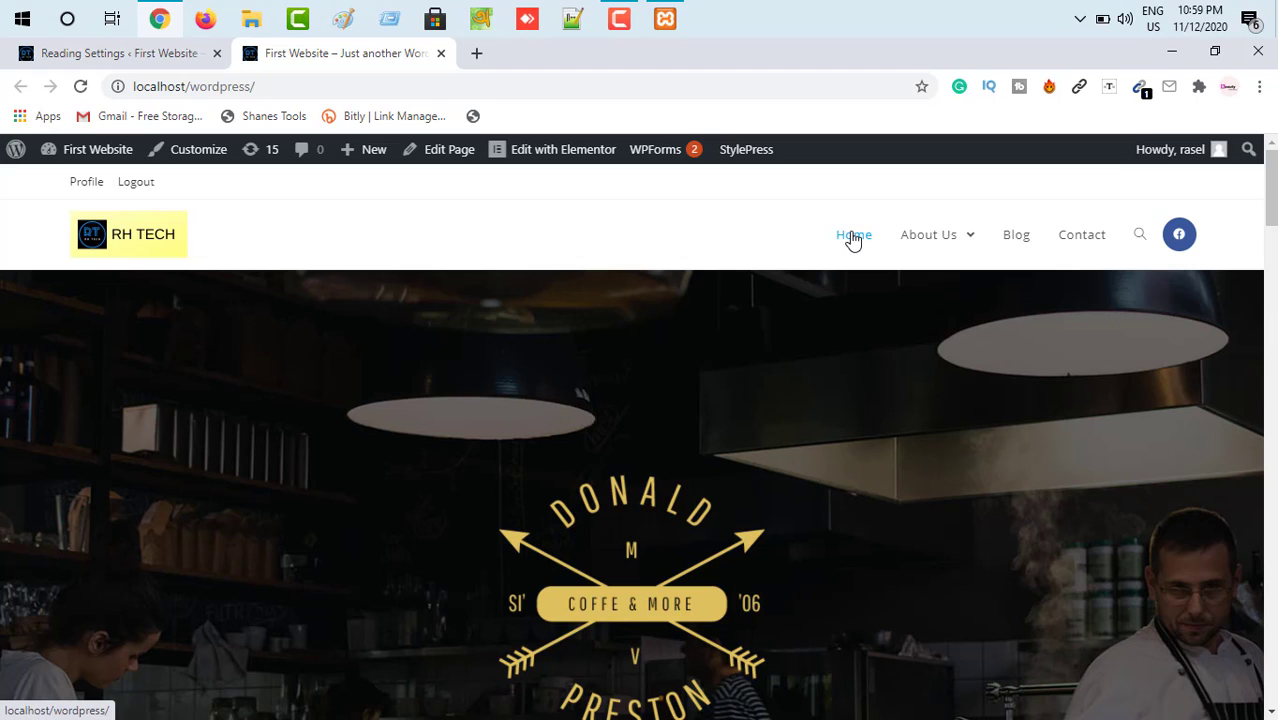
scroll(457, 404, "down", 15)
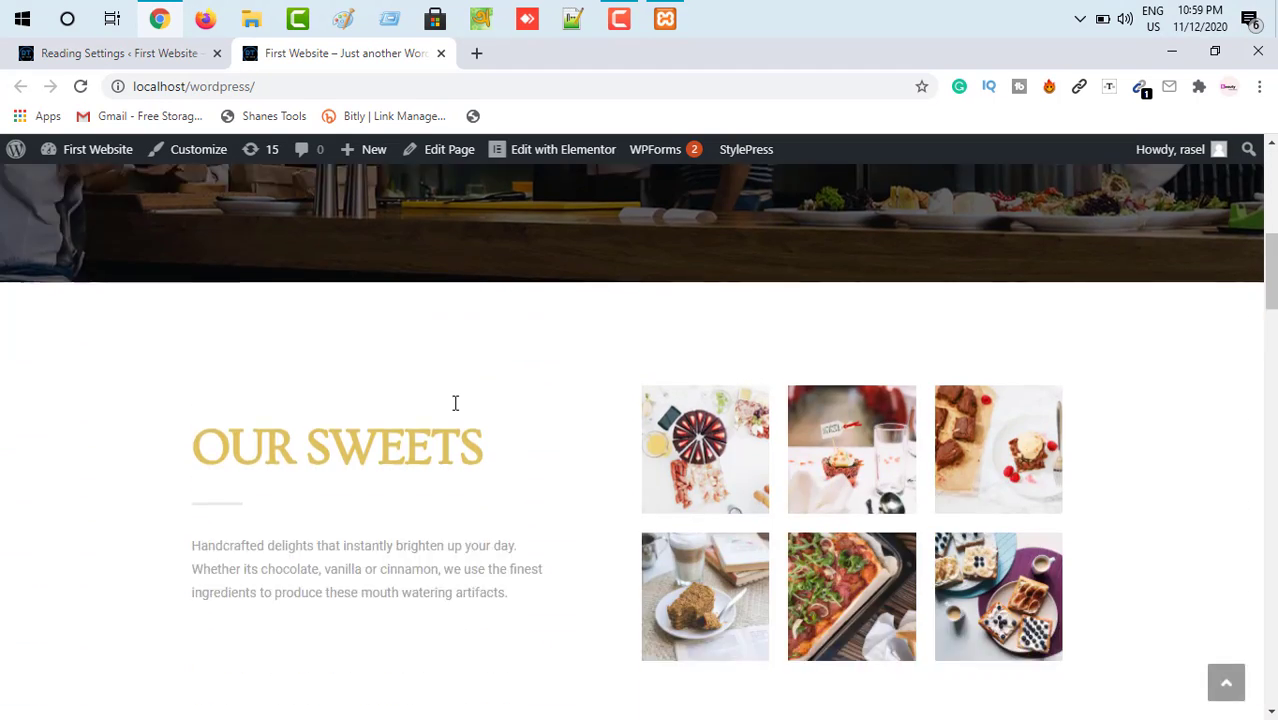
scroll(455, 410, "down", 9)
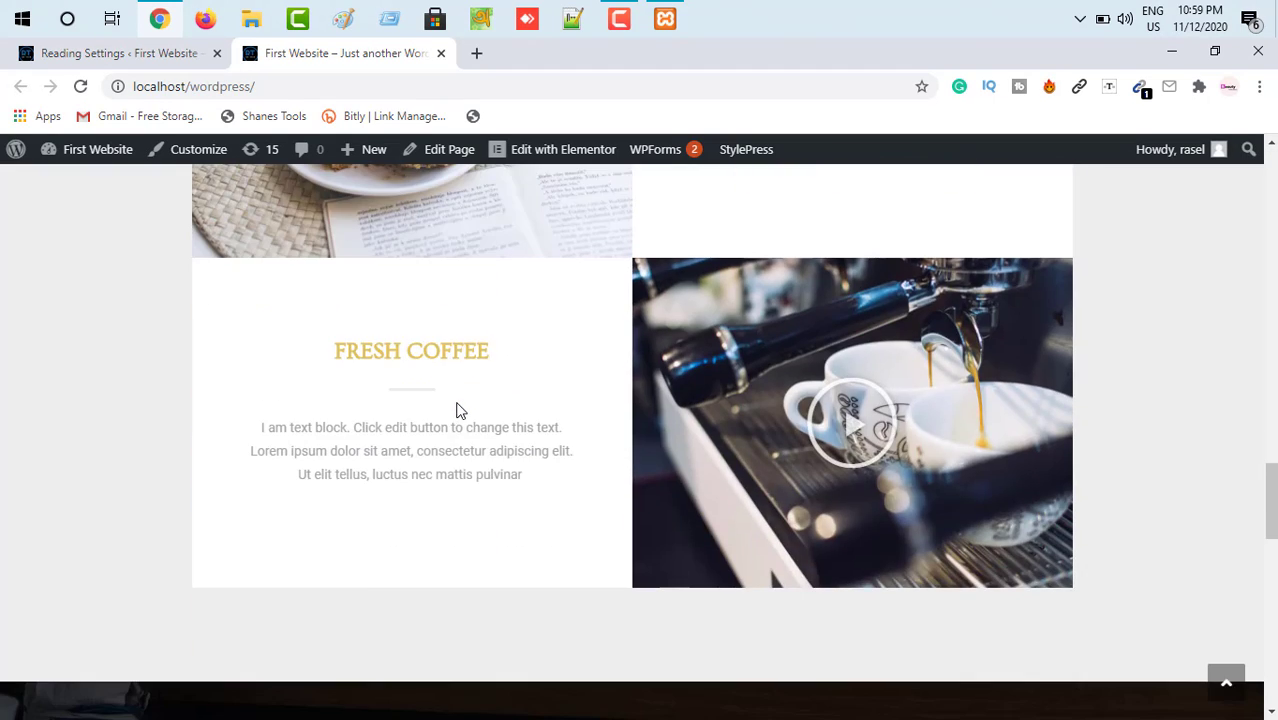
scroll(471, 408, "down", 1)
scroll(471, 408, "up", 3)
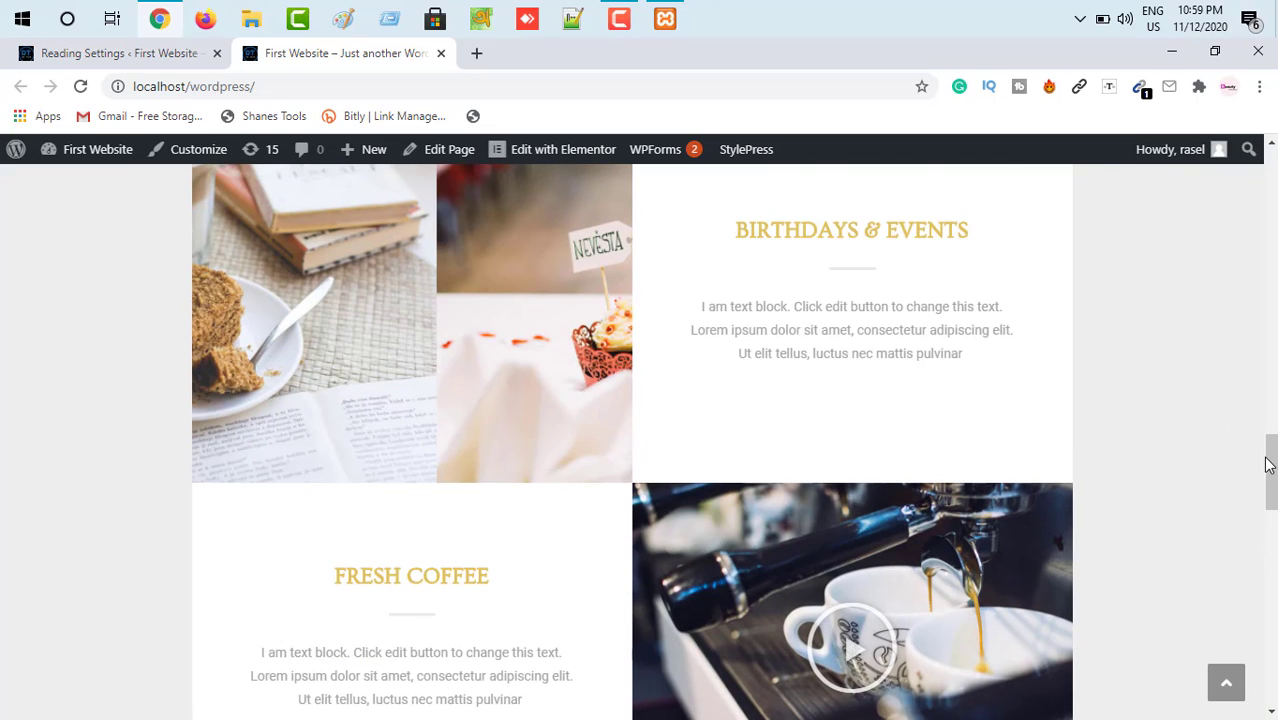
scroll(680, 377, "up", 1)
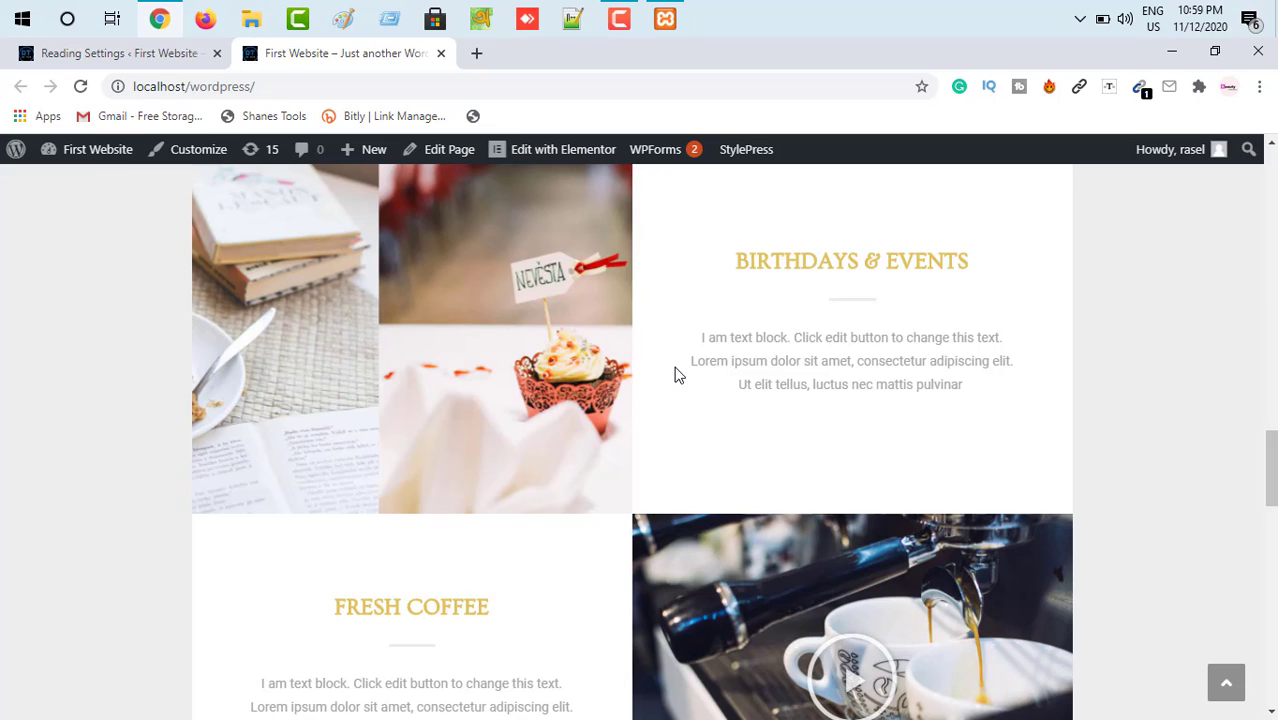
key("Home")
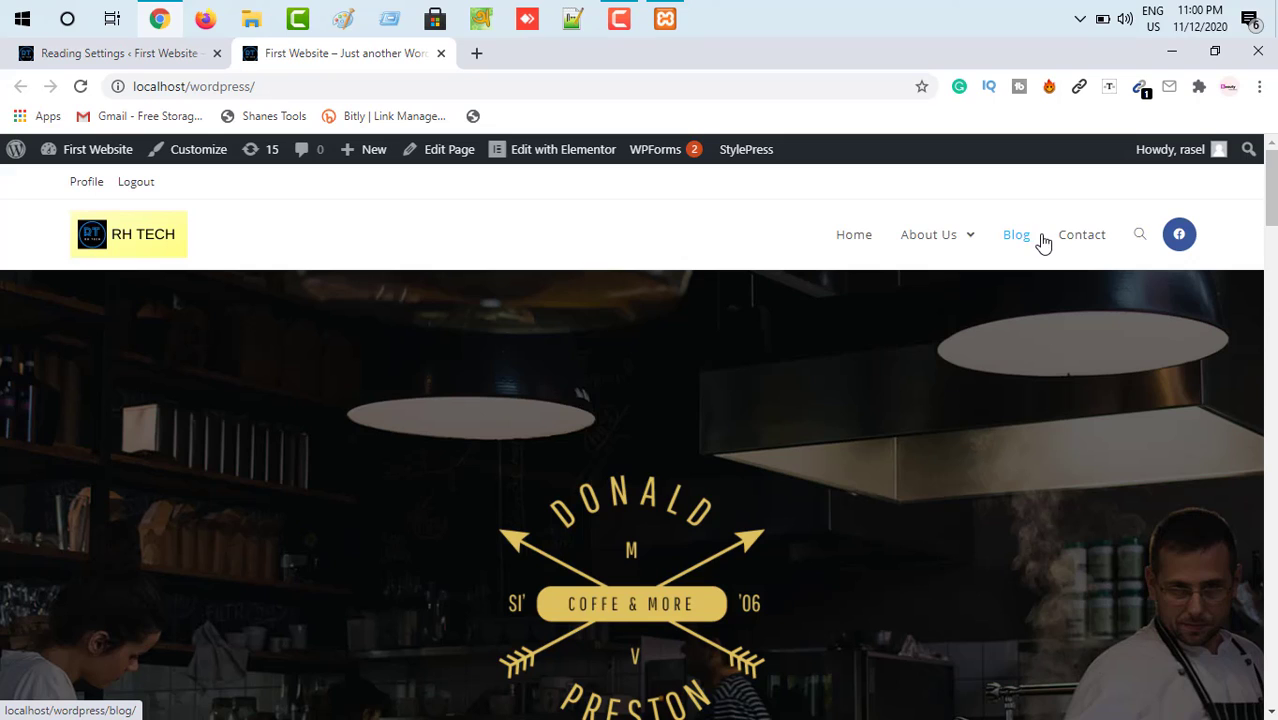
left_click(100, 52)
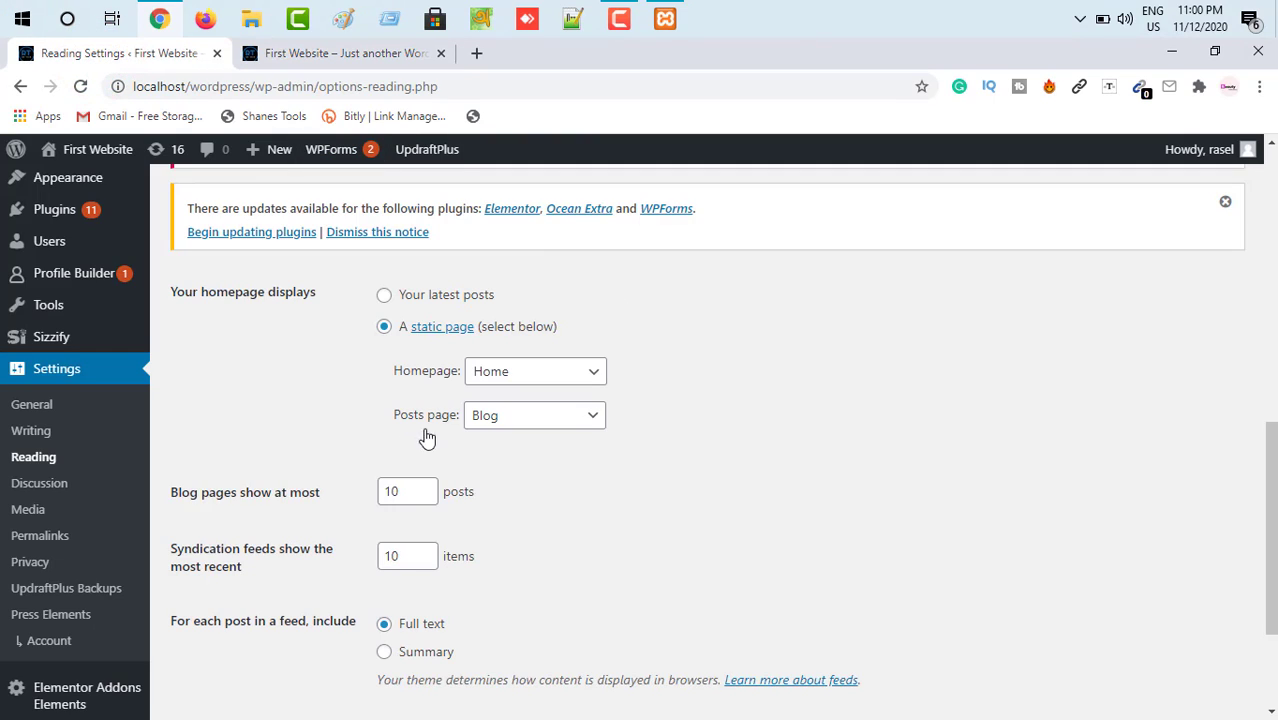
left_click(343, 60)
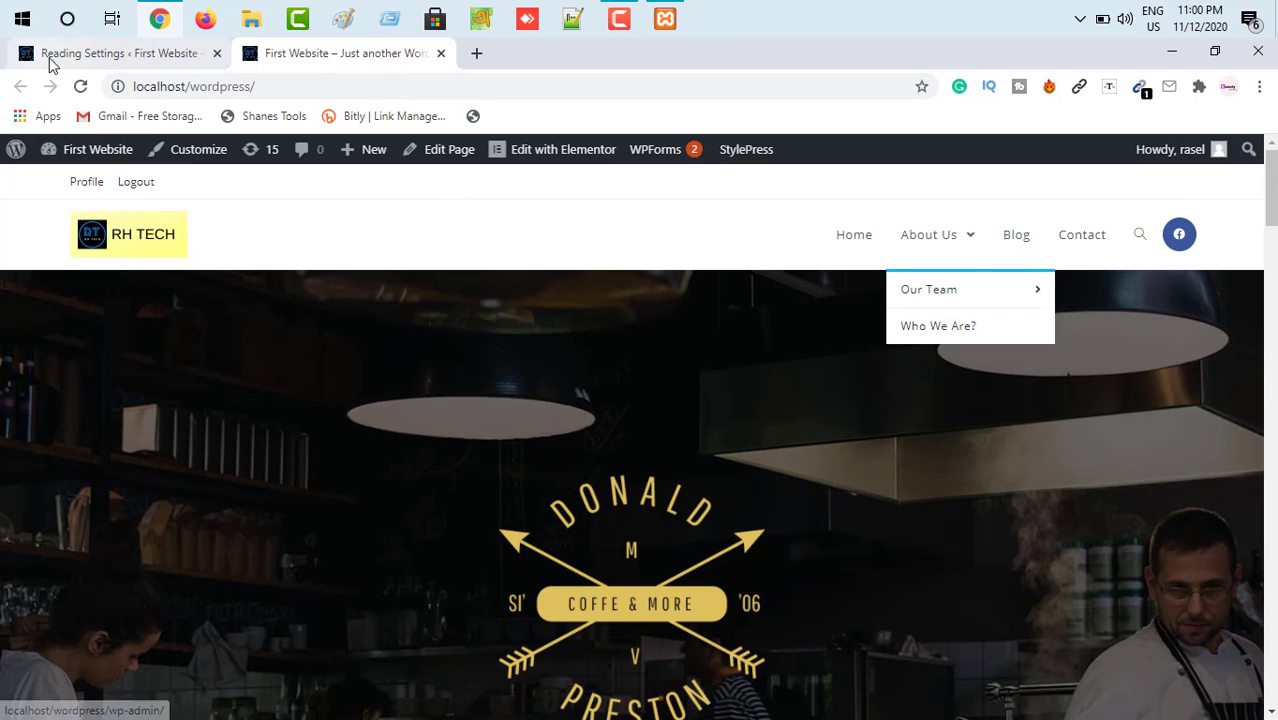
- Keep Blog as the posts page in the Reading settings and save the changes
left_click(163, 55)
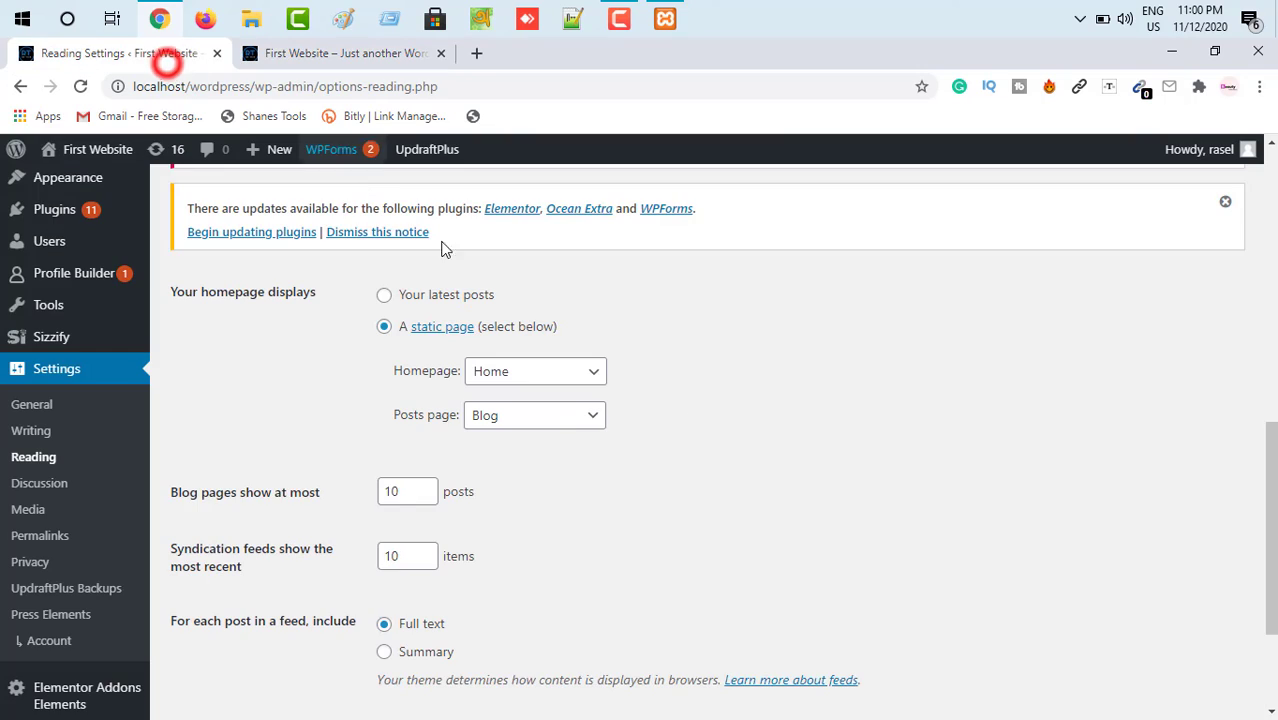
left_click(558, 422)
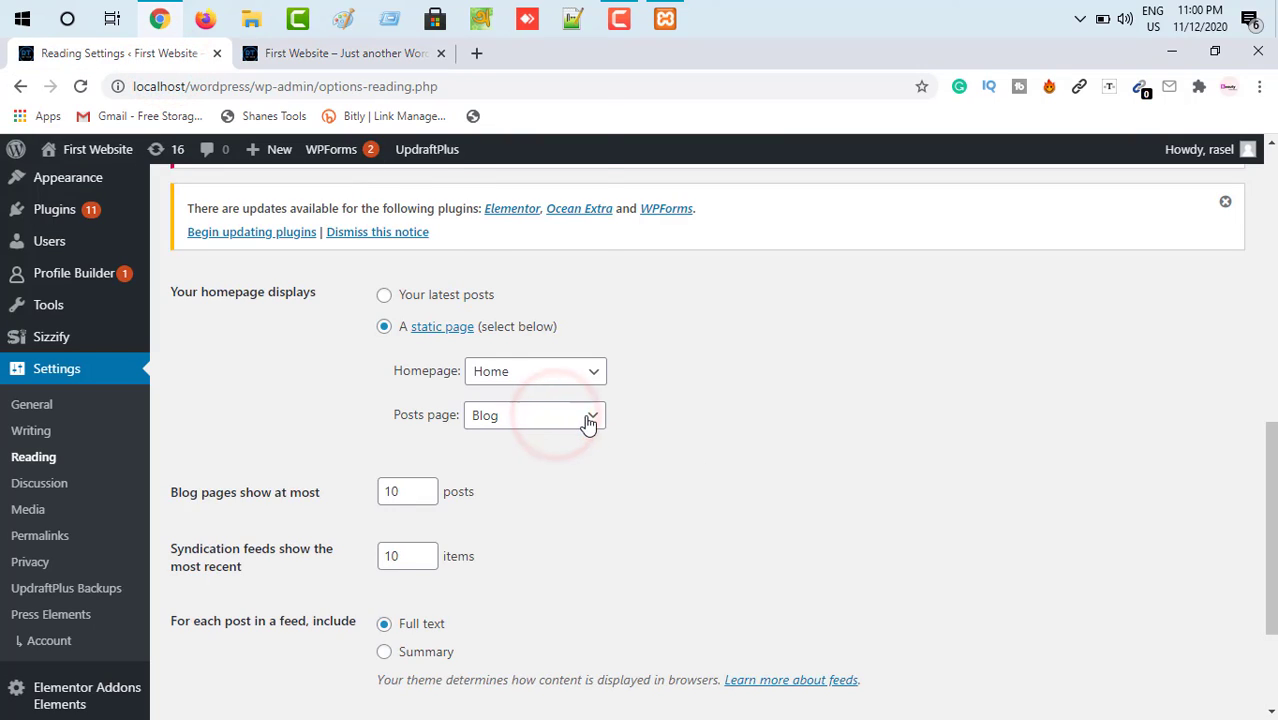
left_click(590, 417)
left_click(508, 422)
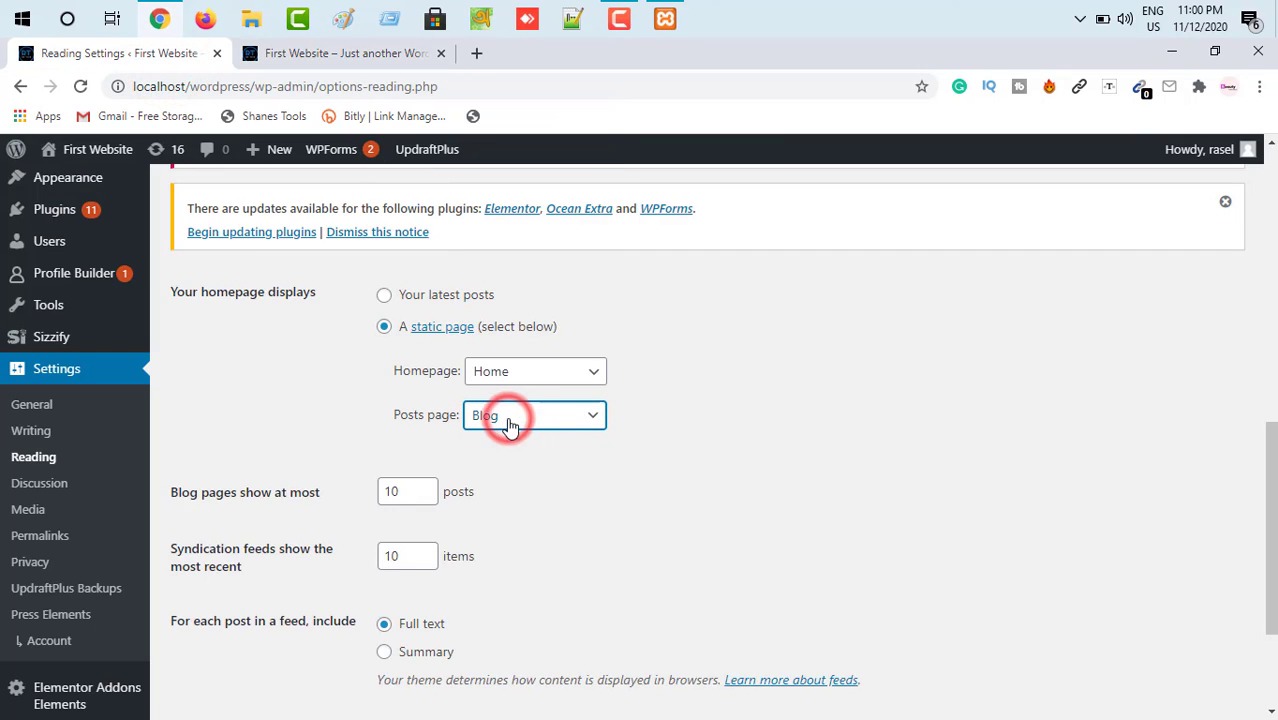
scroll(495, 405, "down", 2)
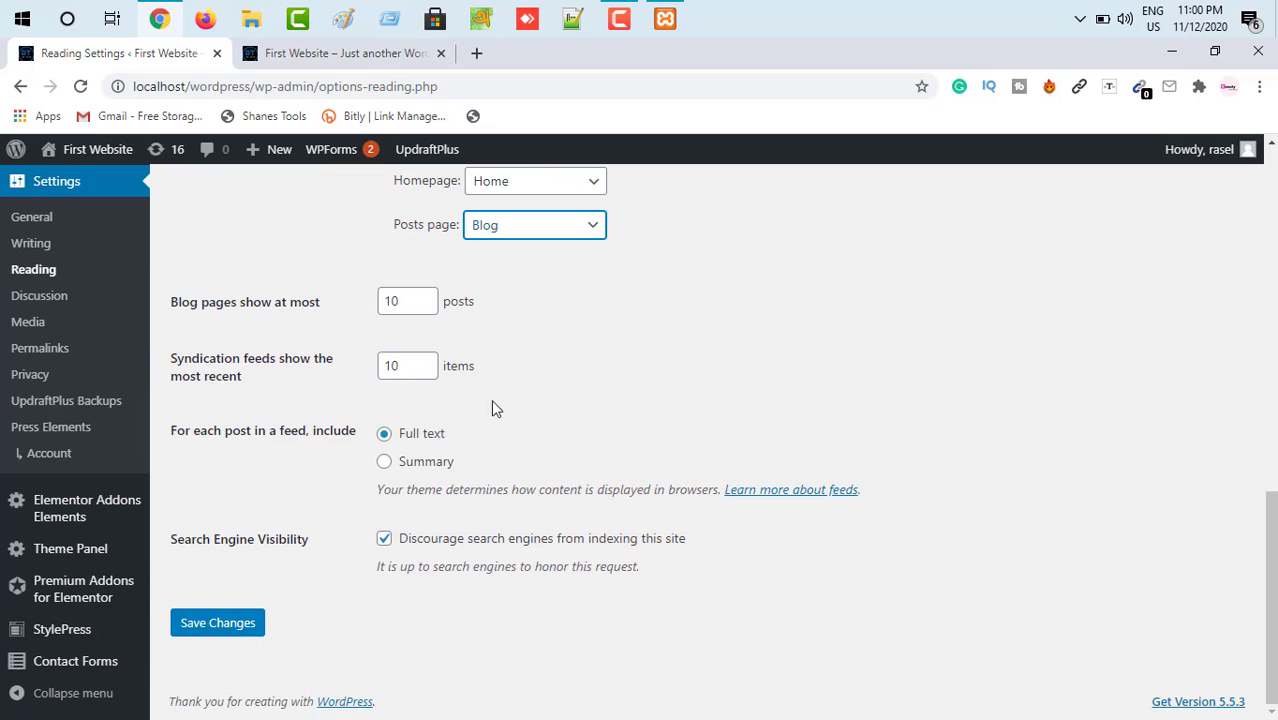
left_click(180, 623)
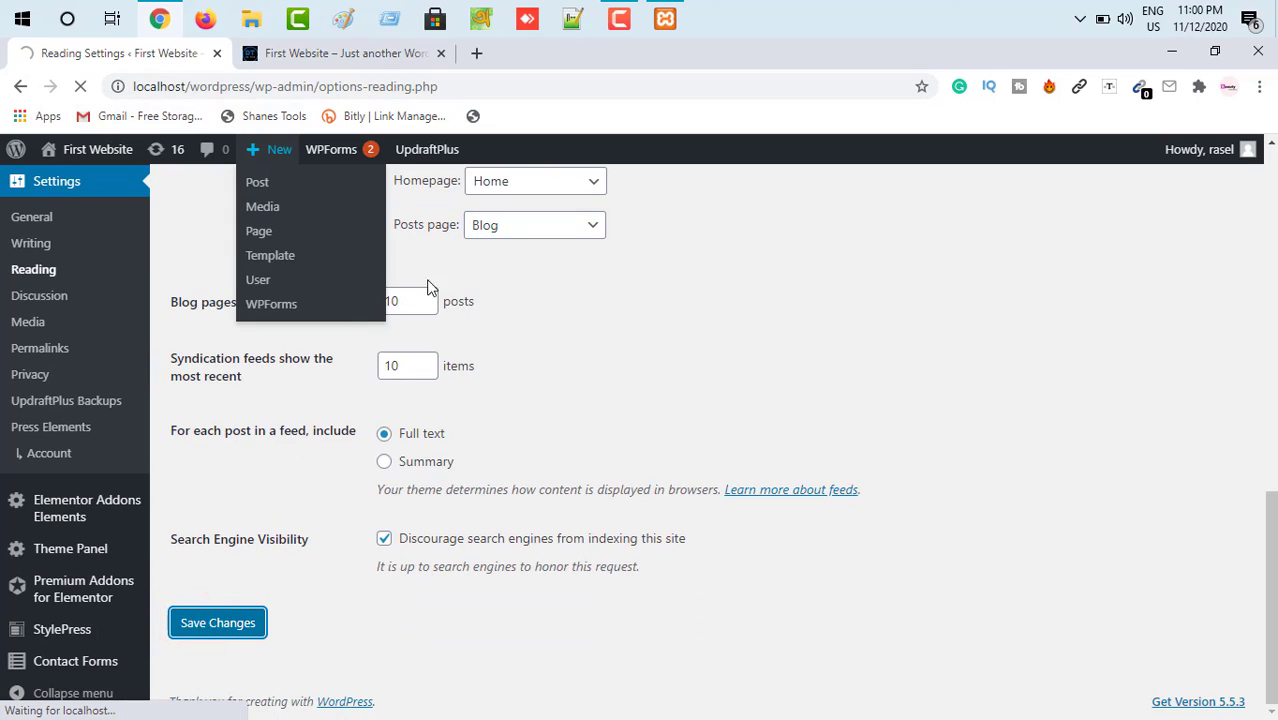
- Open the Blog page from the site's navigation menu and view the posts it lists
left_click(320, 55)
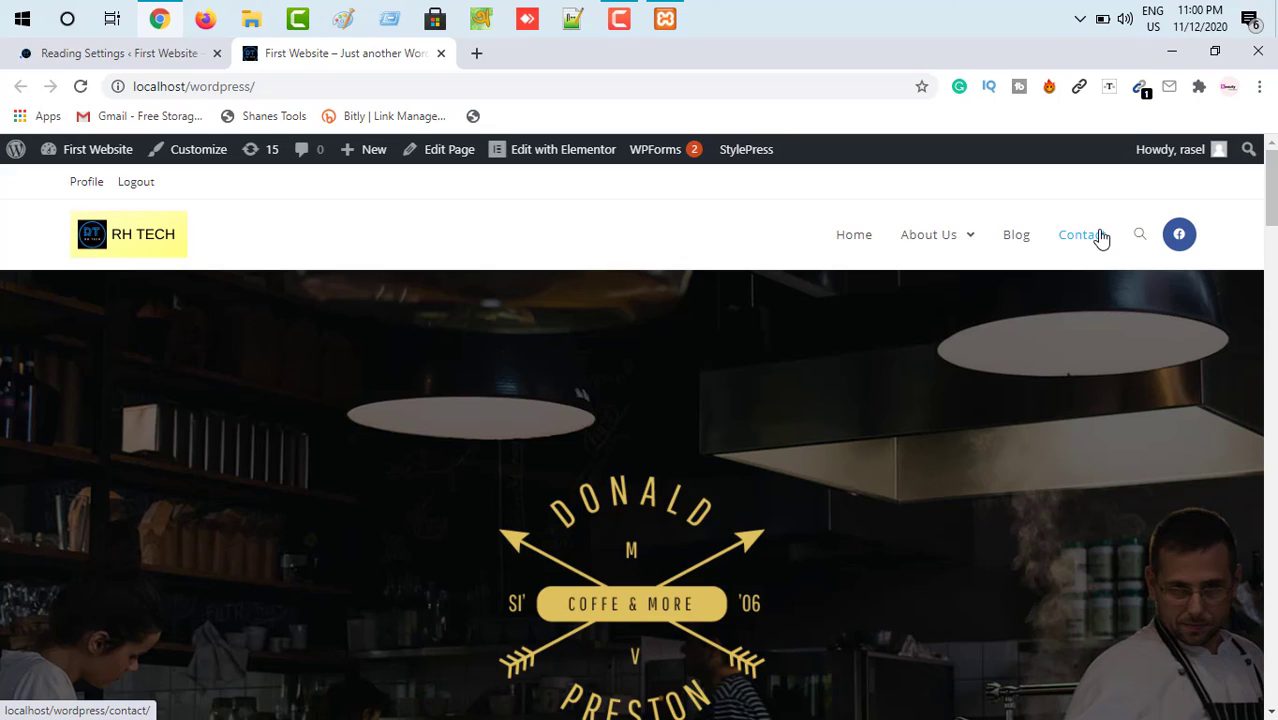
left_click(1018, 236)
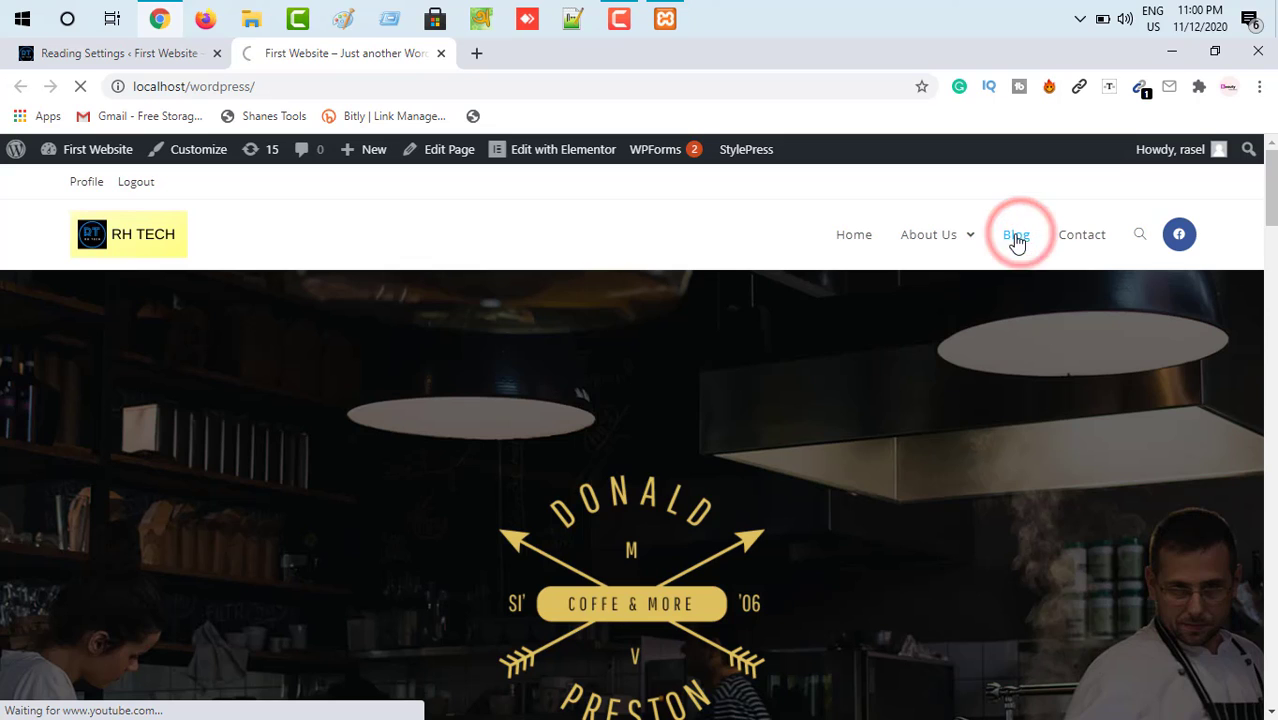
left_click(106, 53)
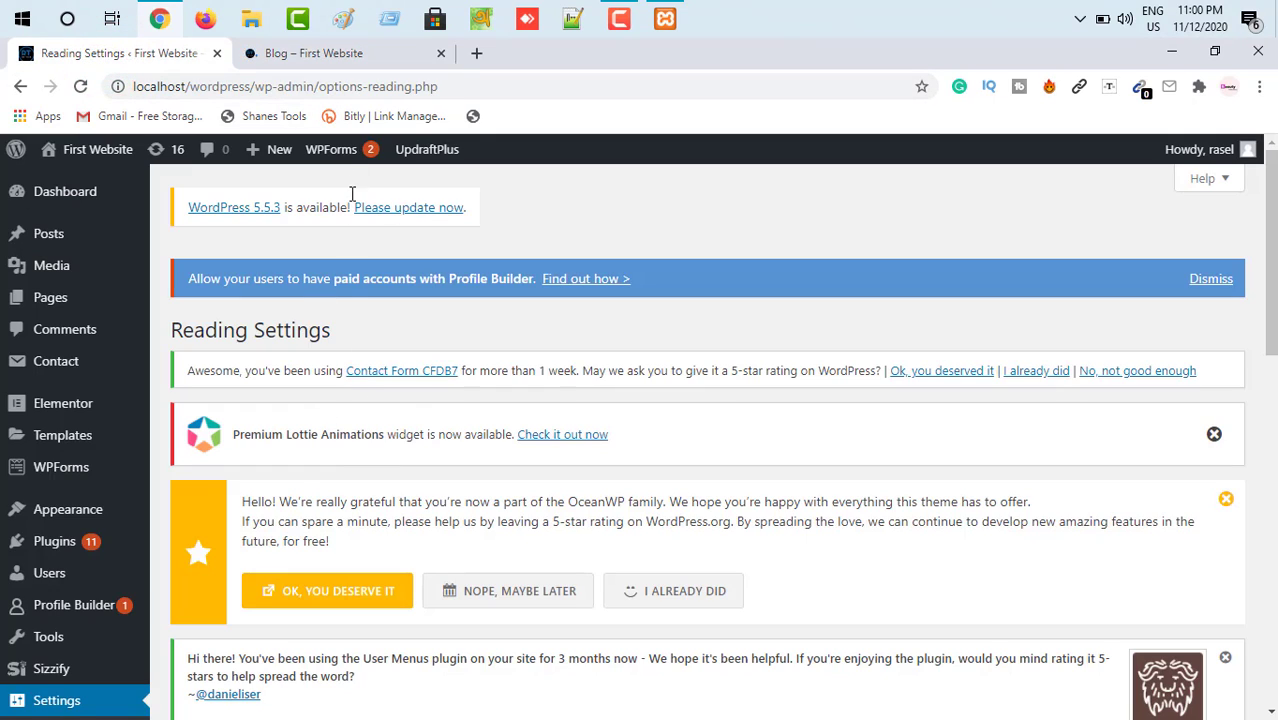
left_click(335, 55)
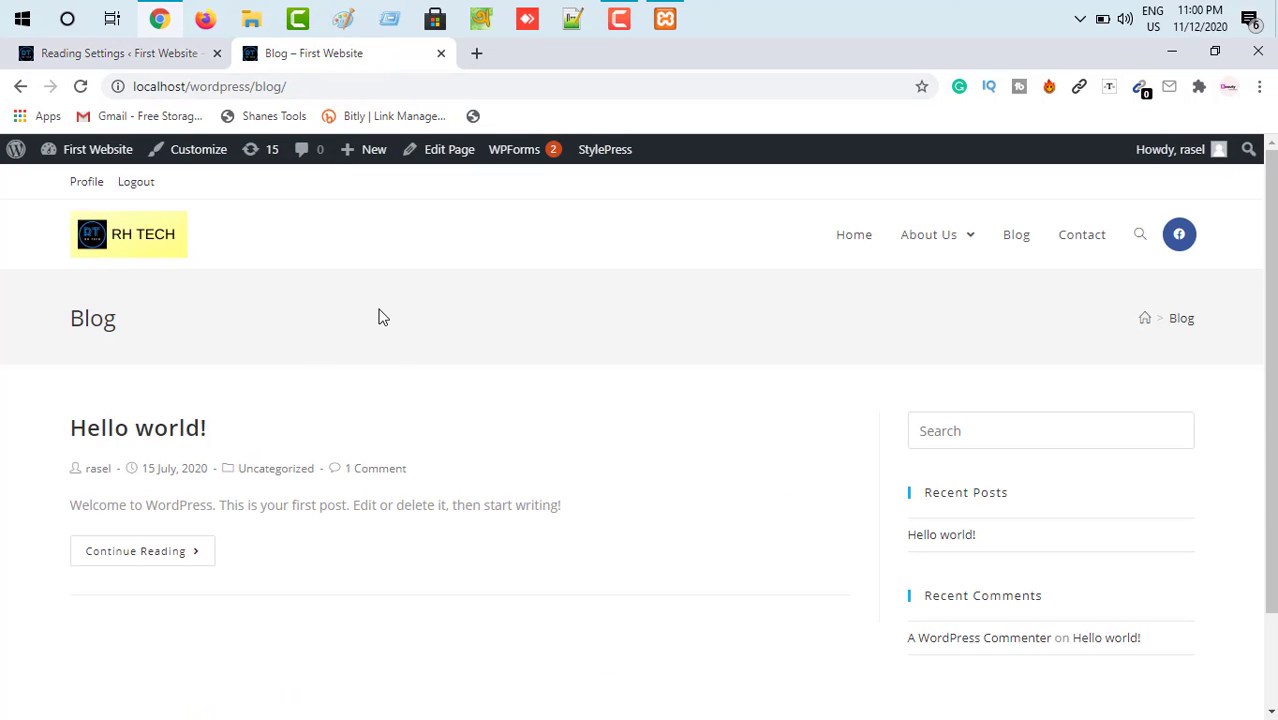
- Open the dashboard's All Posts list in a new browser tab and place that tab before the Blog tab
left_click(112, 52)
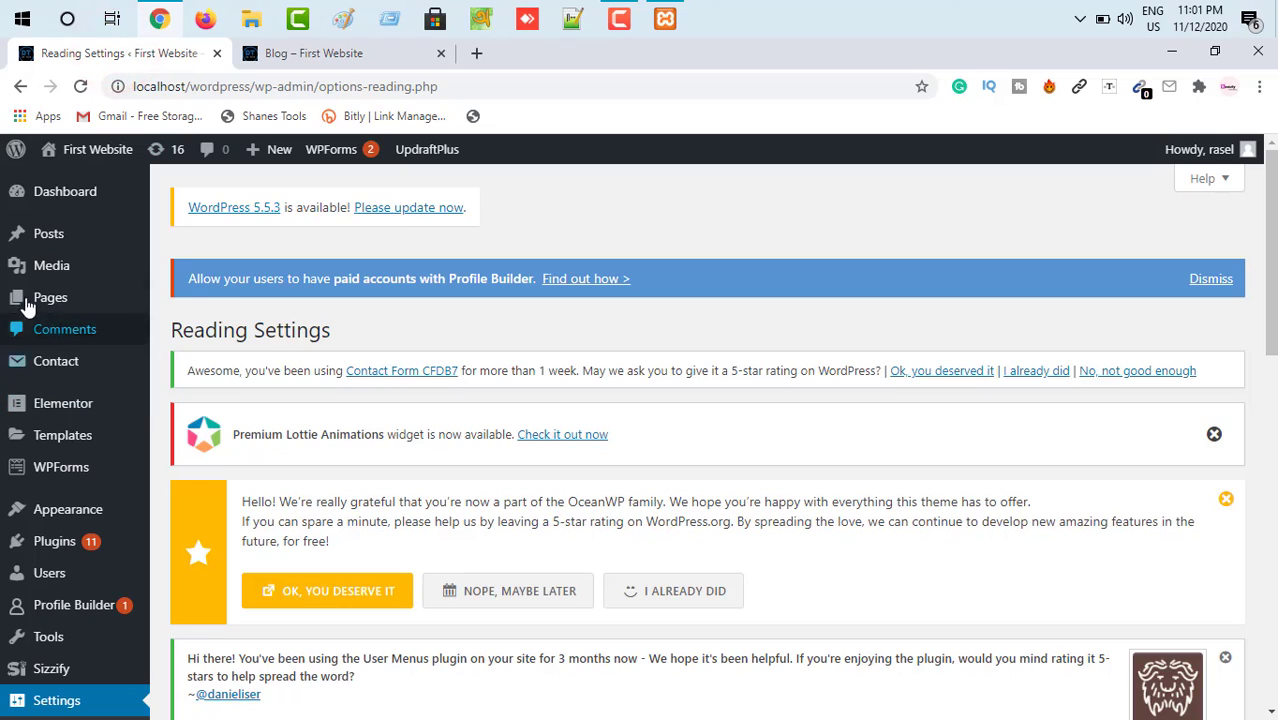
mouse_move(52, 241)
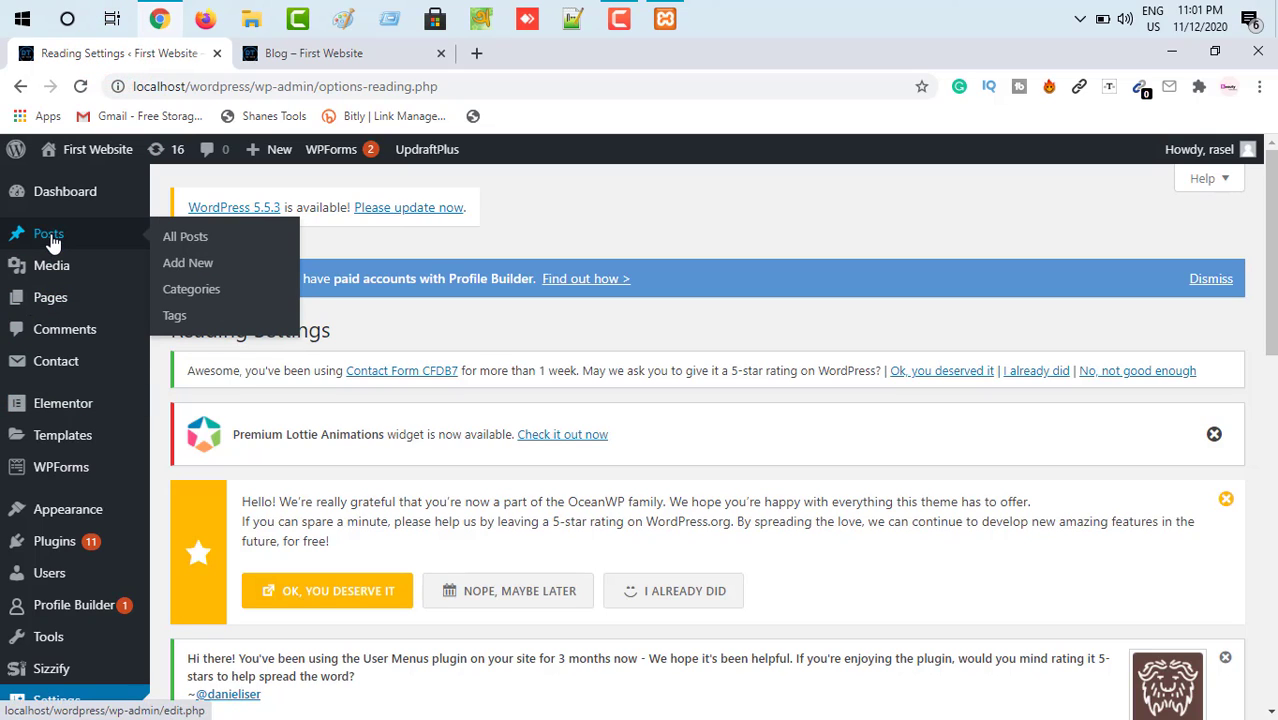
right_click(176, 243)
left_click(205, 250)
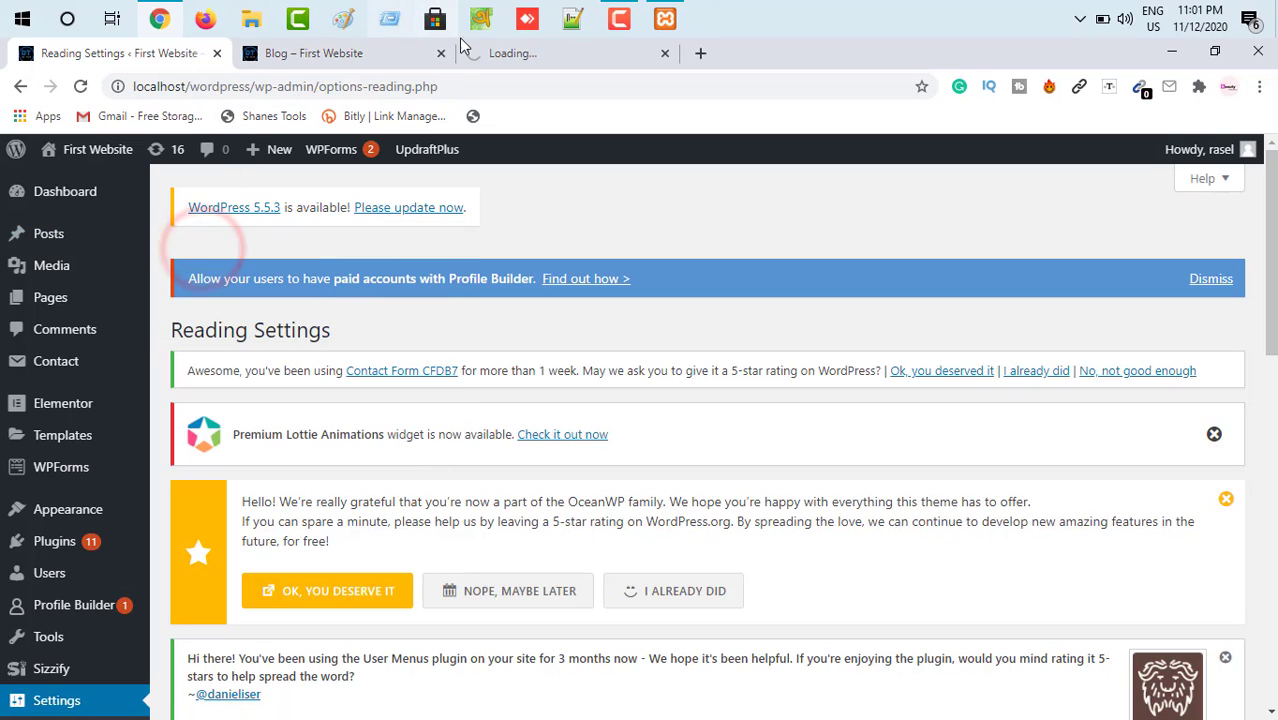
left_click(505, 52)
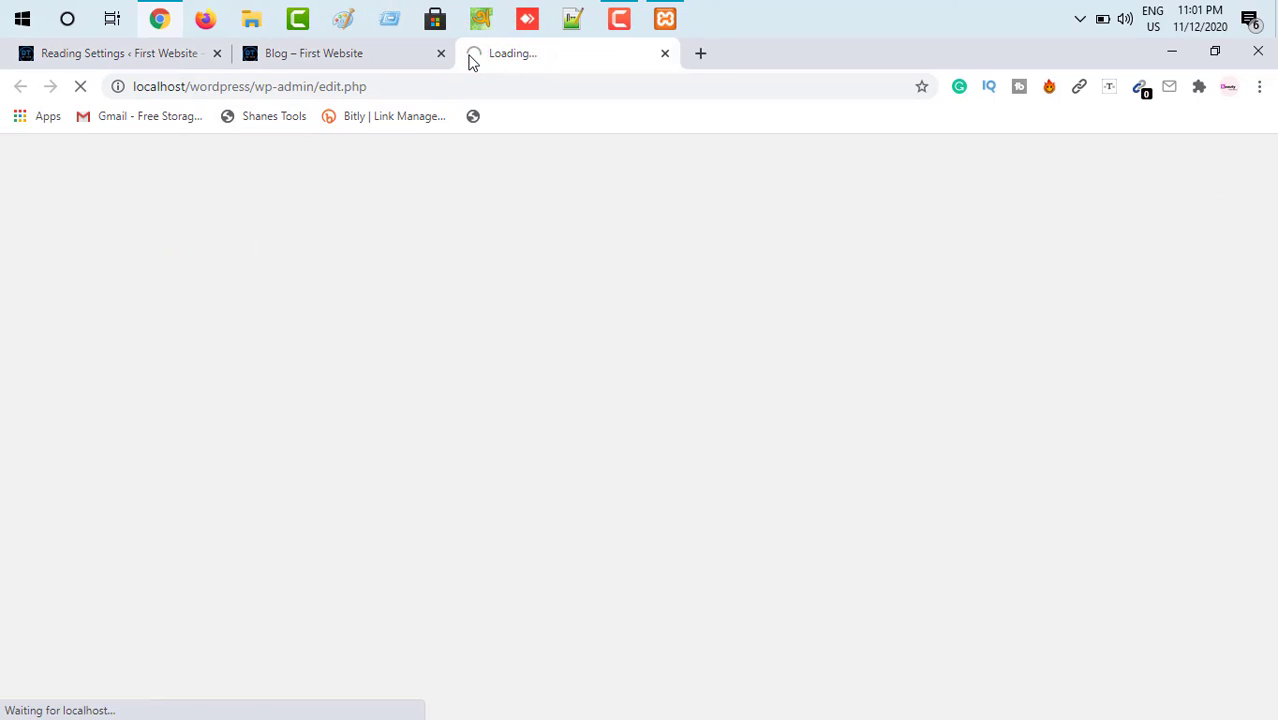
key("ctrl+shift+Page_Up")
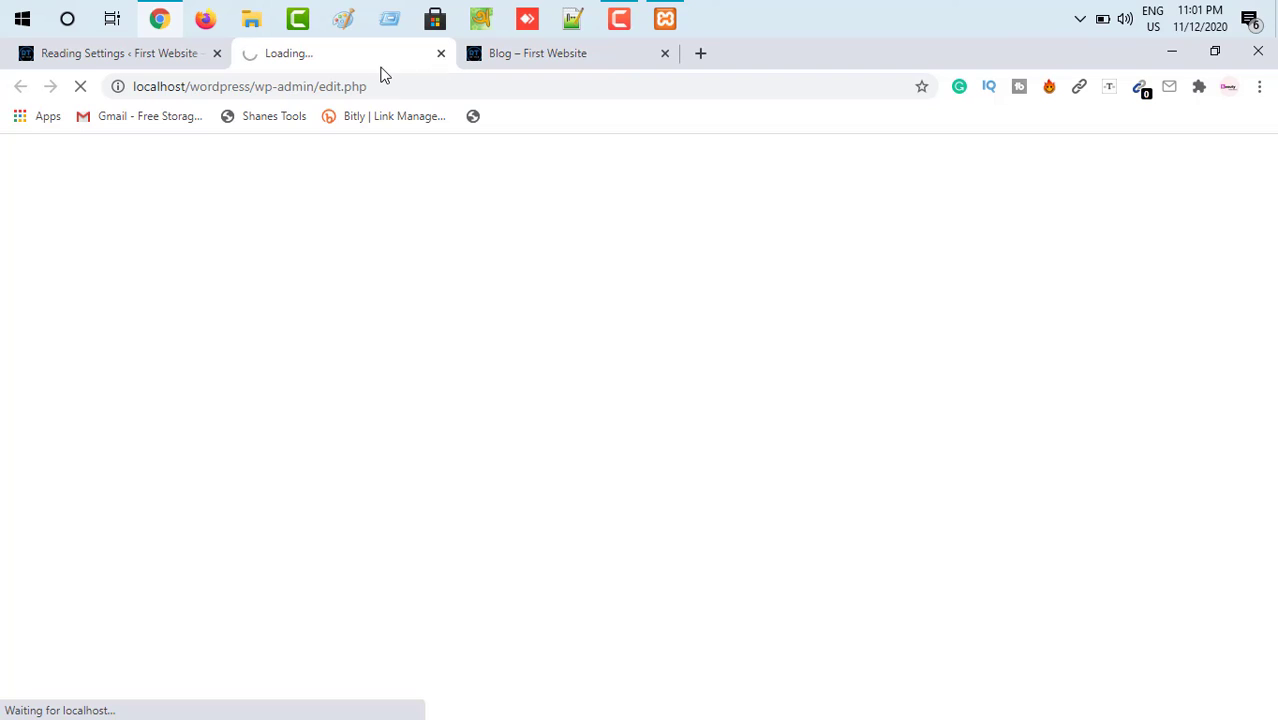
- Open the Add New post editor in another browser tab and place it between the Posts and Blog tabs
left_click(110, 53)
mouse_move(49, 240)
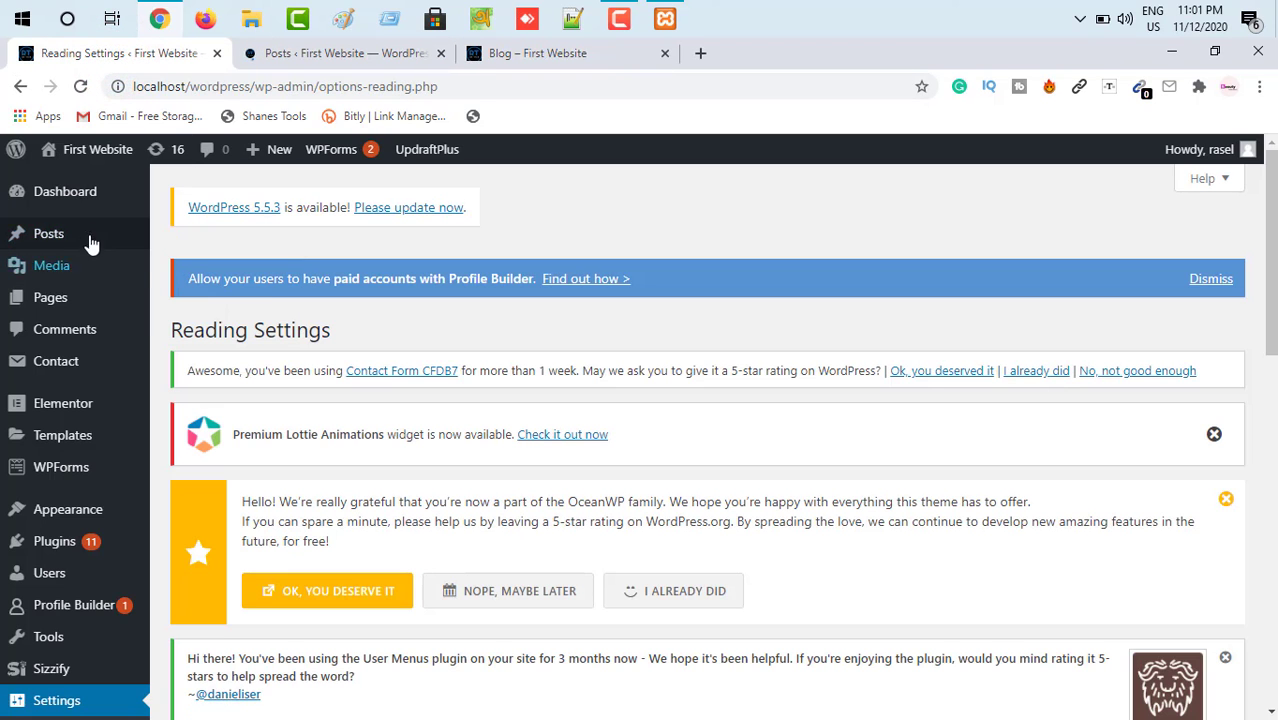
right_click(197, 265)
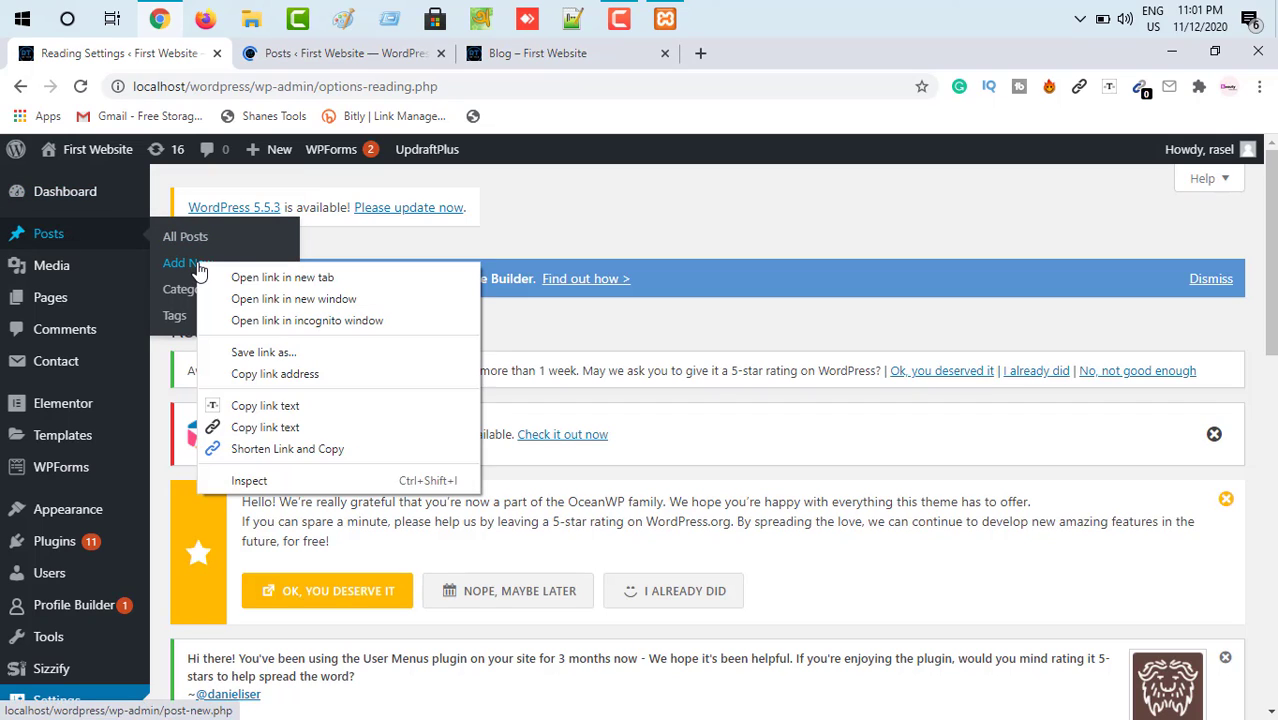
left_click(287, 278)
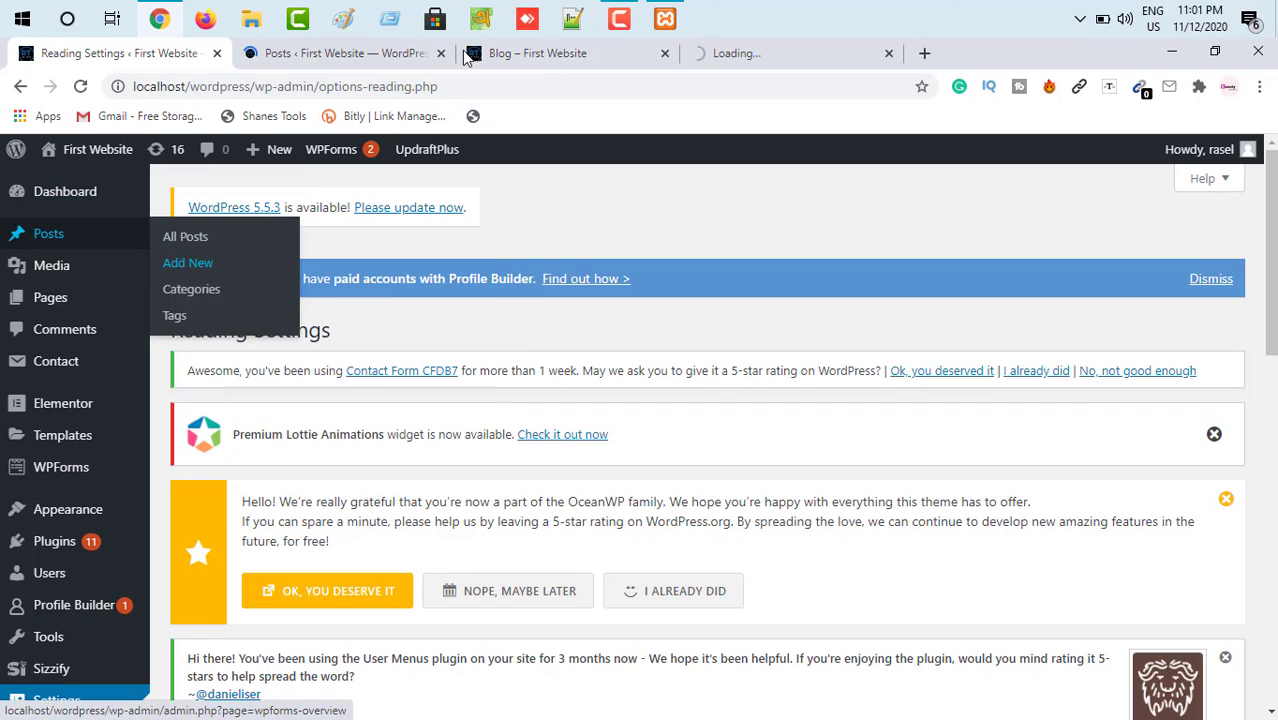
left_click(744, 55)
left_click_drag(565, 54, 533, 57)
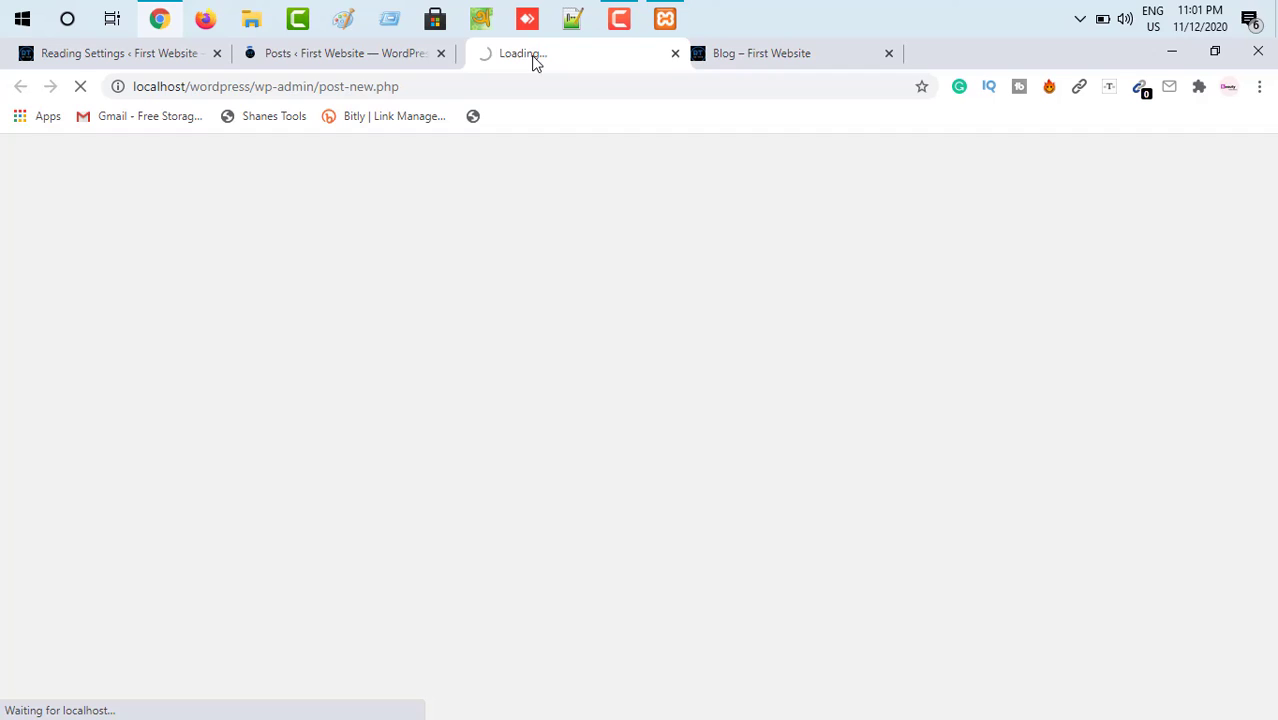
- Return to the dashboard's All Posts list and examine the draft and published posts it contains
left_click(276, 52)
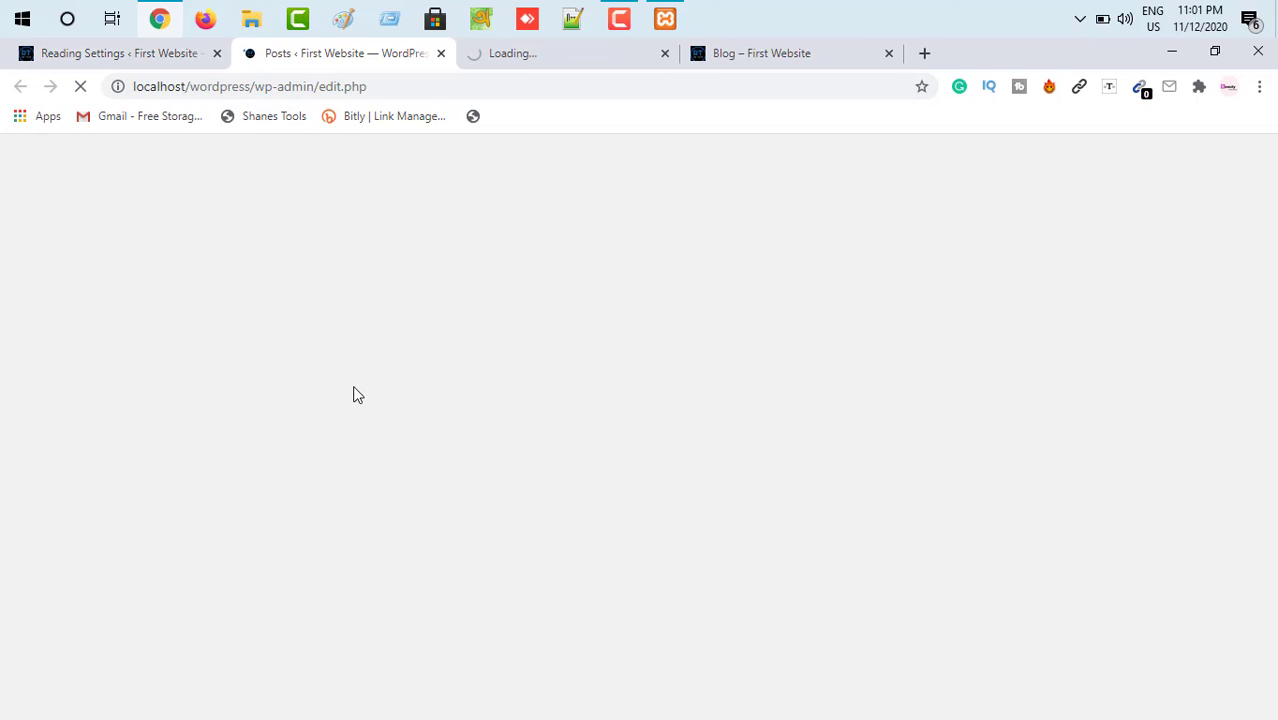
left_click(127, 55)
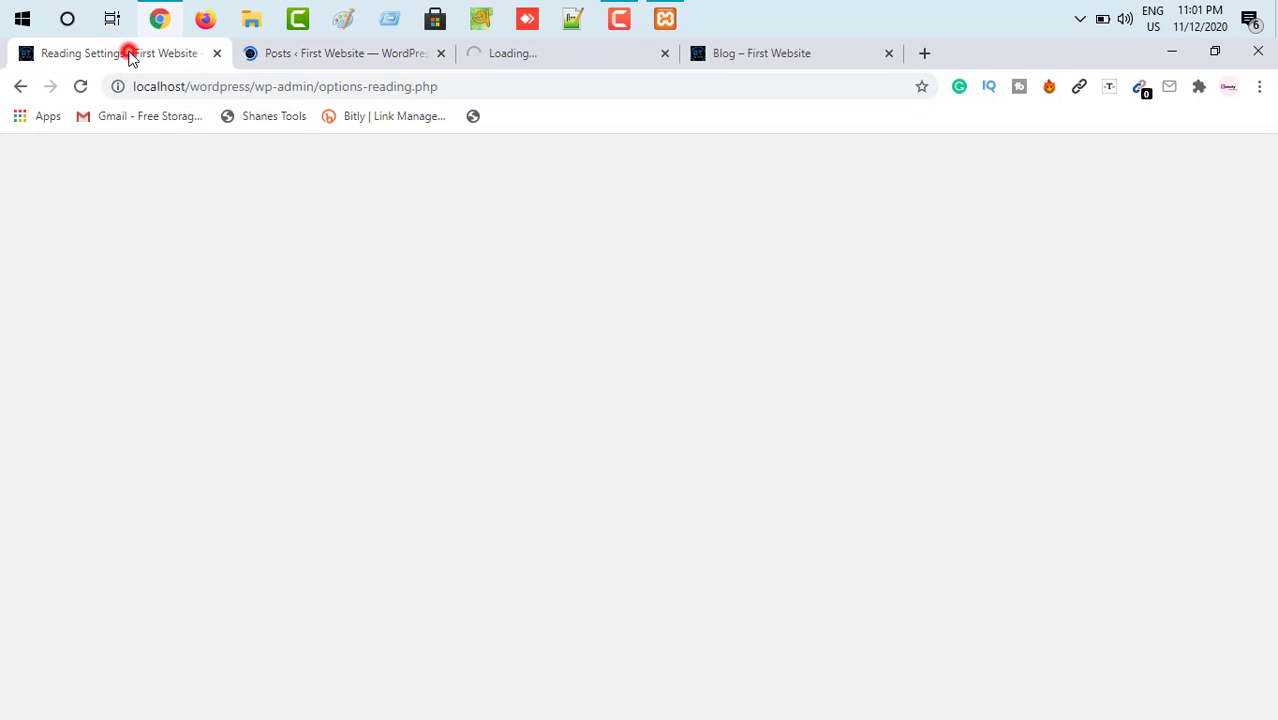
left_click(316, 55)
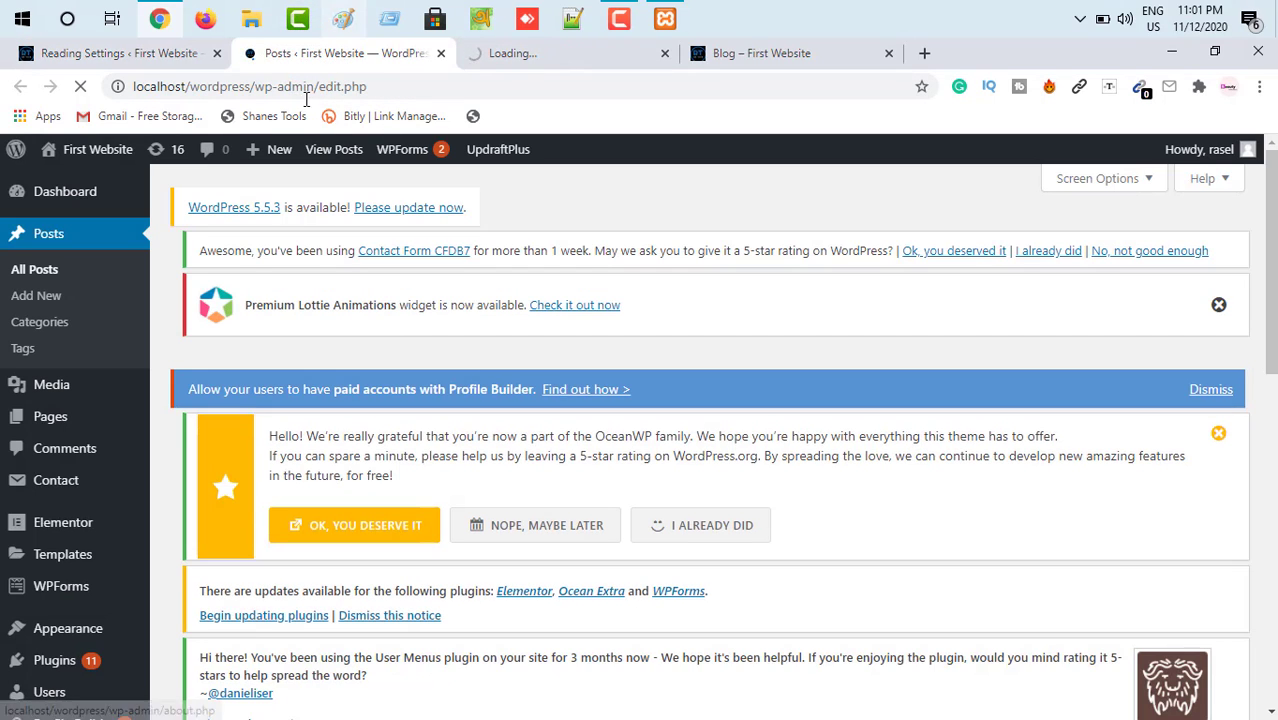
scroll(351, 320, "down", 3)
scroll(351, 320, "down", 4)
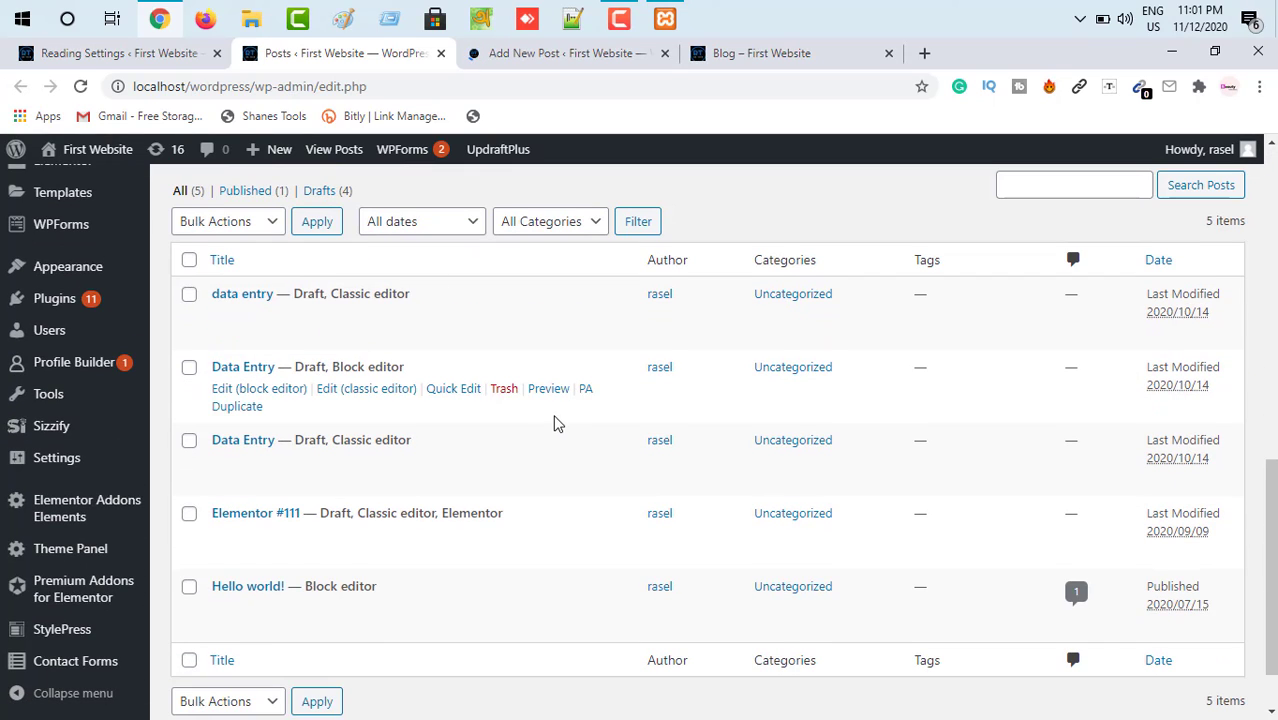
scroll(553, 422, "down", 2)
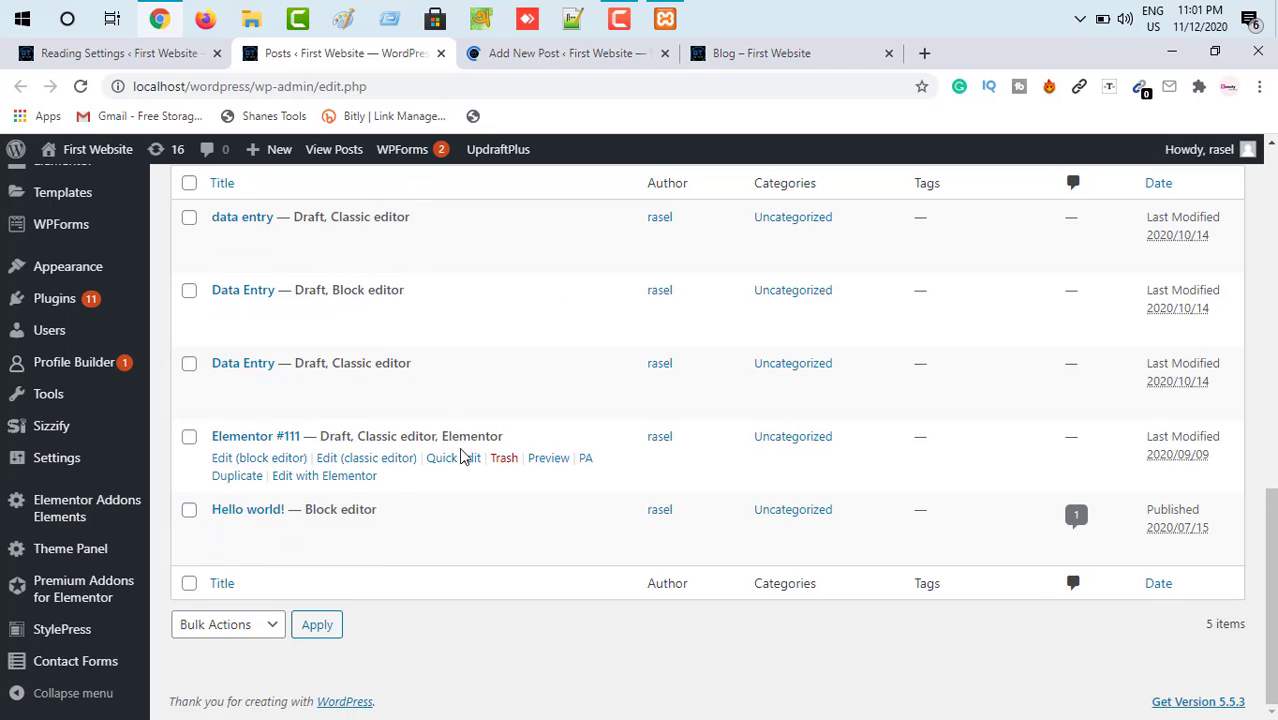
scroll(460, 440, "up", 1)
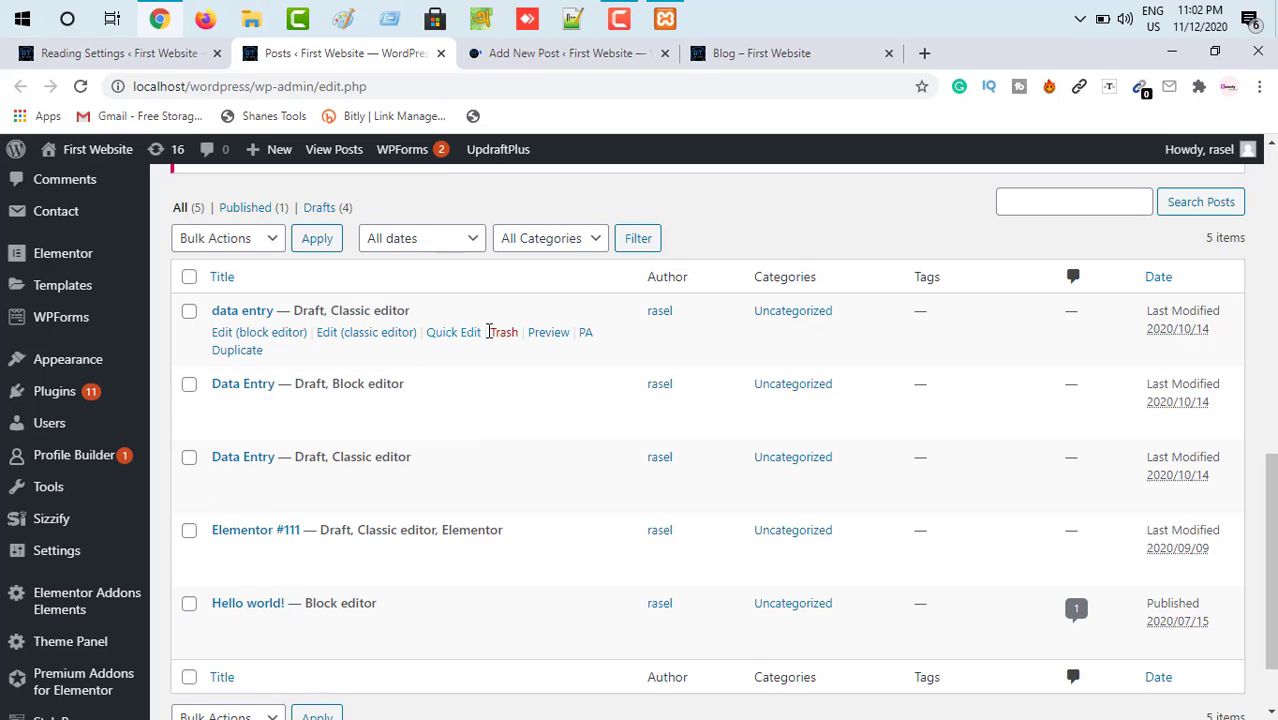
- Move the three data entry drafts, the Elementor #111 draft and the Hello world! post to the trash, and check the refreshed list
left_click(500, 333)
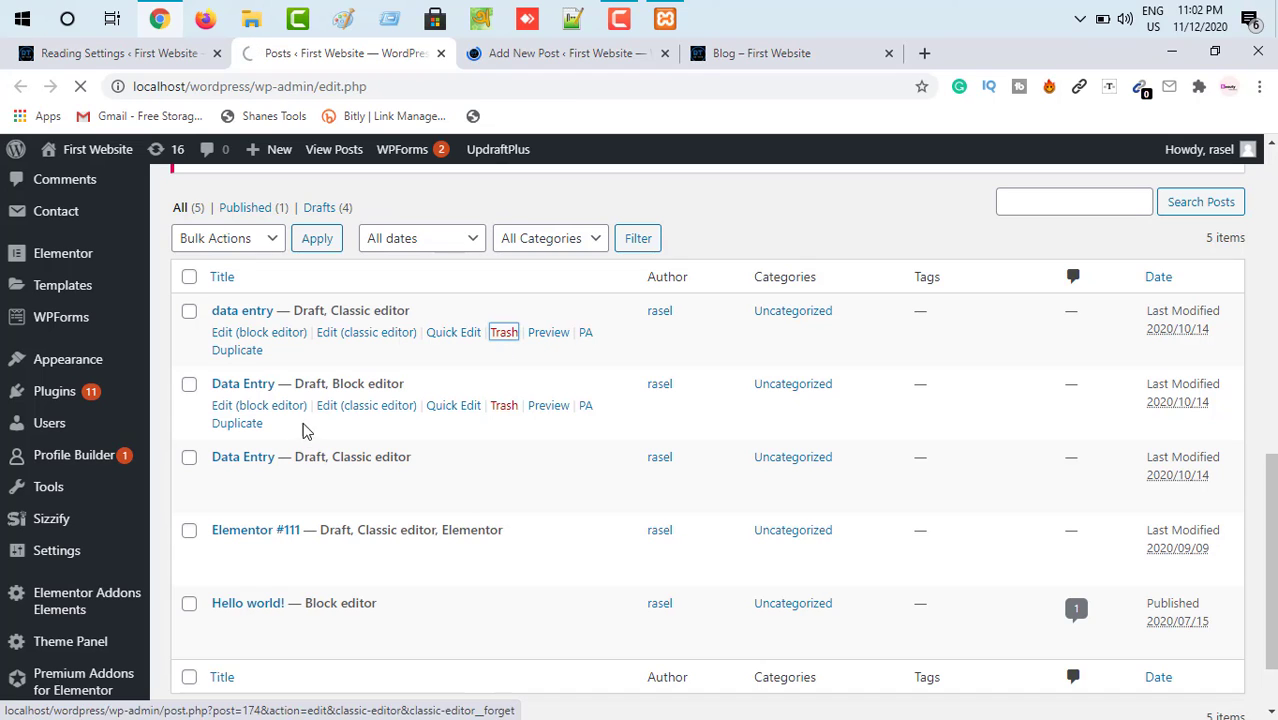
left_click(501, 407)
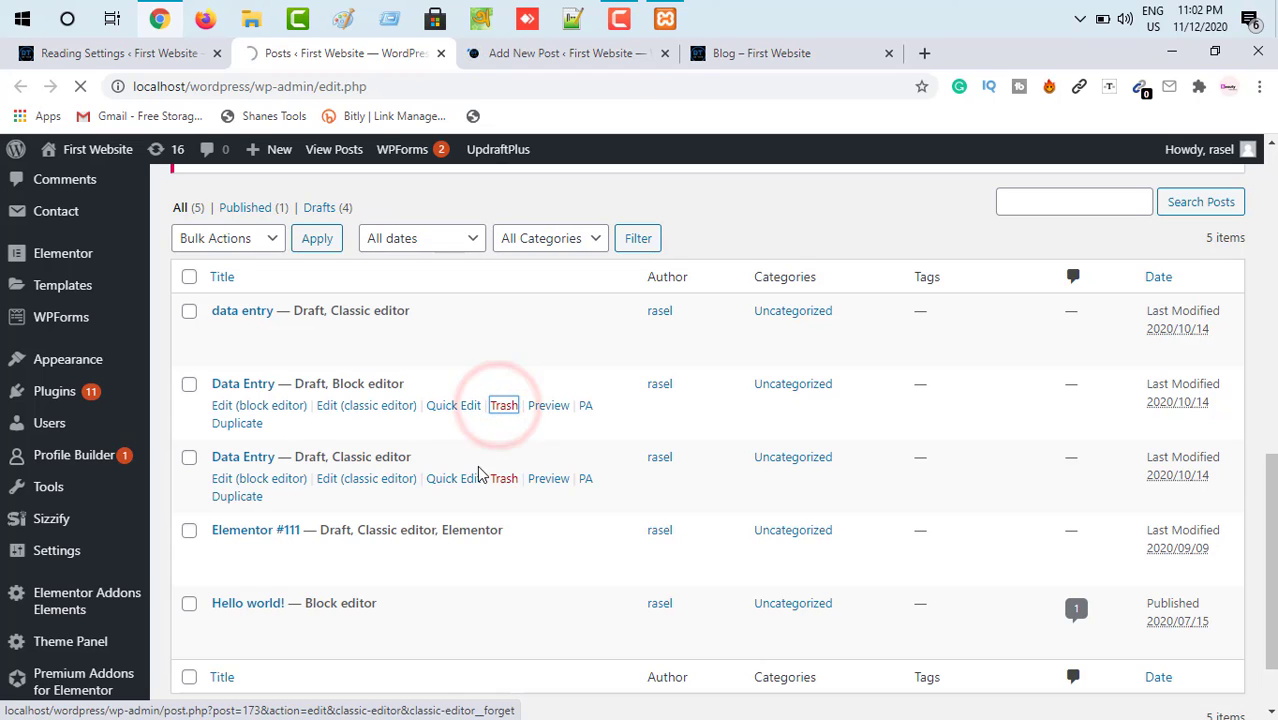
left_click(503, 480)
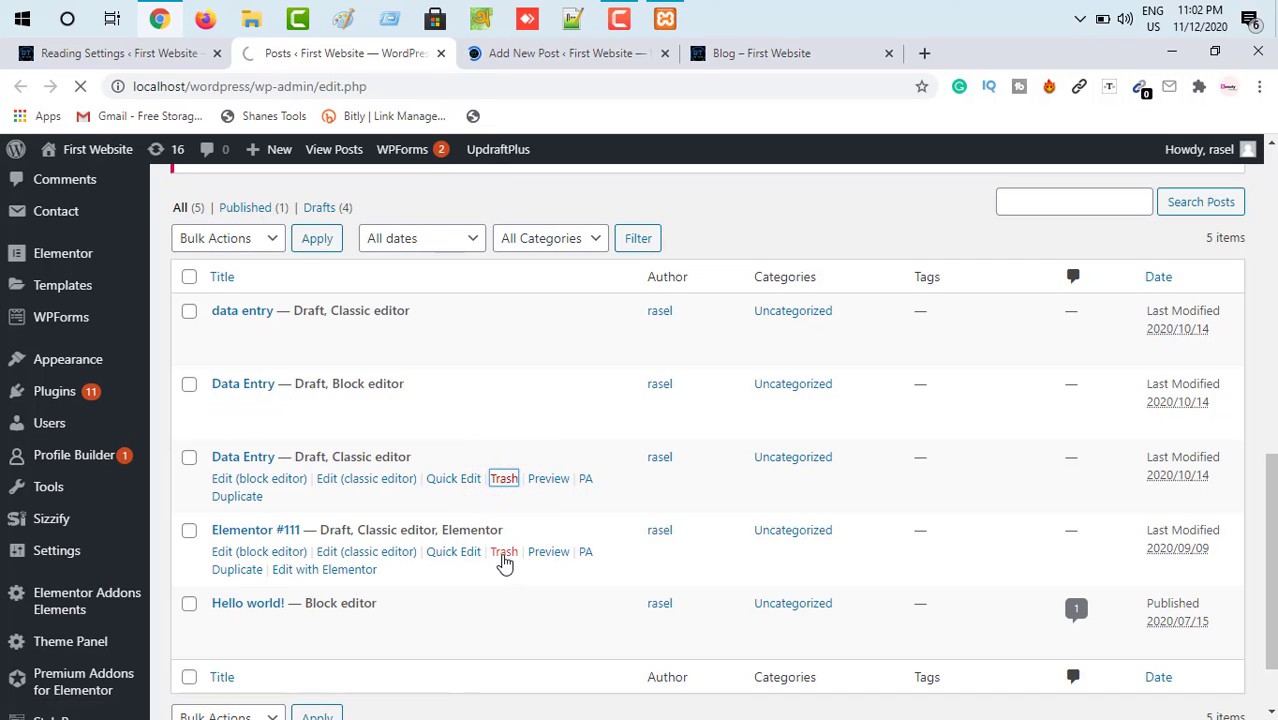
left_click(503, 552)
scroll(484, 533, "down", 2)
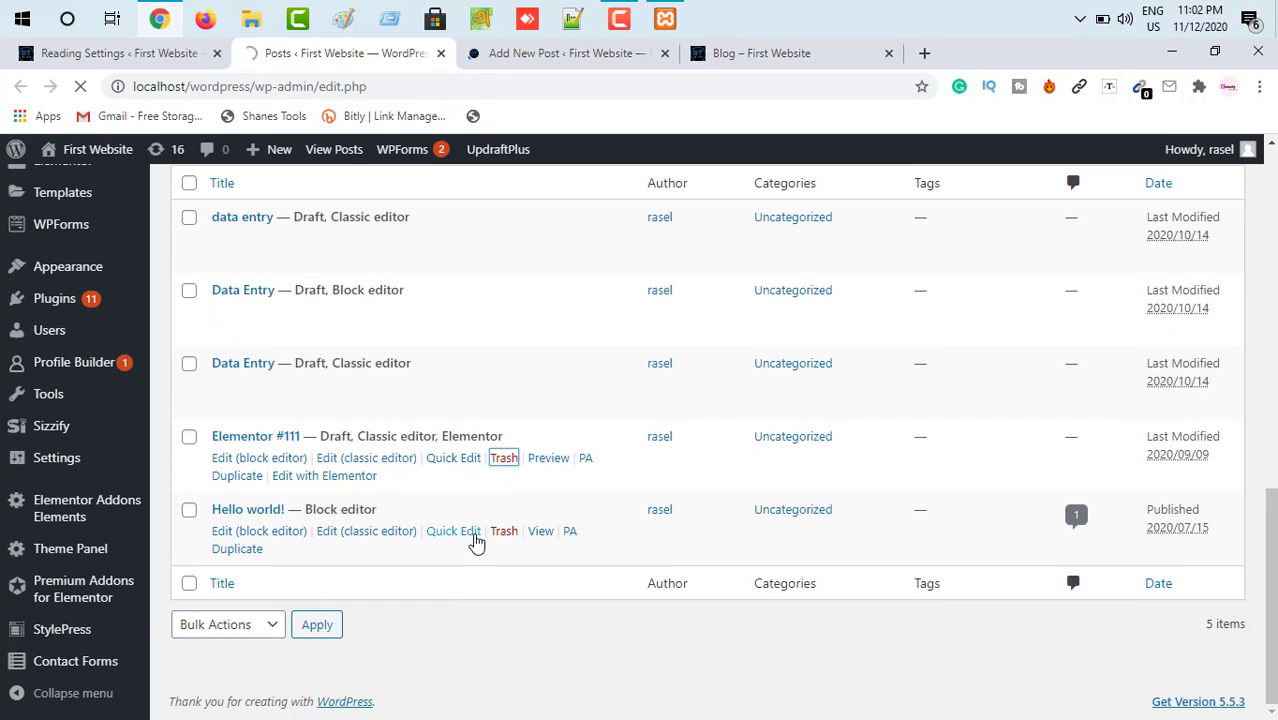
left_click(498, 533)
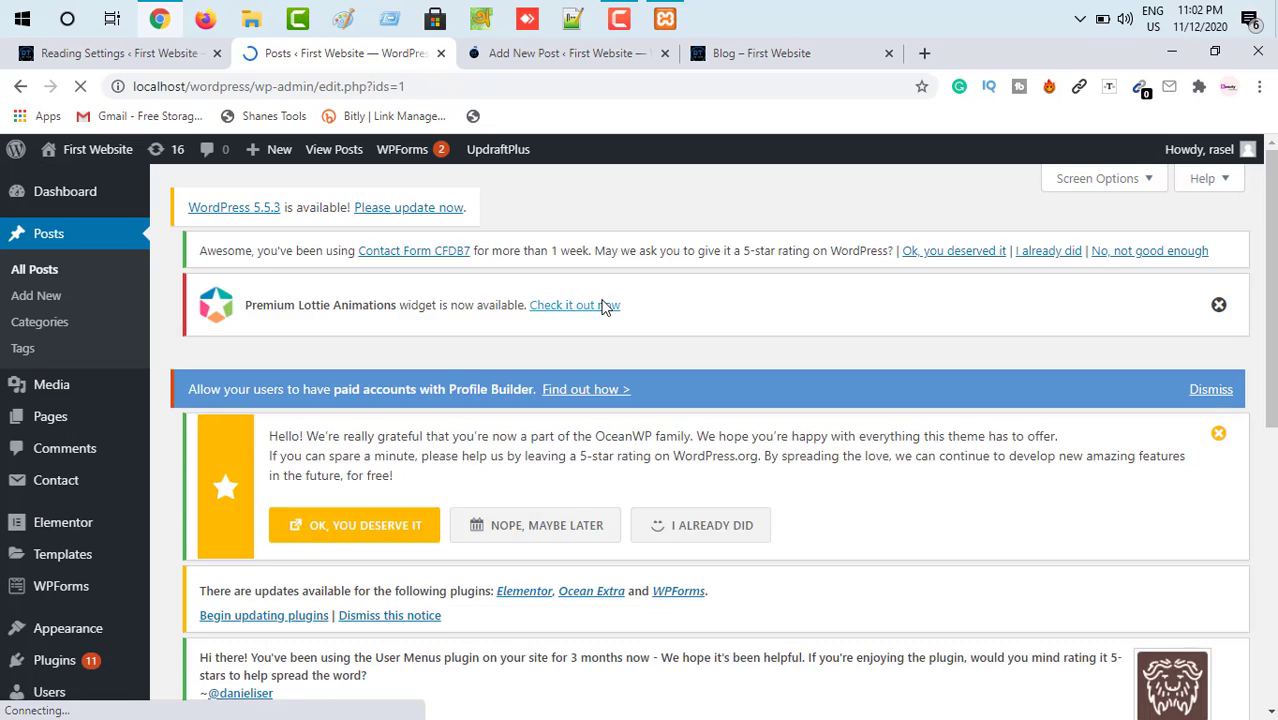
scroll(603, 350, "down", 5)
scroll(603, 388, "down", 1)
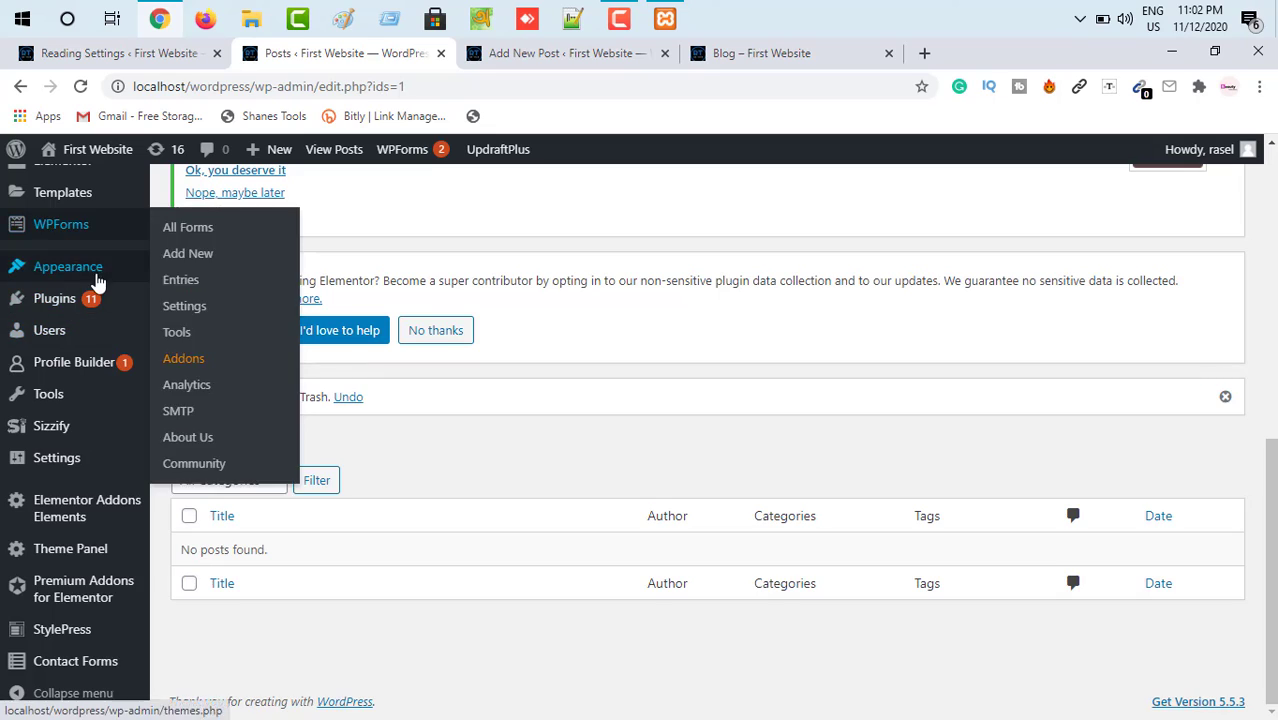
scroll(320, 220, "up", 4)
- Examine the Add New Post editor, including its title and content areas, OceanWP Settings, format, categories, tags, featured image and publishing options
left_click(582, 57)
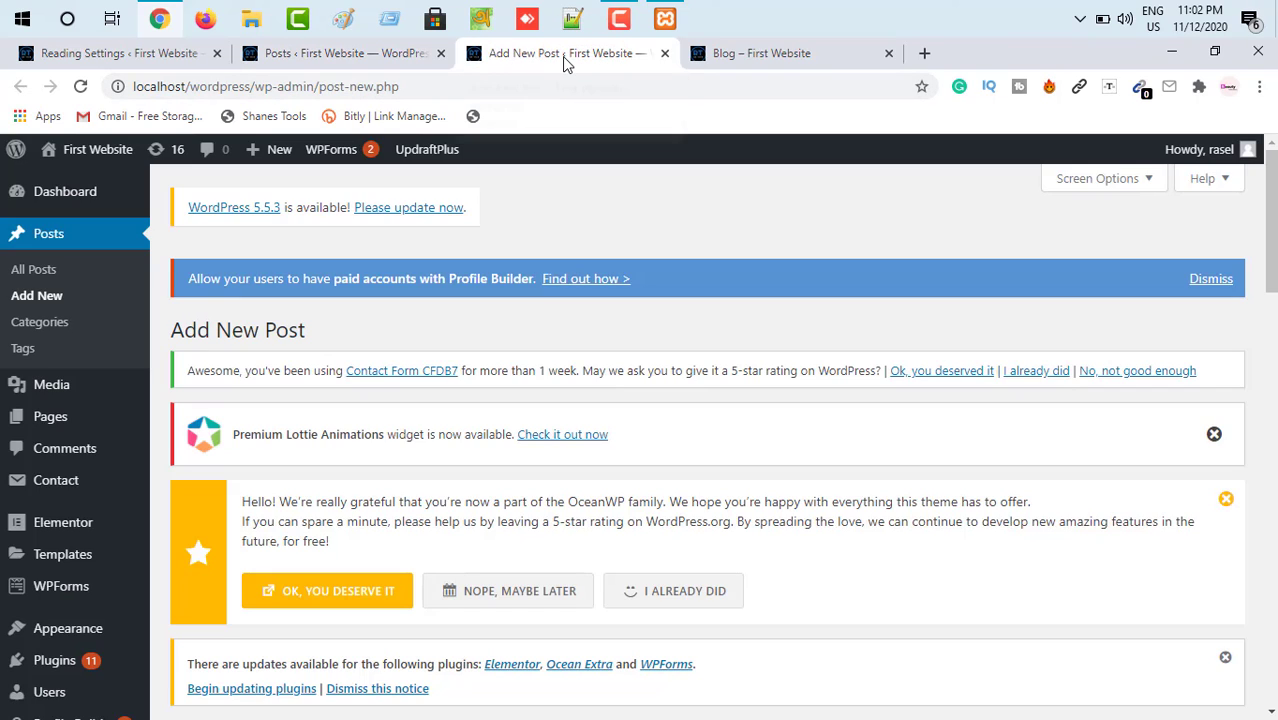
scroll(599, 424, "down", 1)
scroll(599, 424, "down", 2)
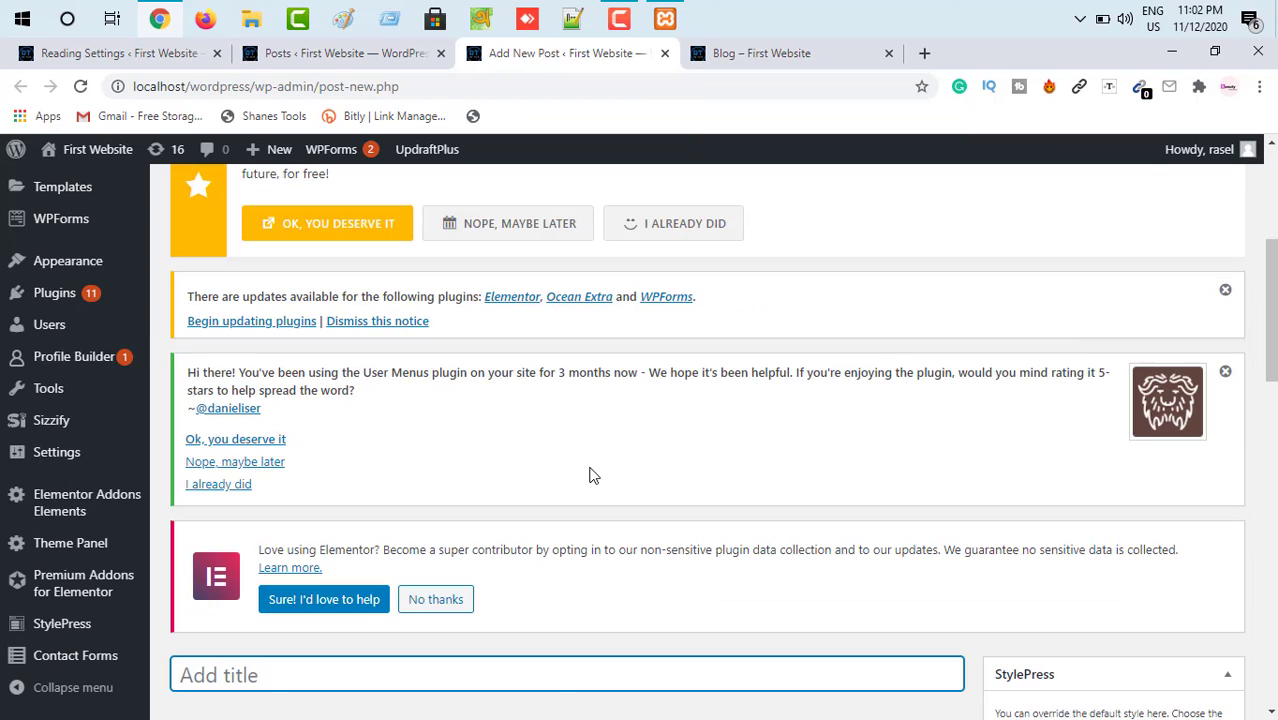
scroll(590, 475, "down", 3)
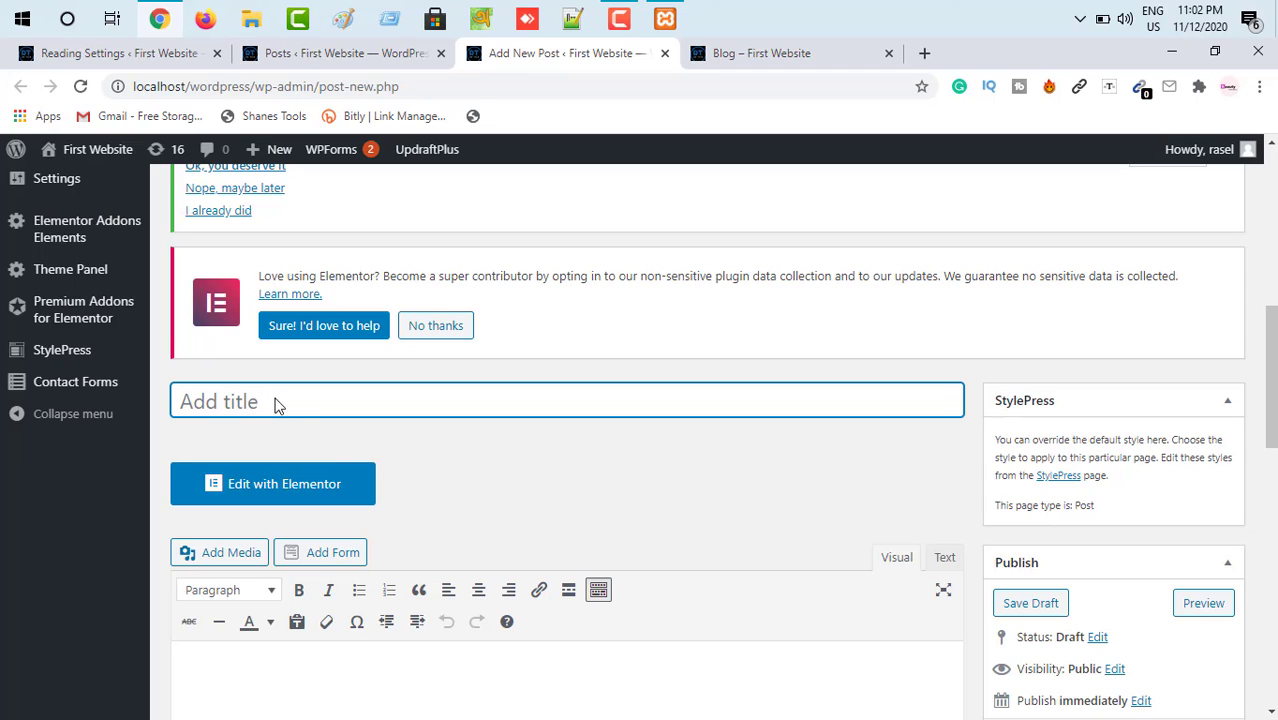
scroll(396, 477, "down", 10)
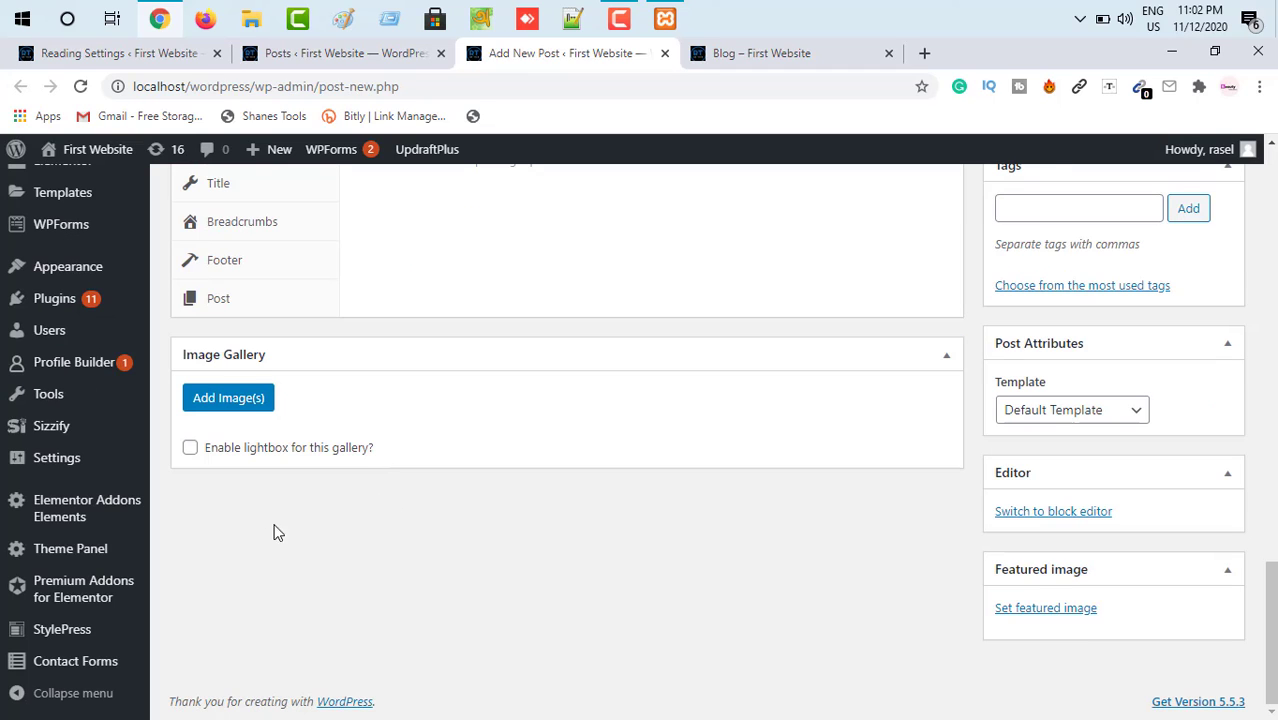
scroll(491, 447, "up", 4)
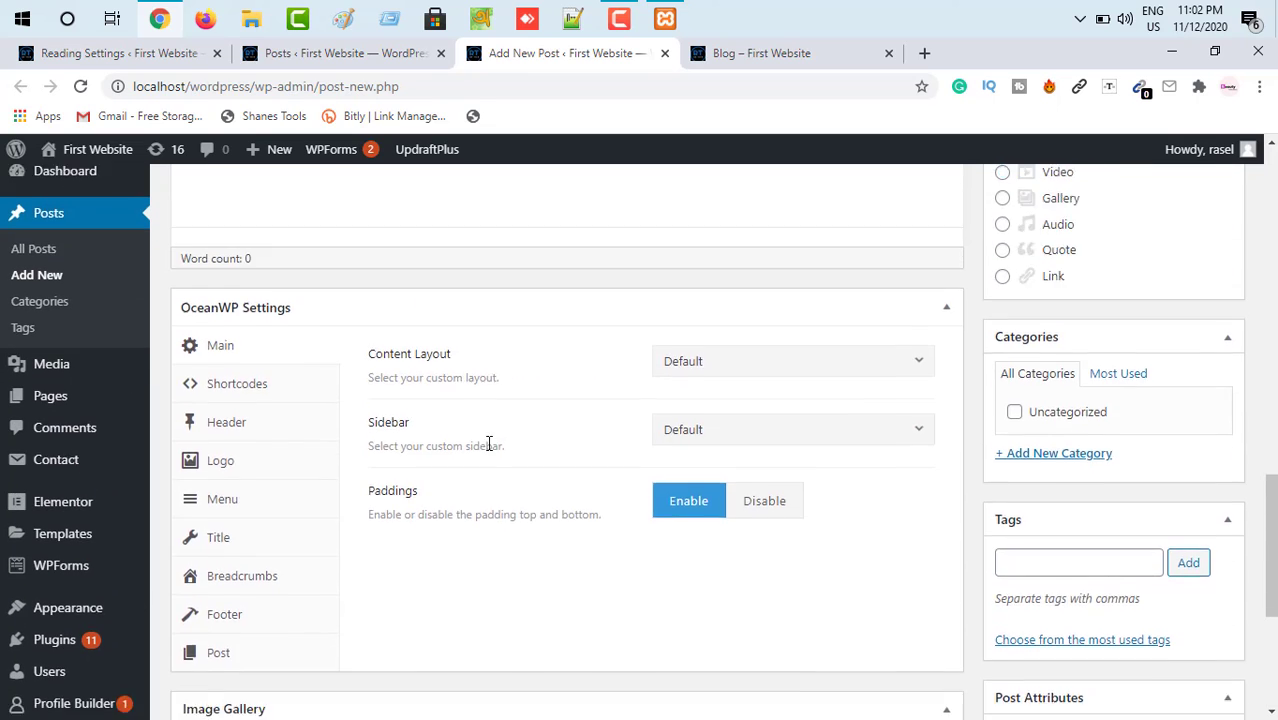
scroll(489, 444, "up", 4)
left_click(286, 389)
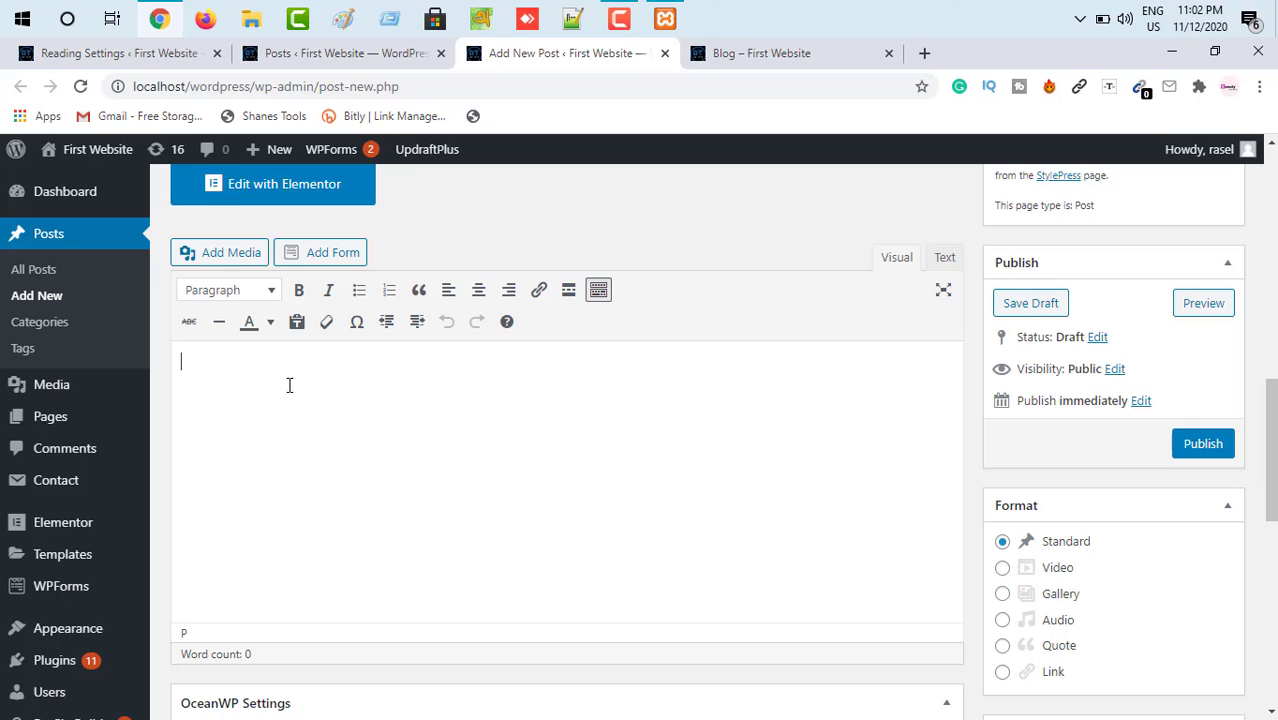
scroll(1170, 402, "down", 4)
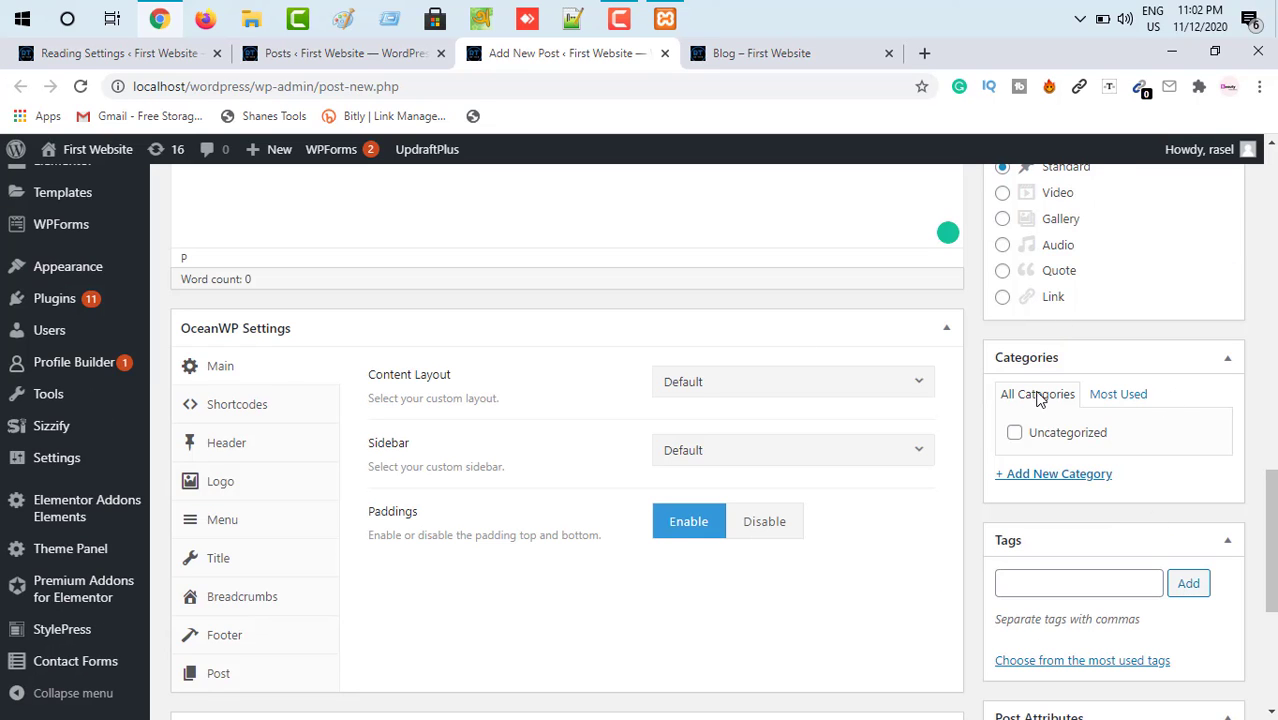
scroll(1040, 400, "up", 2)
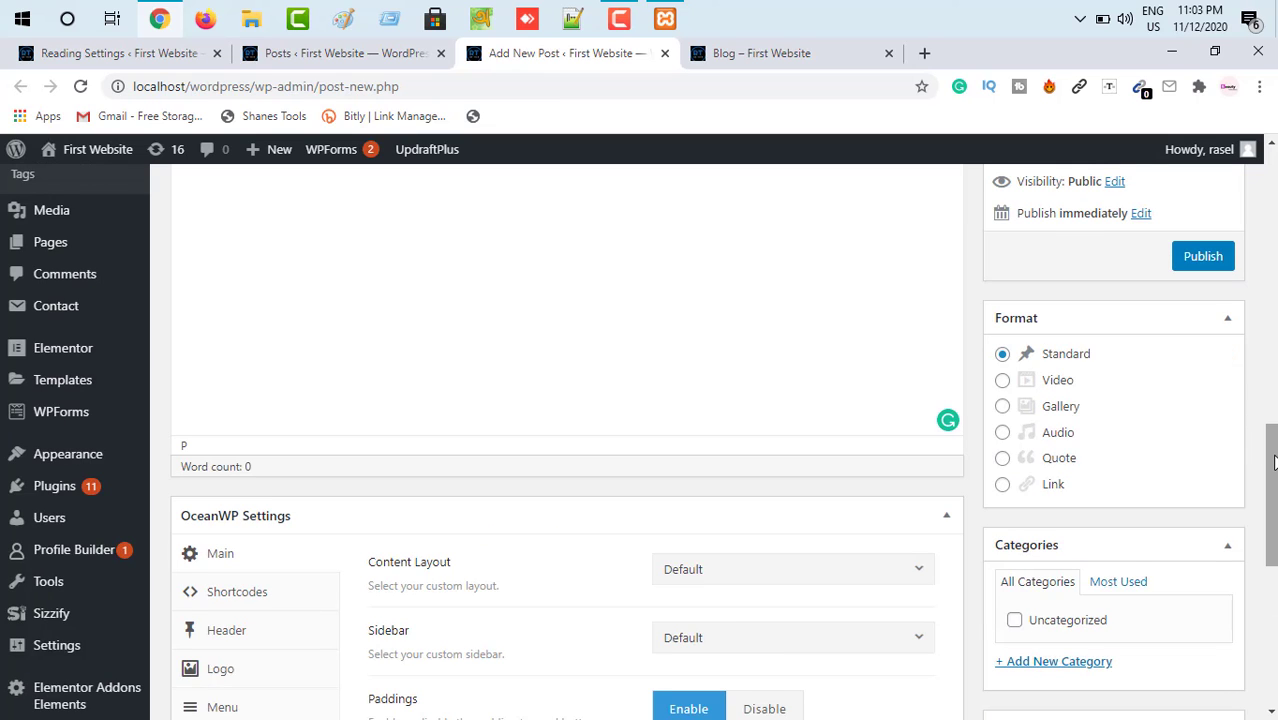
scroll(1274, 462, "up", 7)
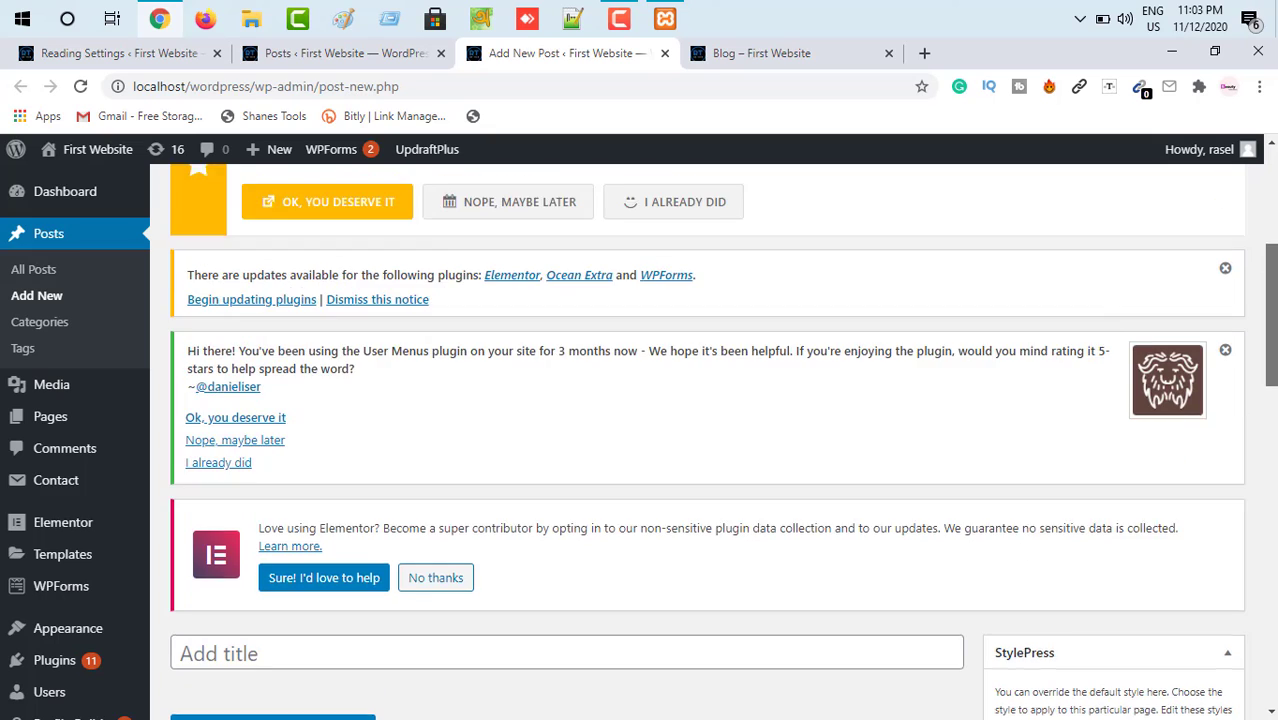
scroll(1272, 440, "up", 5)
scroll(1272, 440, "down", 7)
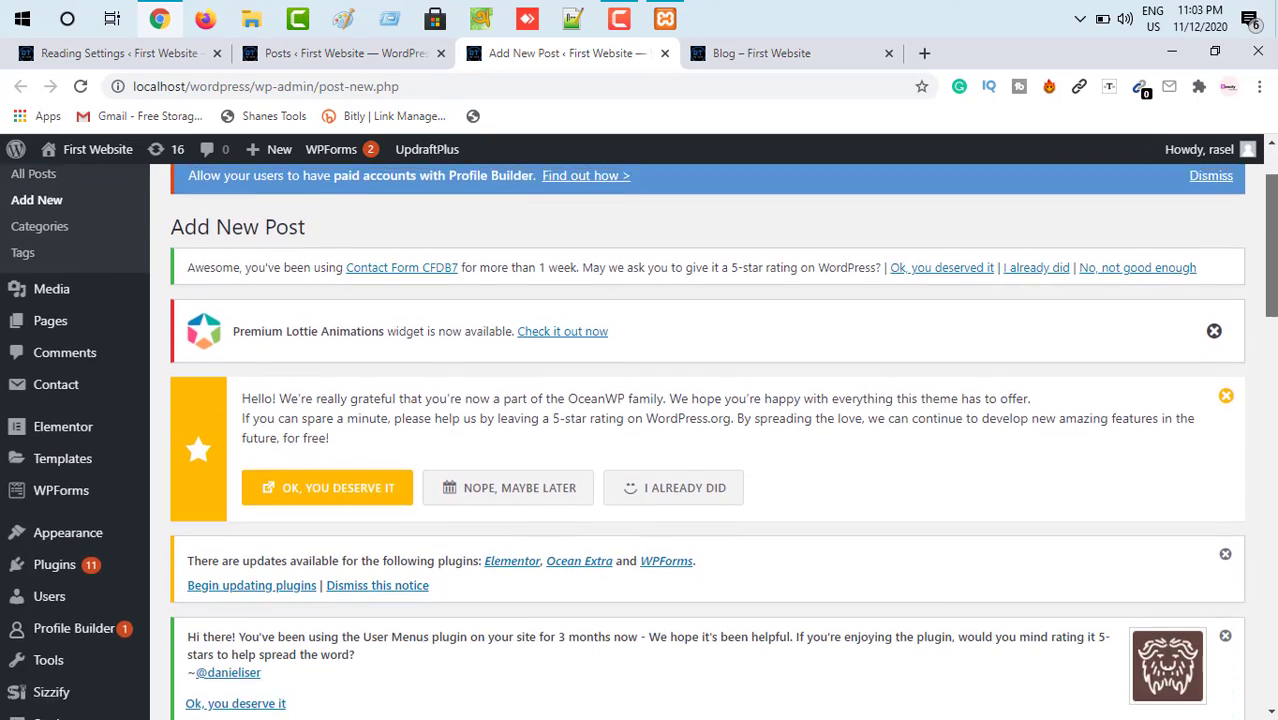
scroll(1272, 440, "down", 1)
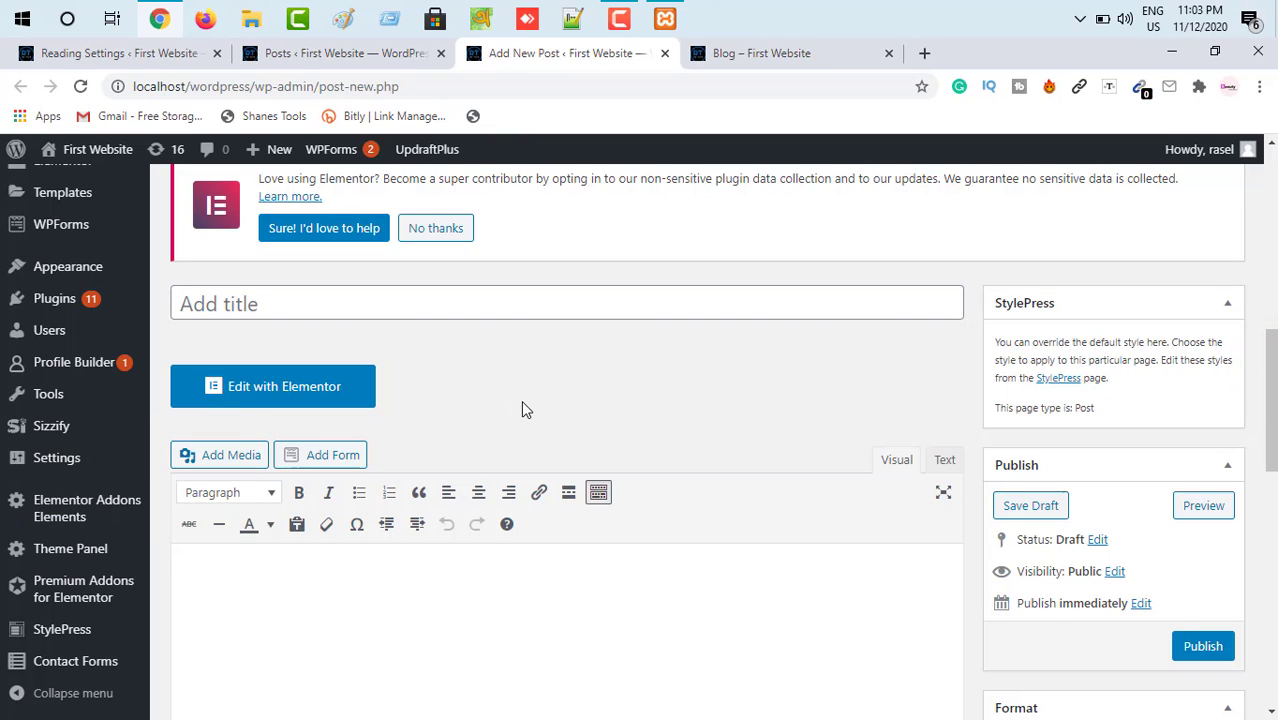
- Open the freelancing Word document from the Blogging folder and copy its Bengali heading line
left_click(222, 301)
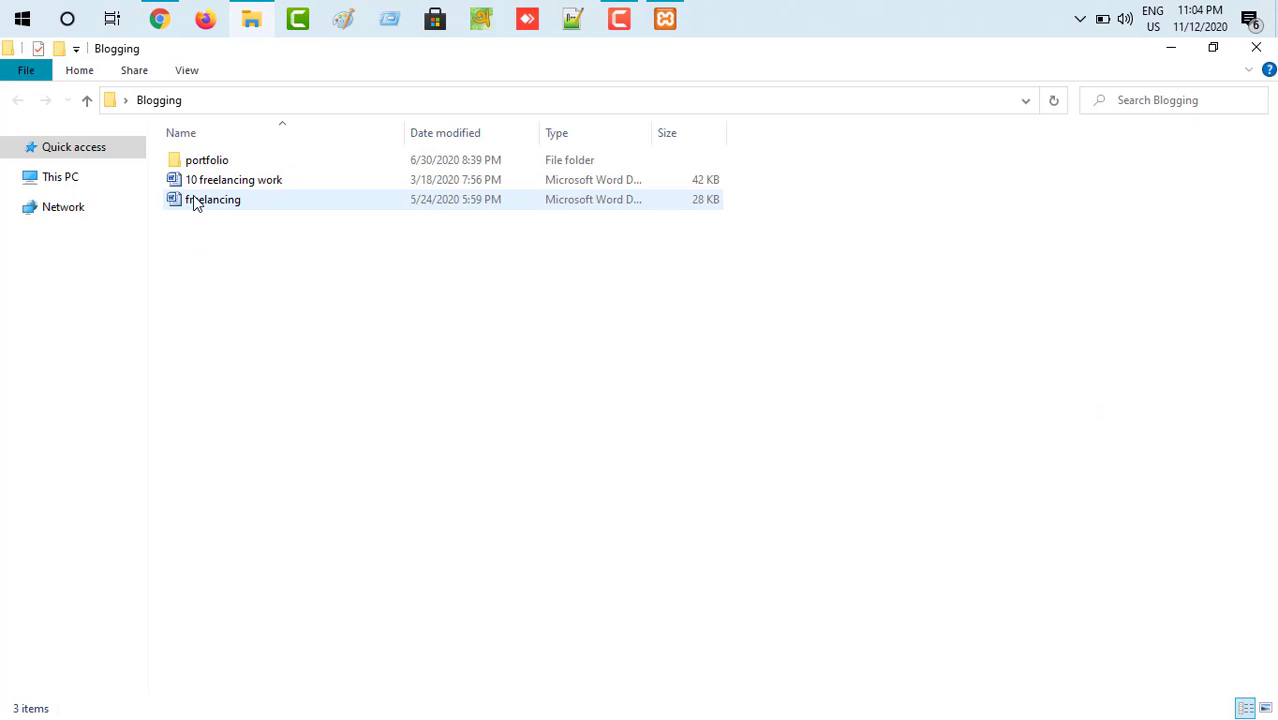
left_click(195, 201)
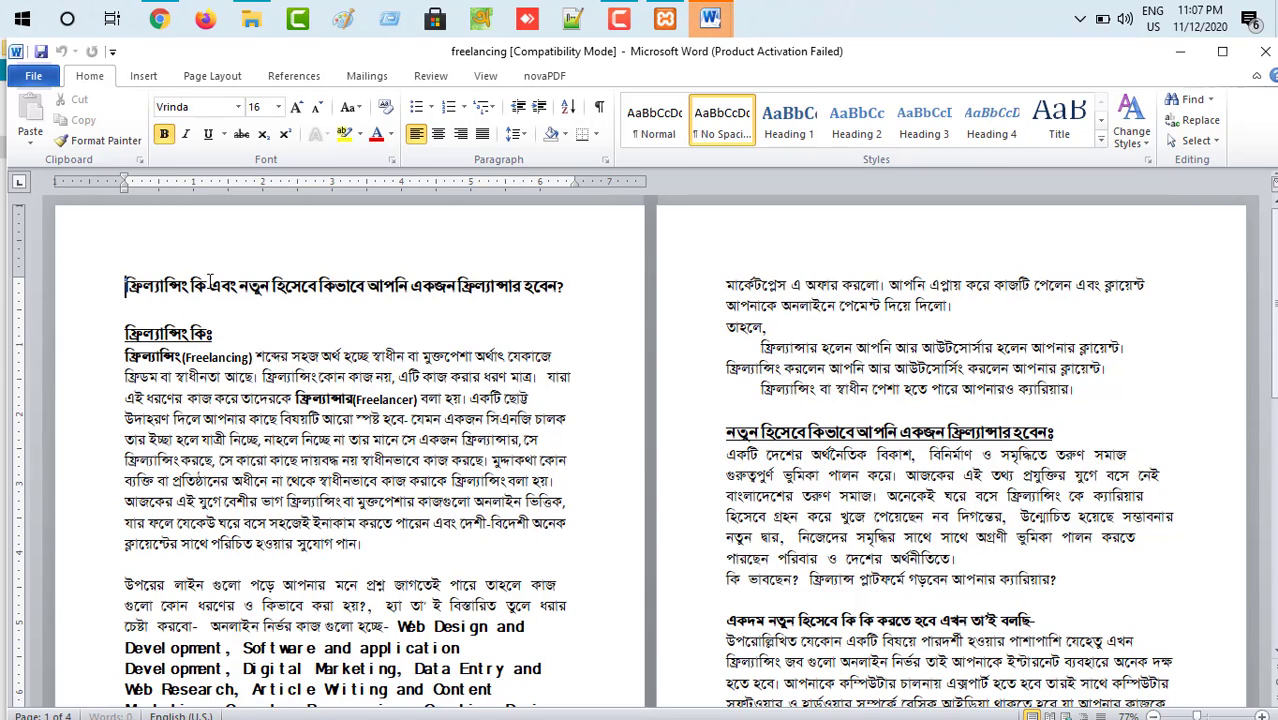
left_click(577, 287)
left_click_drag(567, 287, 158, 285)
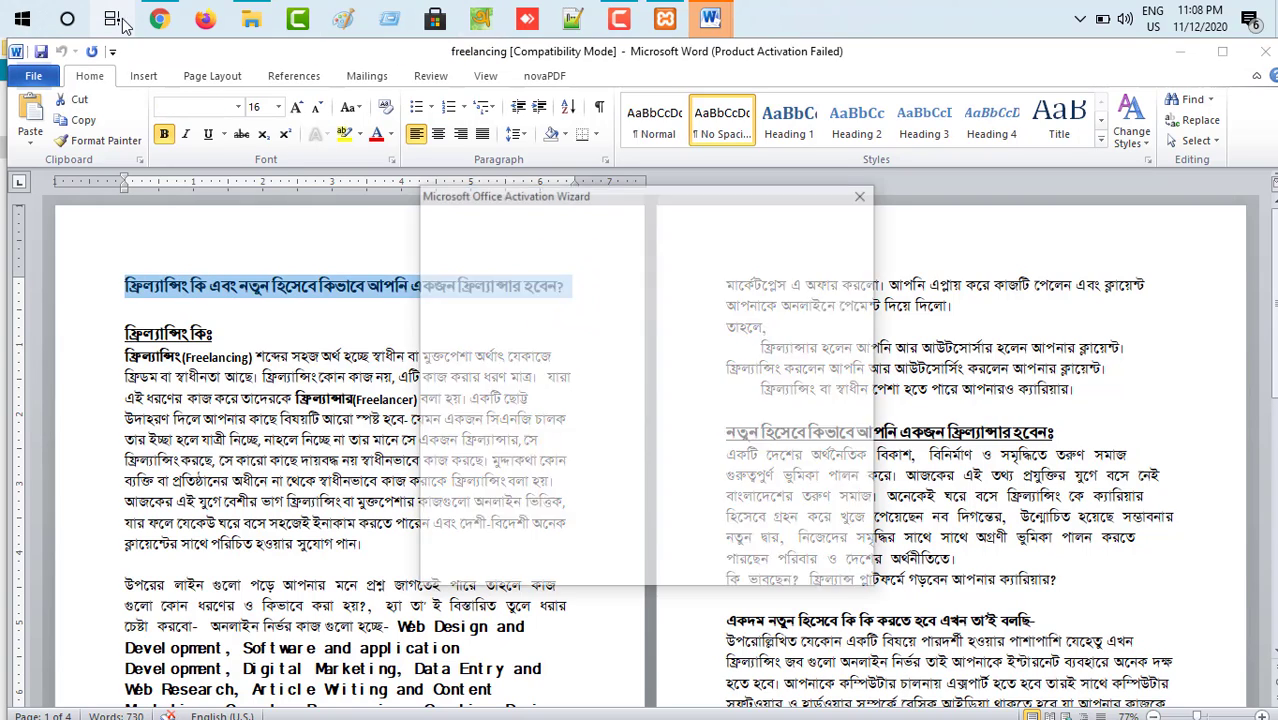
- Switch back to Chrome and paste the copied heading "ফ্রিল্যান্সিং কি এবং নতুন হিসেবে কিভাবে আপনি একজন ফ্রিল্যান্সার হবেন?" as the new post's title
left_click(159, 18)
left_click(222, 306)
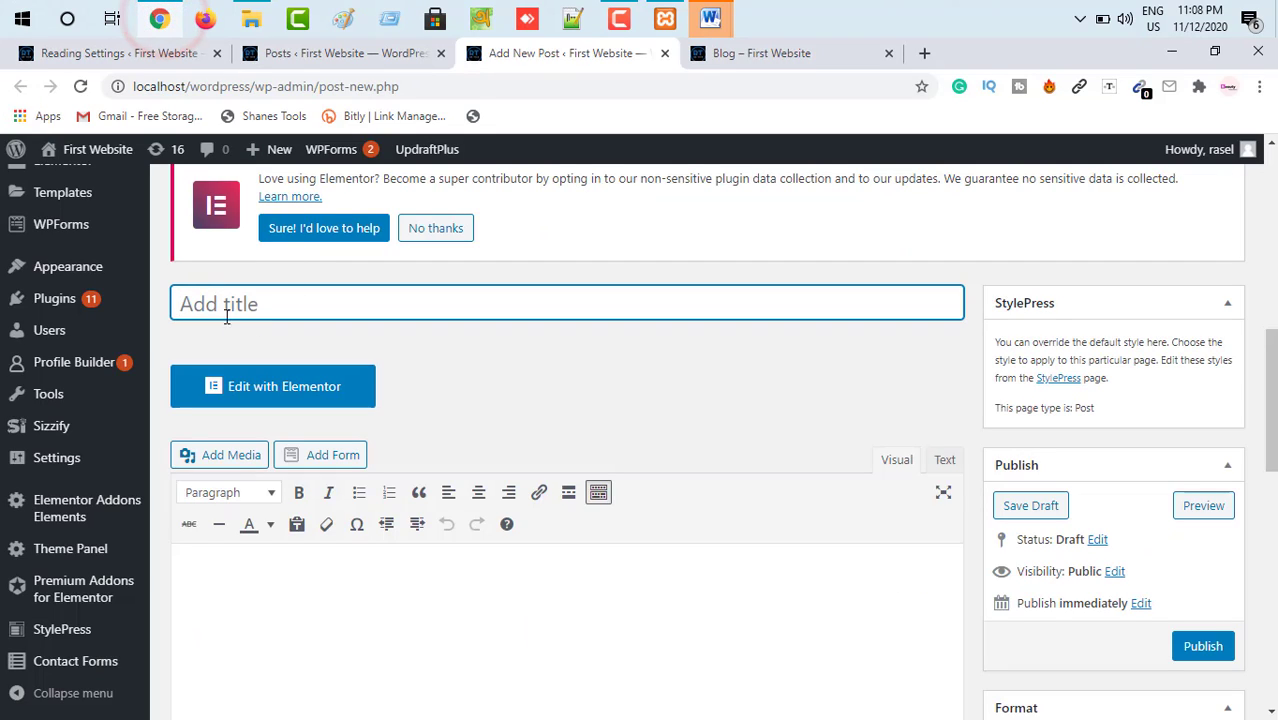
right_click(218, 303)
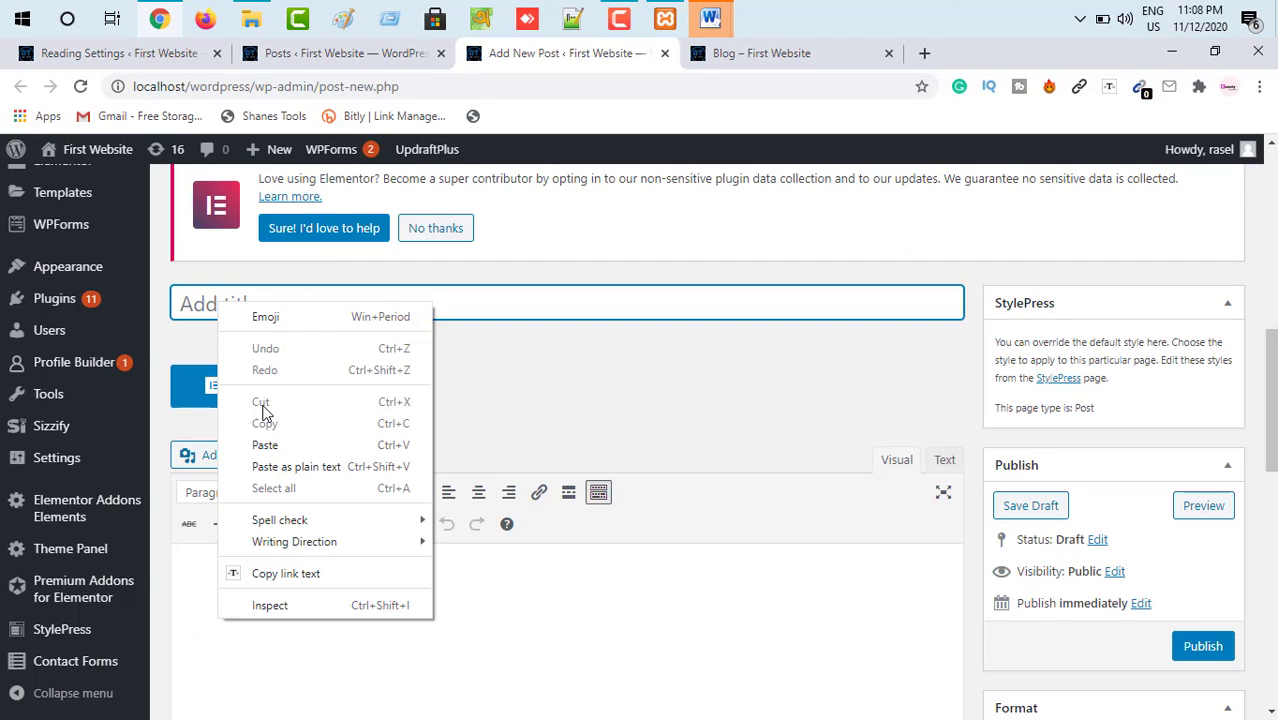
left_click(265, 444)
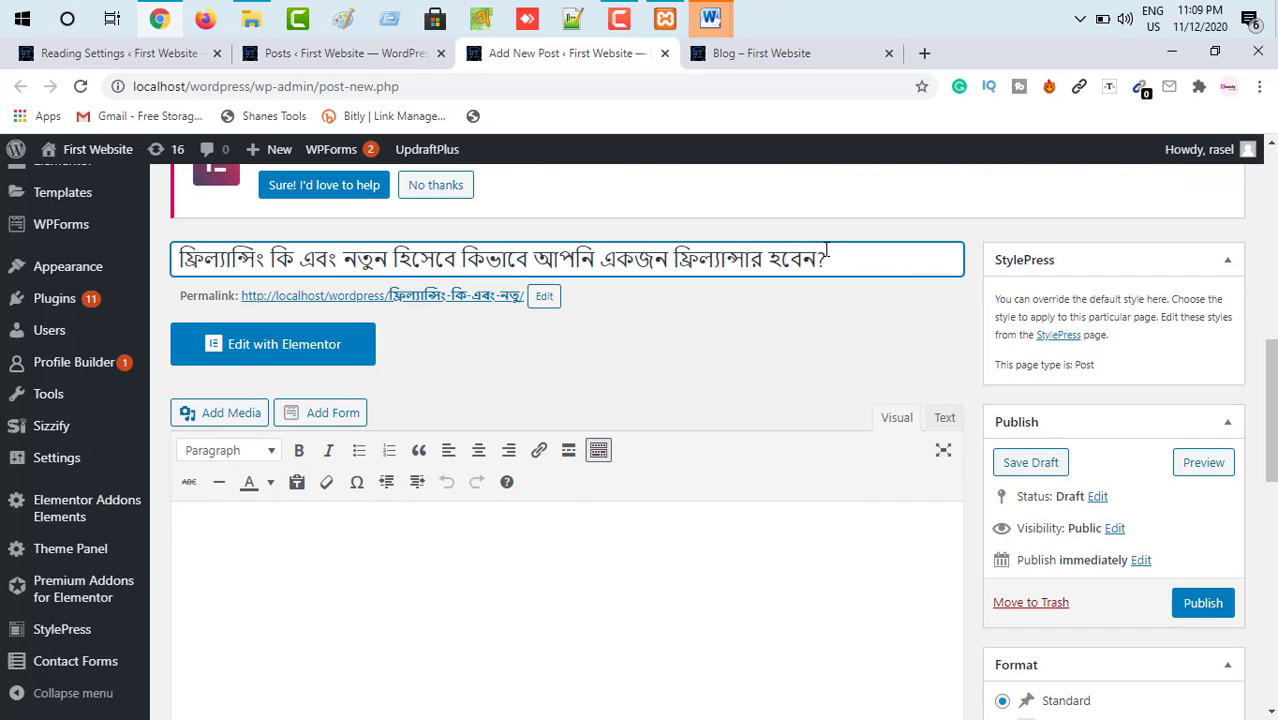
- Replace the post's Bengali permalink slug with "what is freelancing and how to start freelancing" and confirm it
mouse_move(60, 298)
left_click(505, 286)
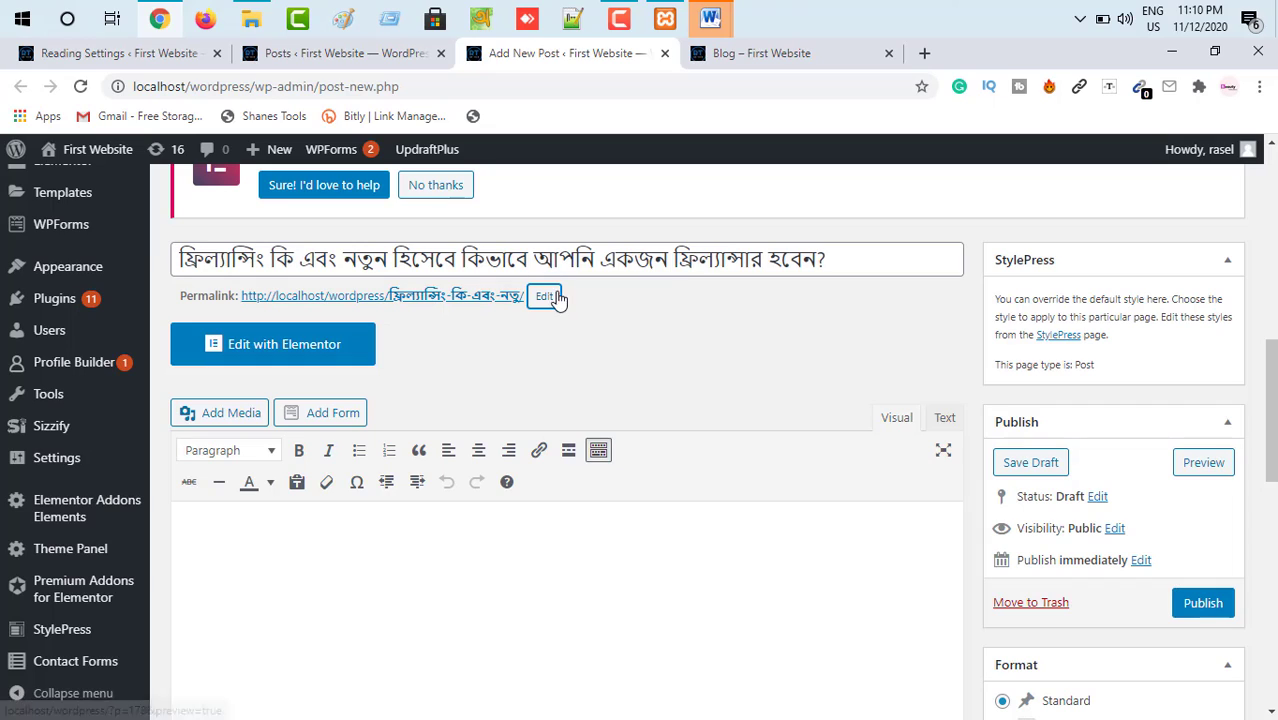
left_click(545, 300)
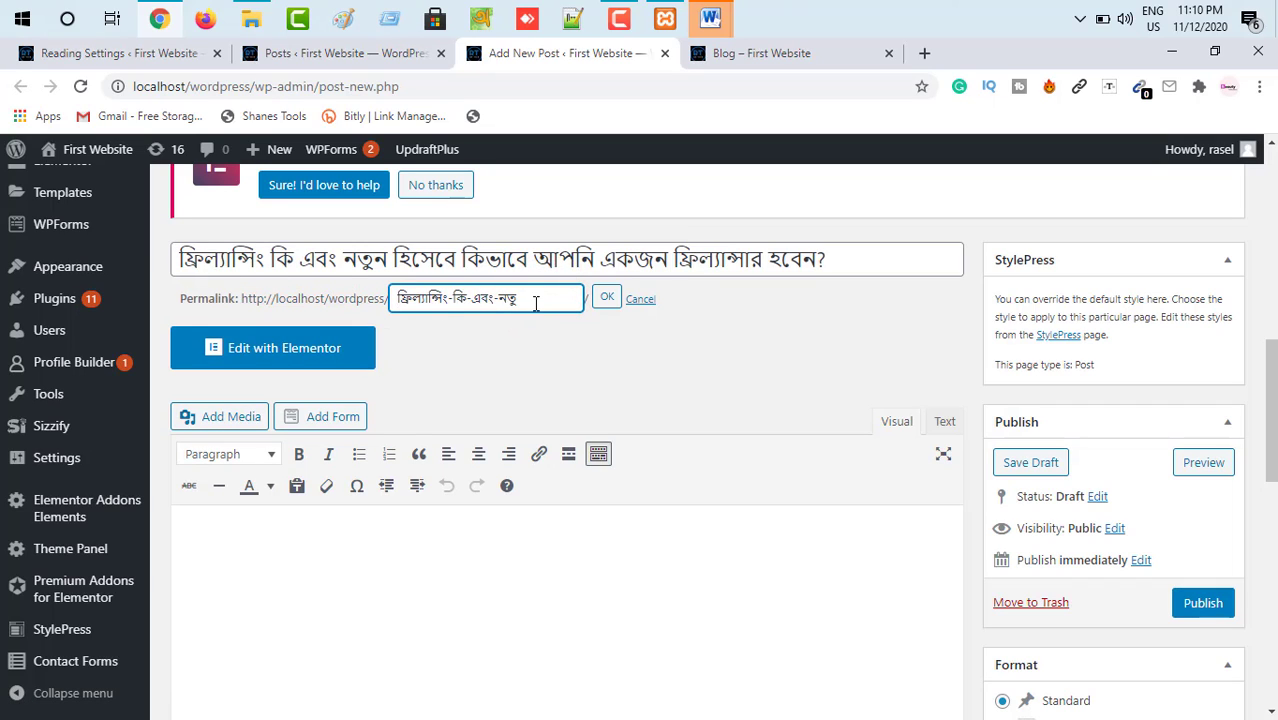
left_click_drag(536, 304, 375, 306)
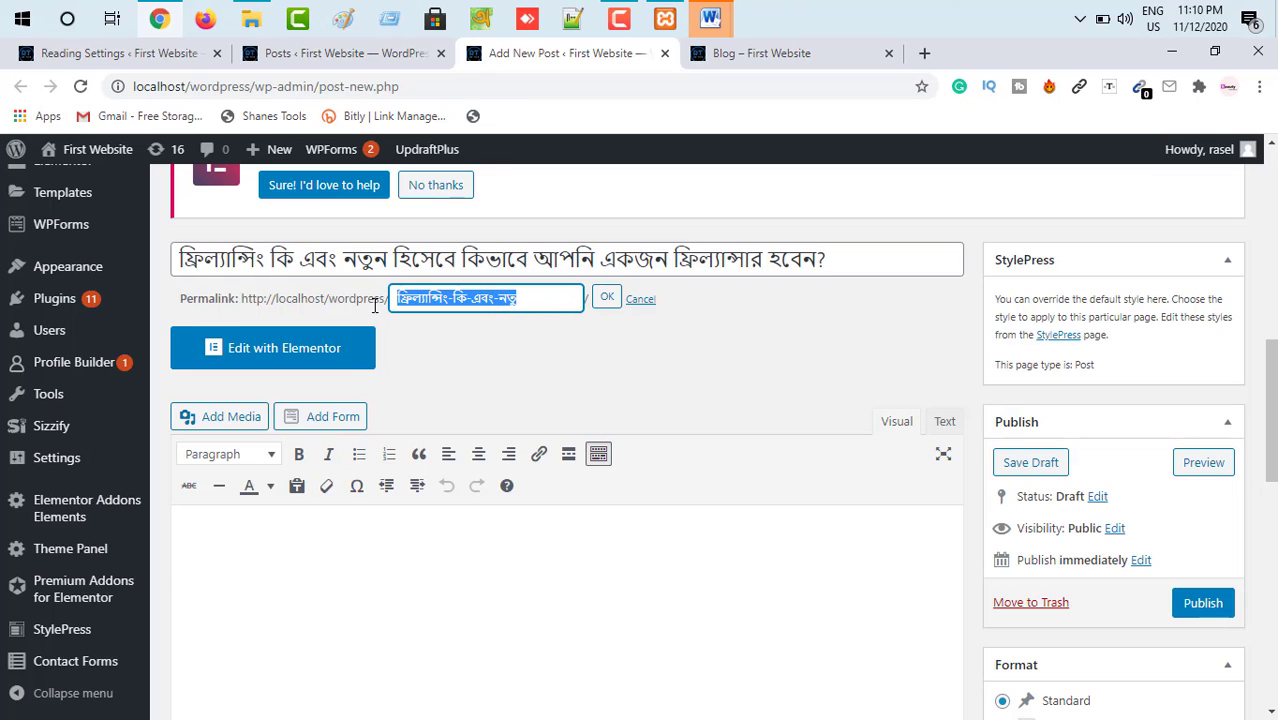
type("what is freelan")
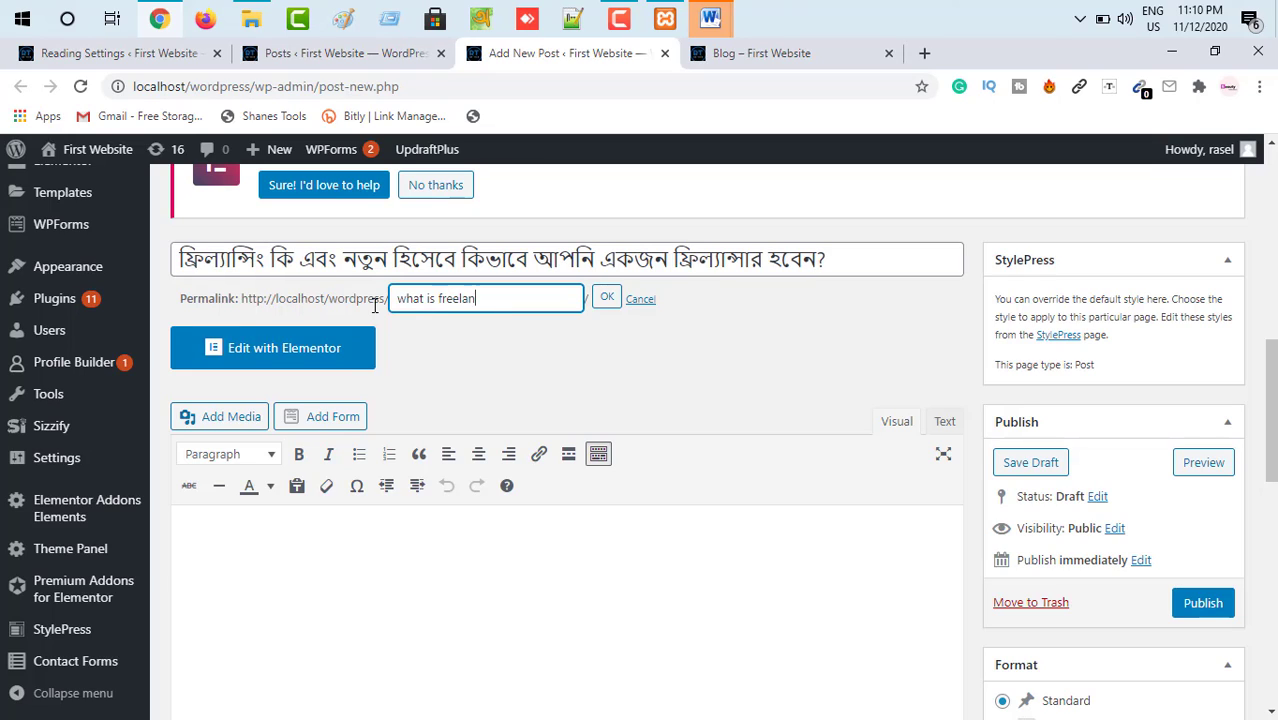
type("cing an")
type("d")
type(" how to start fre")
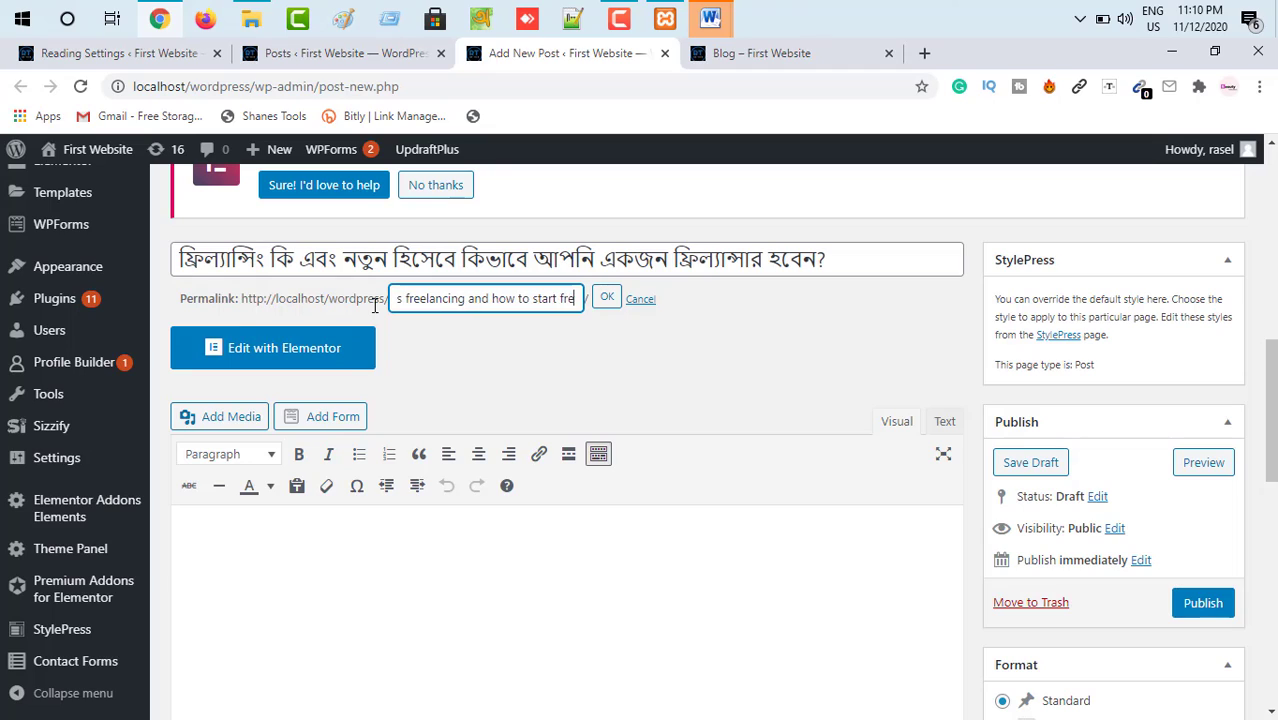
type("elanc")
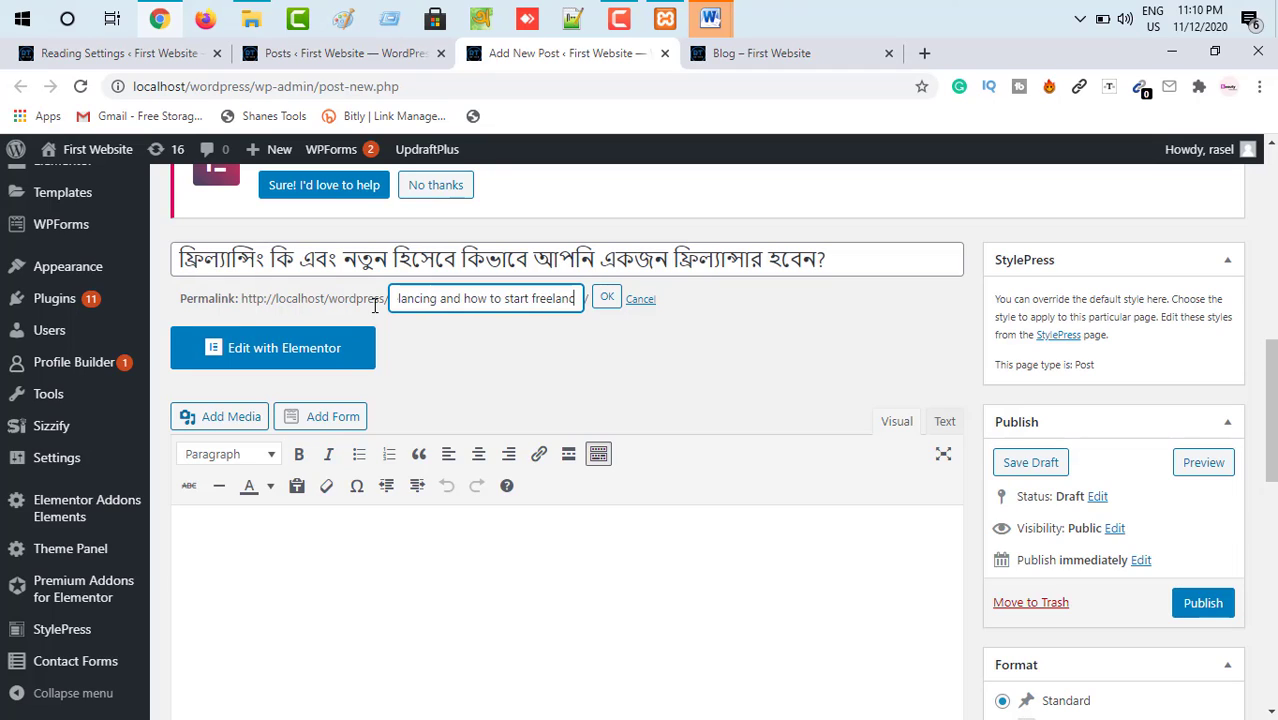
type("ing")
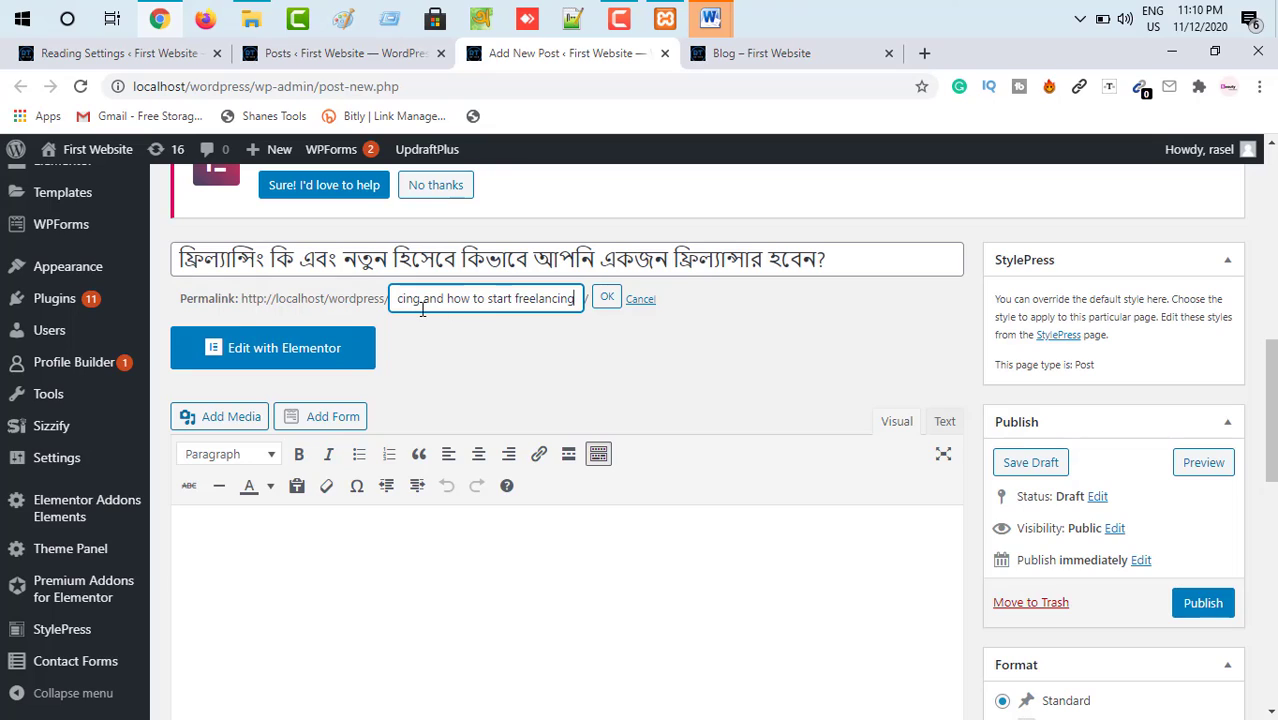
left_click(608, 300)
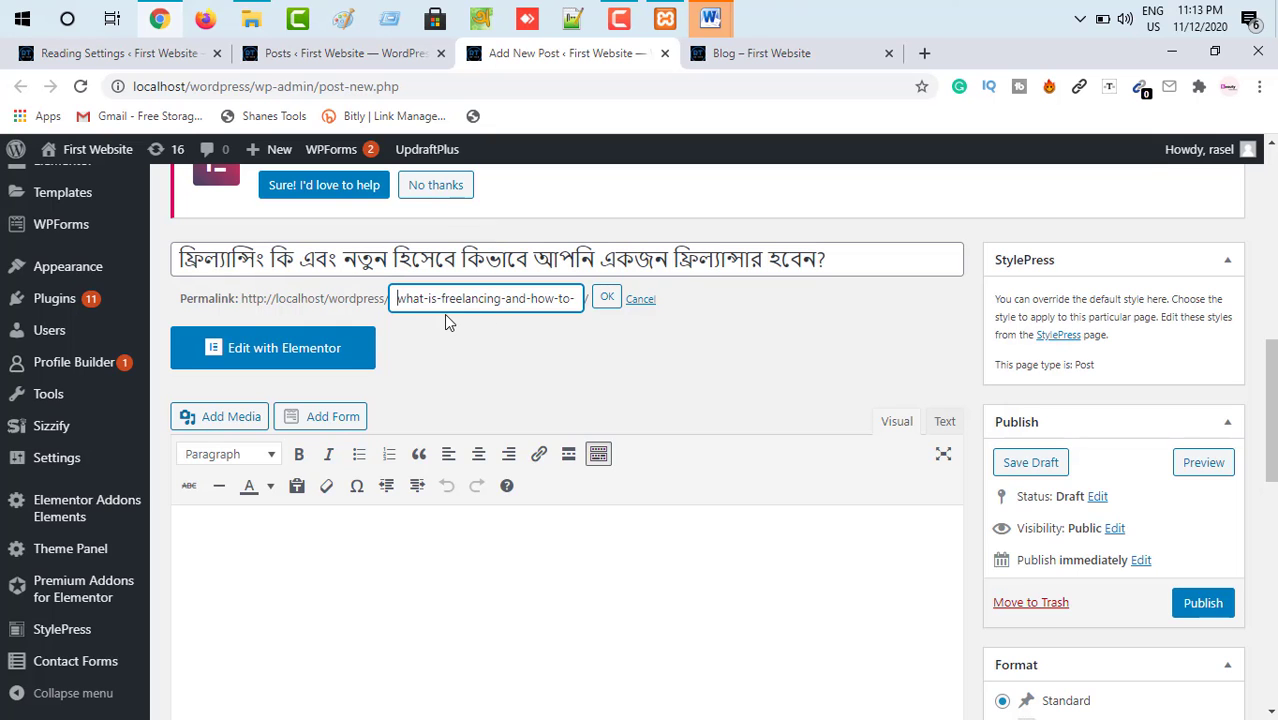
- Switch to the freelancing Word document, dismiss the activation wizard, and copy the article text starting from the "ফ্রিল্যান্সিং কিঃ" heading
mouse_move(711, 18)
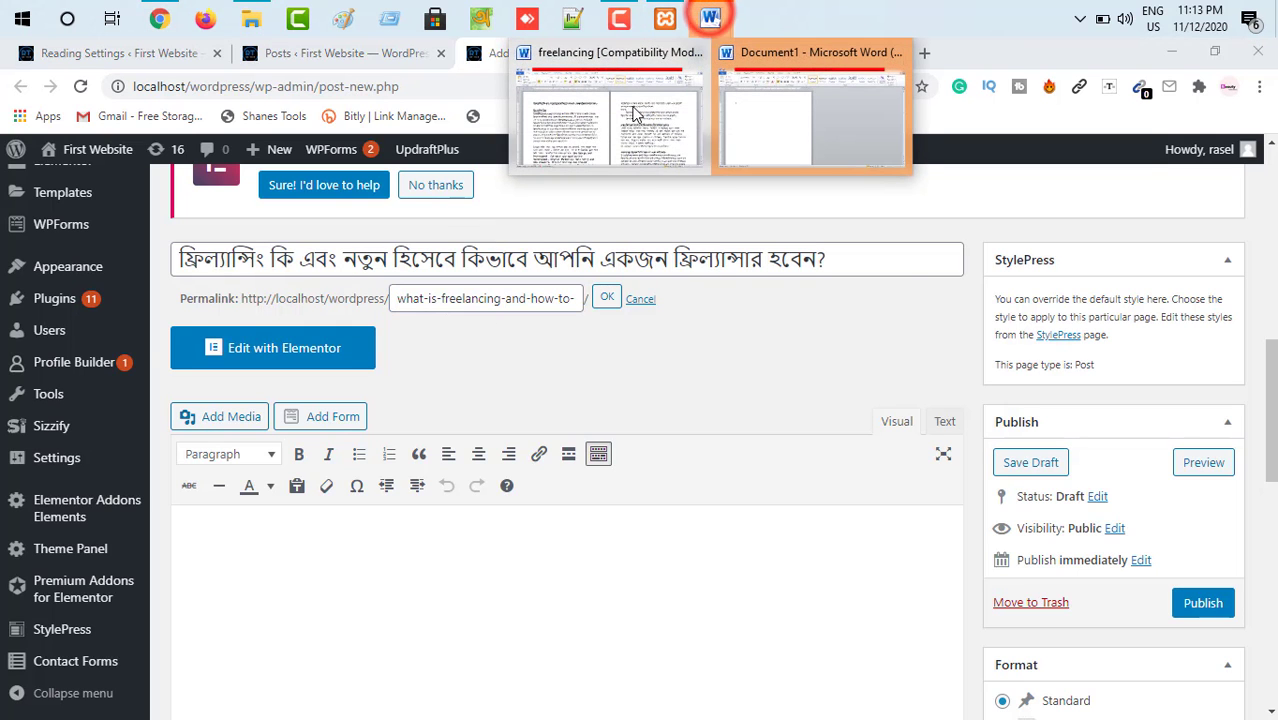
left_click(608, 130)
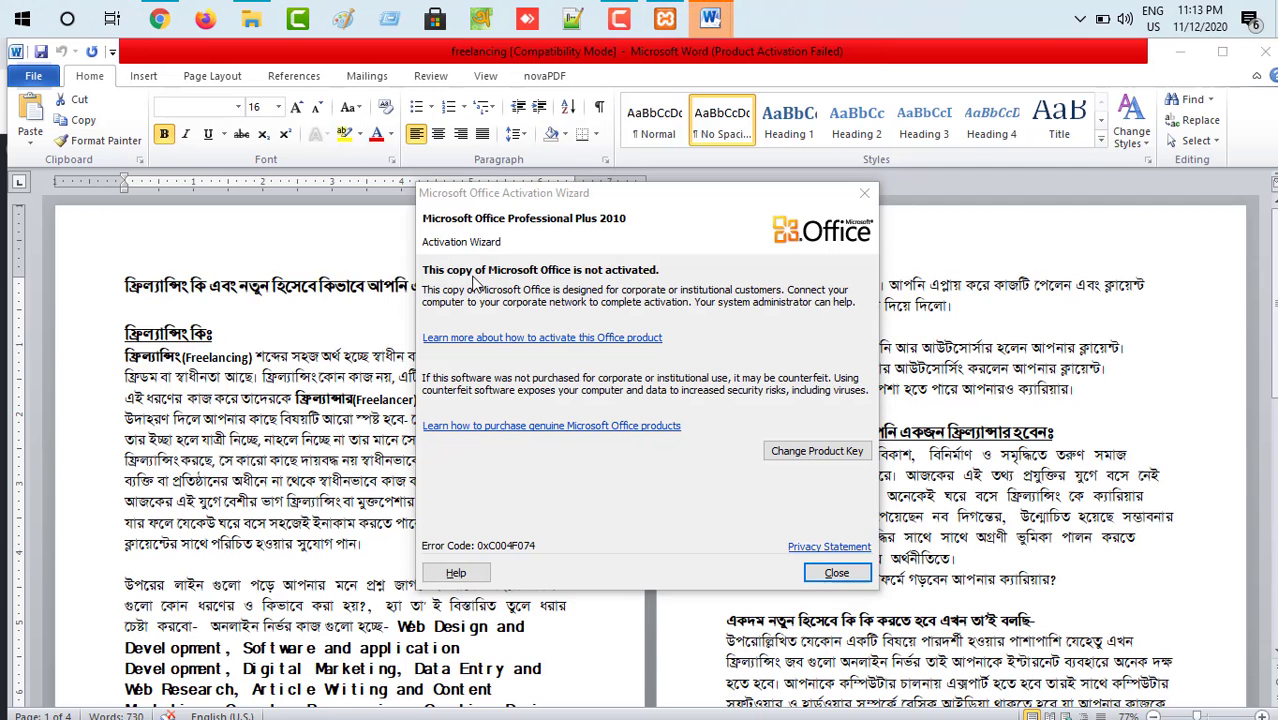
left_click(868, 192)
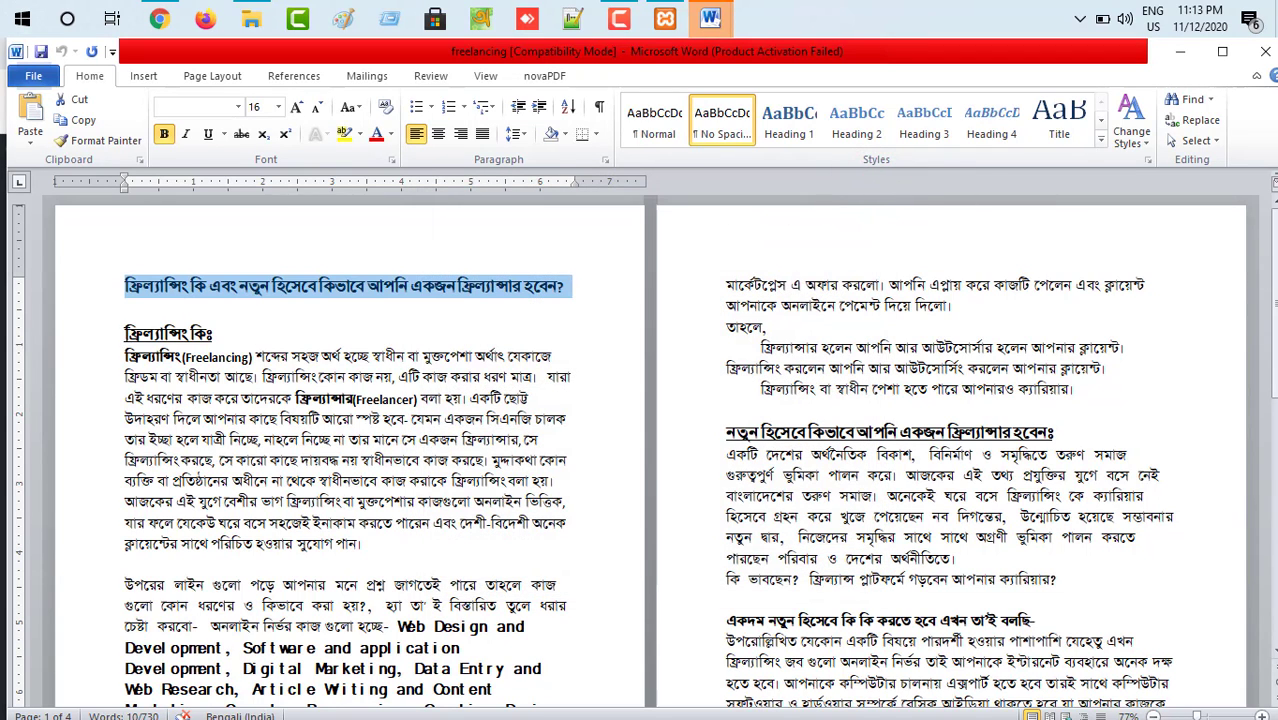
left_click_drag(120, 334, 430, 714)
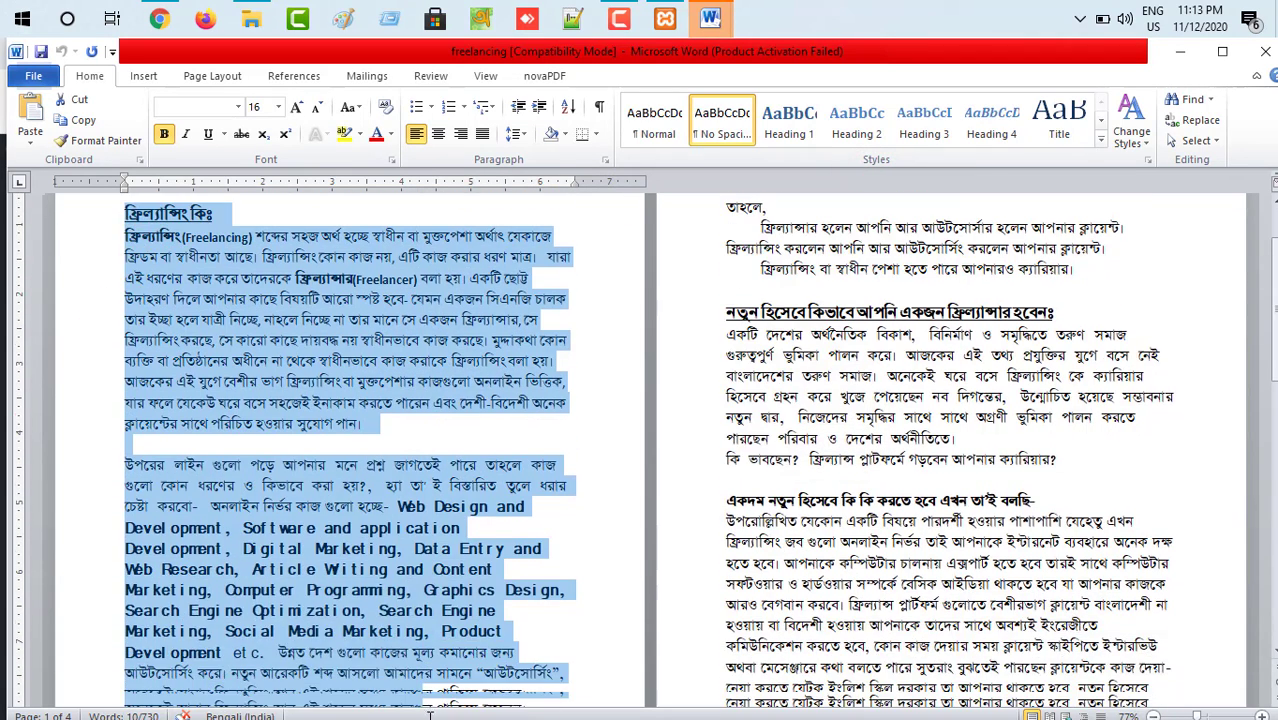
right_click(322, 333)
left_click(383, 370)
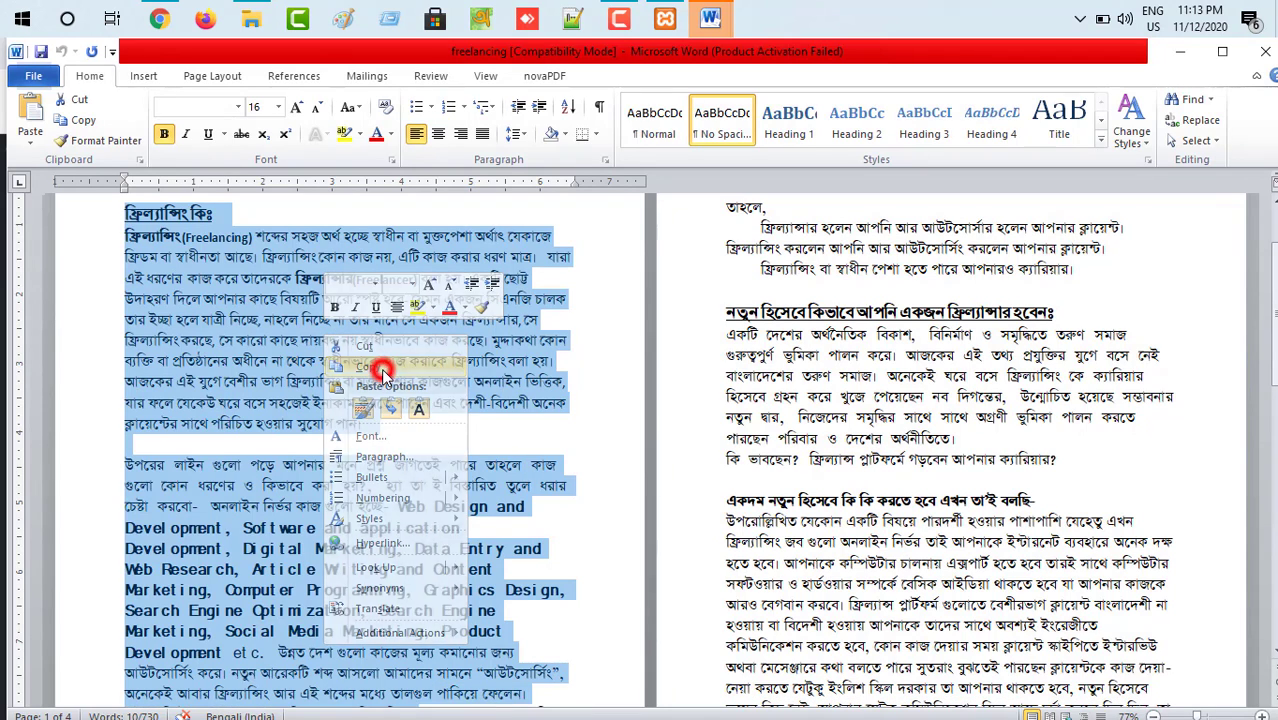
- Switch back to Chrome and paste the copied article text into the new post's empty content area
left_click(159, 18)
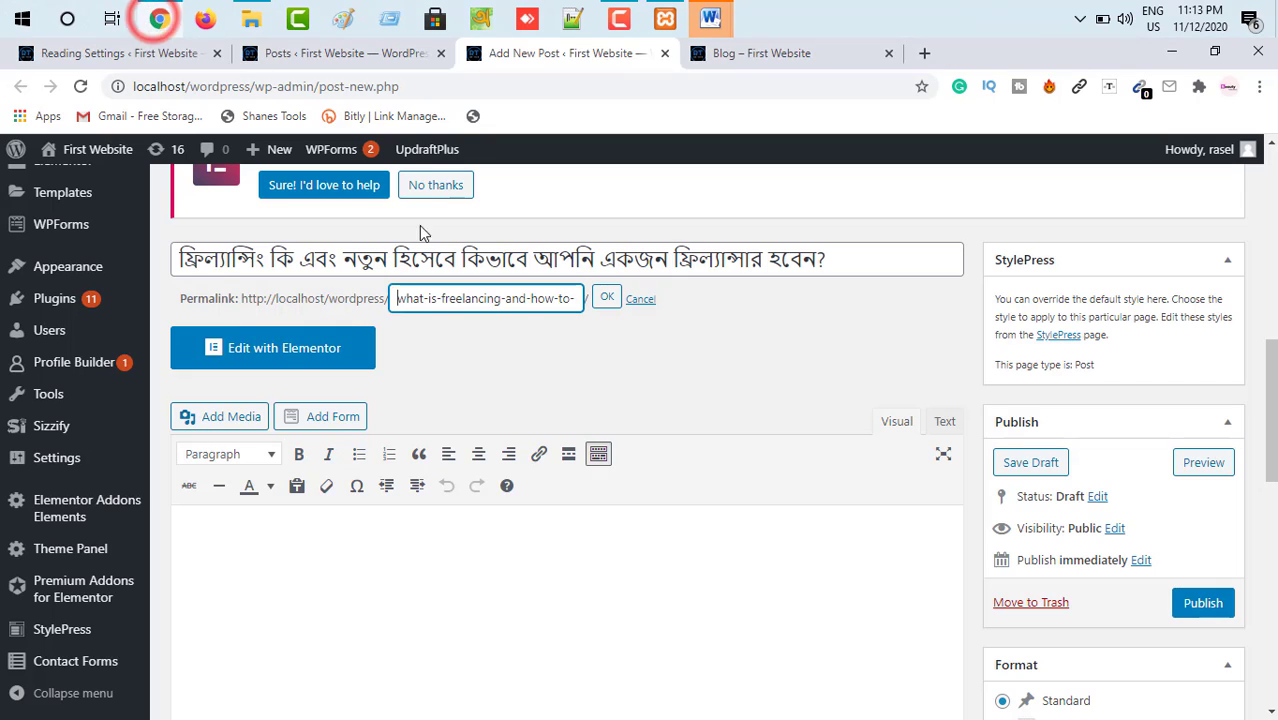
left_click(270, 541)
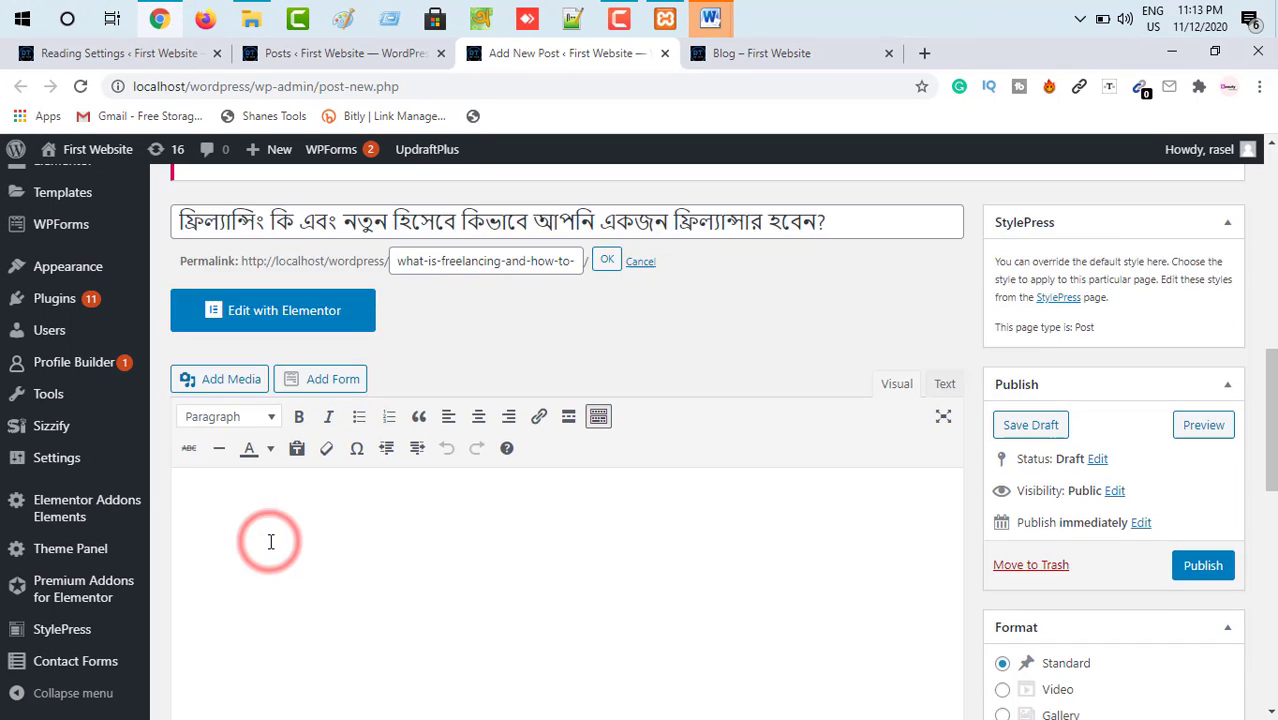
scroll(248, 437, "down", 5)
scroll(271, 442, "up", 4)
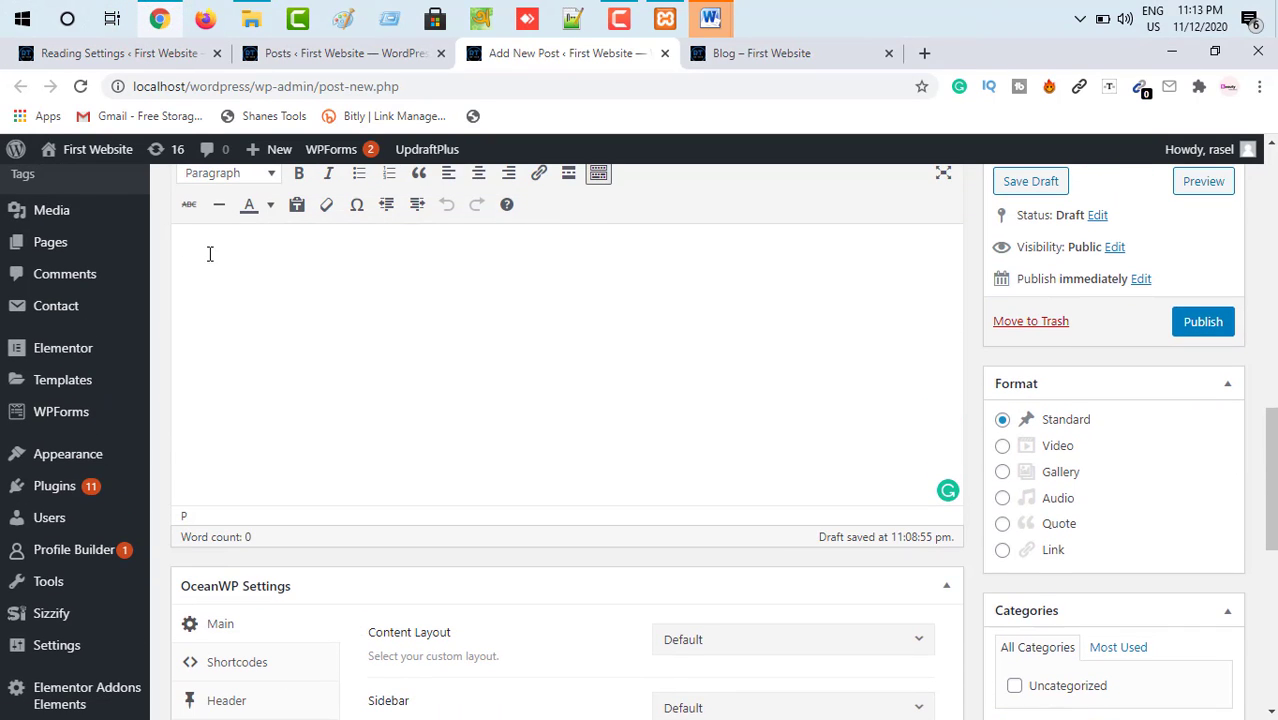
right_click(210, 254)
left_click(276, 395)
key("F5")
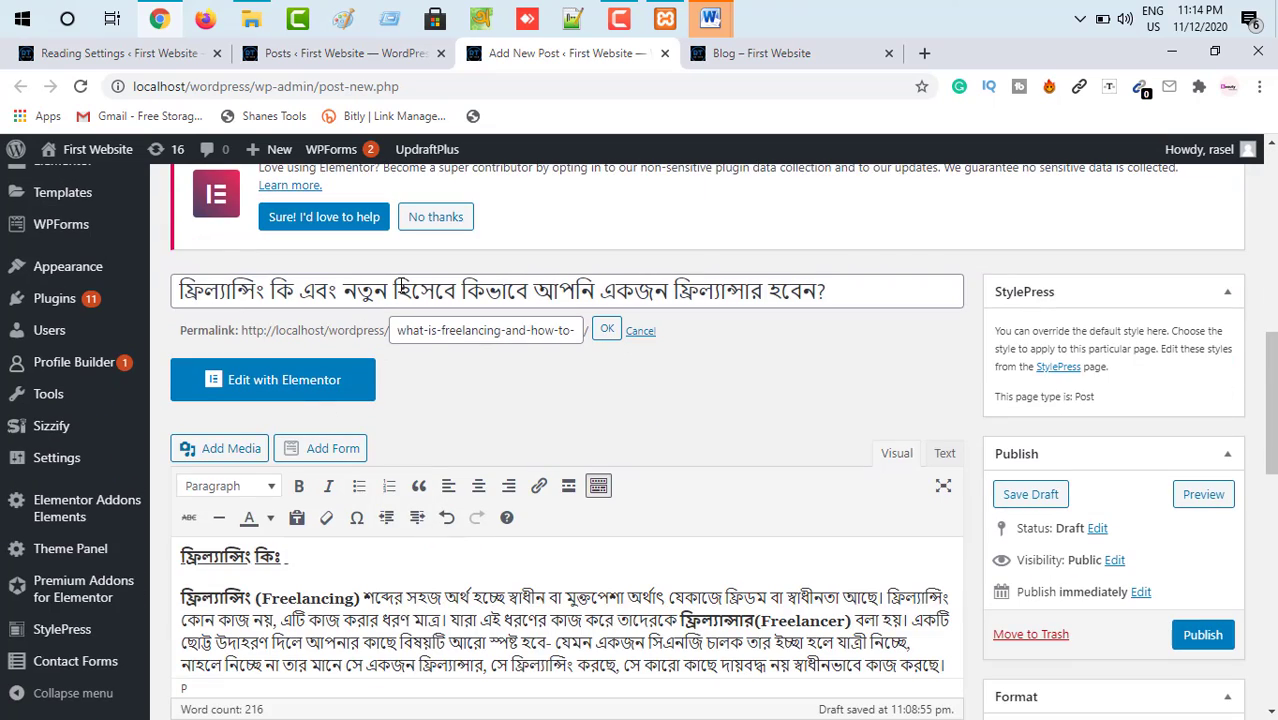
- Review the pasted article in the content area together with the post's title and permalink
scroll(431, 446, "down", 3)
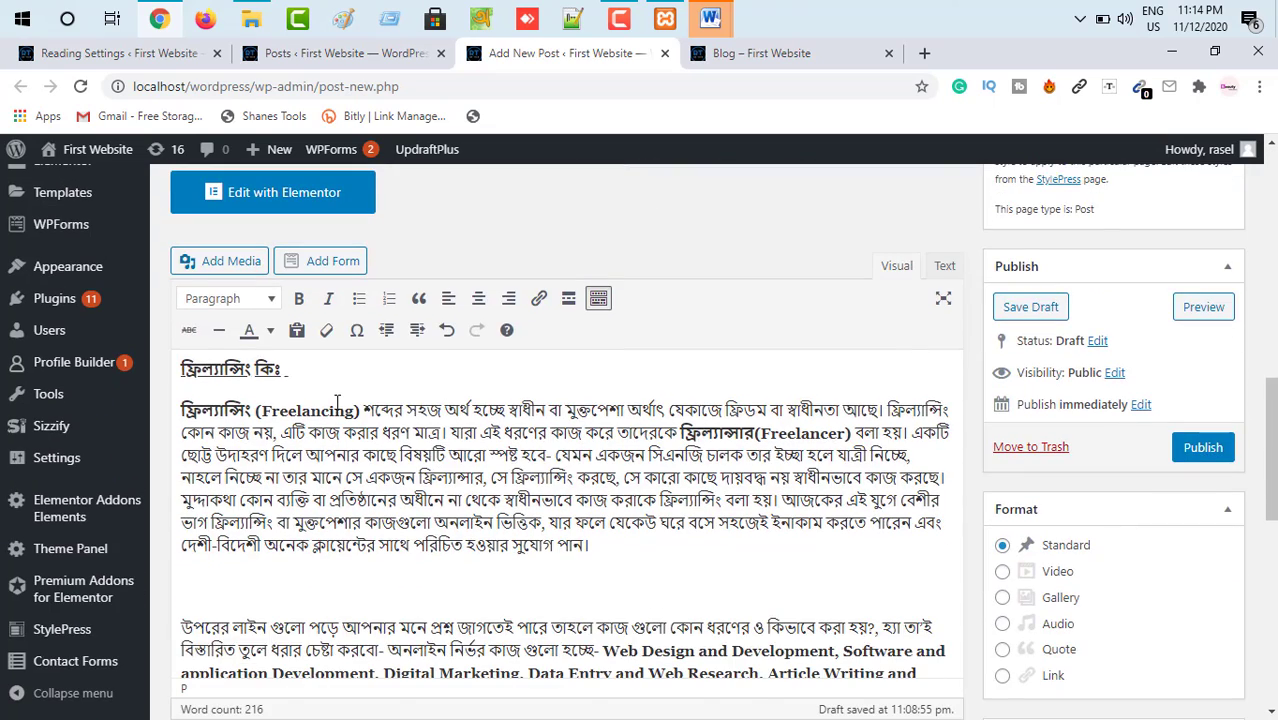
scroll(336, 401, "up", 4)
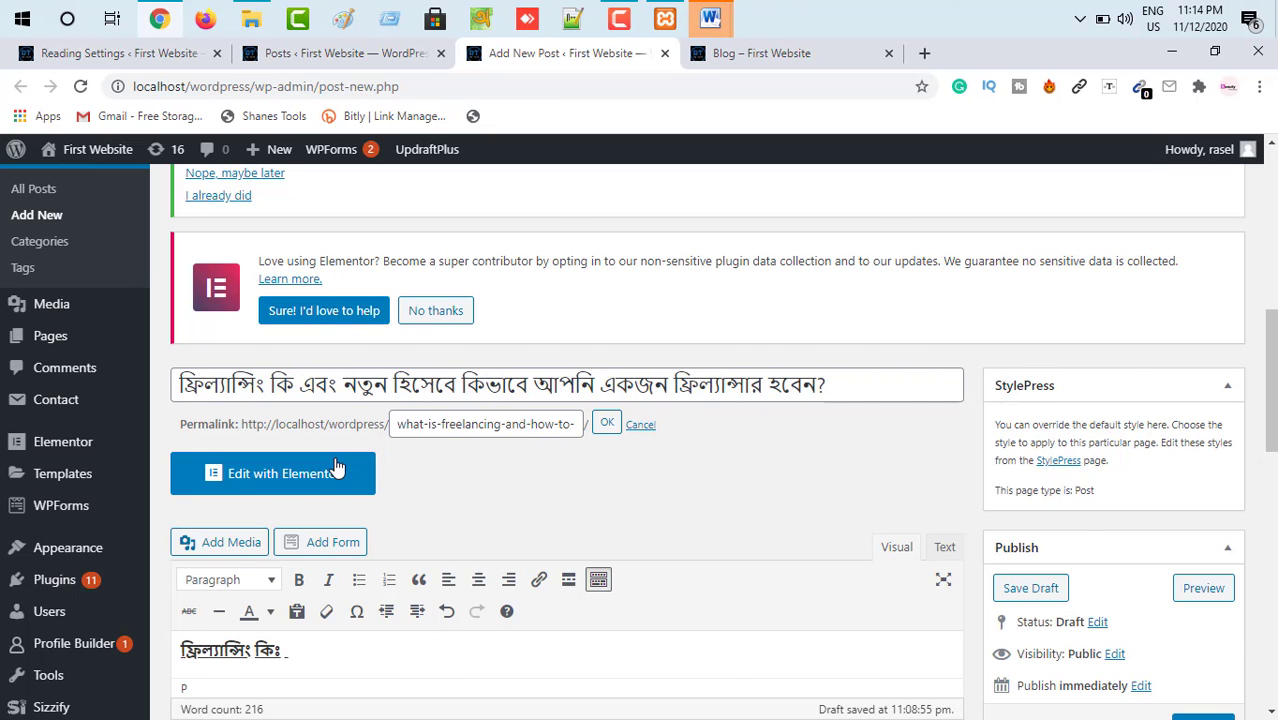
scroll(336, 467, "down", 3)
scroll(385, 438, "up", 2)
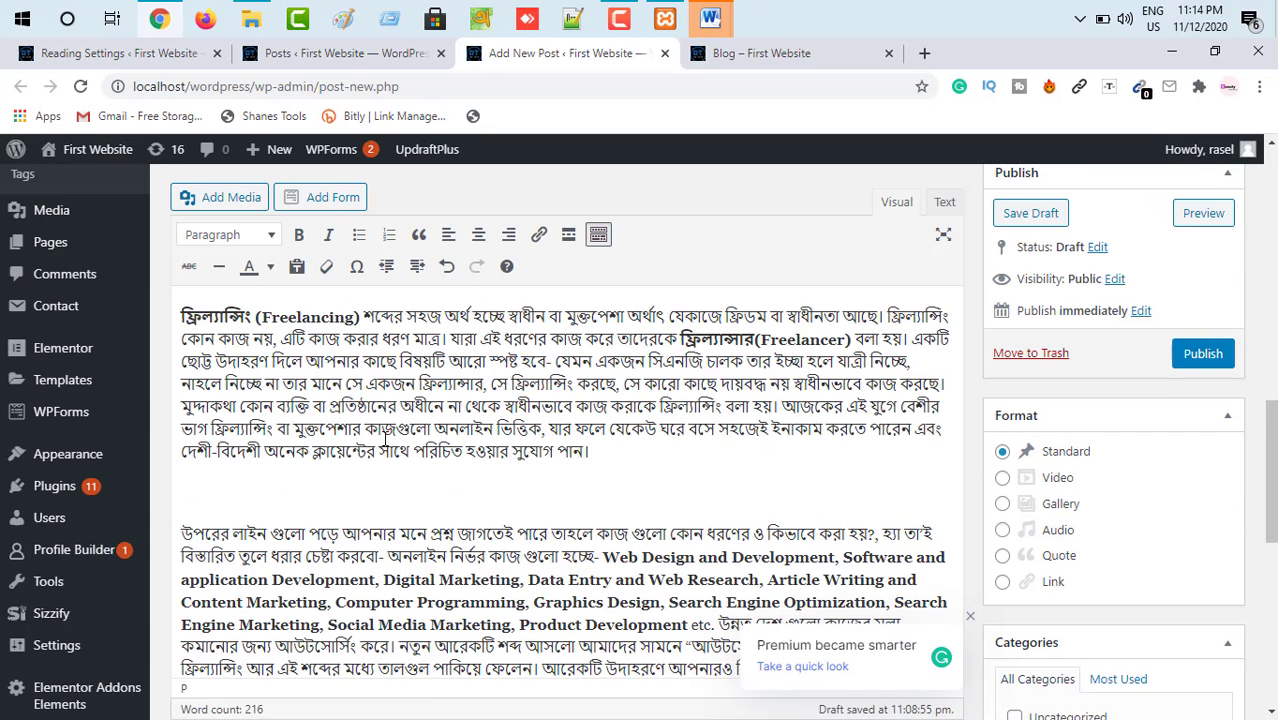
scroll(385, 438, "up", 1)
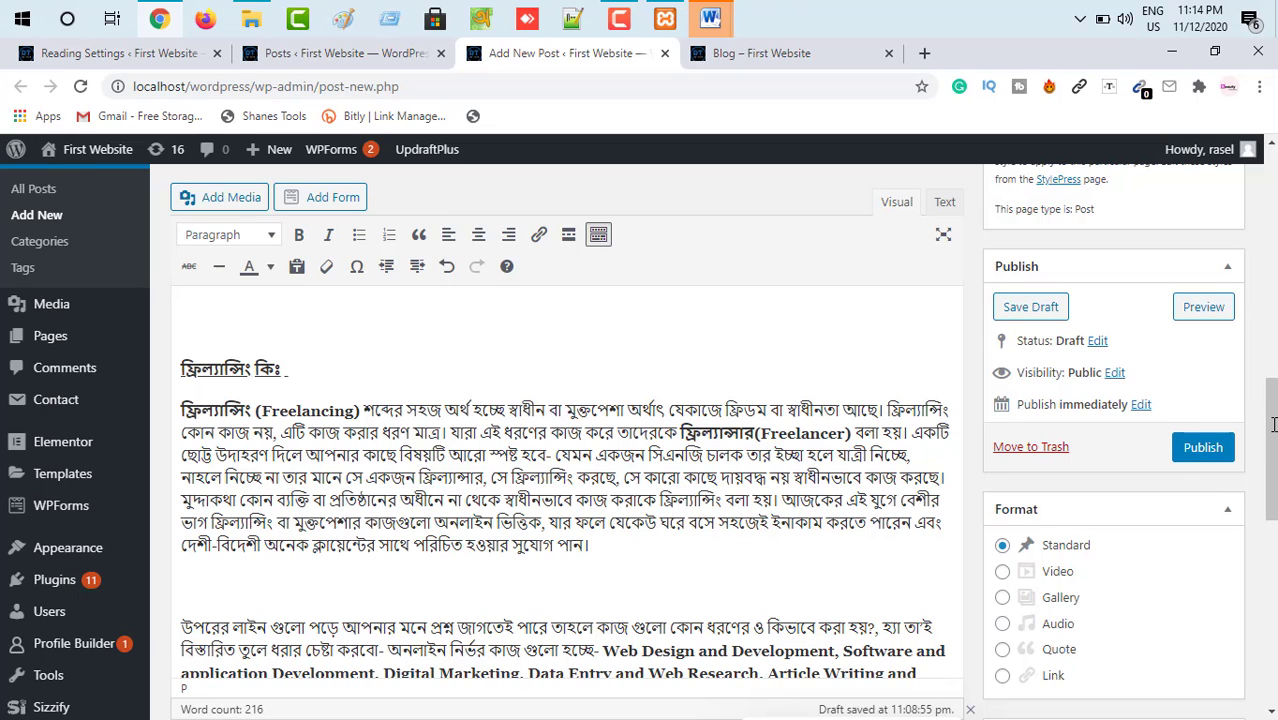
scroll(1273, 424, "up", 3)
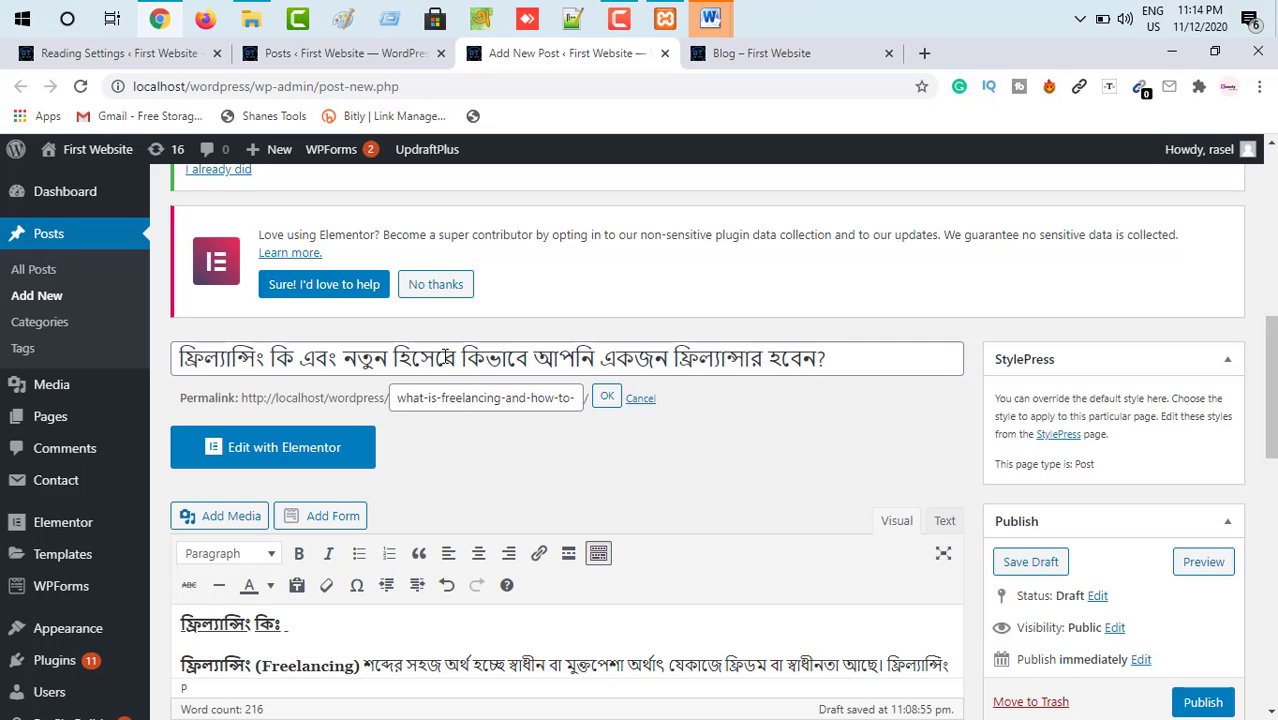
scroll(330, 450, "down", 3)
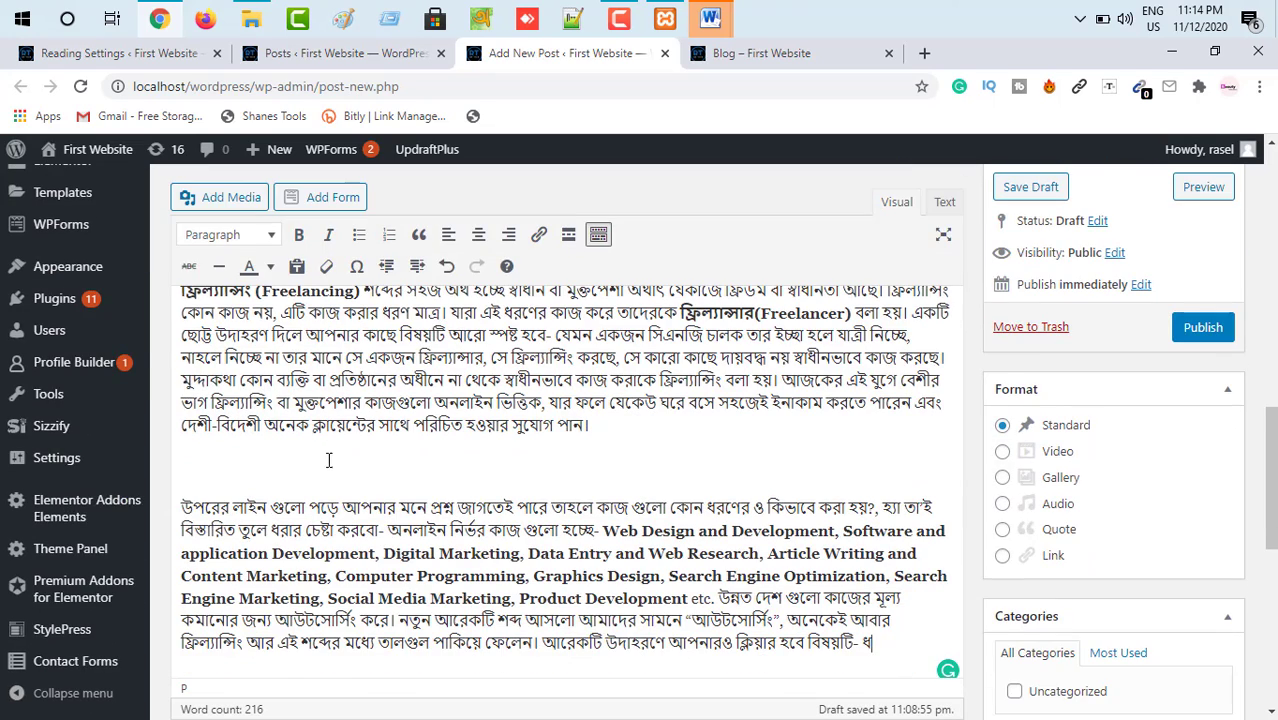
scroll(267, 521, "up", 2)
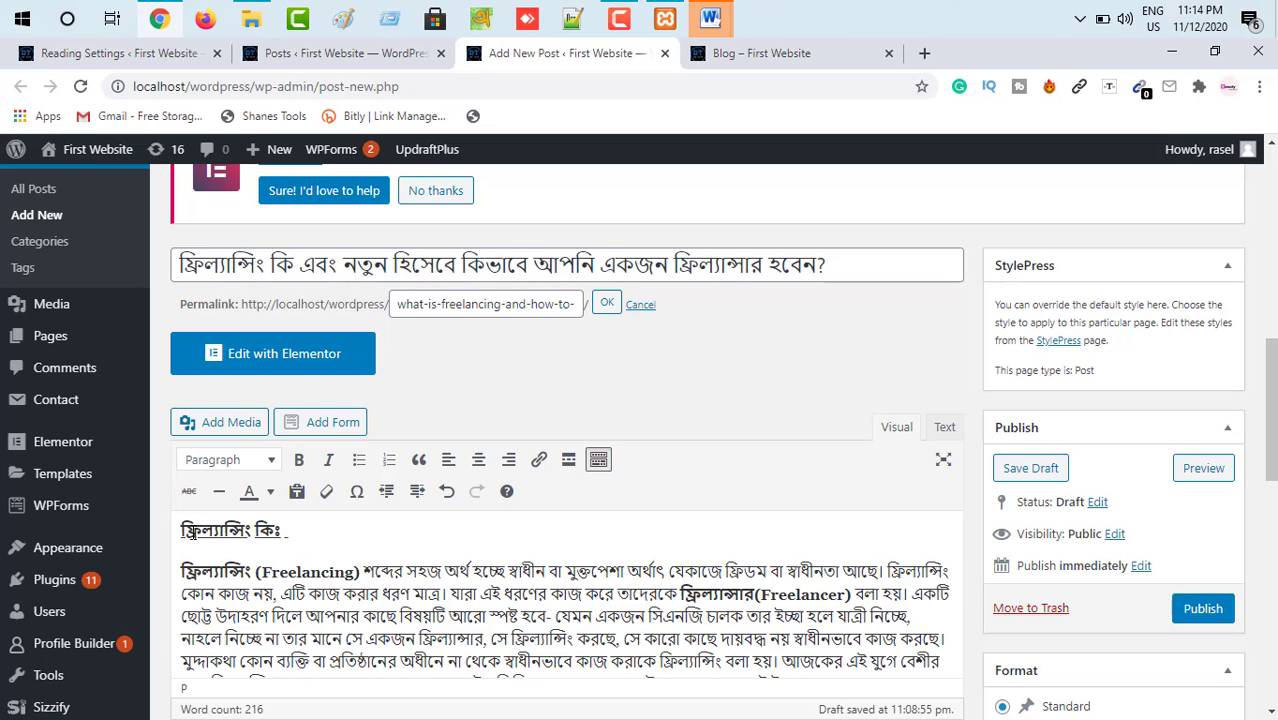
- Format the article's opening line "ফ্রিল্যান্সিং কিঃ" as Heading 2
left_click(178, 530)
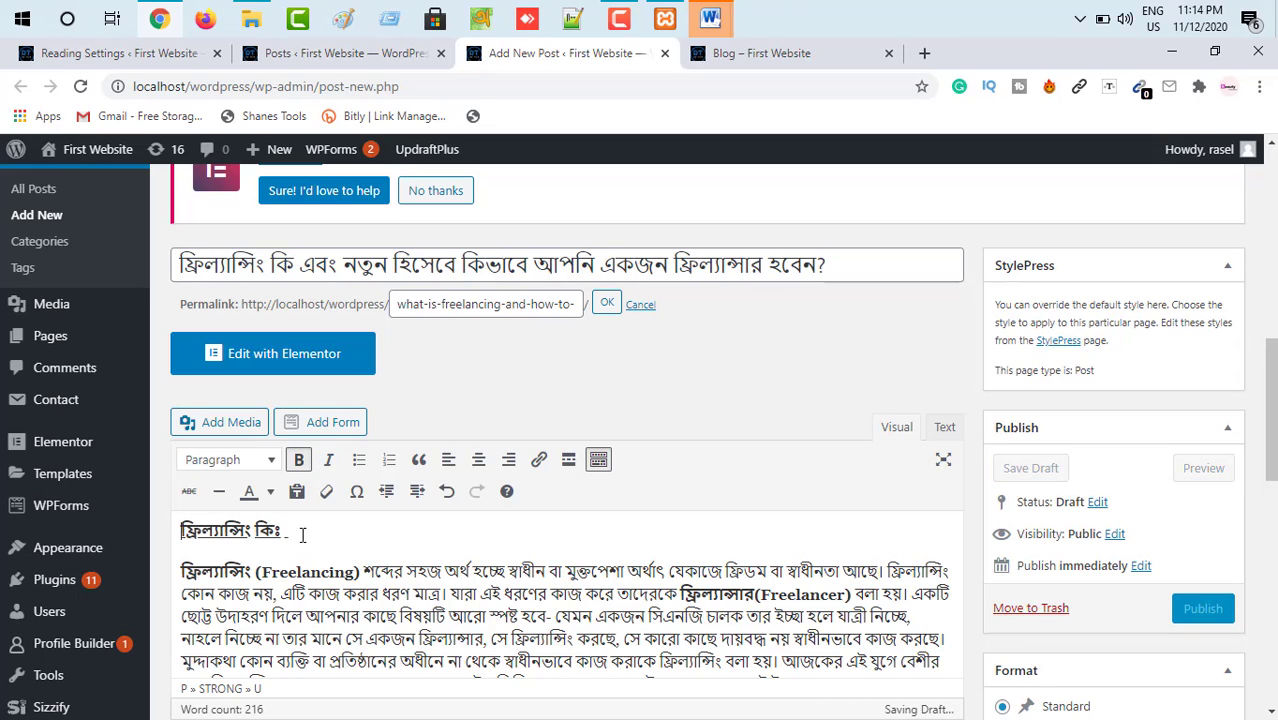
left_click_drag(302, 535, 166, 531)
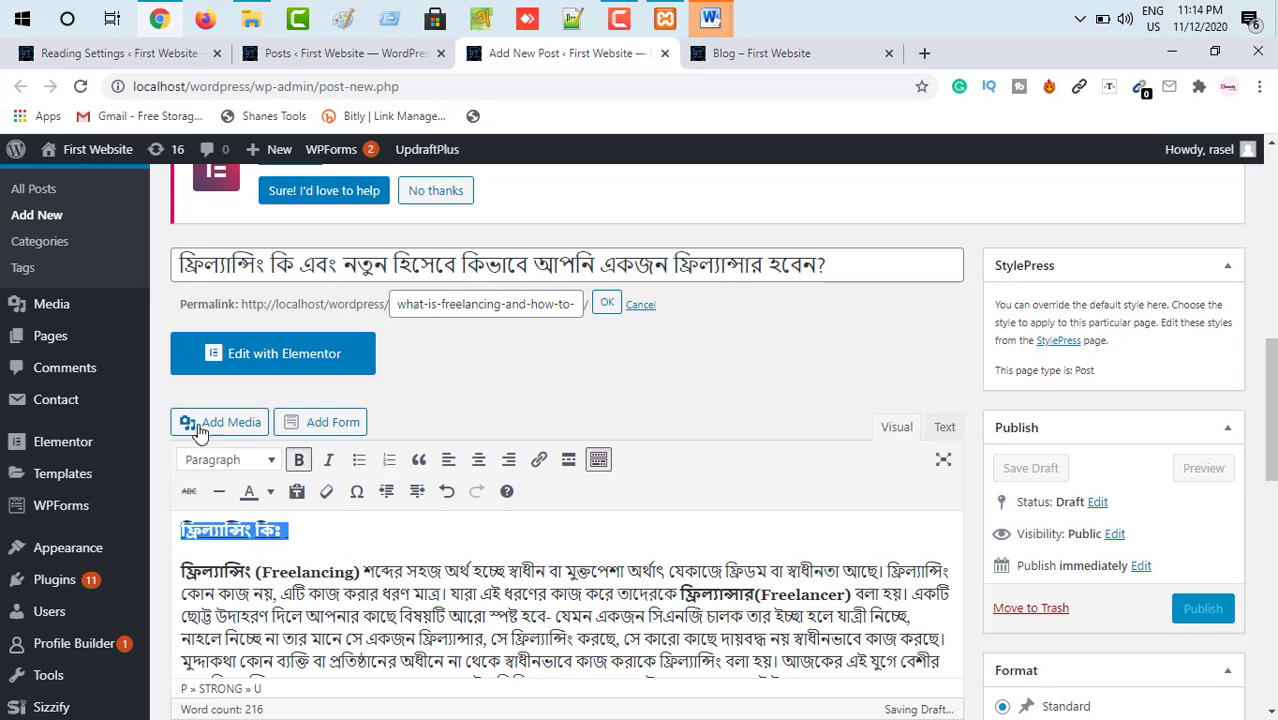
left_click(250, 460)
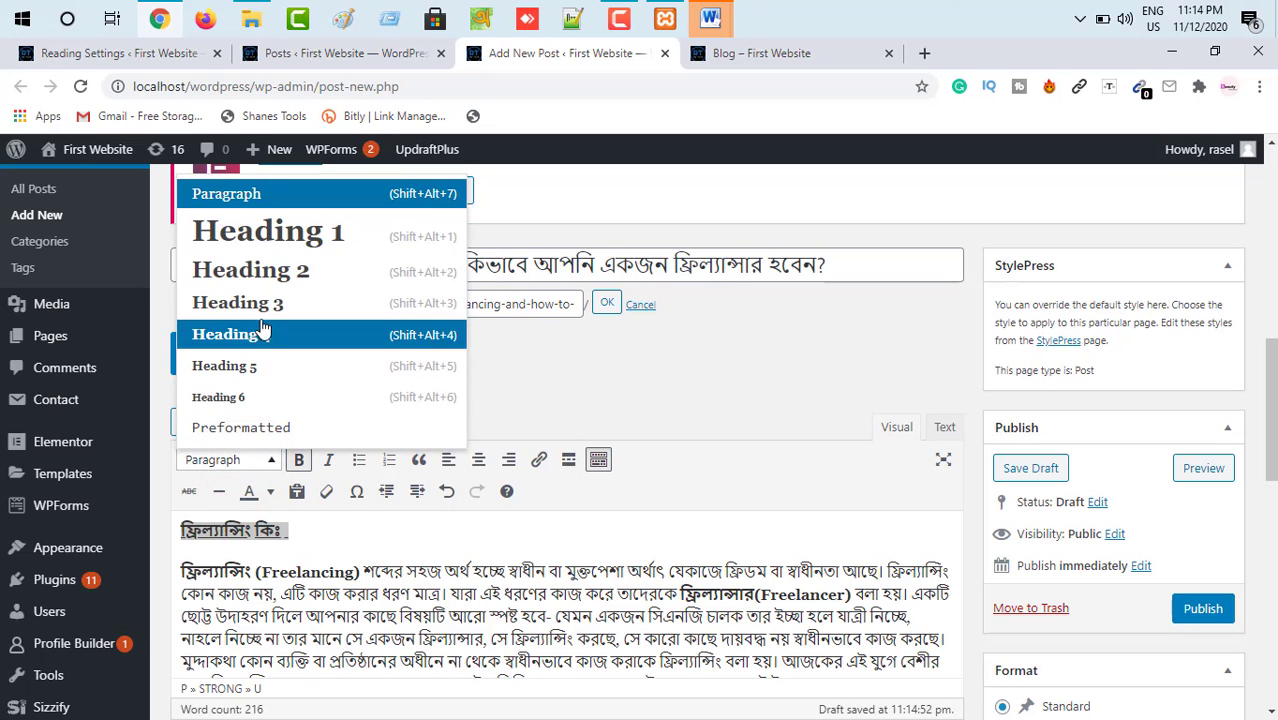
left_click(262, 271)
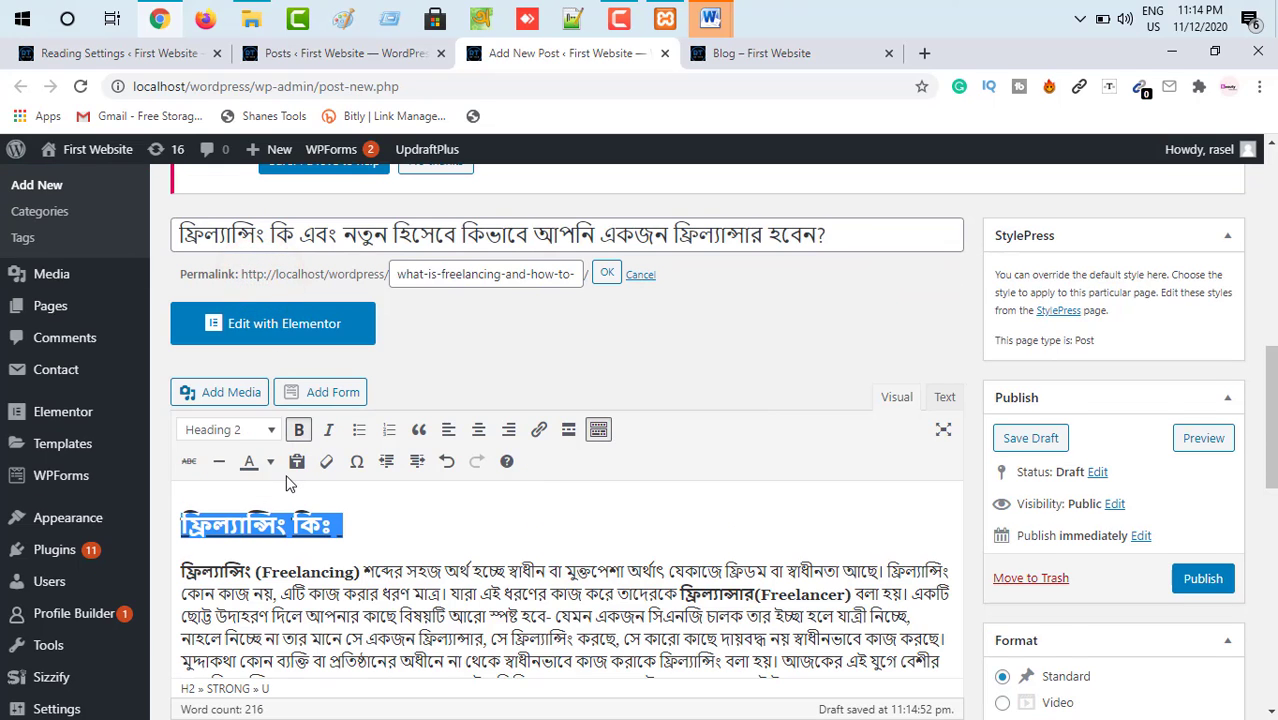
scroll(287, 483, "up", 2)
left_click(265, 416)
scroll(340, 583, "down", 4)
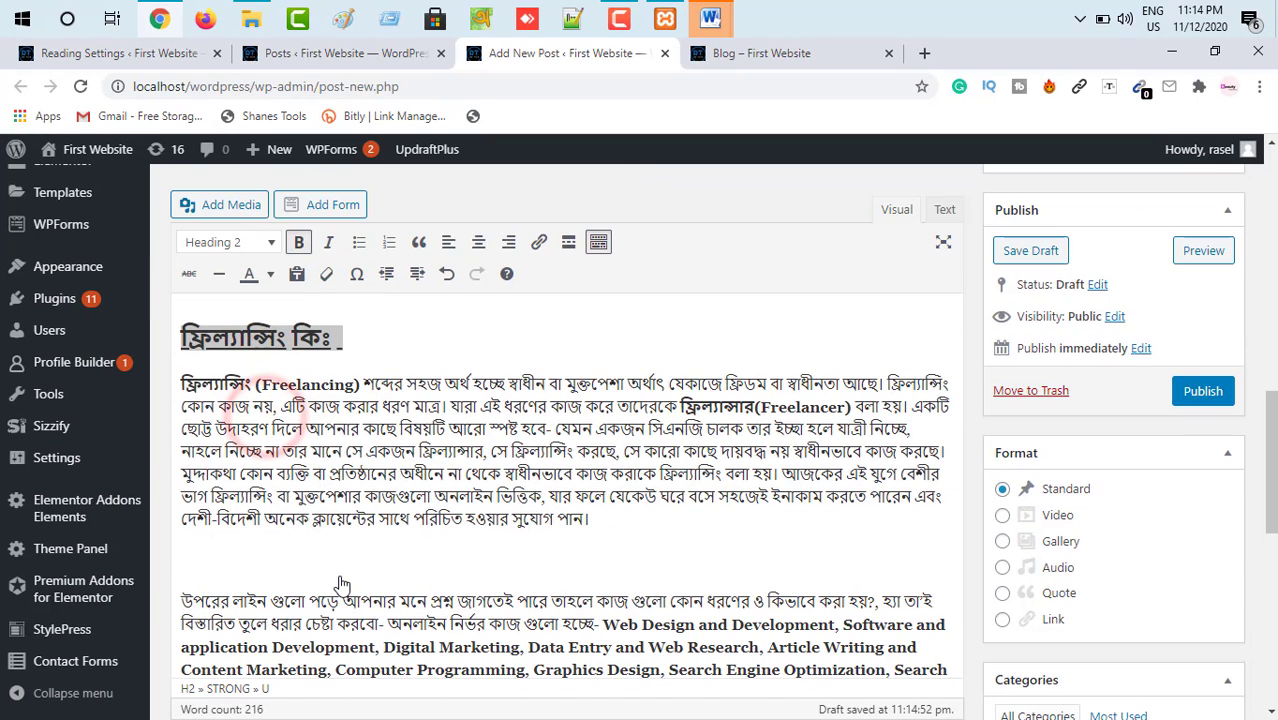
left_click(328, 446)
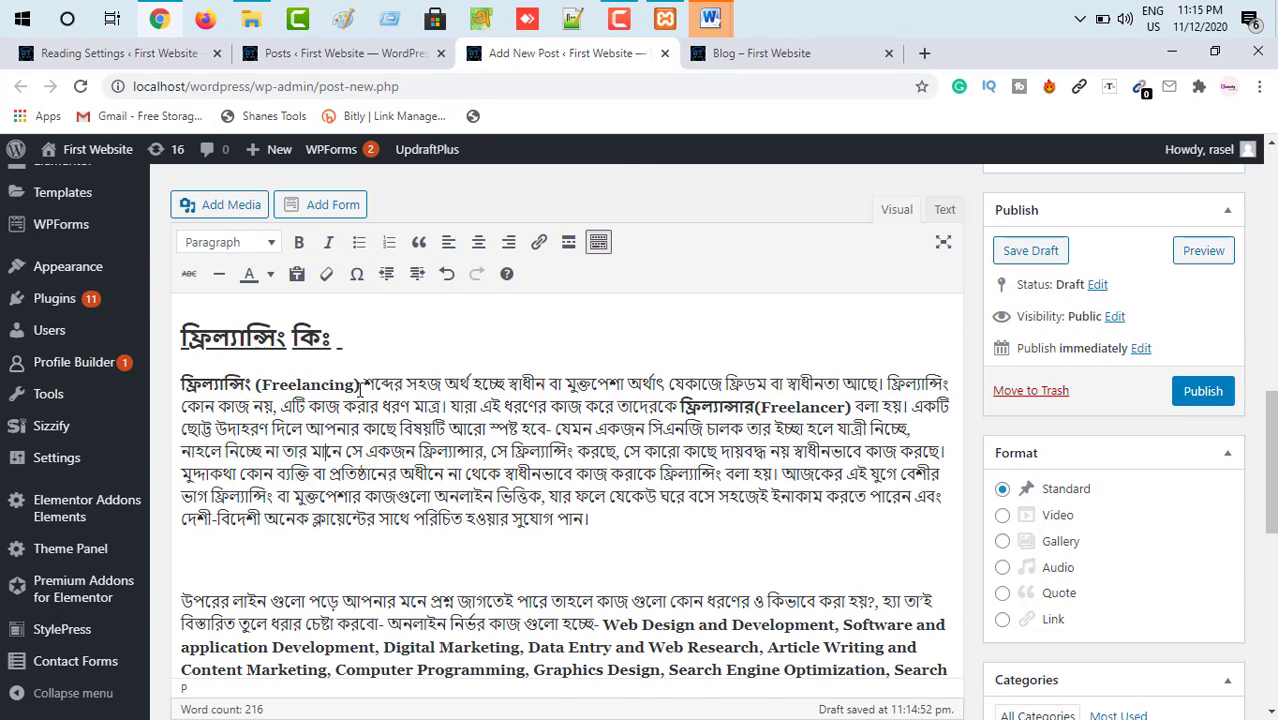
- Split "ফ্রিল্যান্সিং (Freelancing)" off the start of the first body paragraph onto its own line
left_click_drag(360, 388, 186, 385)
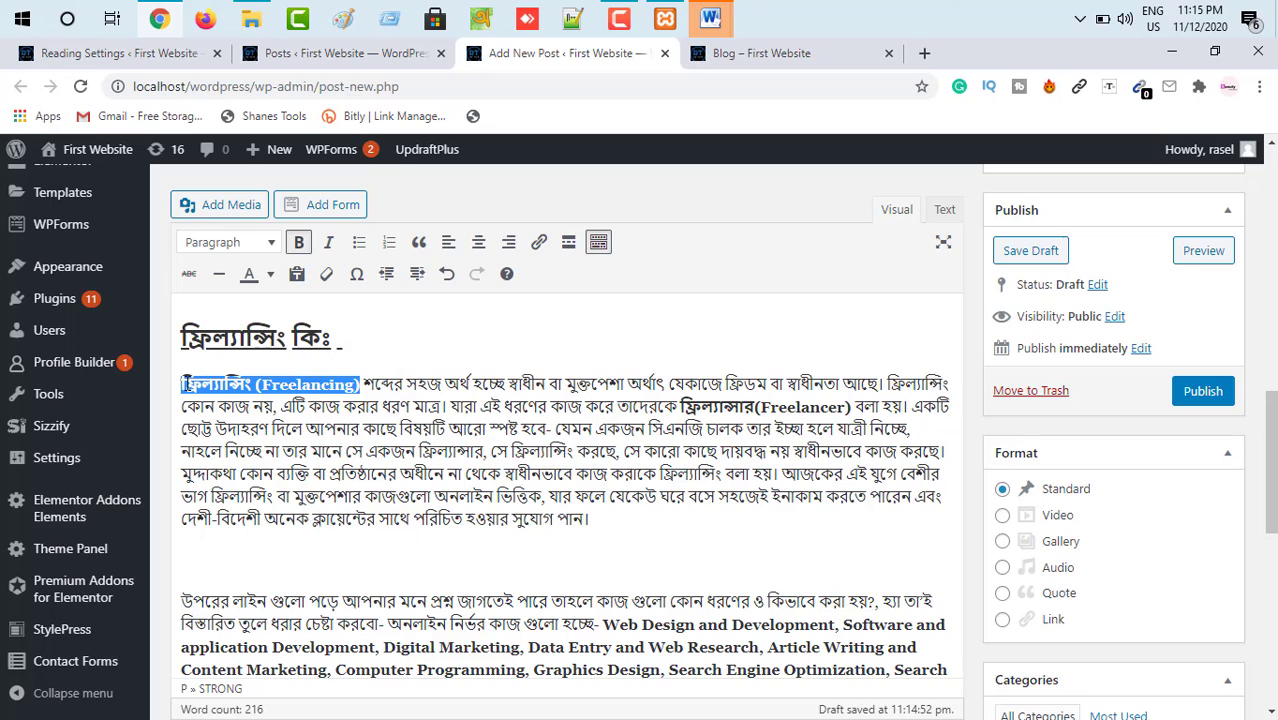
left_click(360, 385)
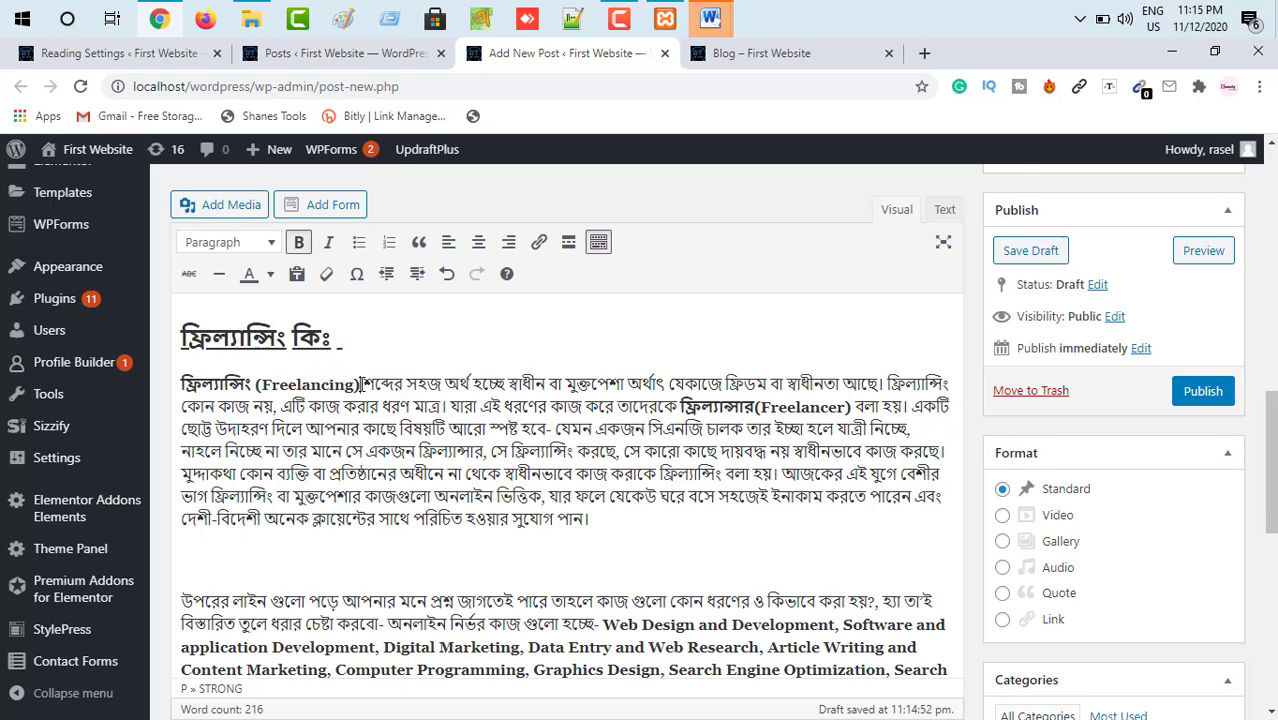
key("Return")
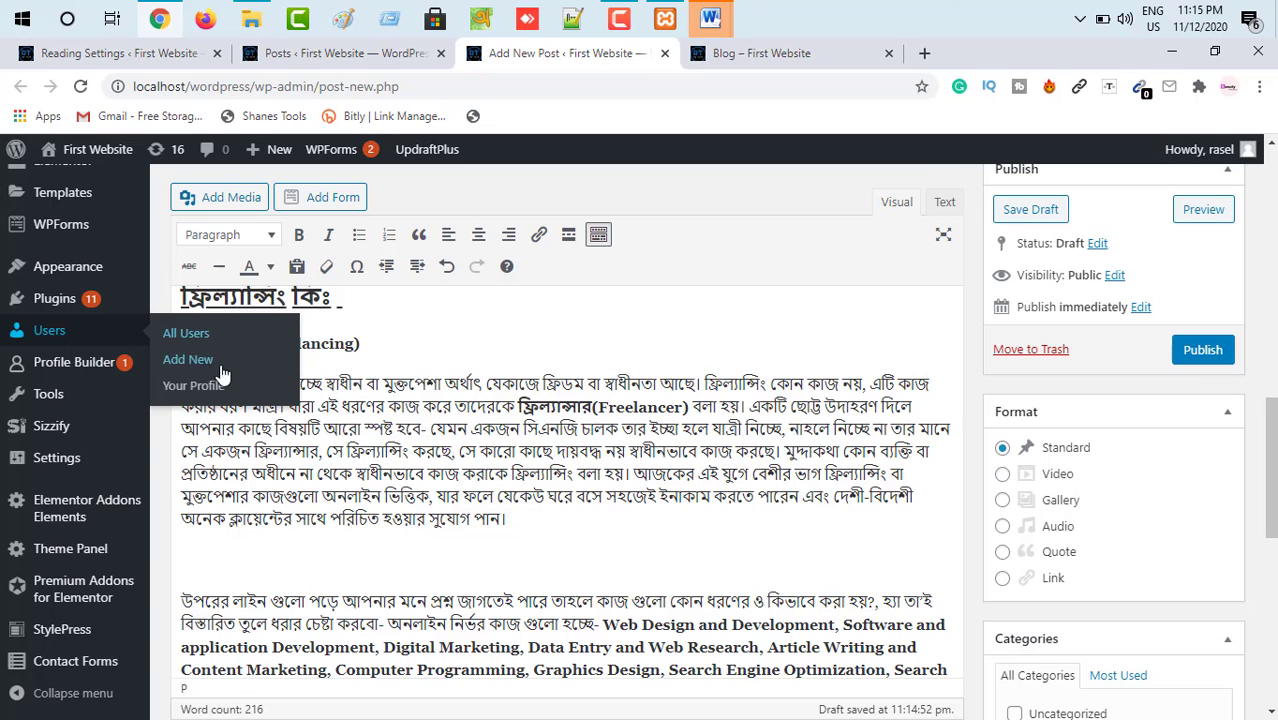
scroll(215, 380, "up", 2)
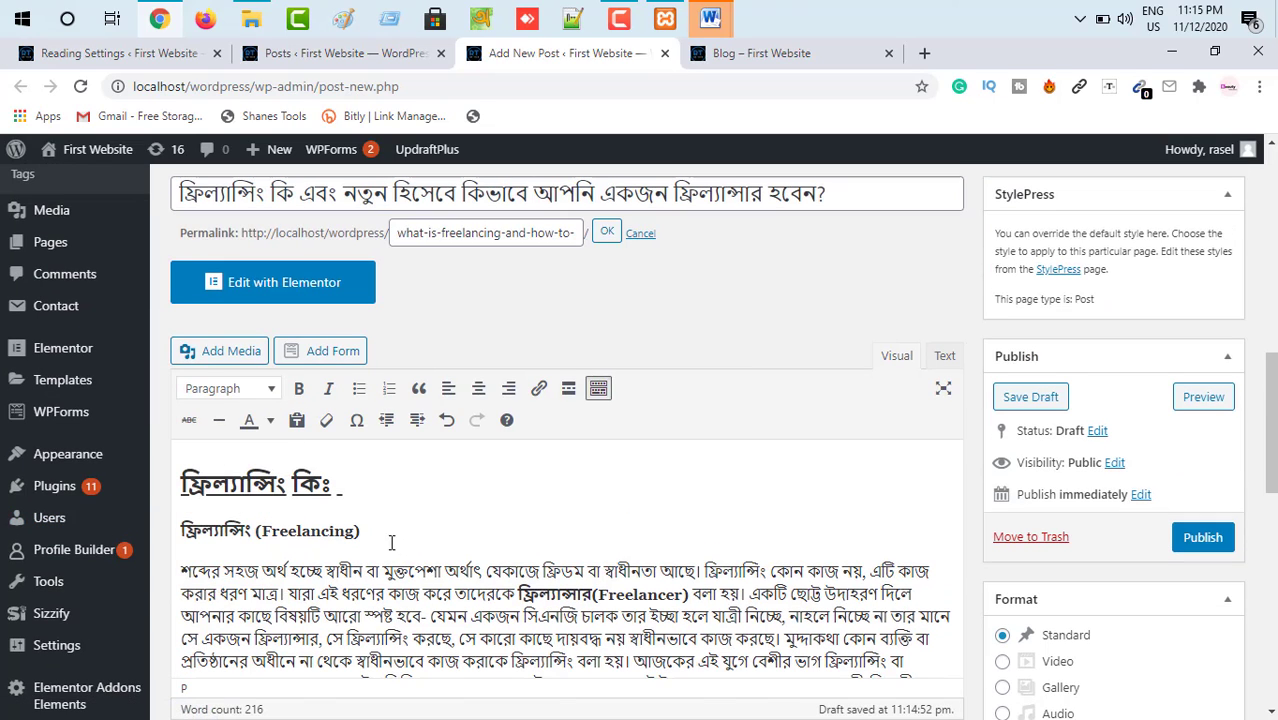
- Format the separate line "ফ্রিল্যান্সিং (Freelancing)" as Heading 3
left_click_drag(385, 536, 180, 535)
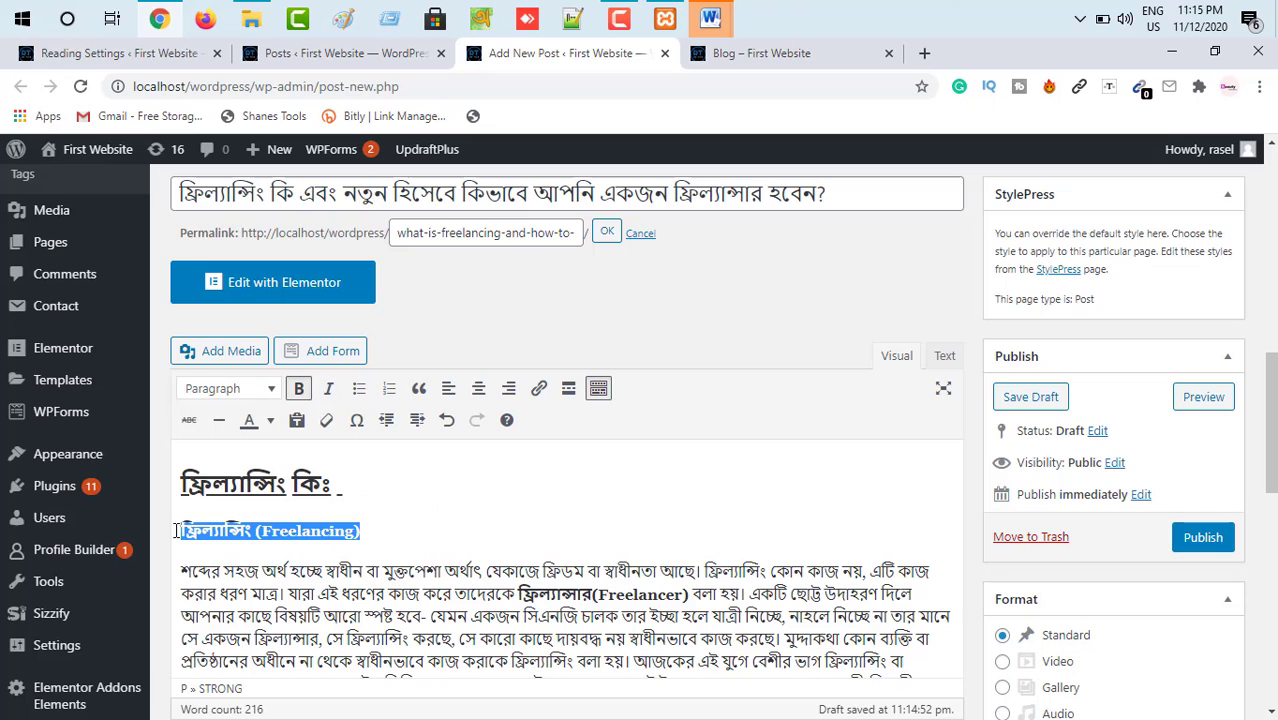
left_click(273, 390)
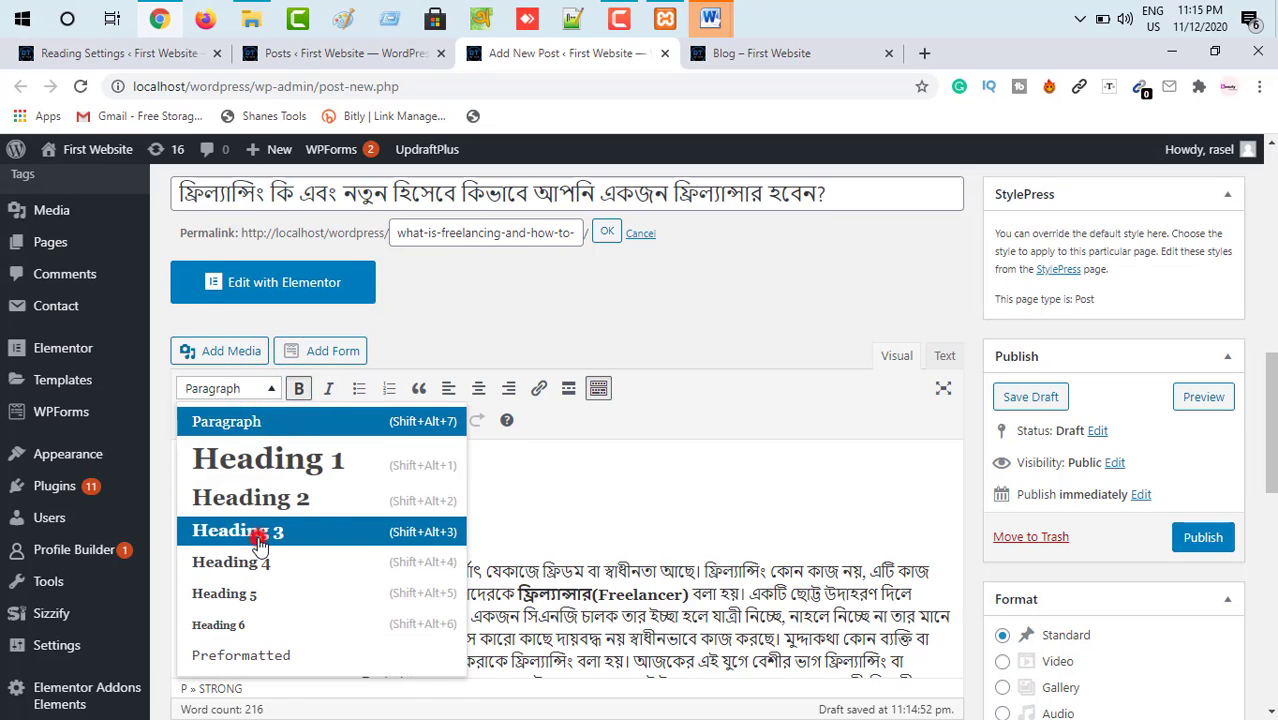
left_click(258, 541)
left_click(441, 536)
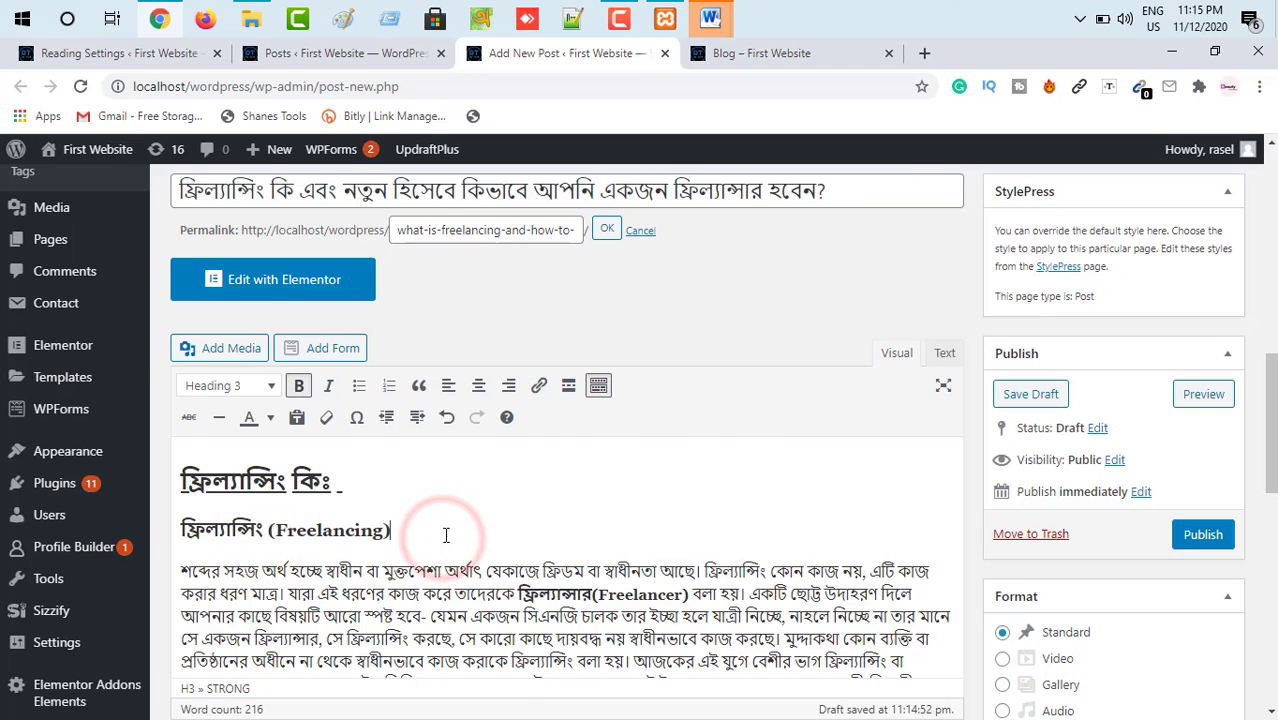
- Review the paragraph format of the body text below the "ফ্রিল্যান্সিং (Freelancing)" subheading and the rest of the article
scroll(446, 535, "down", 5)
scroll(403, 513, "up", 5)
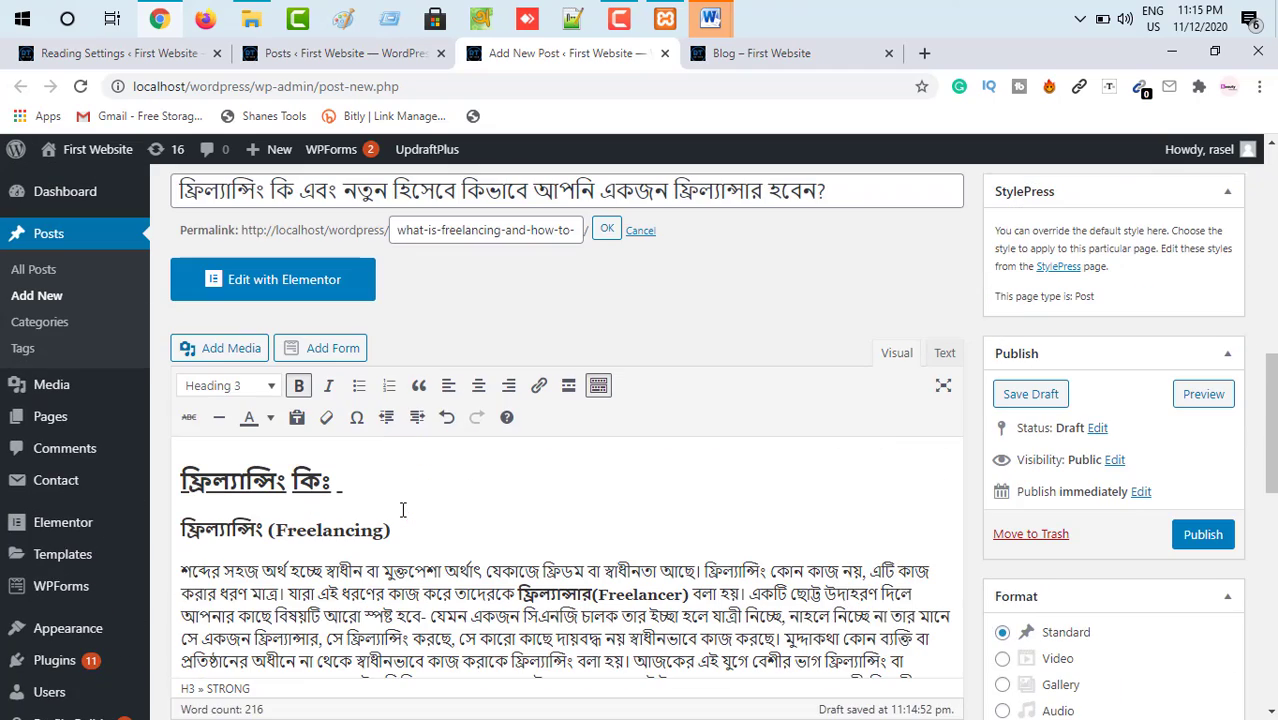
left_click(176, 575)
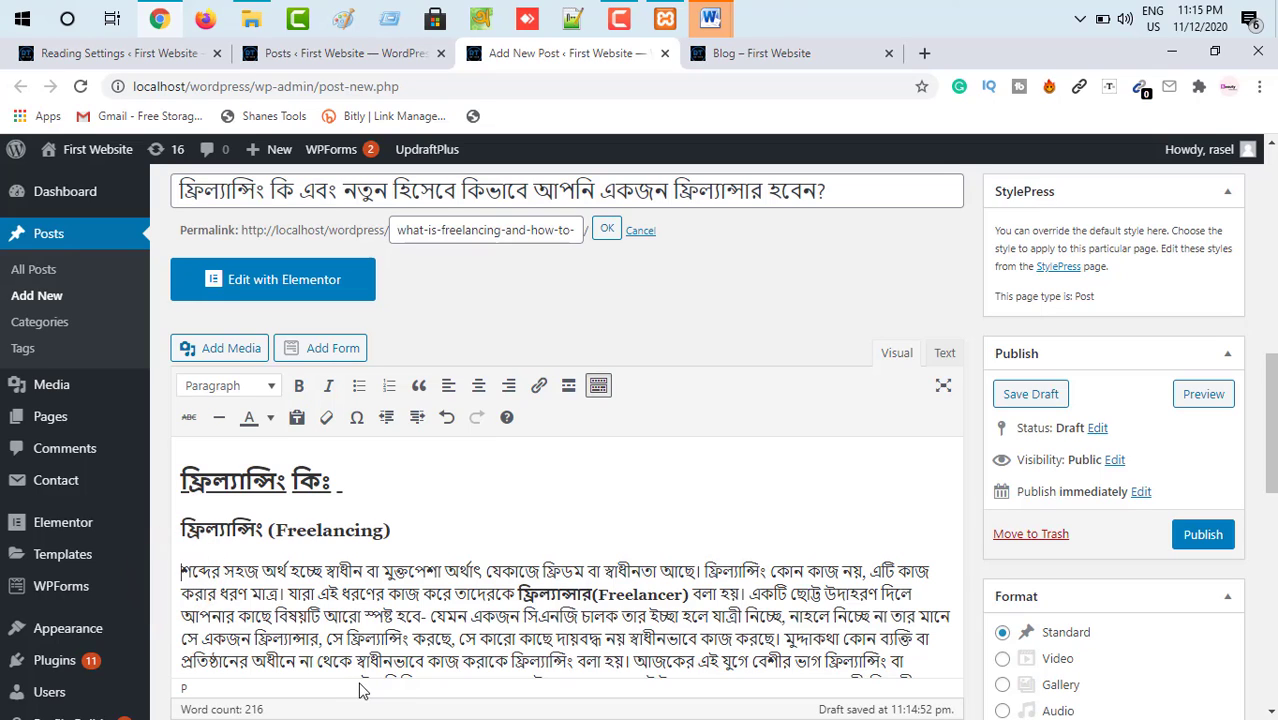
scroll(420, 600, "down", 2)
left_click_drag(514, 519, 165, 366)
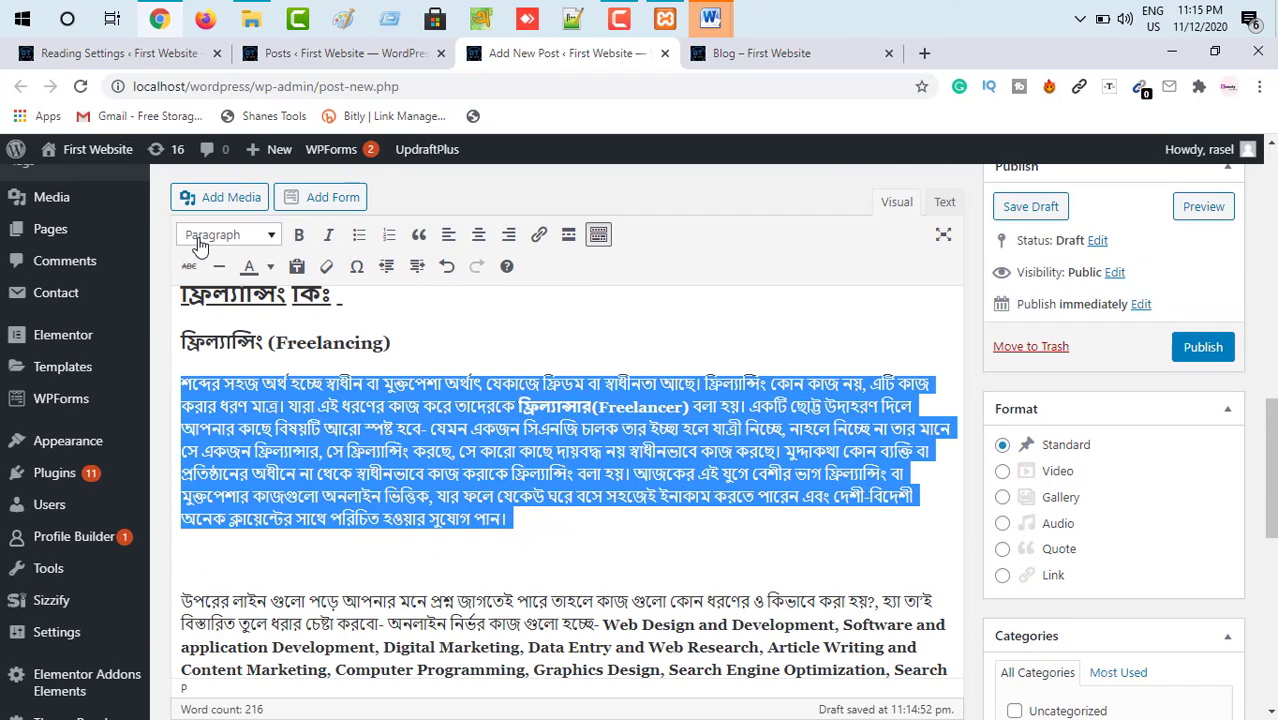
left_click(576, 536)
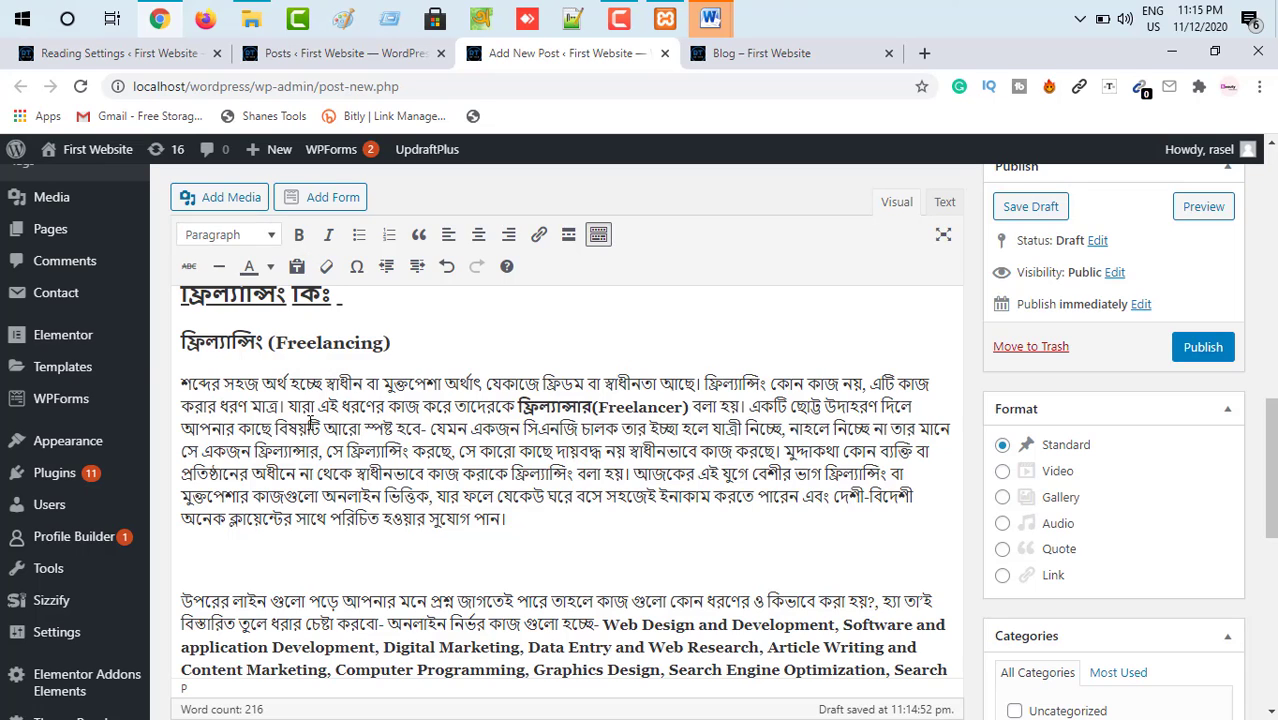
scroll(313, 424, "up", 2)
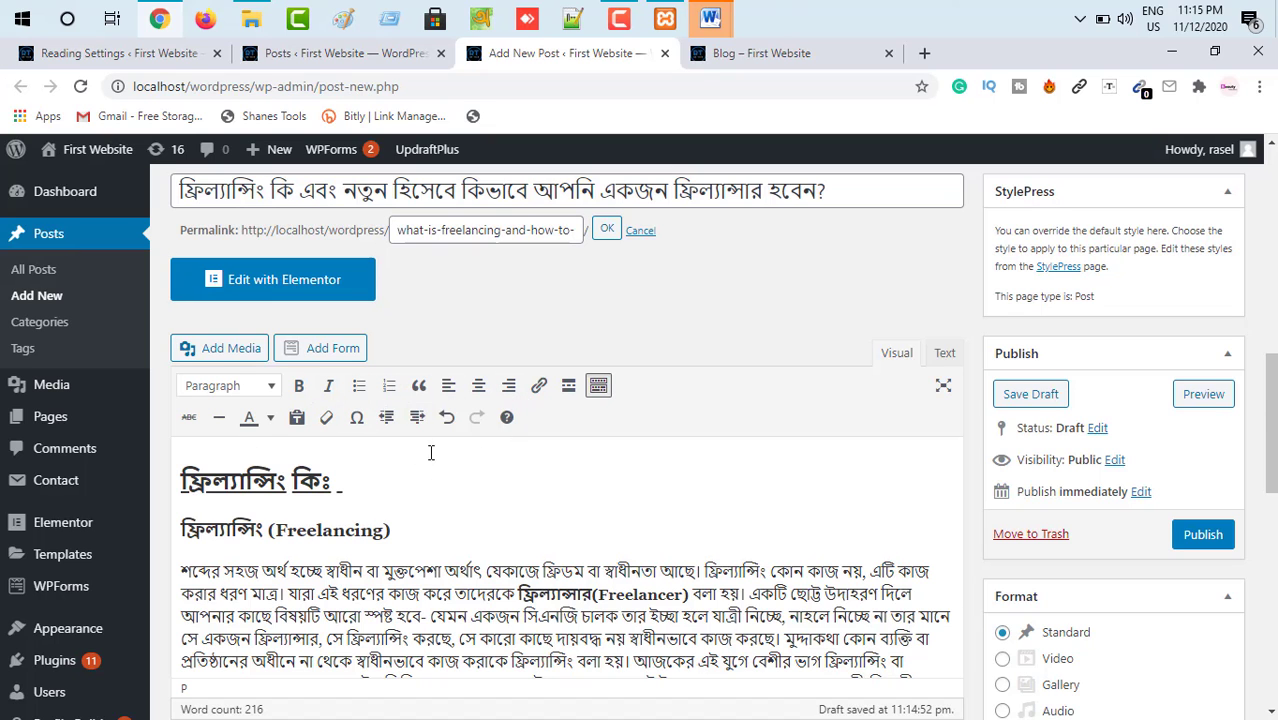
scroll(431, 453, "down", 5)
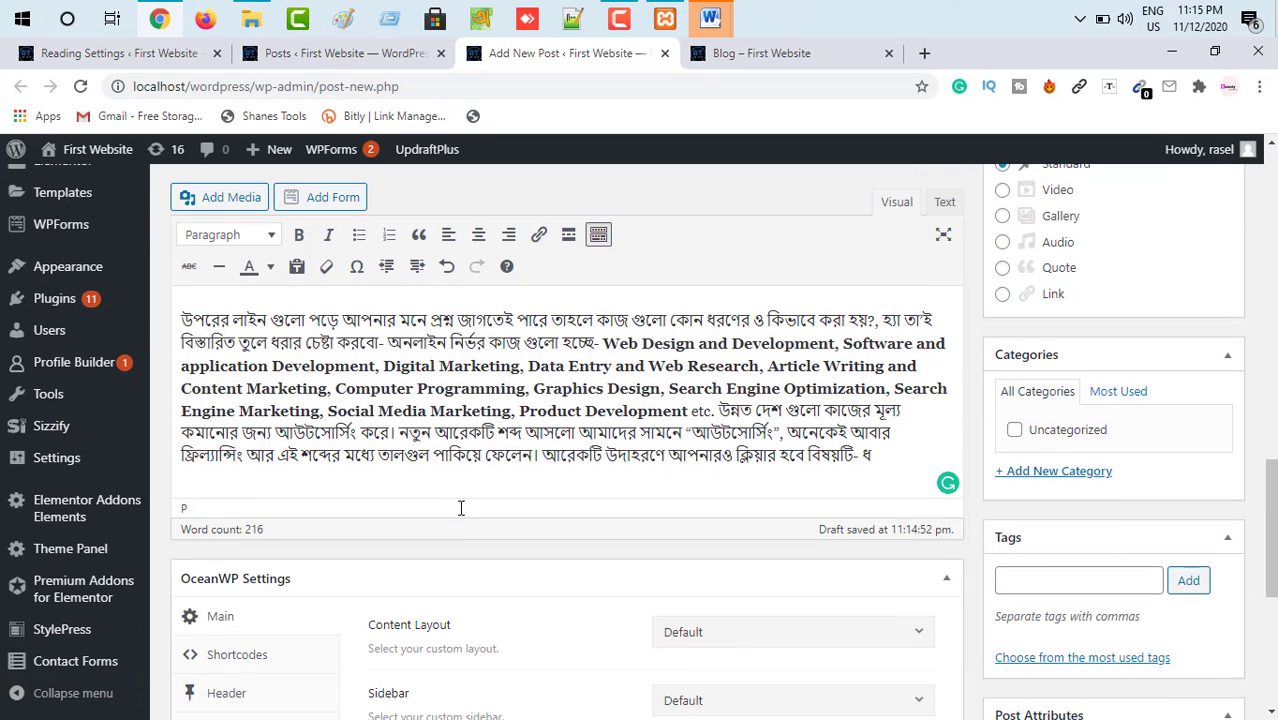
scroll(461, 508, "up", 5)
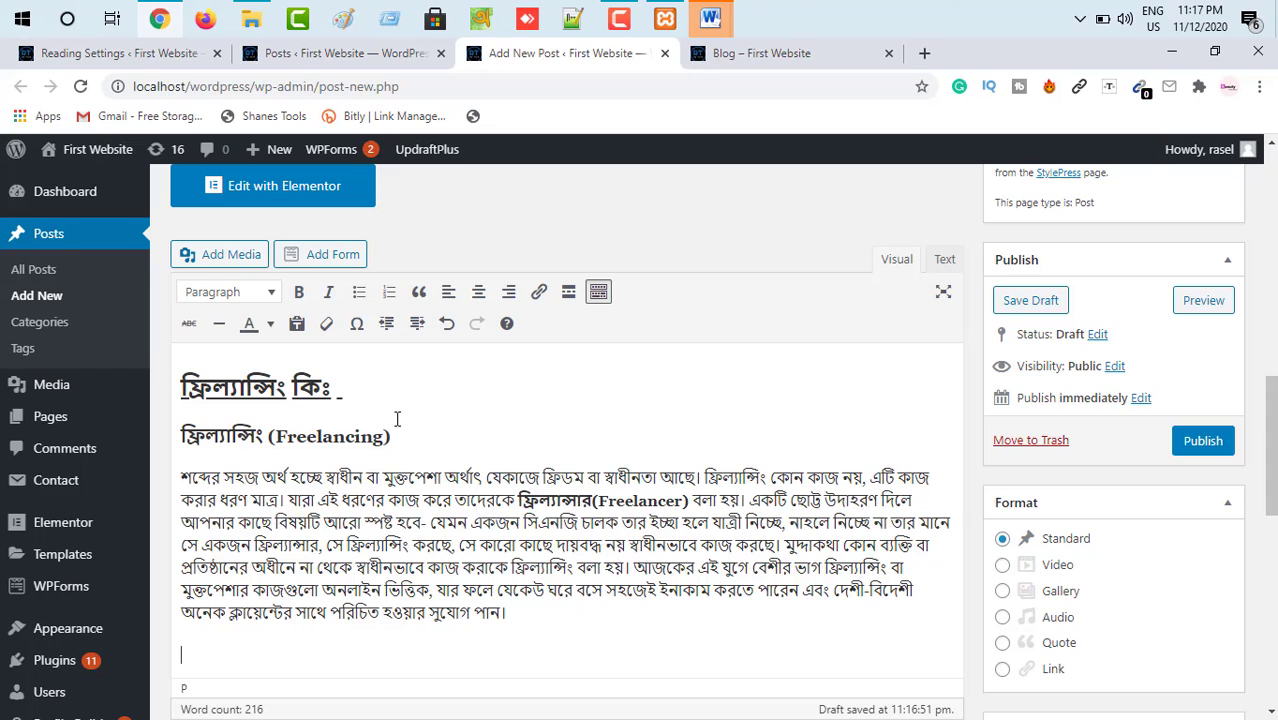
scroll(410, 433, "down", 1)
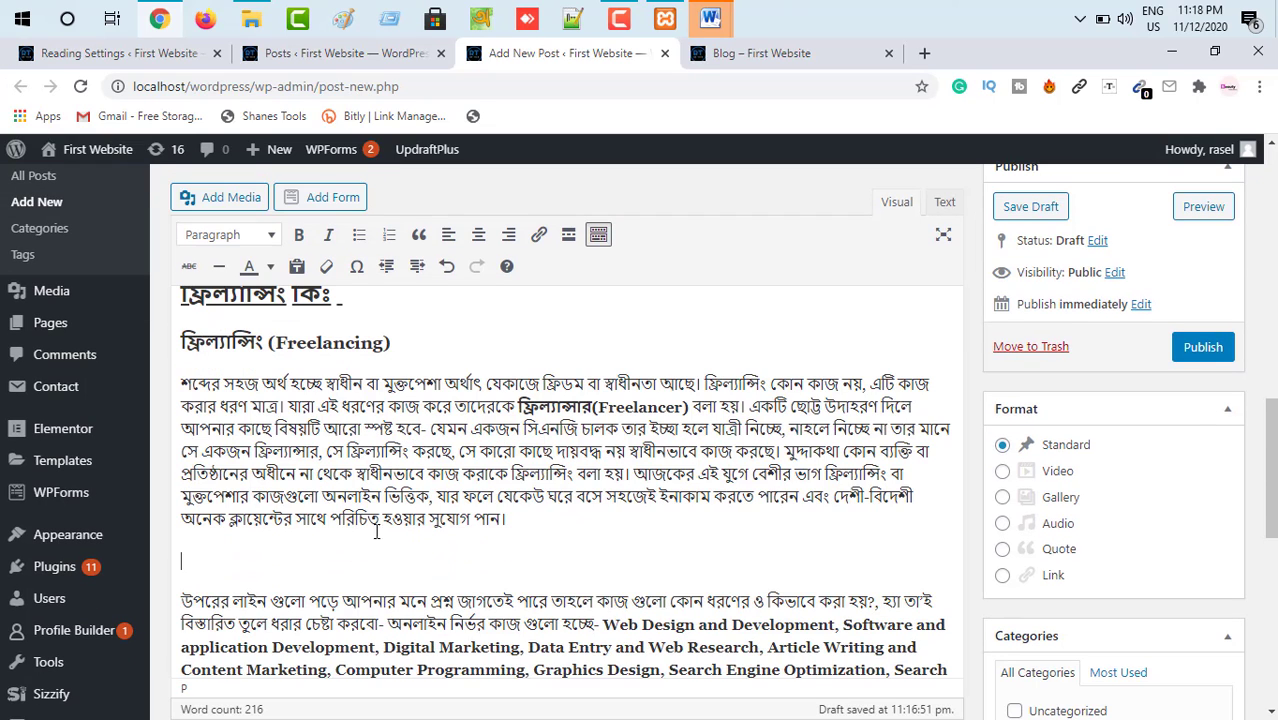
- Place the cursor on the empty line below the first body paragraph and start adding media there
left_click(204, 556)
scroll(245, 400, "up", 4)
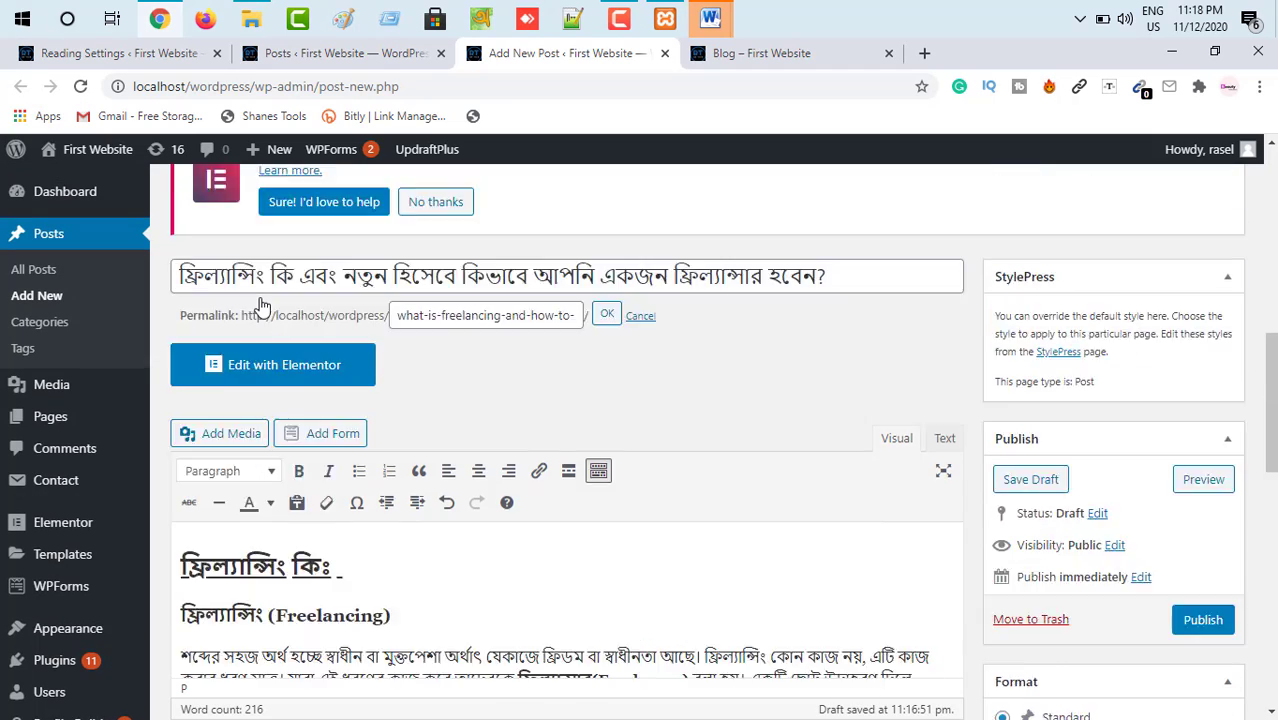
scroll(251, 493, "down", 3)
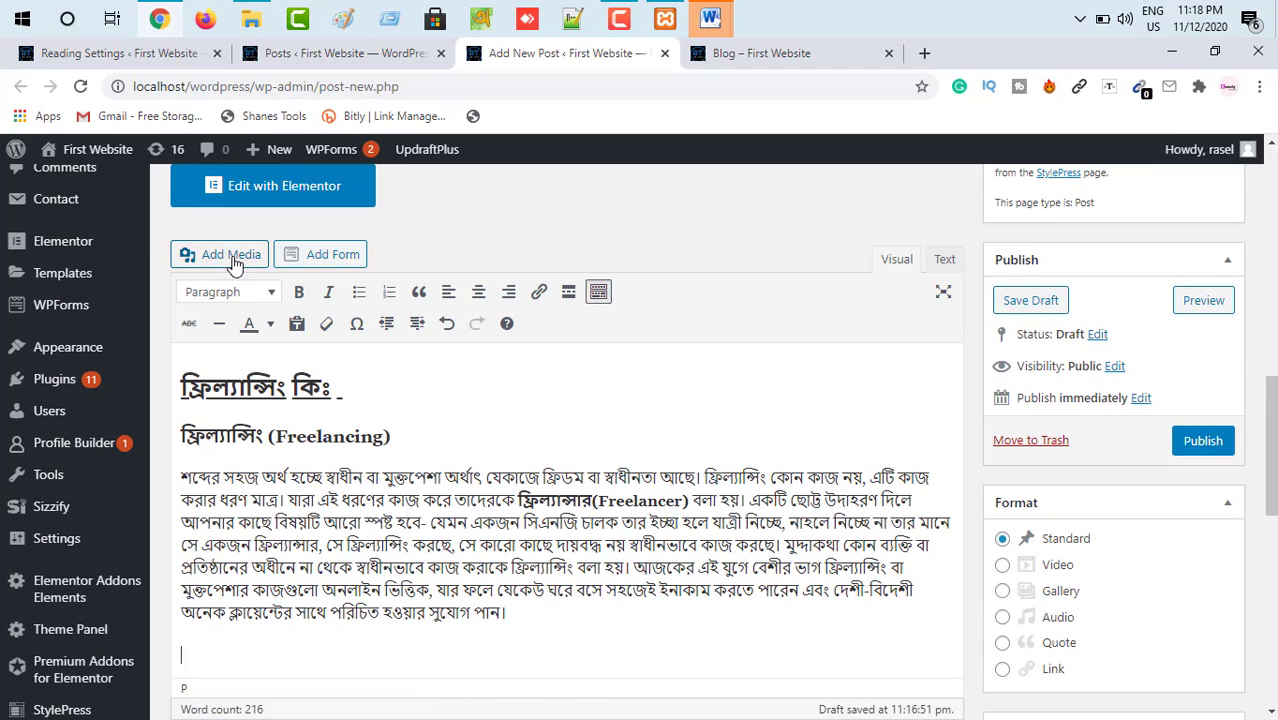
left_click(231, 258)
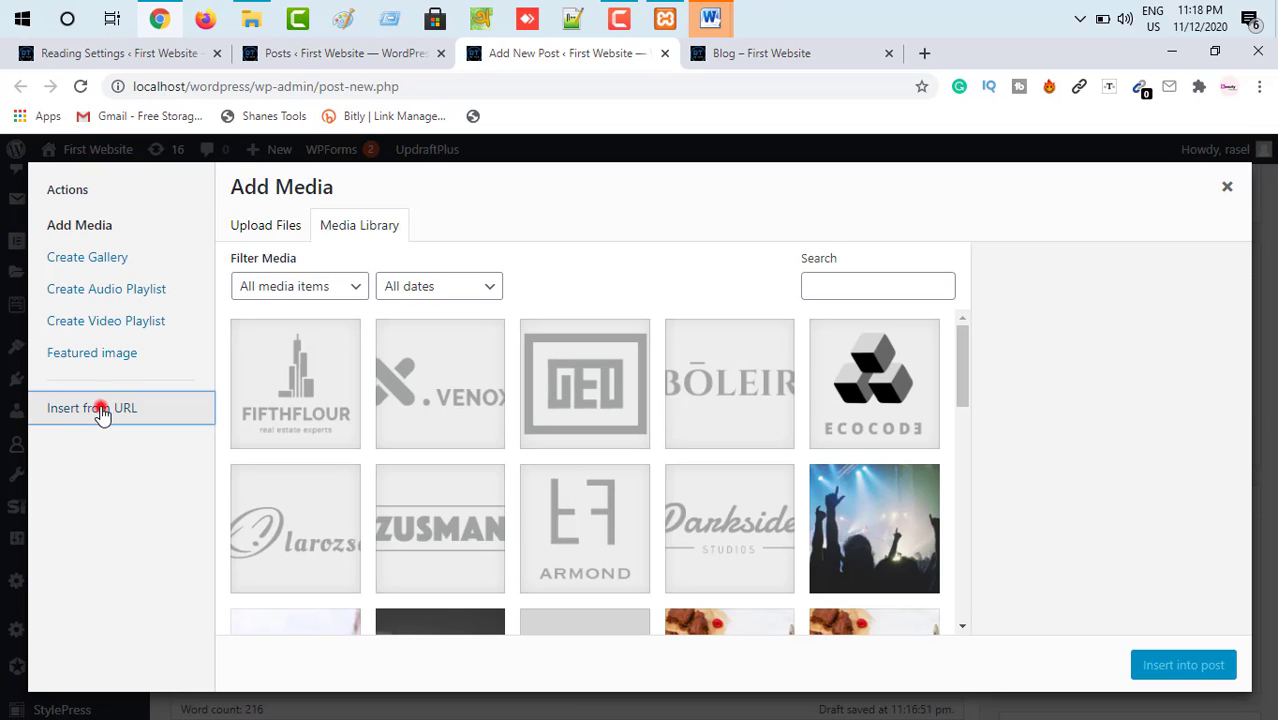
left_click(100, 413)
left_click(319, 254)
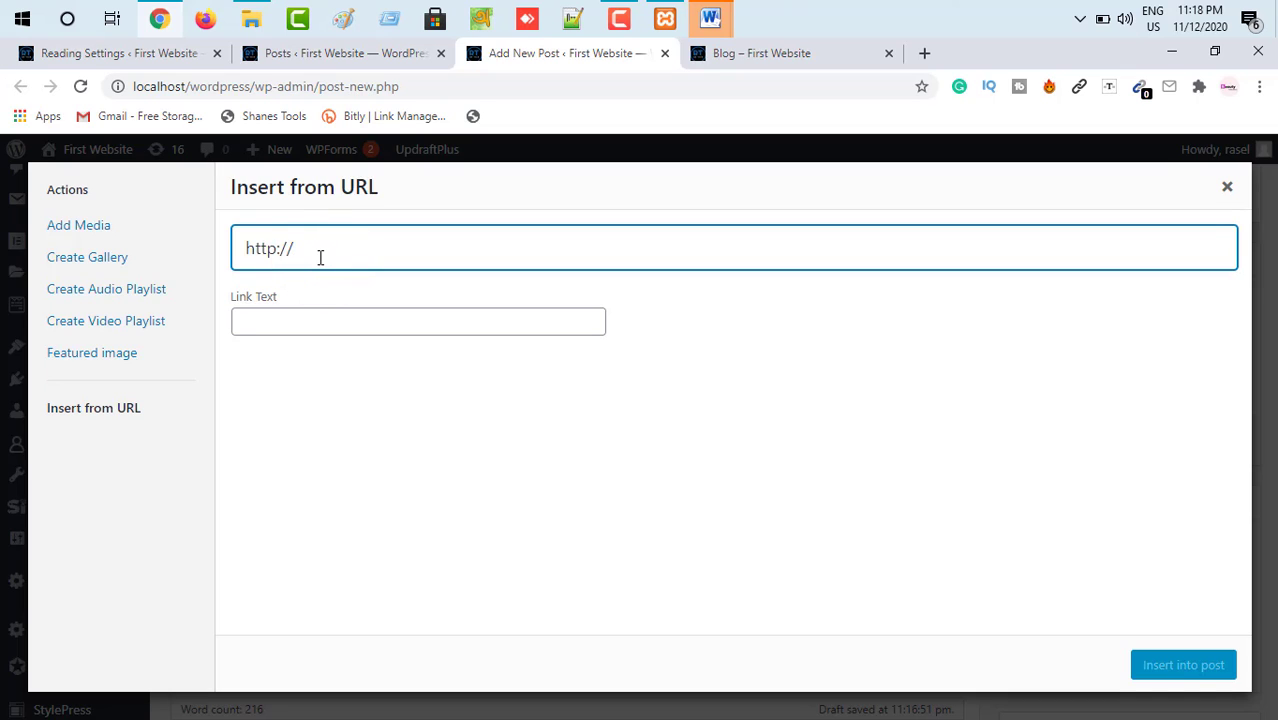
left_click(97, 226)
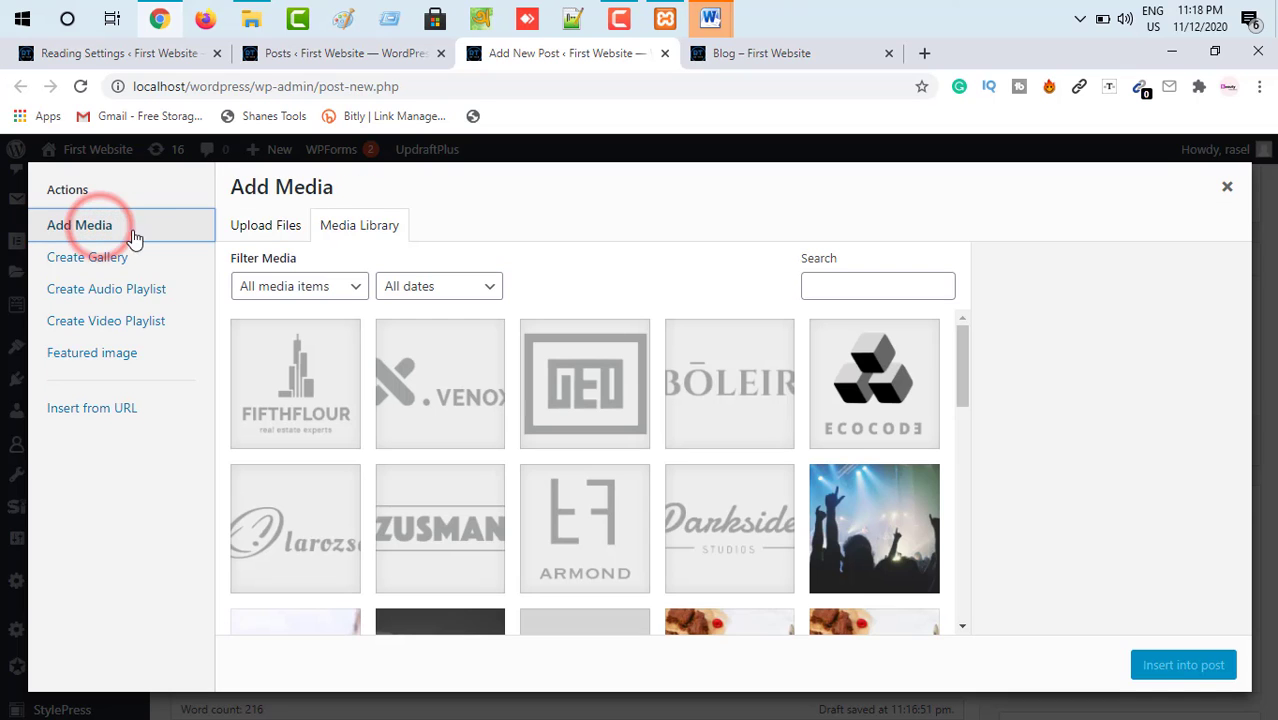
- Upload the image "20200720_061920 (1) (1)" from the Desktop folder to the media library
left_click(240, 230)
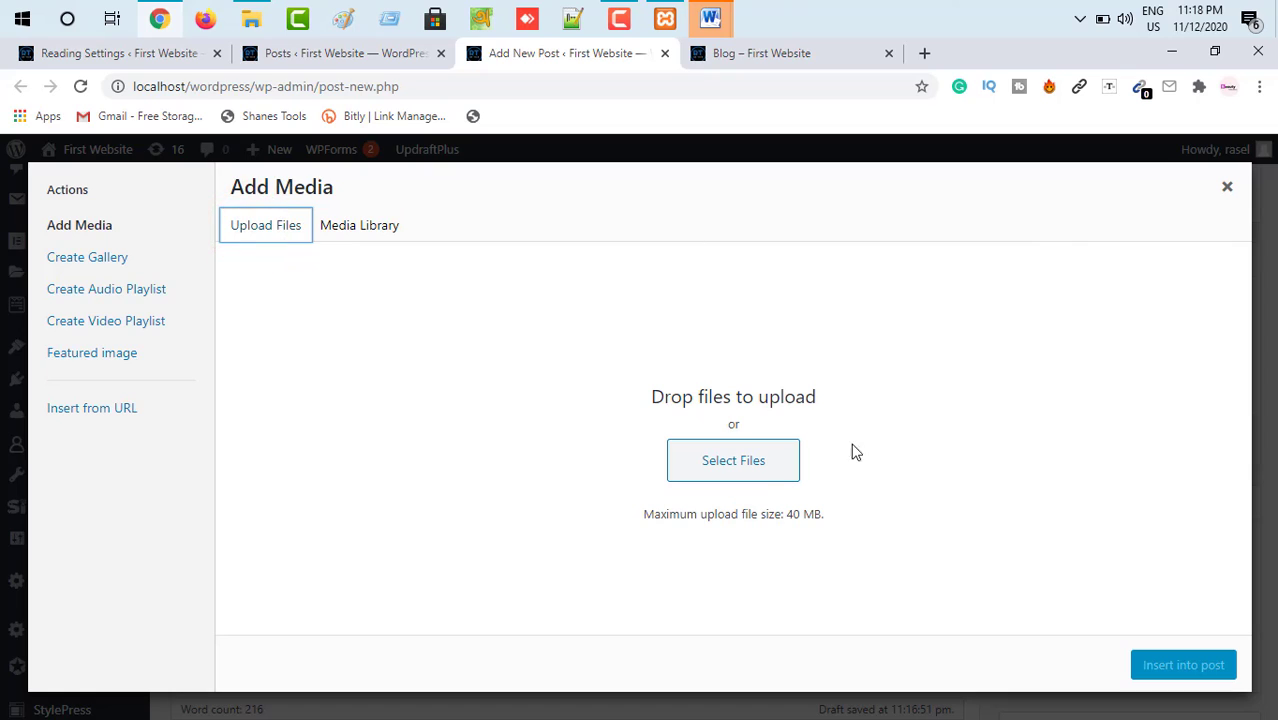
left_click(757, 470)
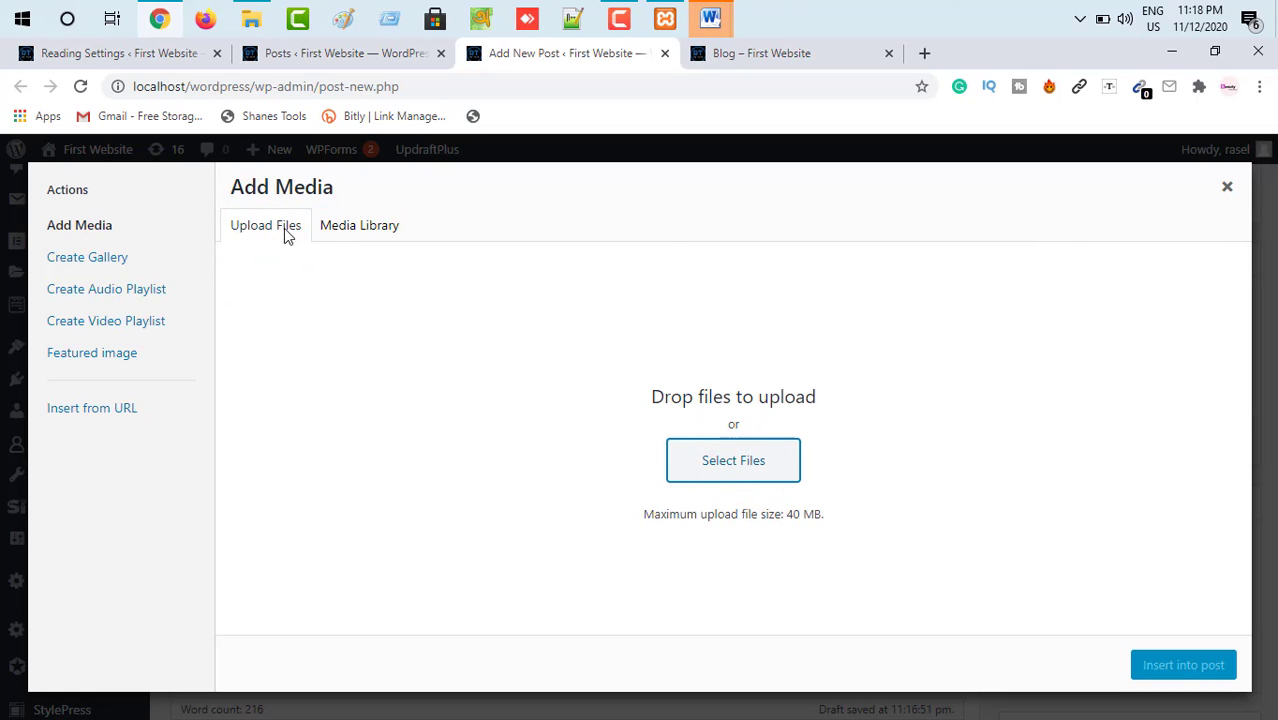
left_click(352, 227)
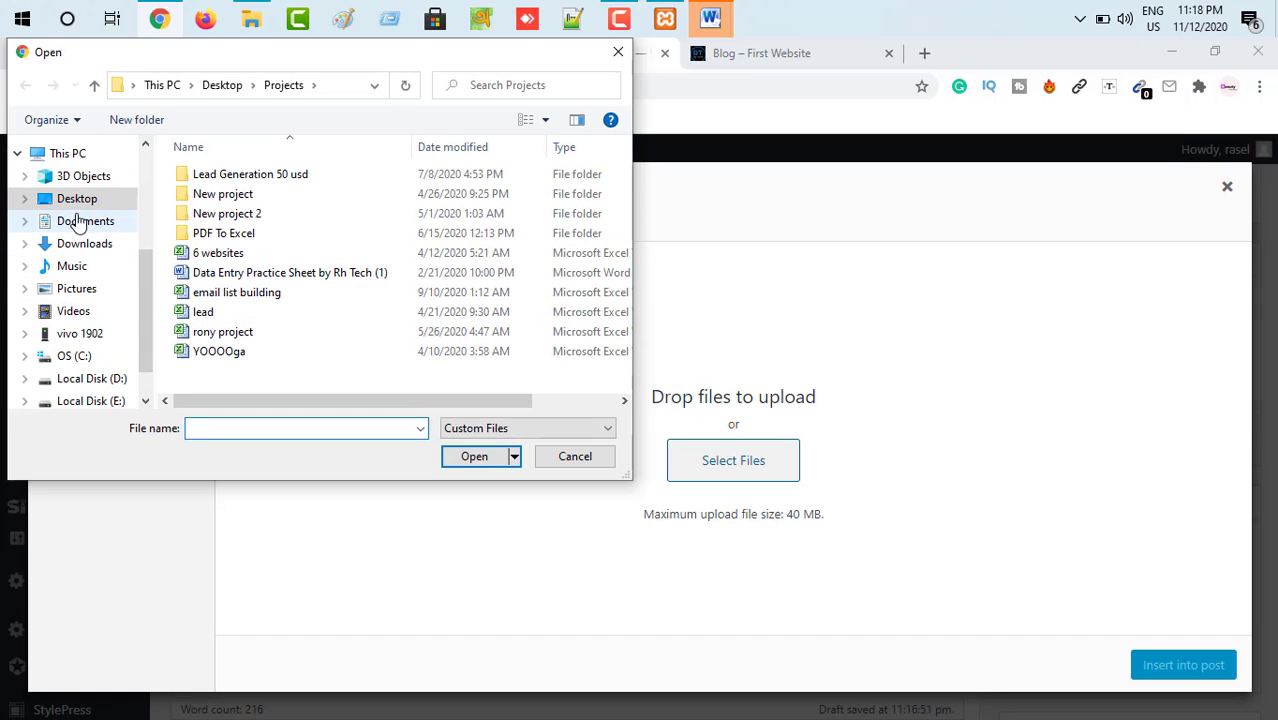
scroll(80, 257, "up", 1)
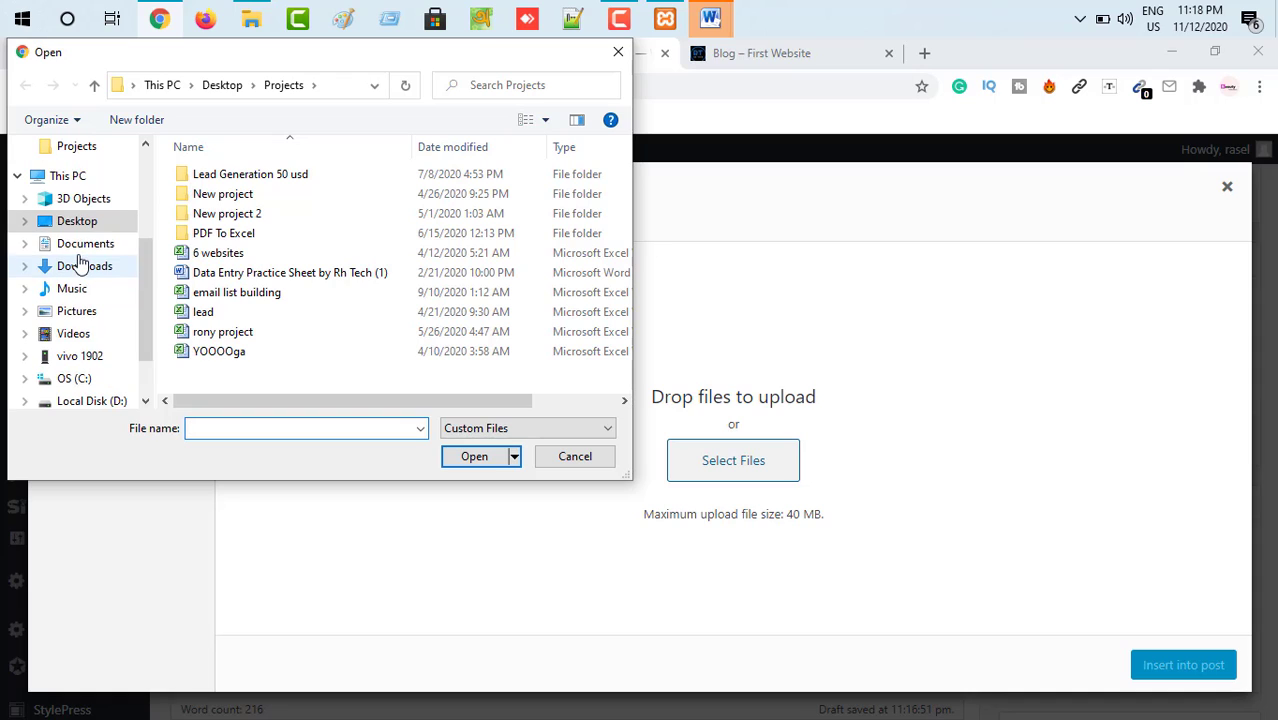
left_click(94, 222)
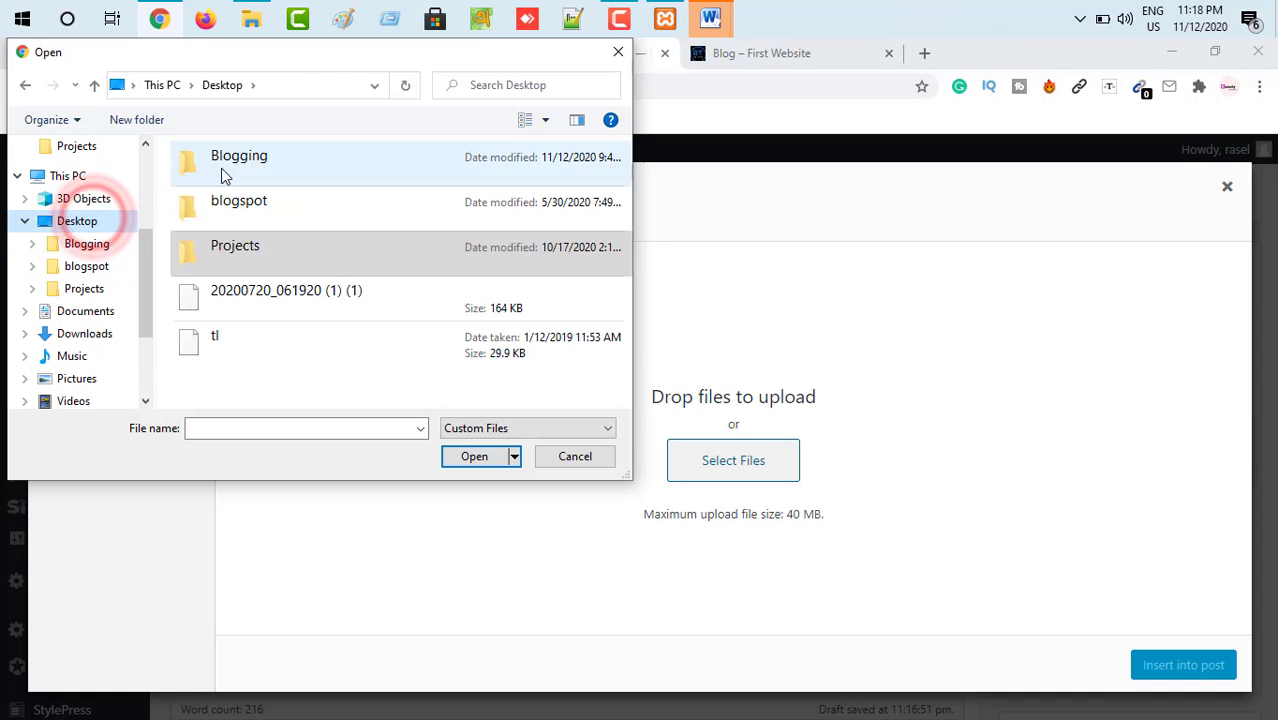
left_click(228, 298)
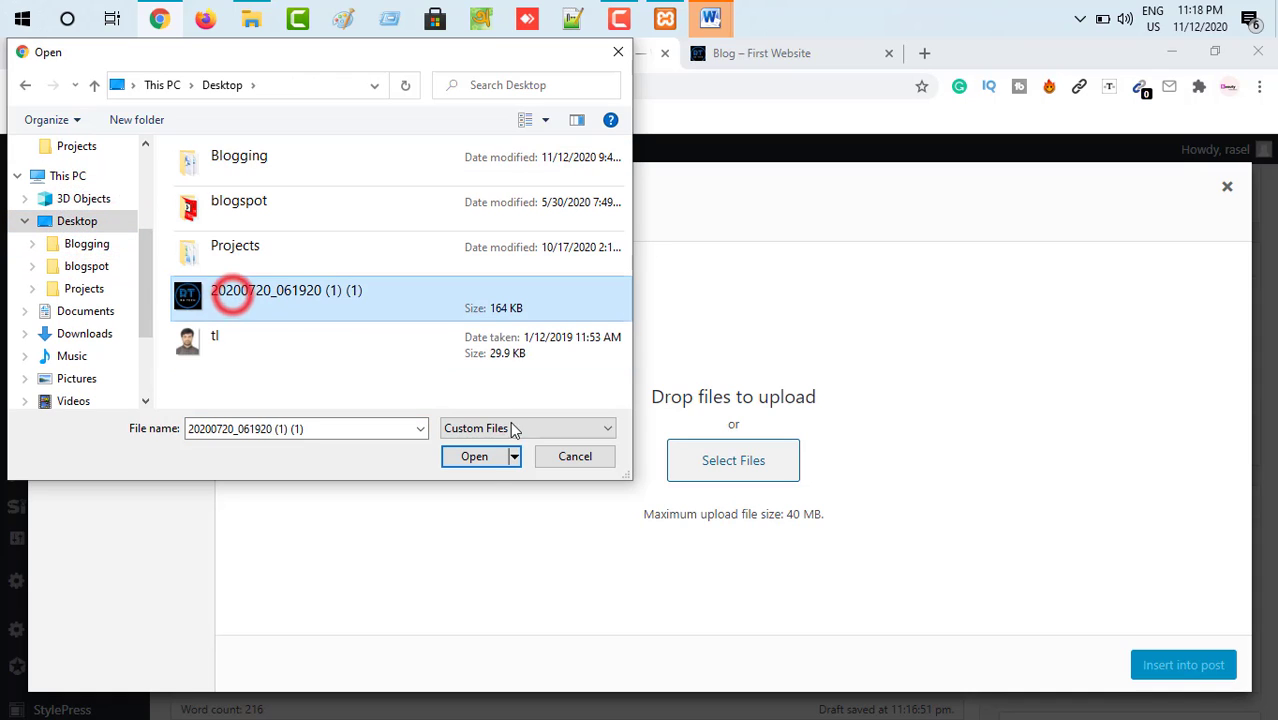
left_click(474, 456)
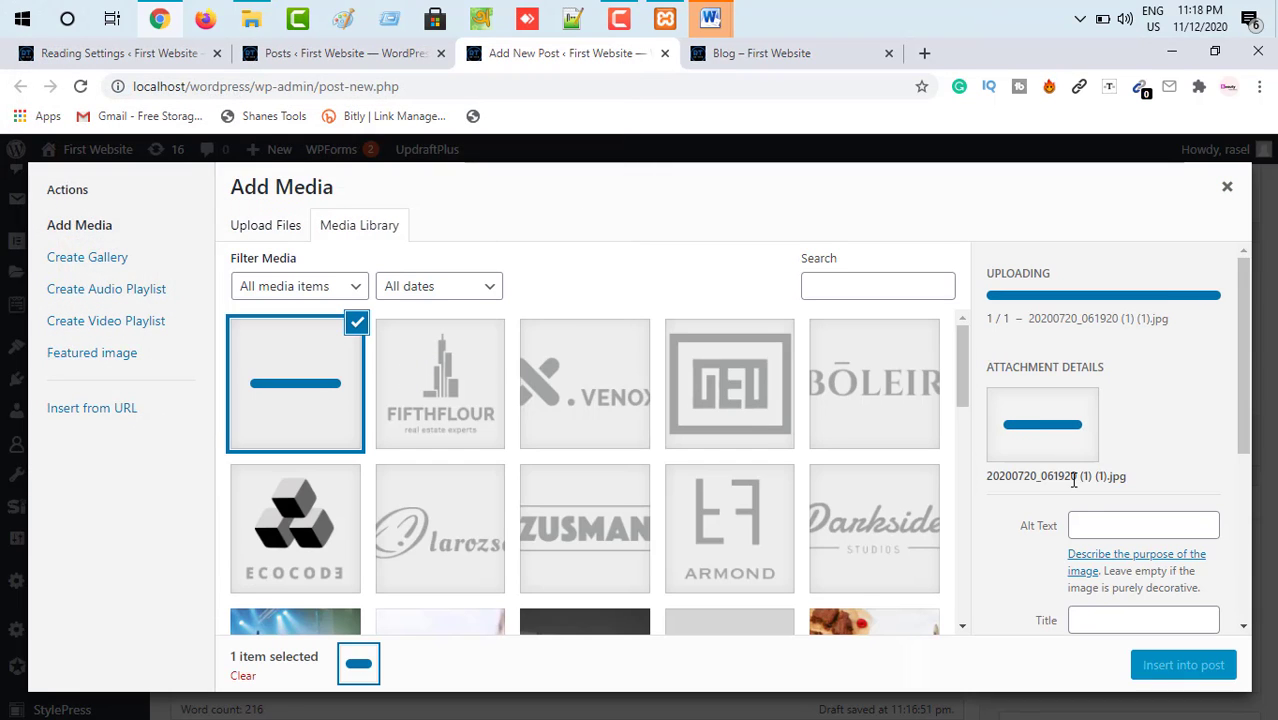
- Give the uploaded image the alt text "freelancing" and insert it into the post
left_click(1093, 525)
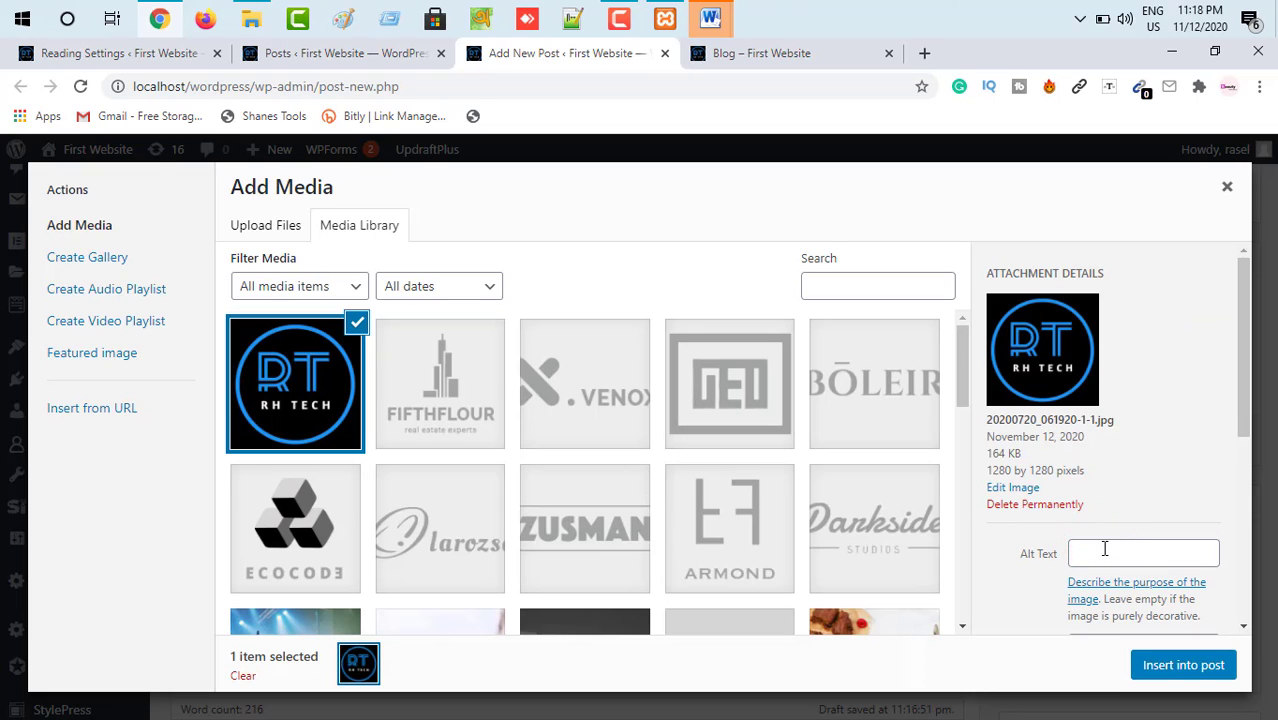
left_click(1101, 548)
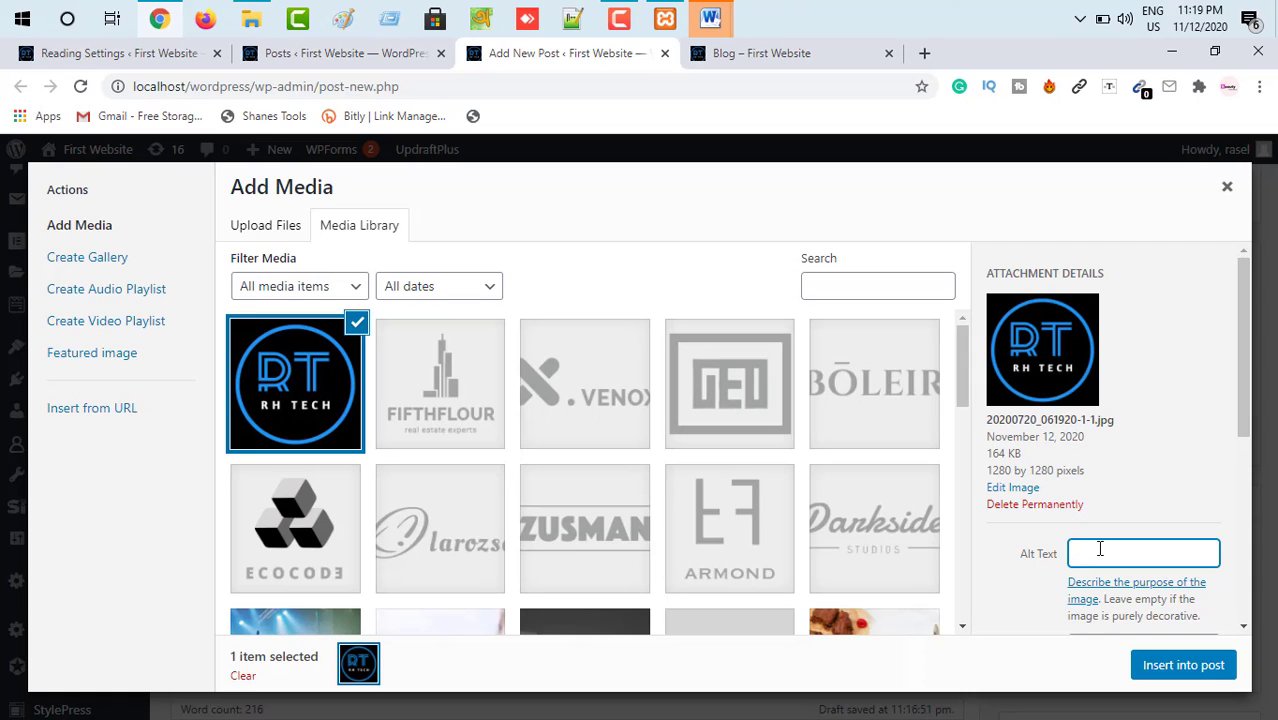
type("free")
type("s")
left_click(1162, 677)
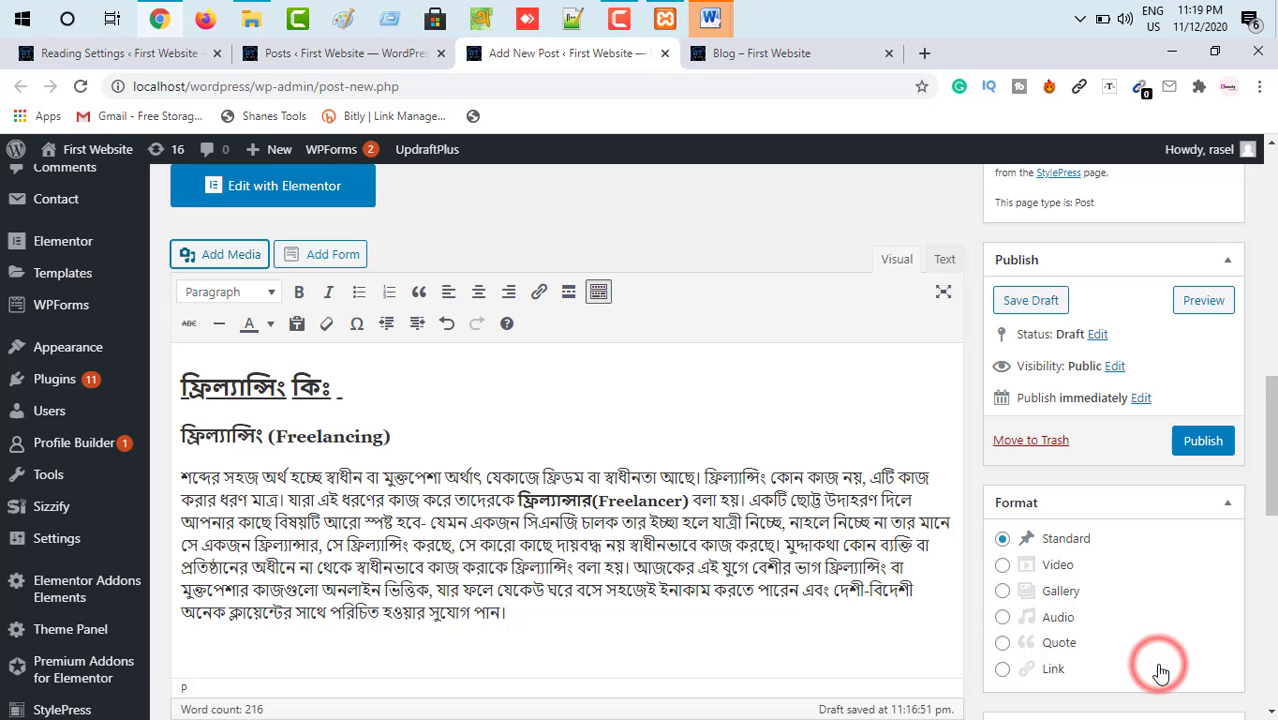
- Set the inserted RH Tech logo's display size to Thumbnail – 150 × 150 and update the image
scroll(618, 492, "down", 3)
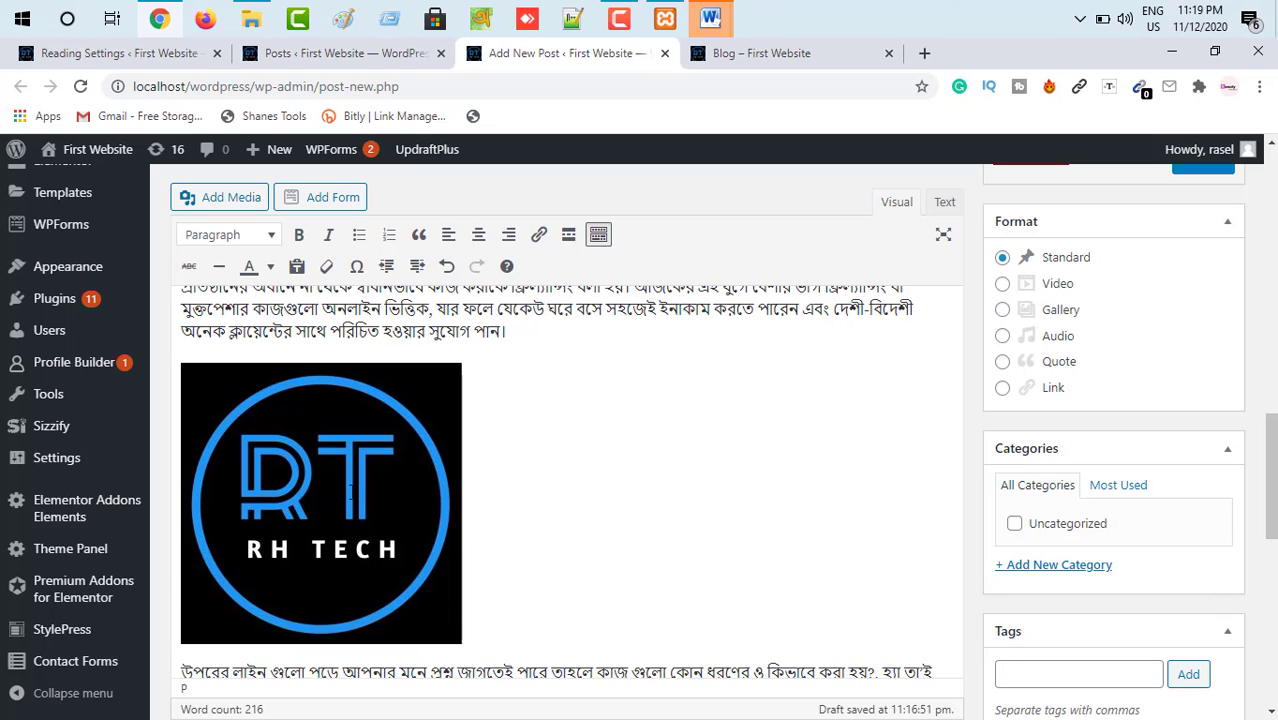
left_click(352, 490)
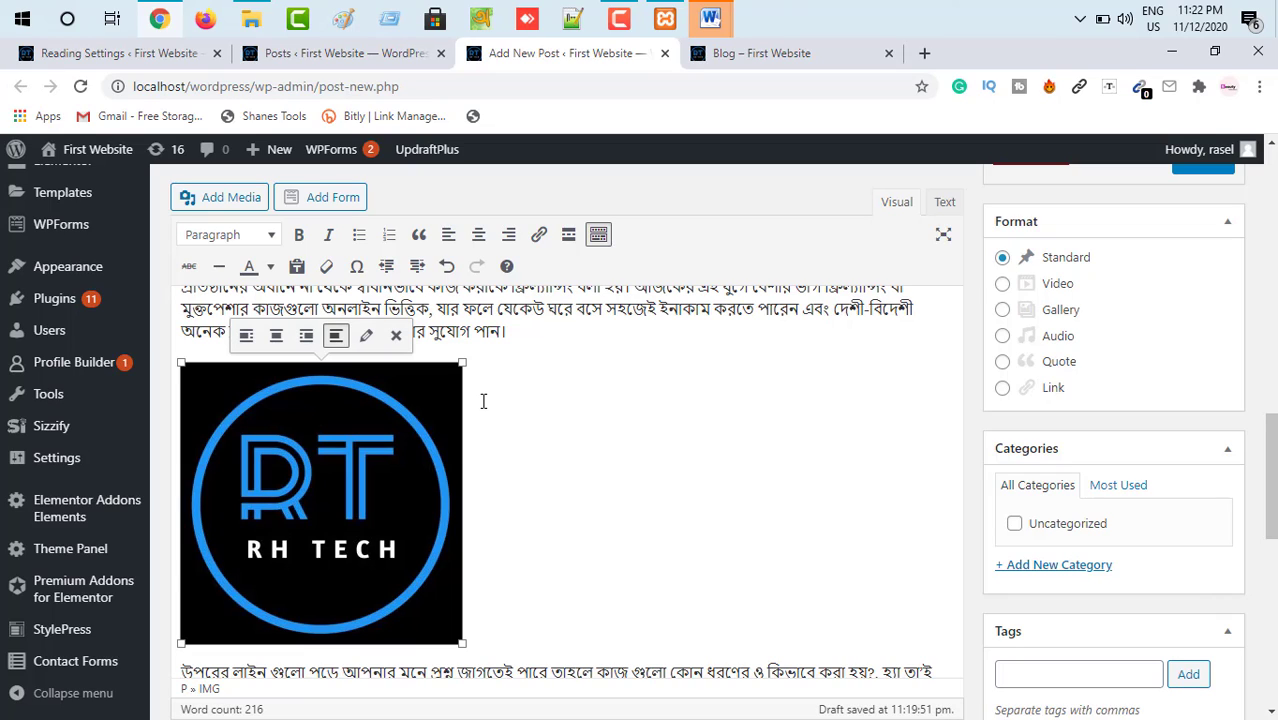
left_click(366, 338)
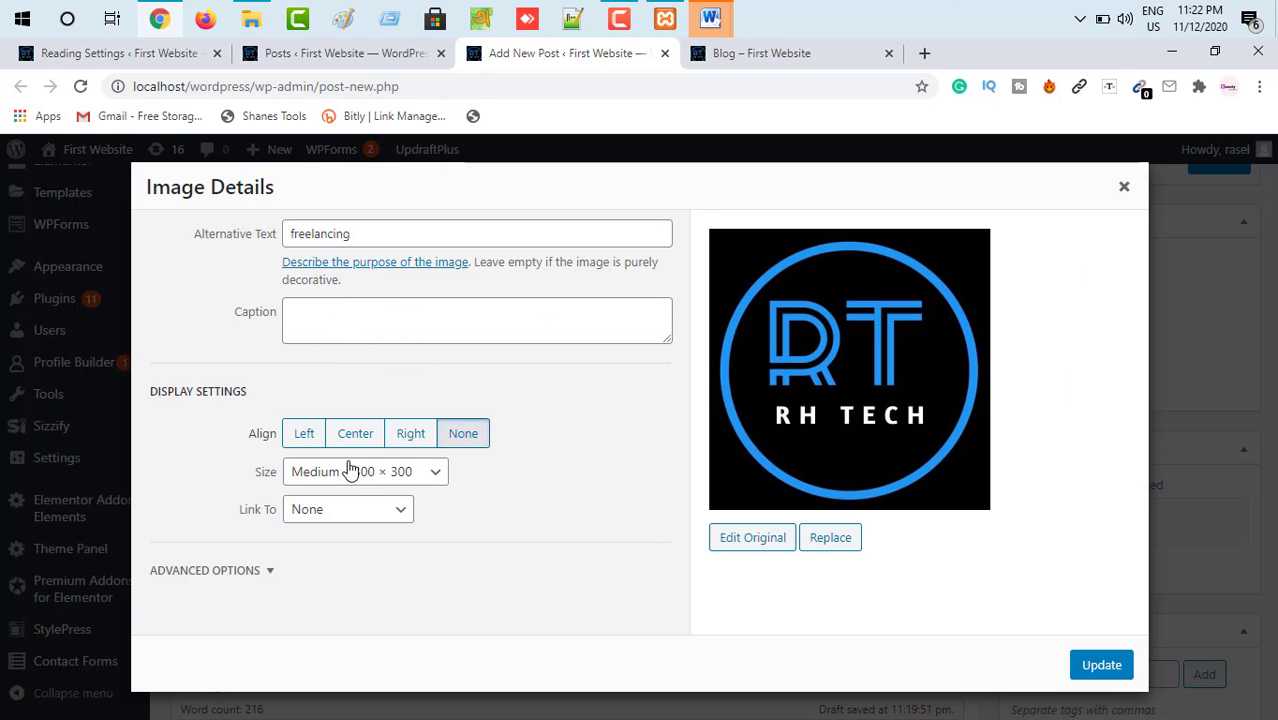
left_click(358, 474)
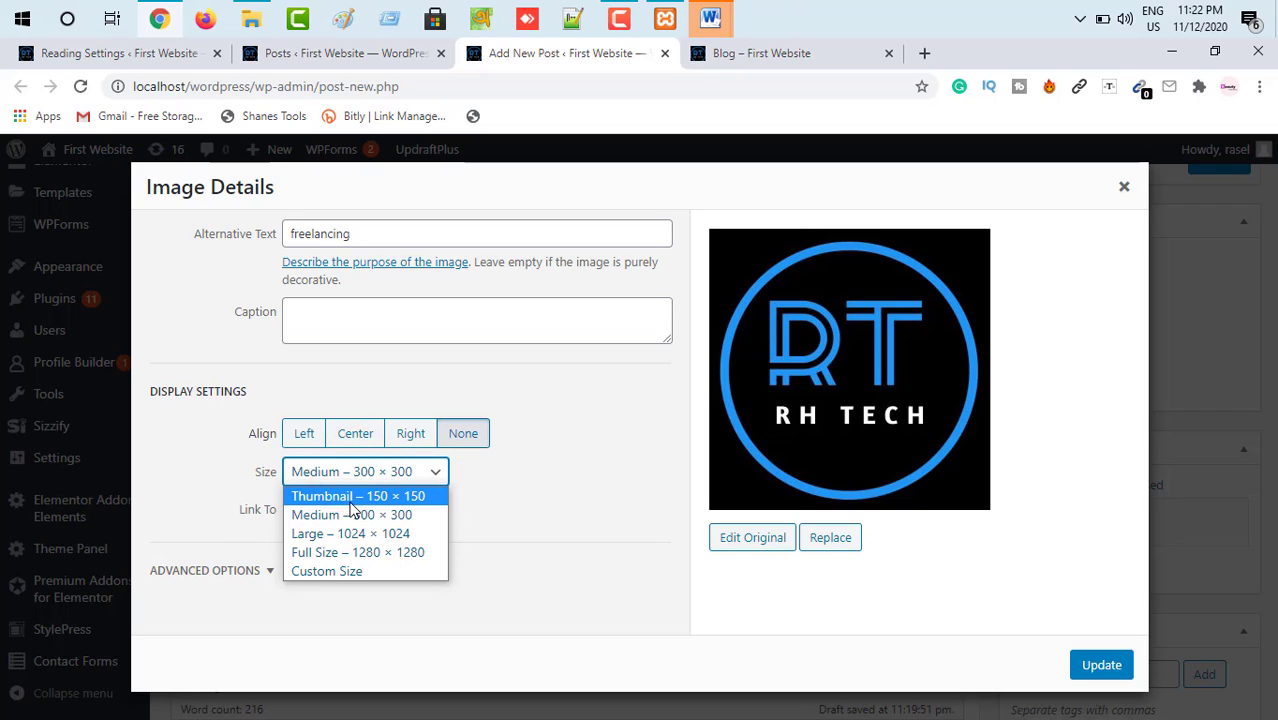
left_click(350, 492)
left_click(1097, 664)
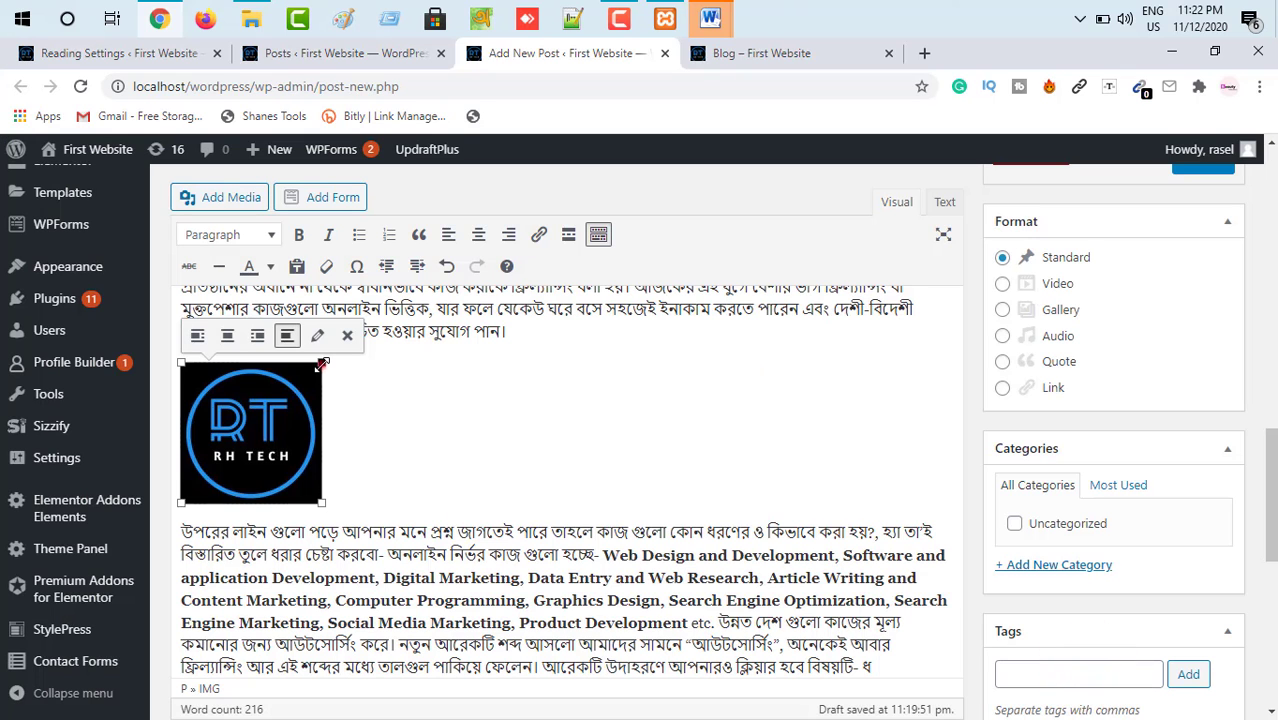
- Enlarge the RH Tech logo freehand to about 224 × 224 pixels, and set its display size to Large – 1024 × 1024
left_click_drag(322, 363, 392, 358)
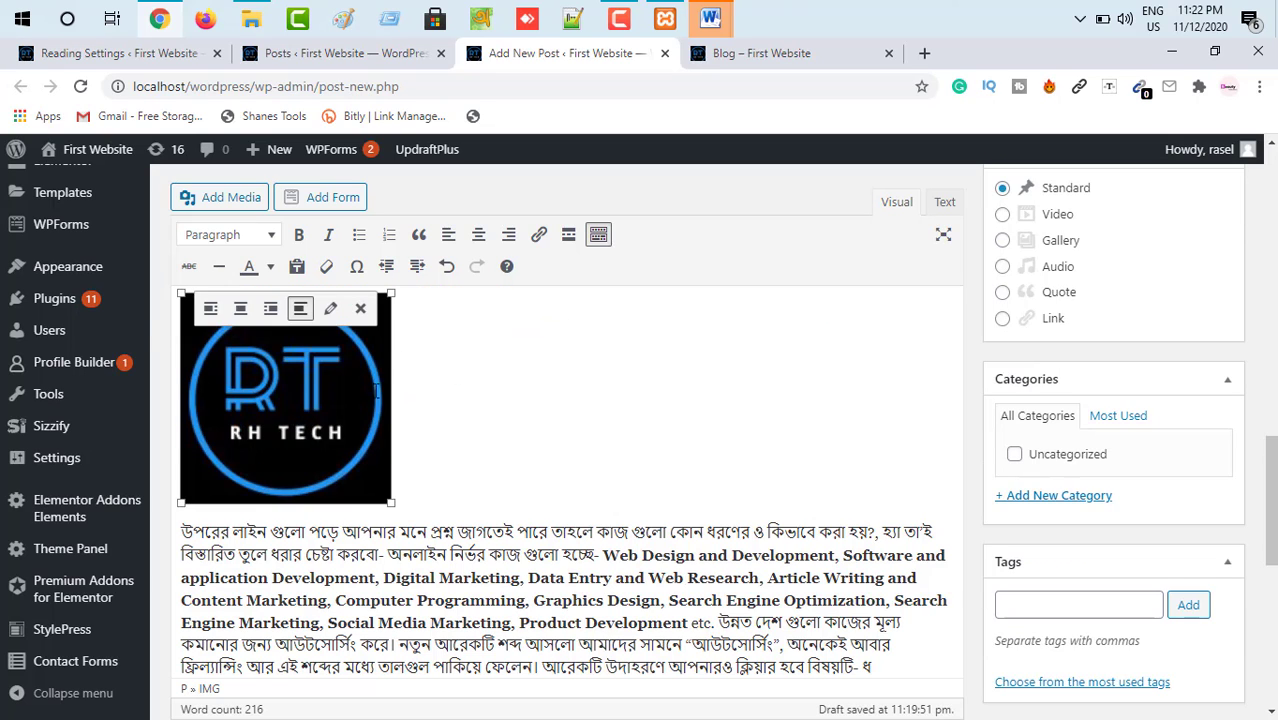
scroll(560, 450, "up", 2)
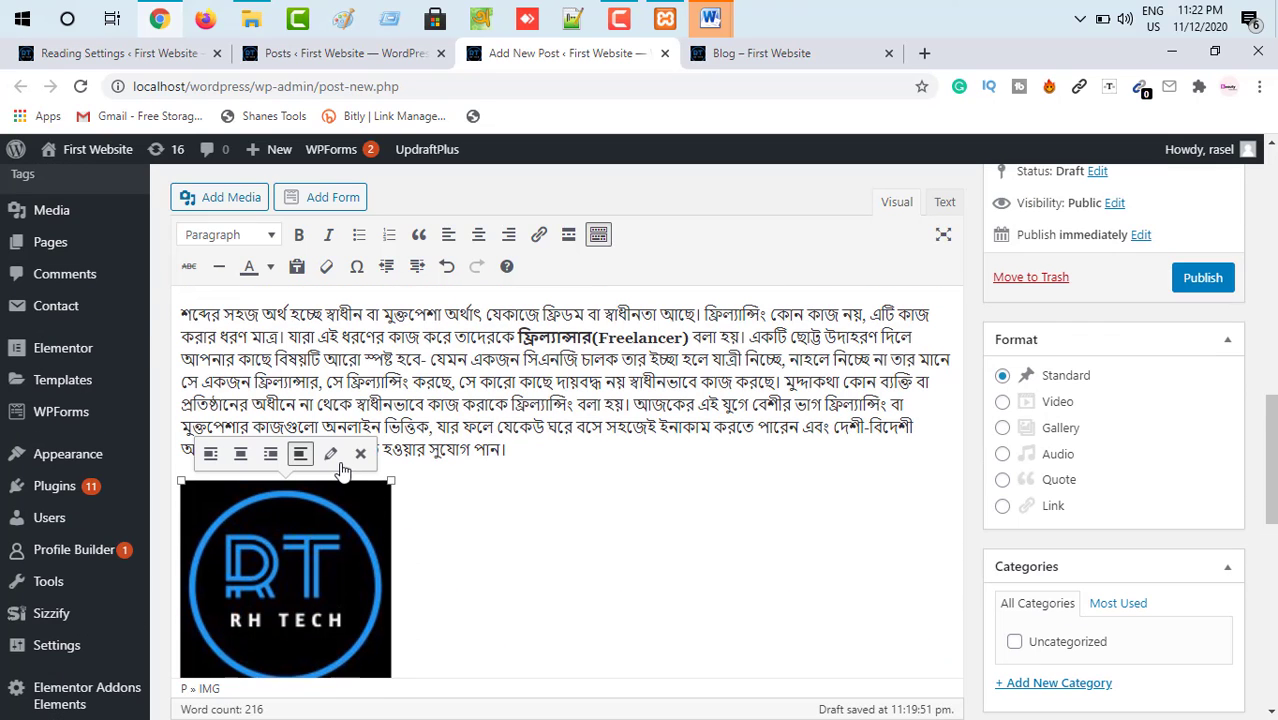
left_click(331, 453)
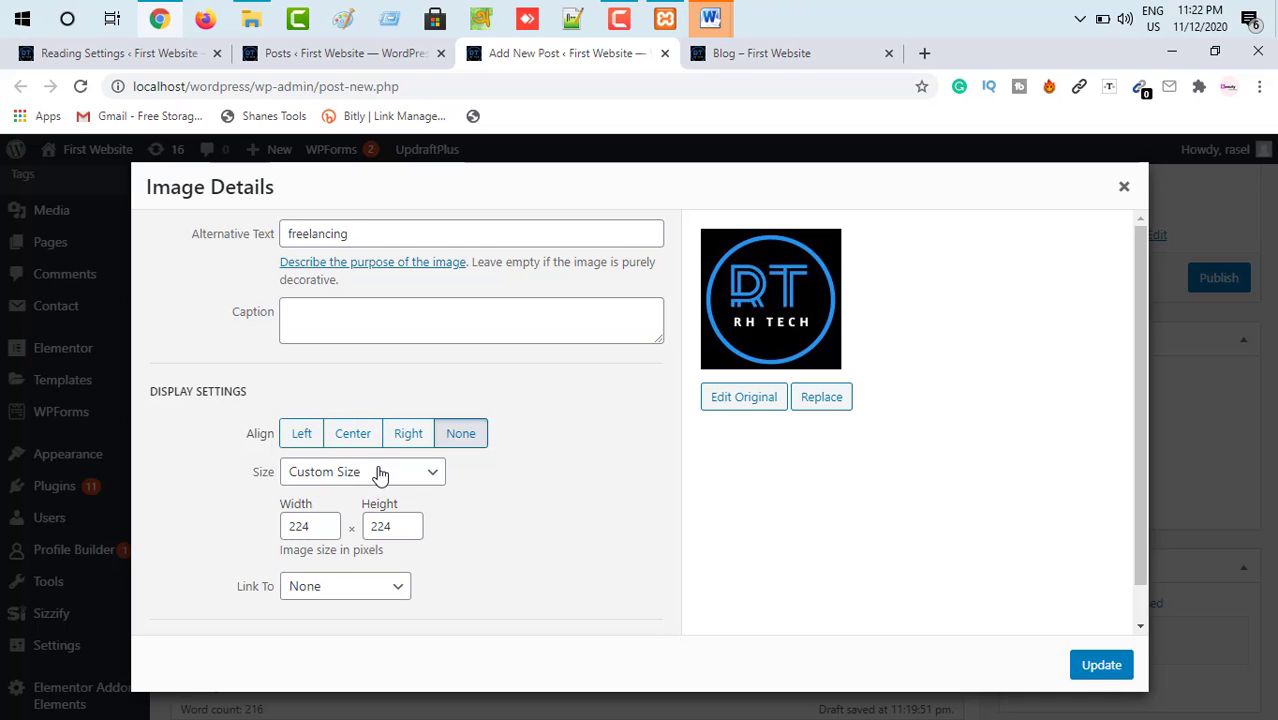
left_click(366, 478)
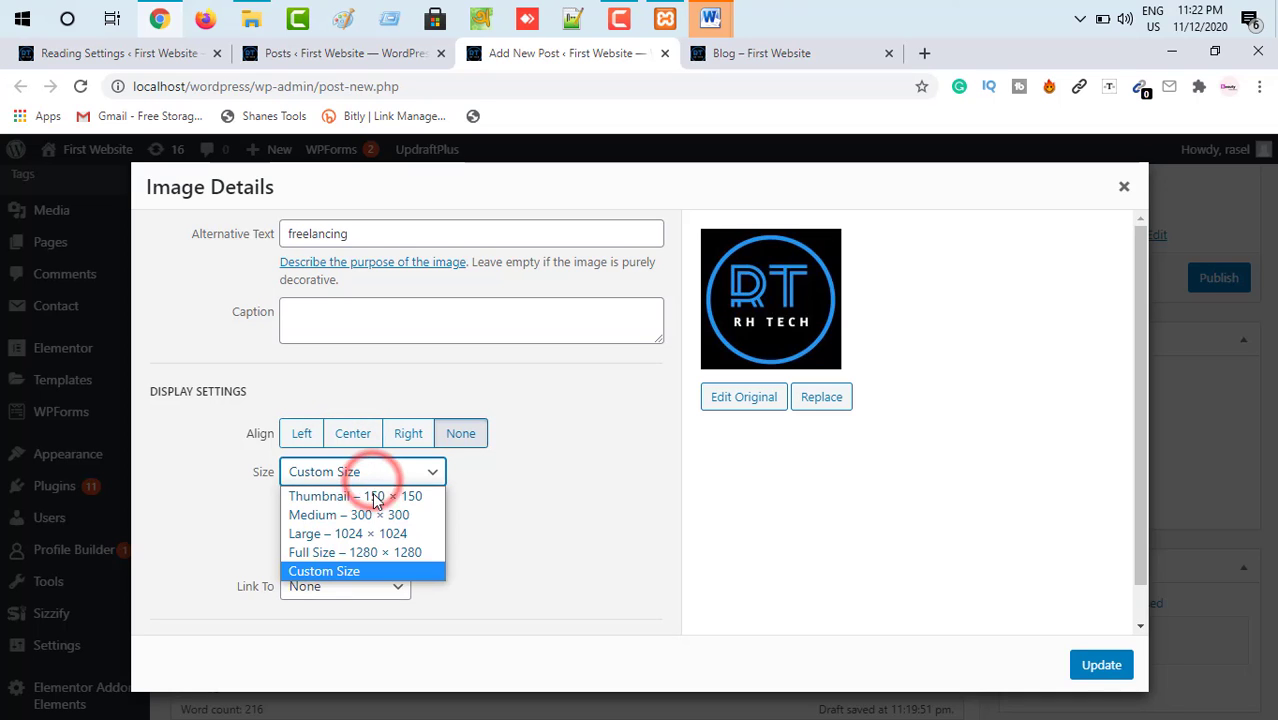
left_click(348, 540)
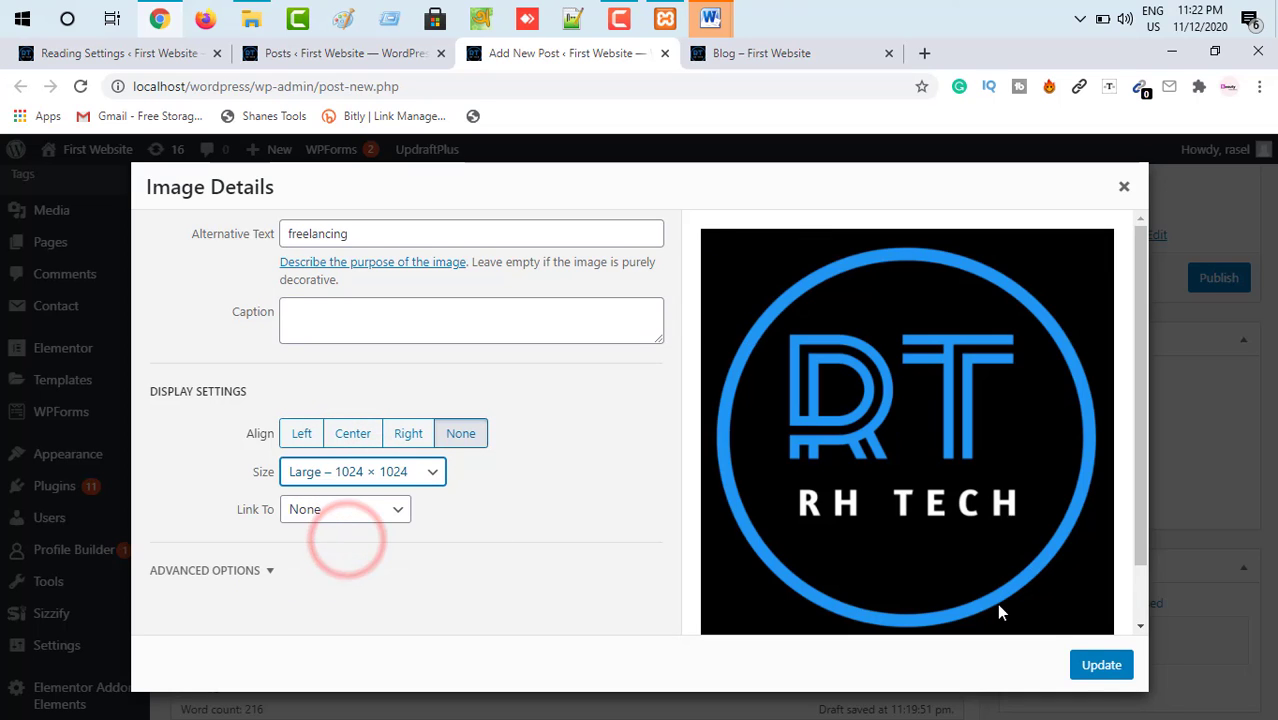
left_click(1101, 664)
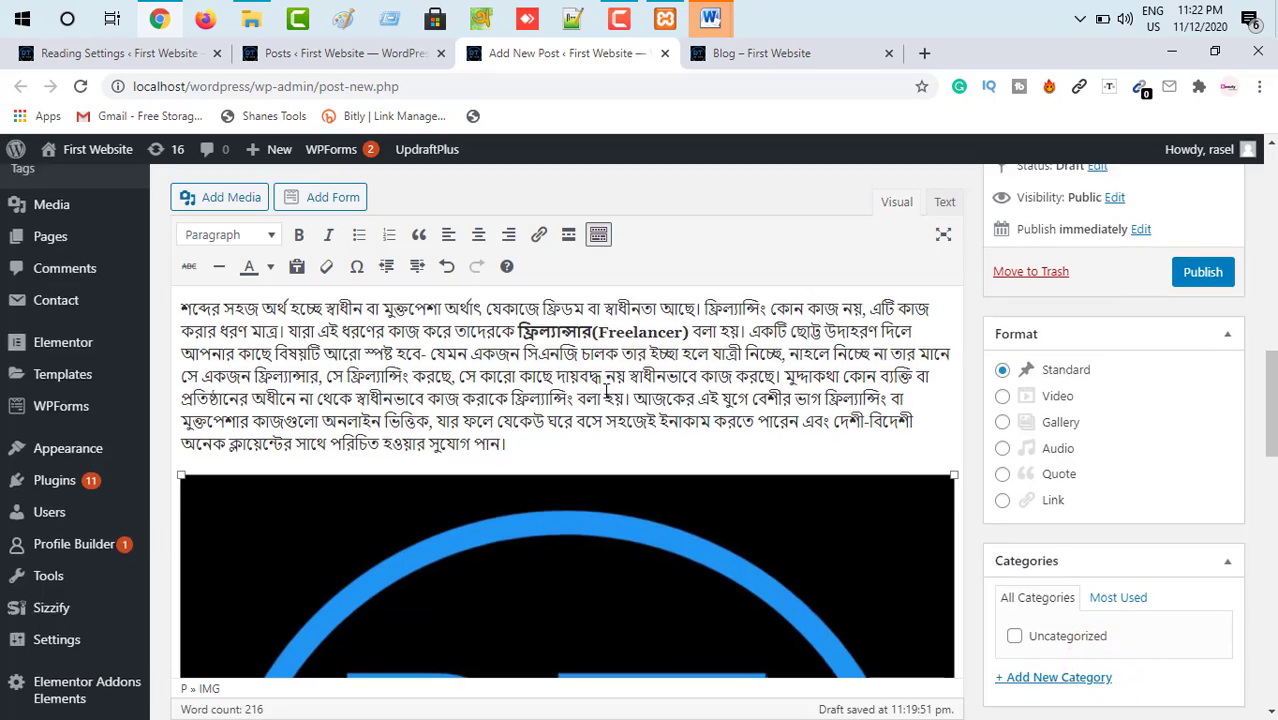
scroll(1105, 672, "down", 5)
scroll(629, 452, "down", 3)
scroll(629, 452, "up", 10)
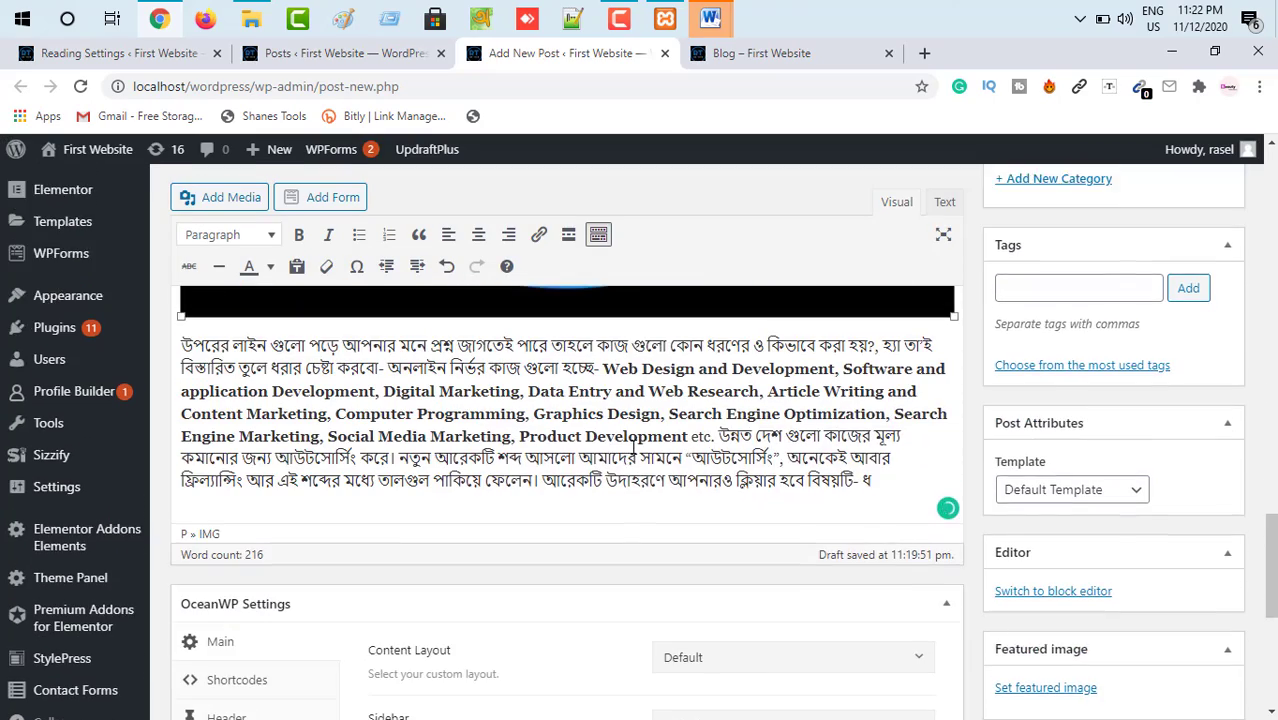
scroll(629, 452, "up", 2)
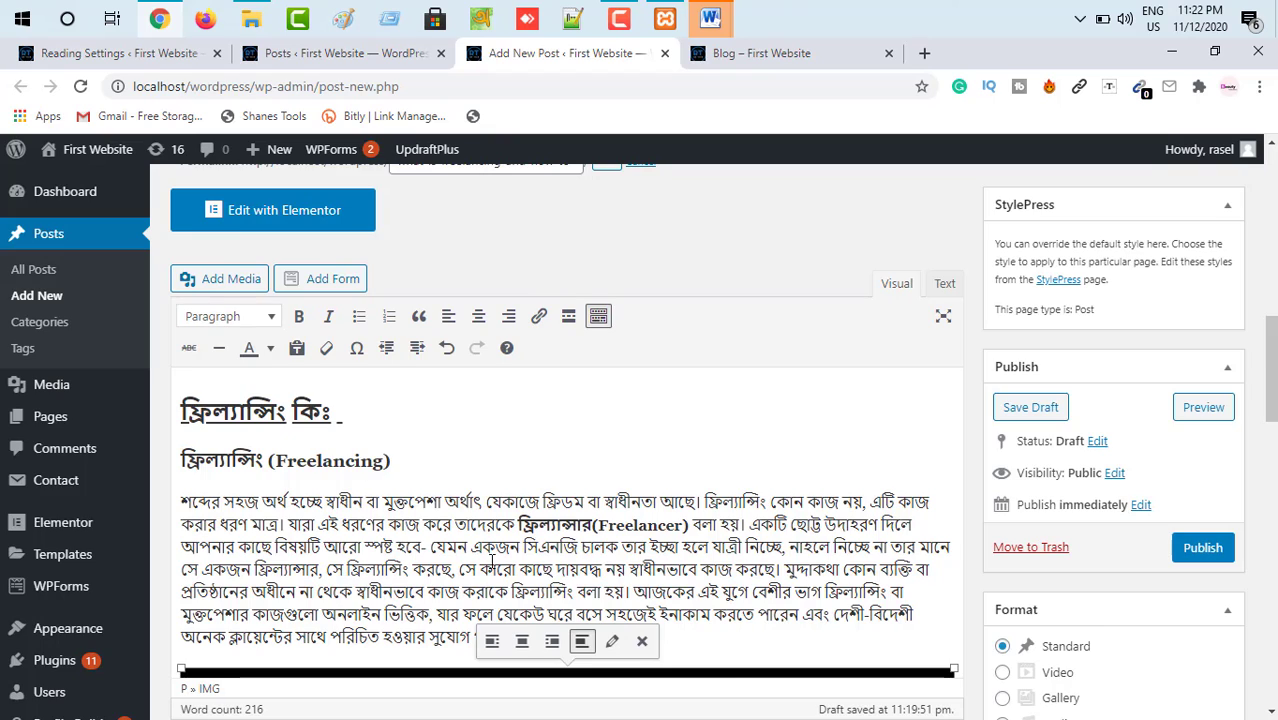
- Set the RH Tech logo's display size to Medium – 300 × 300 and update the image
scroll(491, 560, "down", 4)
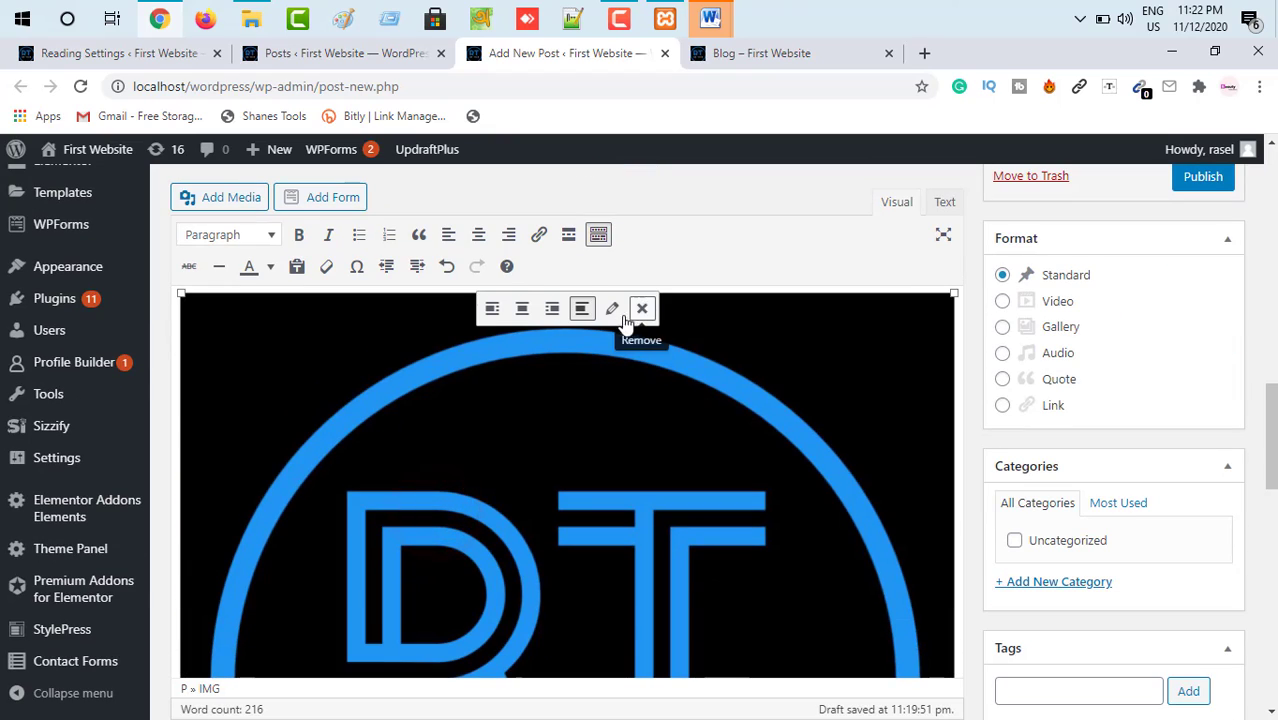
left_click(610, 310)
left_click(402, 474)
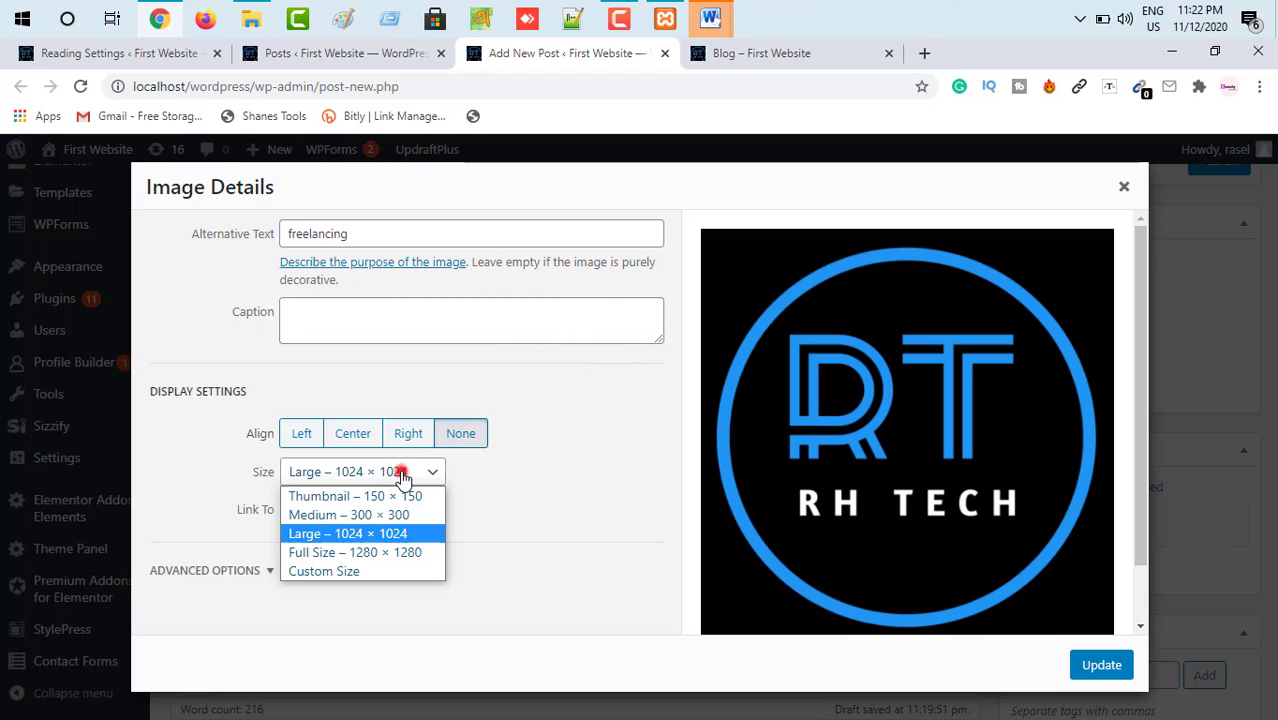
left_click(357, 514)
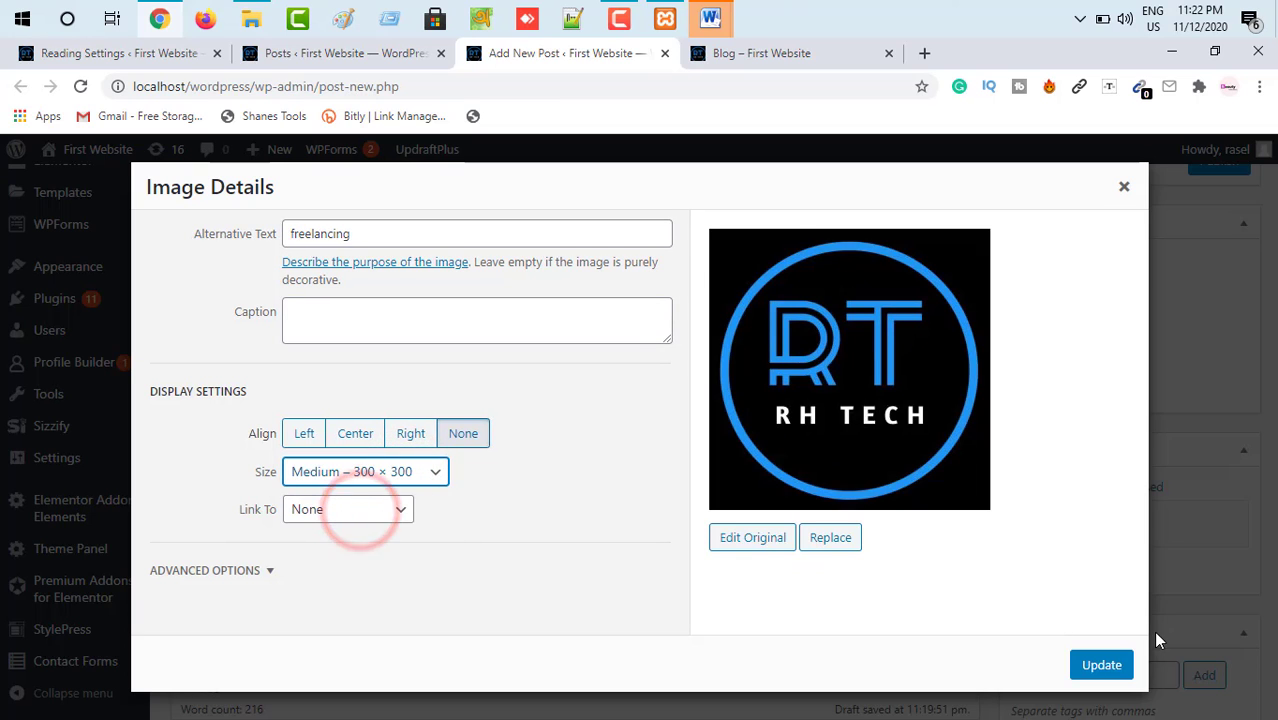
left_click(1101, 664)
- Try aligning the RH Tech logo to the right and to the center of the post
scroll(500, 380, "up", 2)
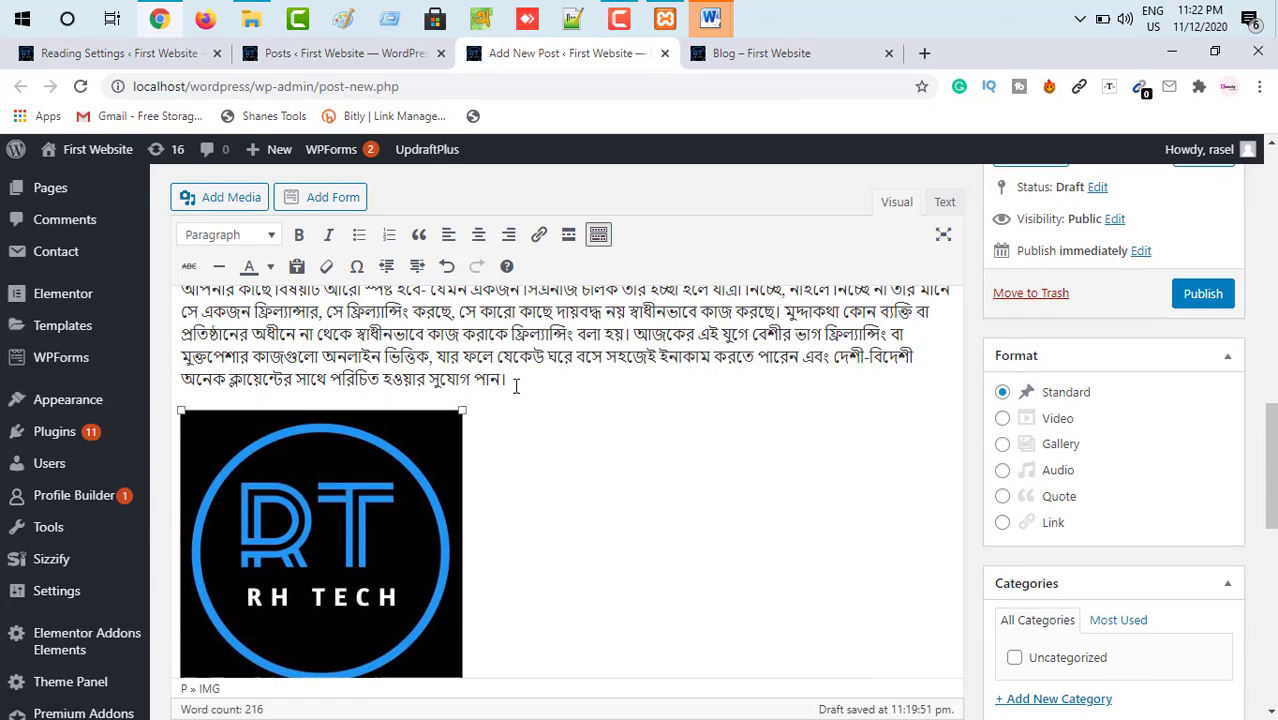
scroll(516, 387, "up", 1)
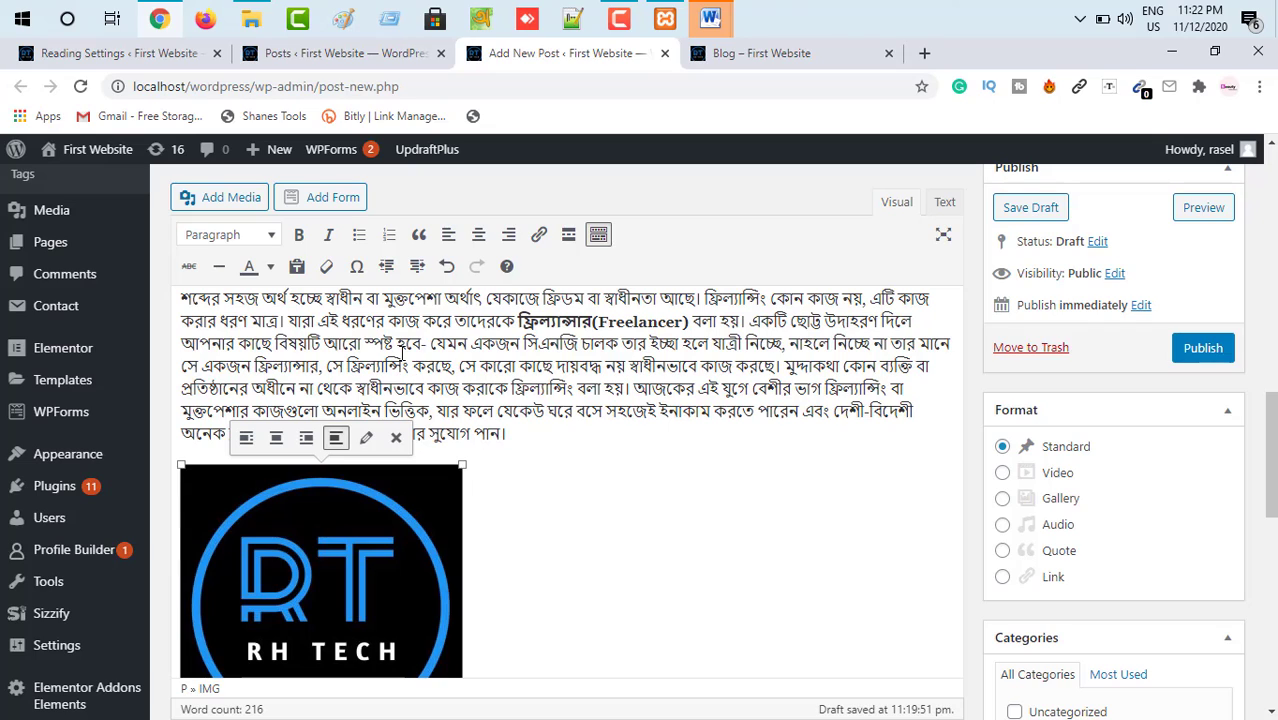
left_click(509, 237)
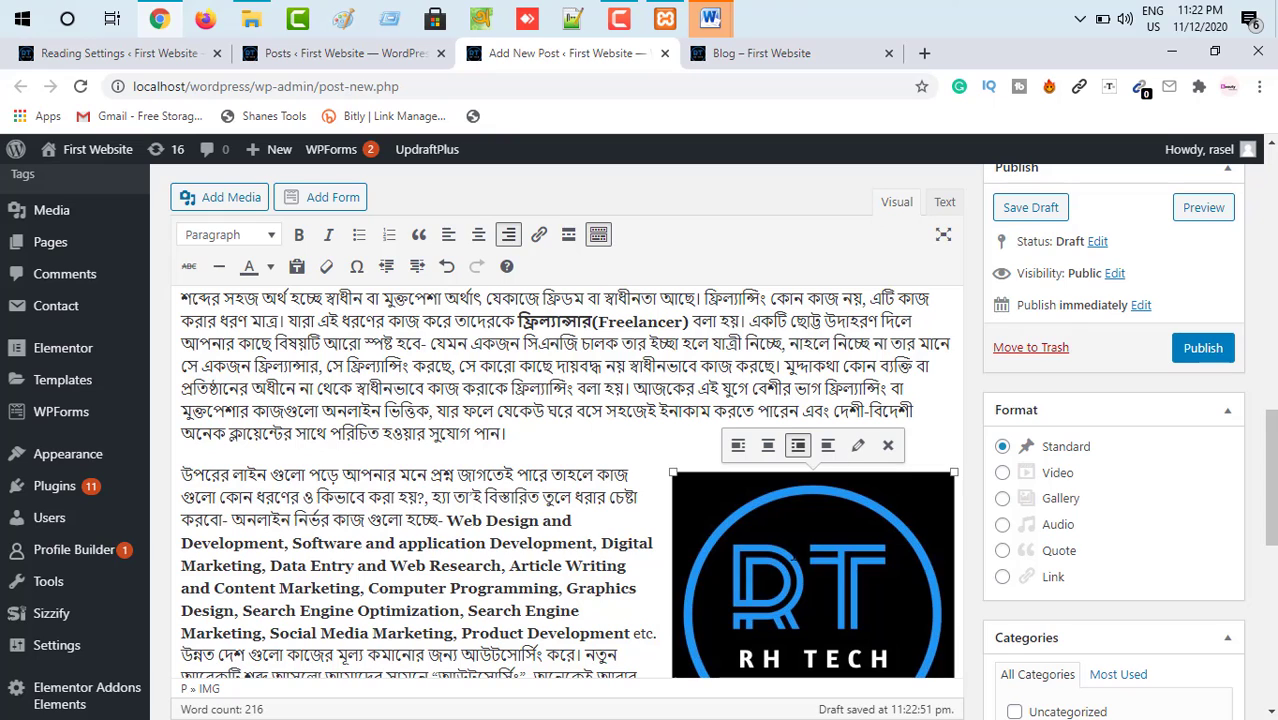
left_click(479, 237)
scroll(590, 605, "down", 1)
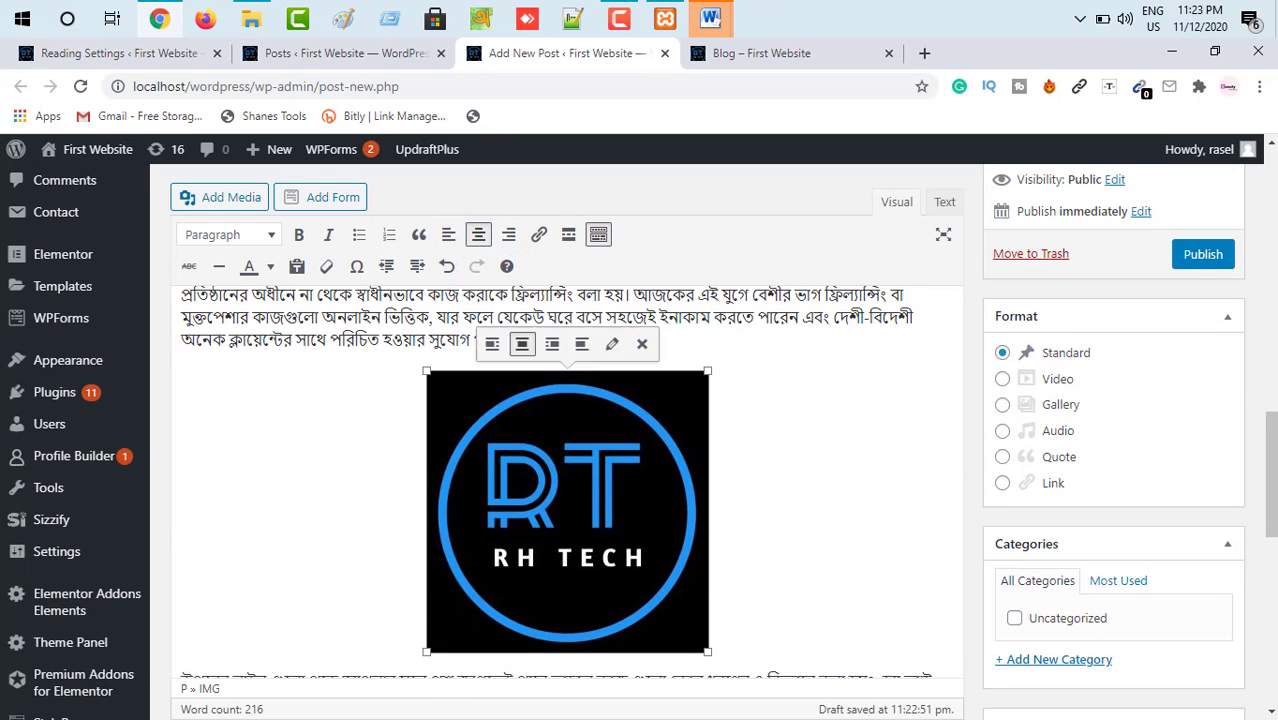
- Align the RH Tech logo left so the second body paragraph wraps beside it
left_click(449, 236)
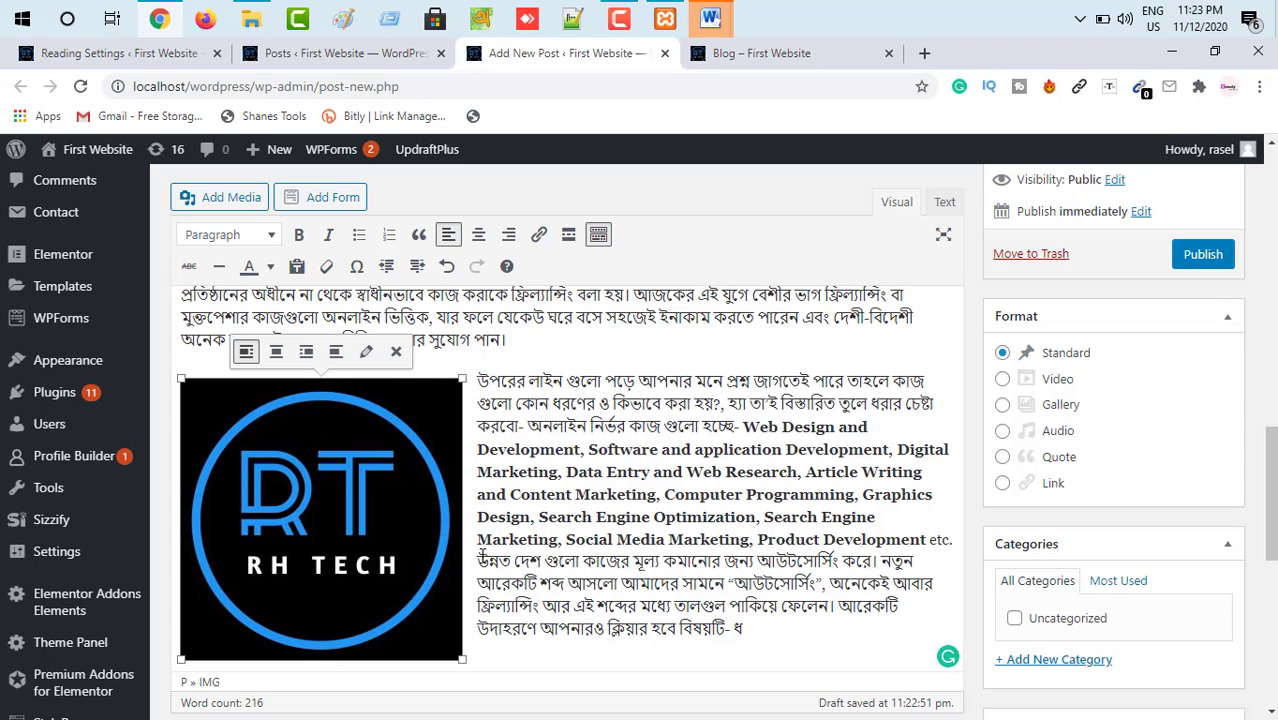
scroll(480, 553, "up", 2)
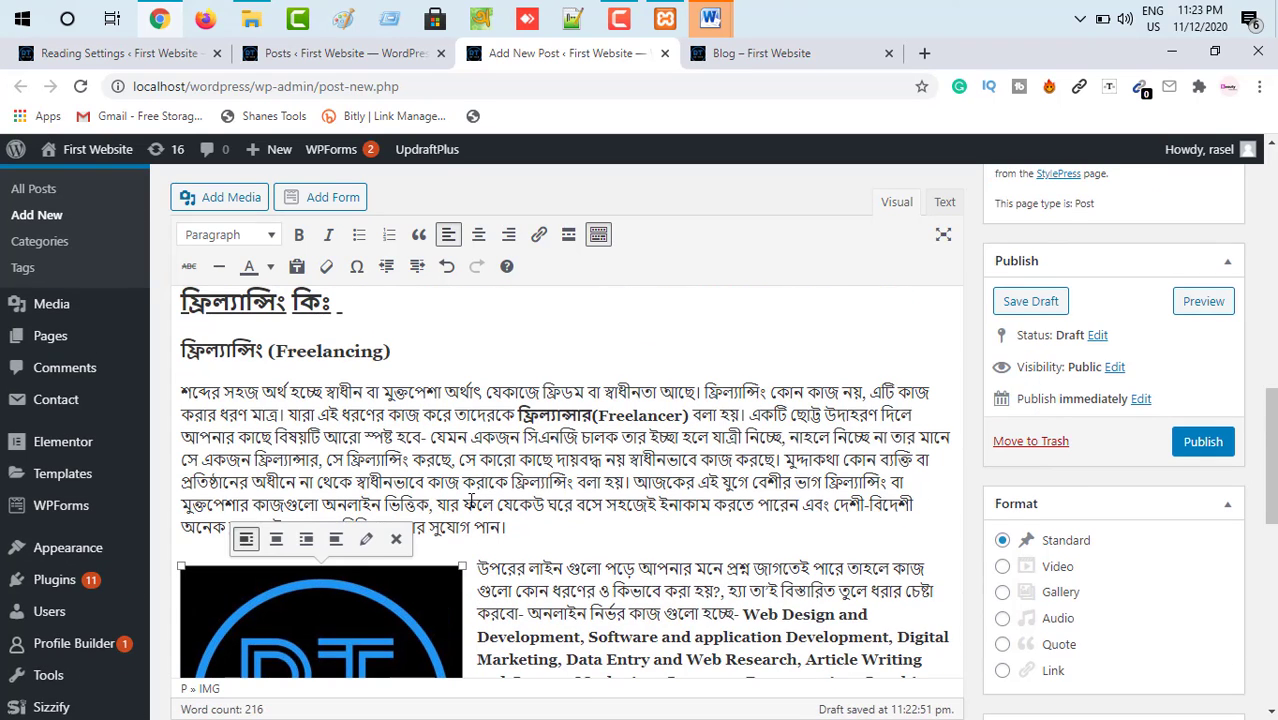
scroll(470, 500, "down", 2)
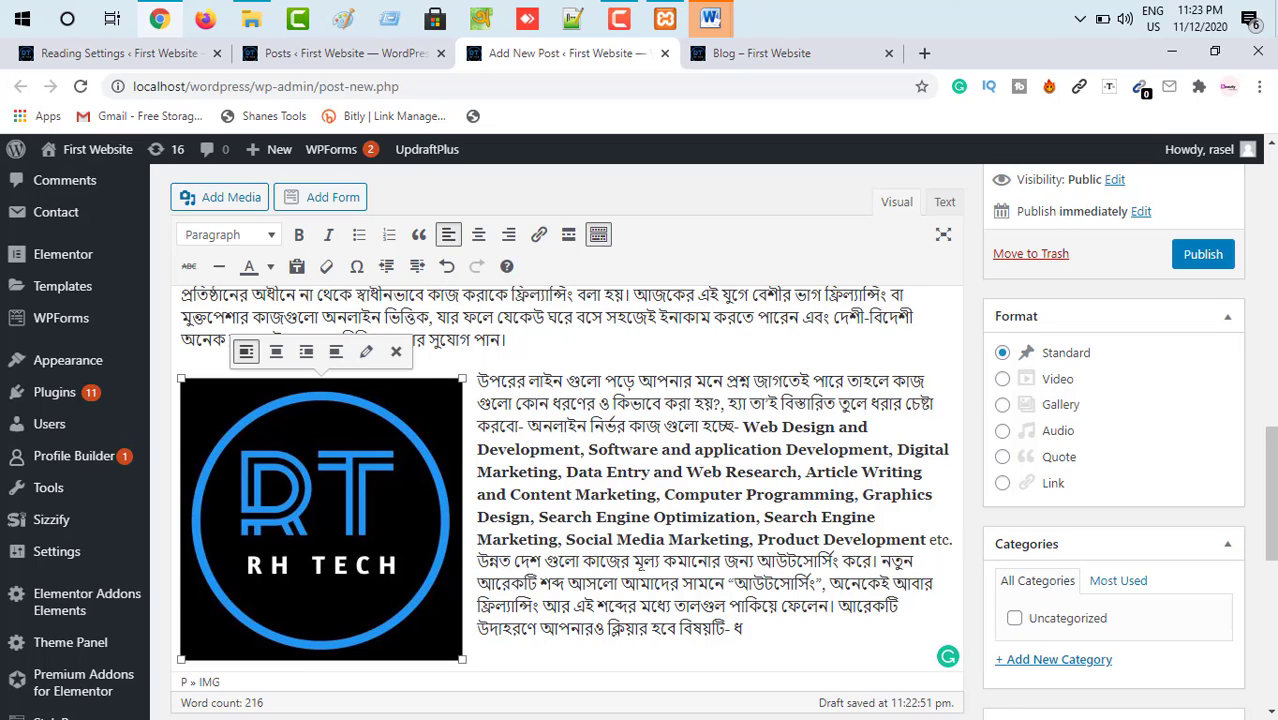
- Start adding a link to the RH Tech logo and copy the address of the site's Blog page for it
left_click(540, 238)
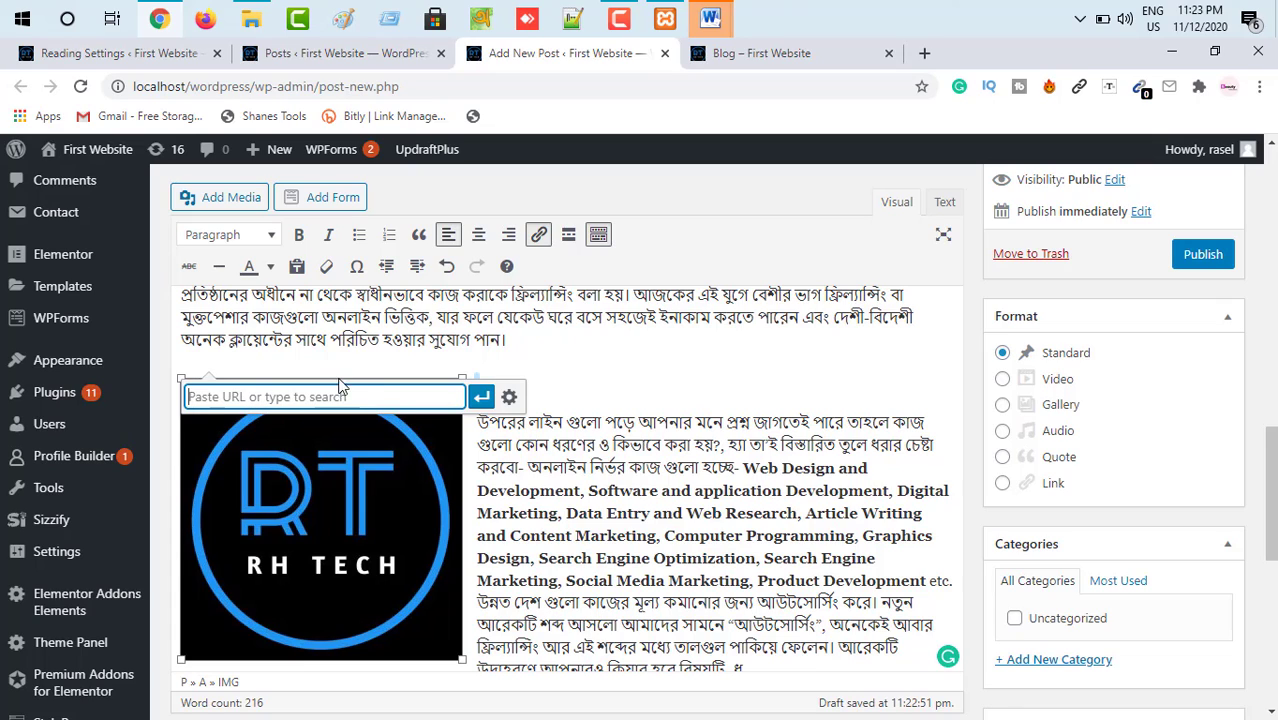
left_click(310, 87)
right_click(310, 90)
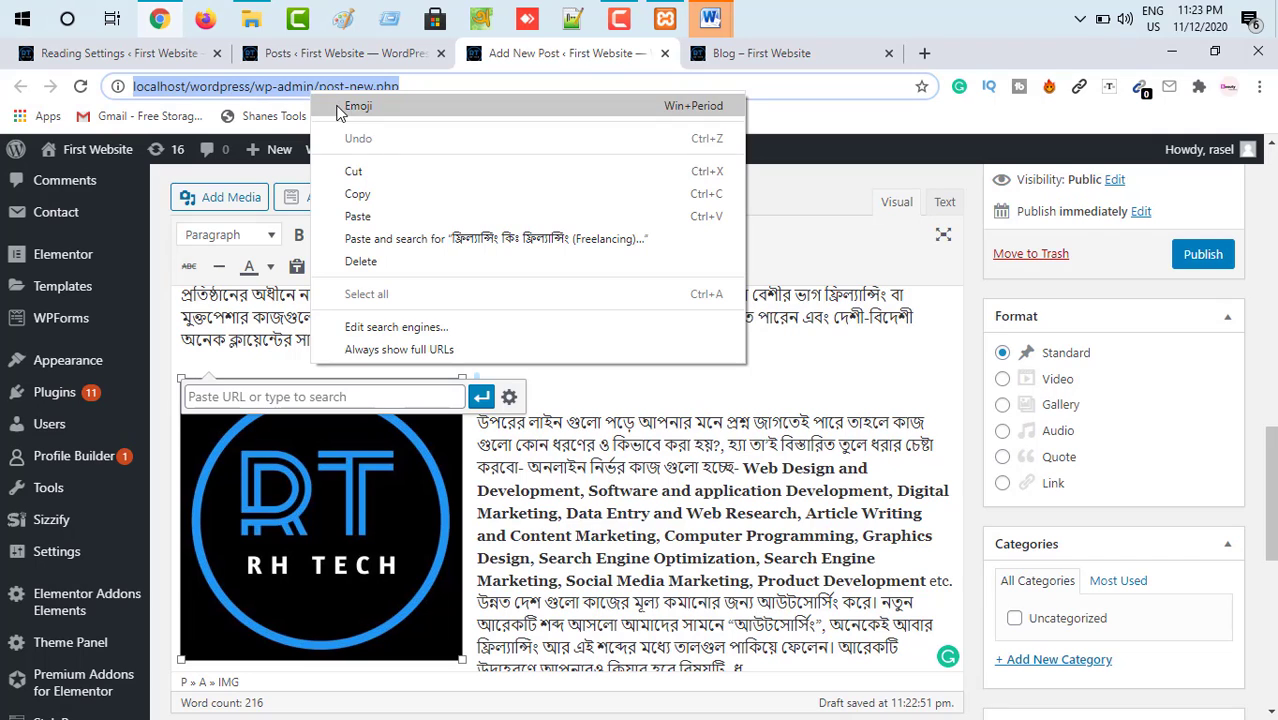
left_click(184, 62)
left_click(182, 59)
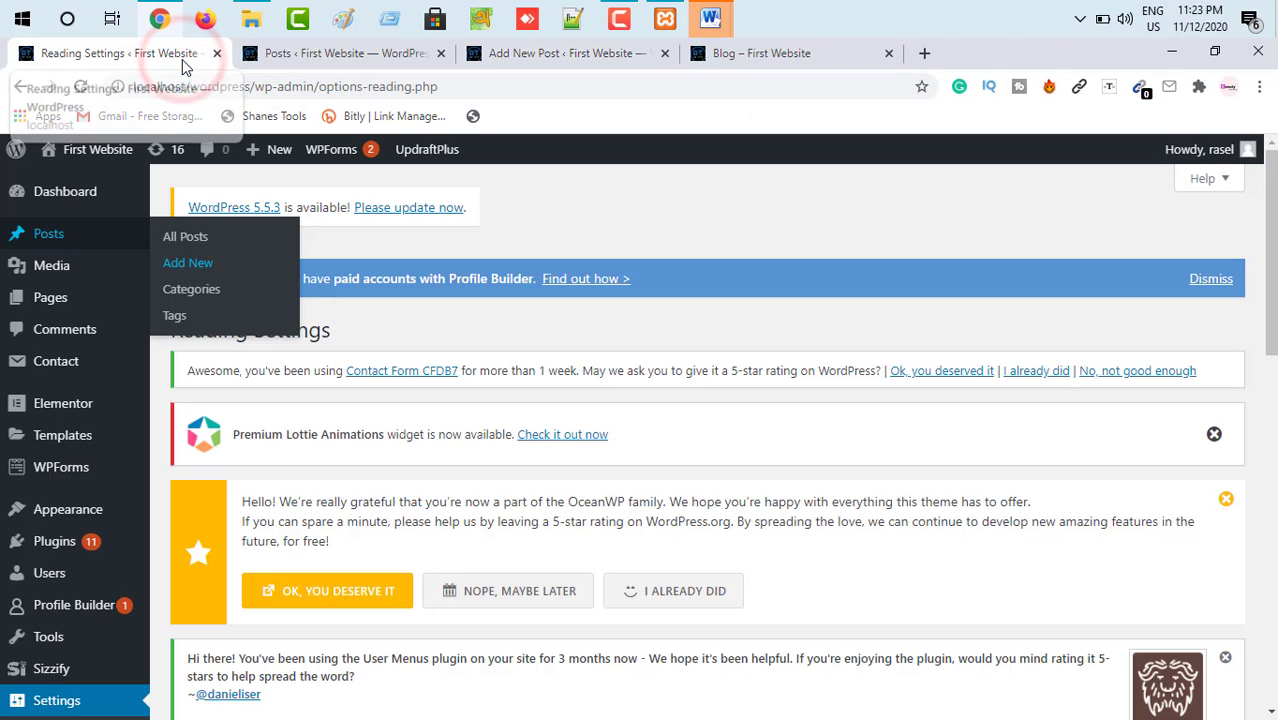
left_click(332, 62)
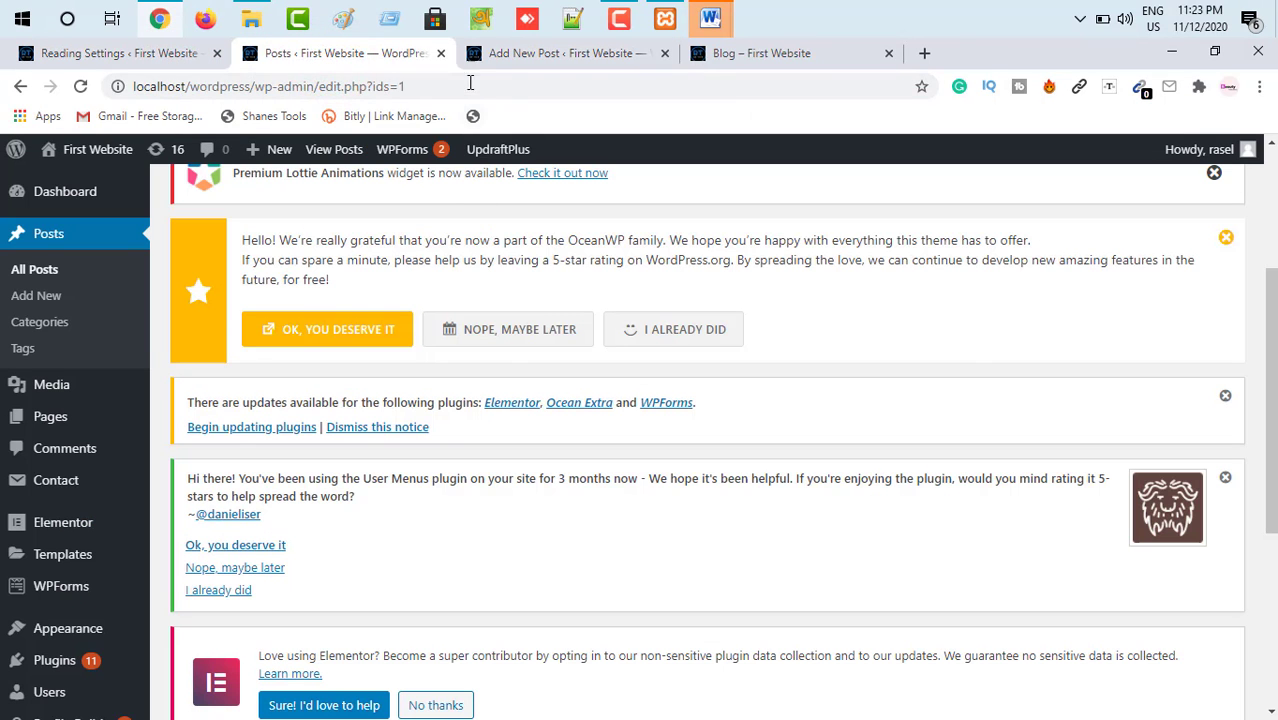
left_click(530, 55)
left_click(746, 54)
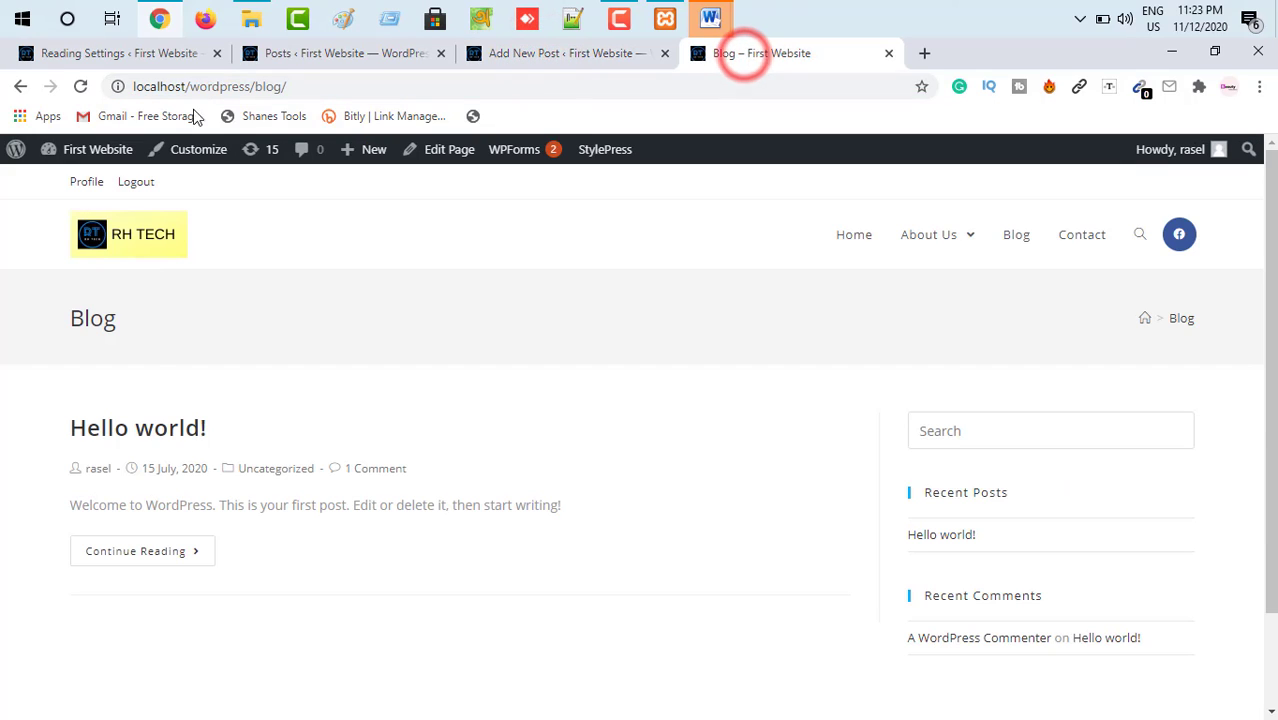
left_click(178, 86)
right_click(178, 86)
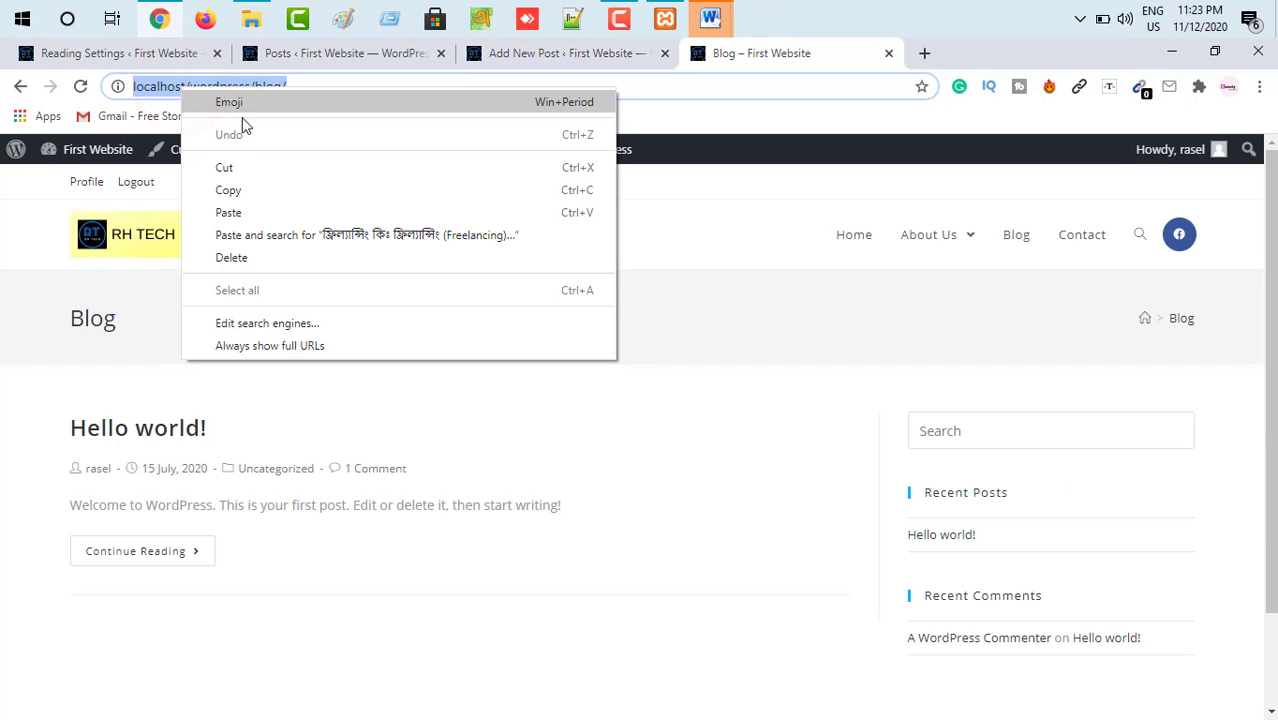
left_click(236, 189)
left_click(370, 53)
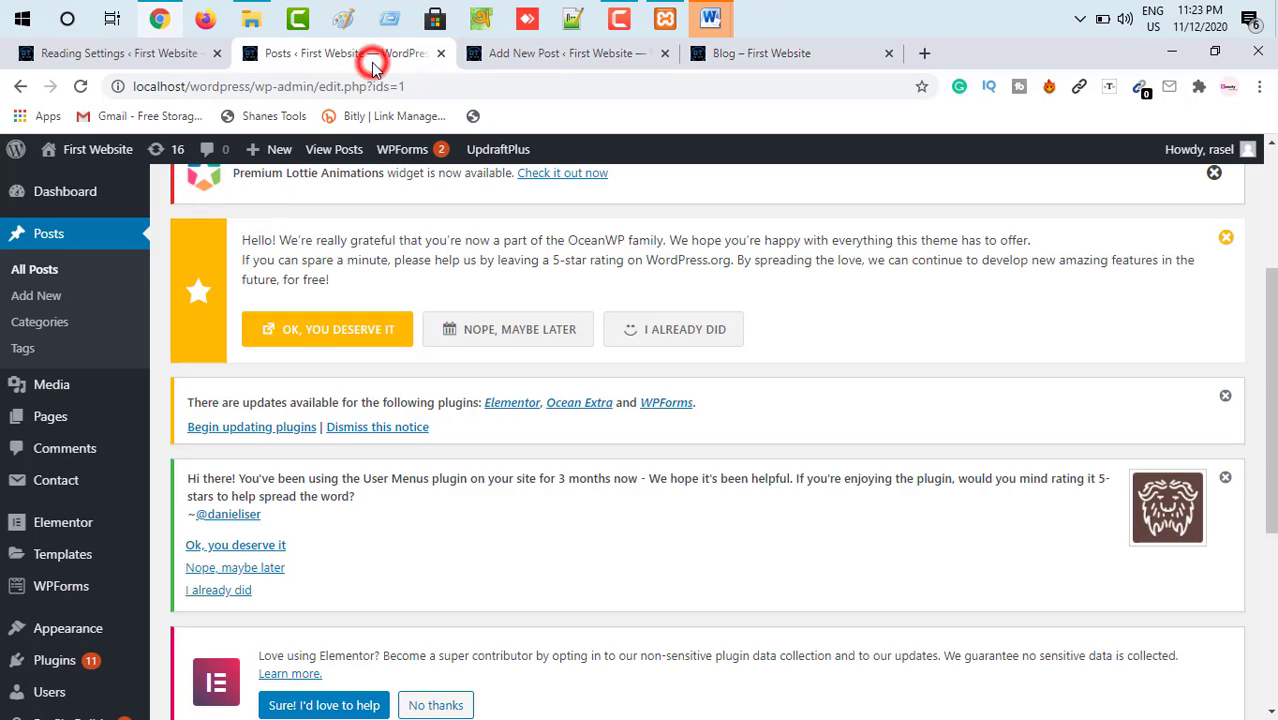
left_click(540, 58)
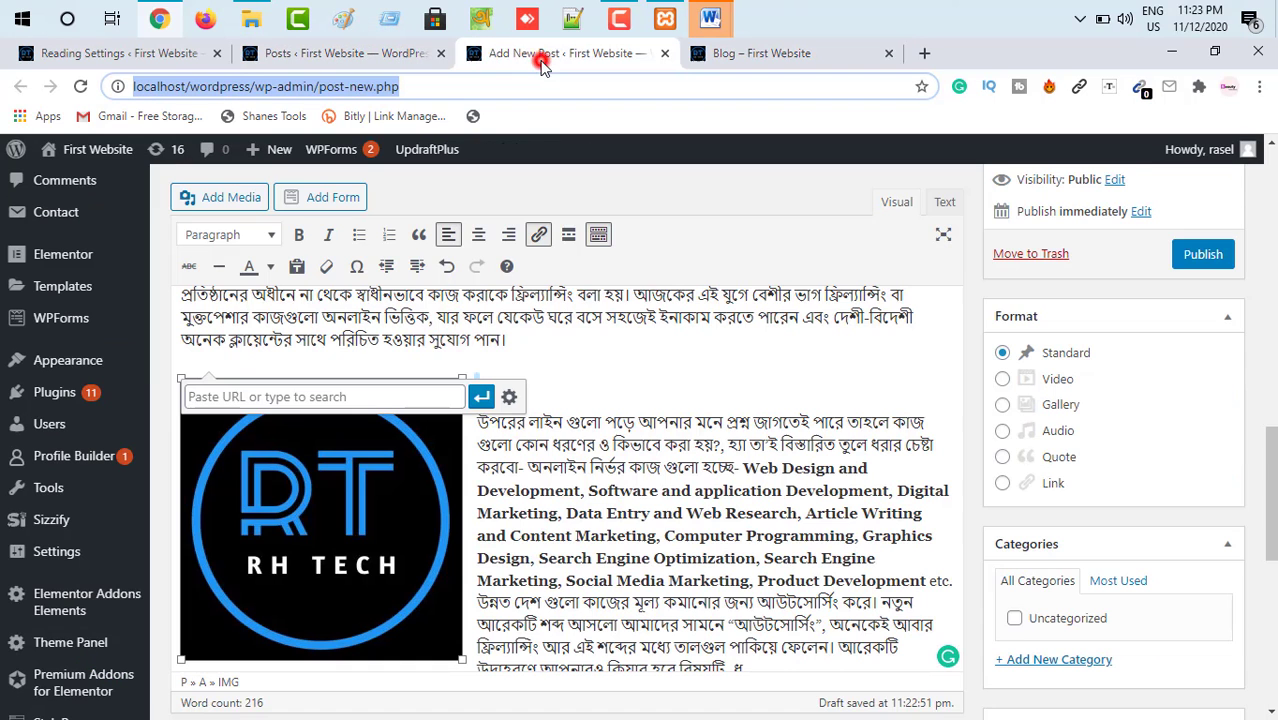
left_click(226, 398)
right_click(226, 400)
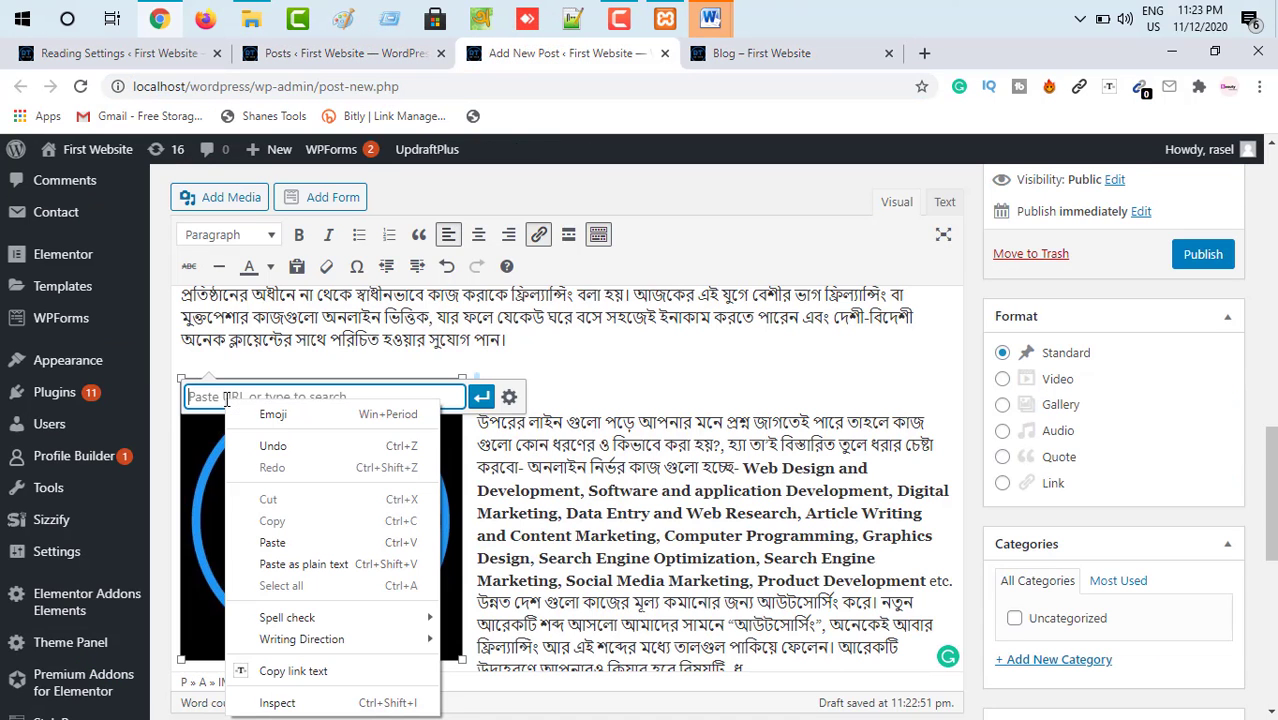
left_click(272, 543)
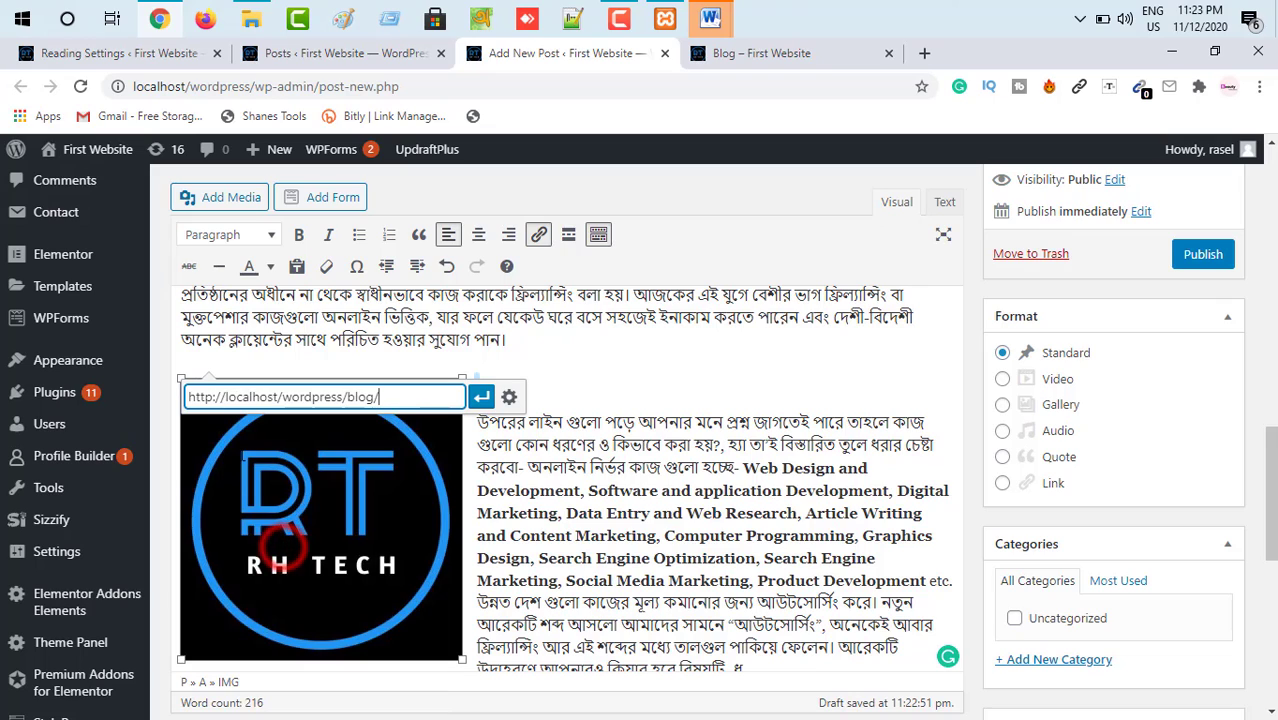
left_click(483, 399)
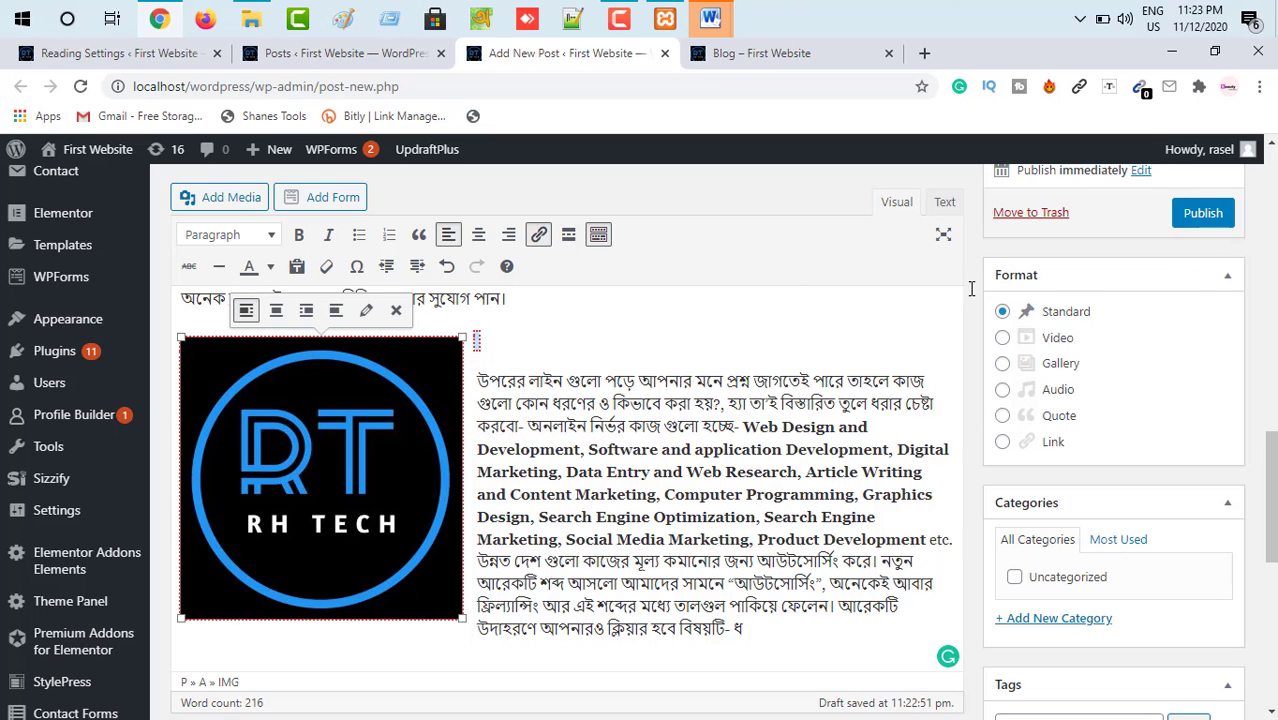
- Publish the freelancing post and open it from the reloaded Blog page
left_click(1201, 213)
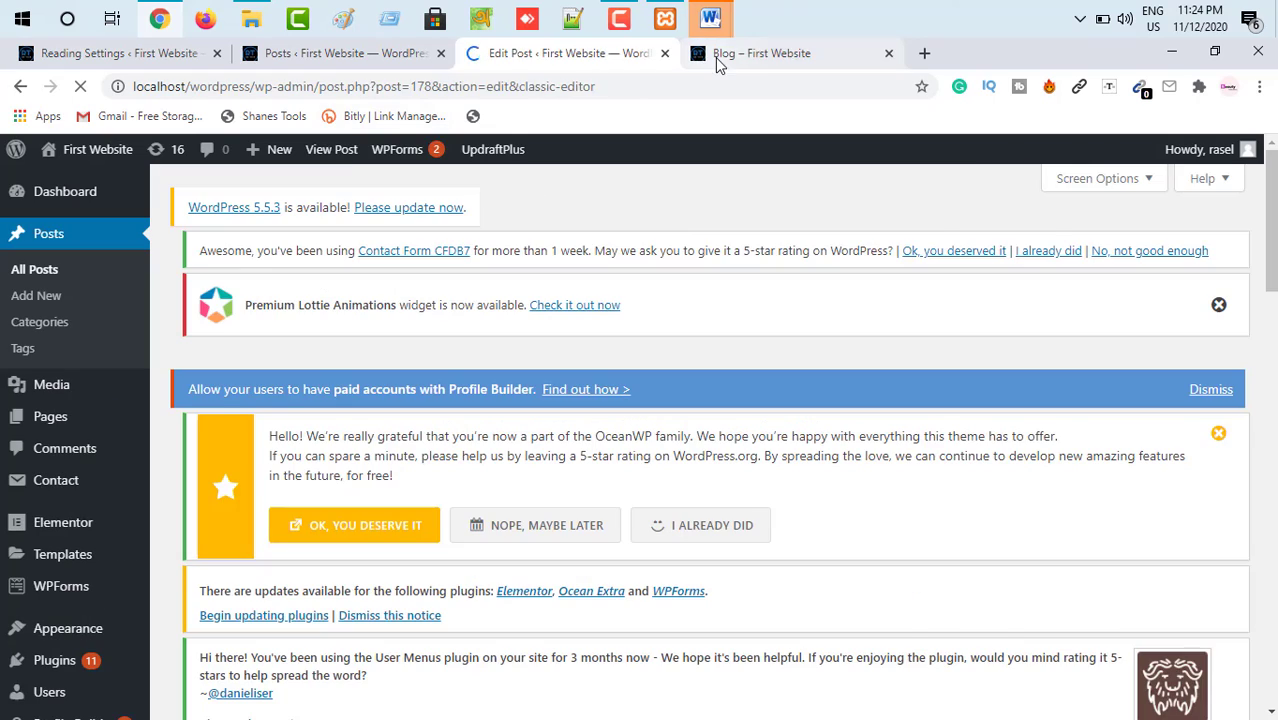
left_click(715, 55)
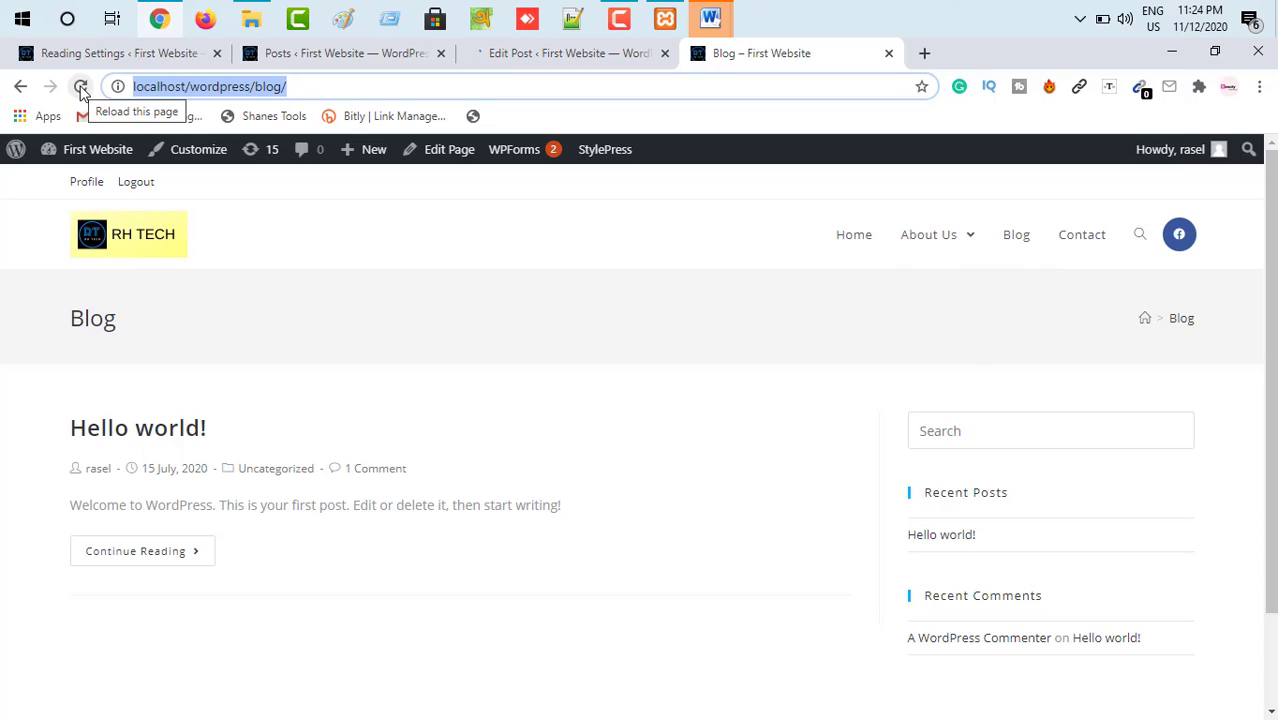
double_click(112, 320)
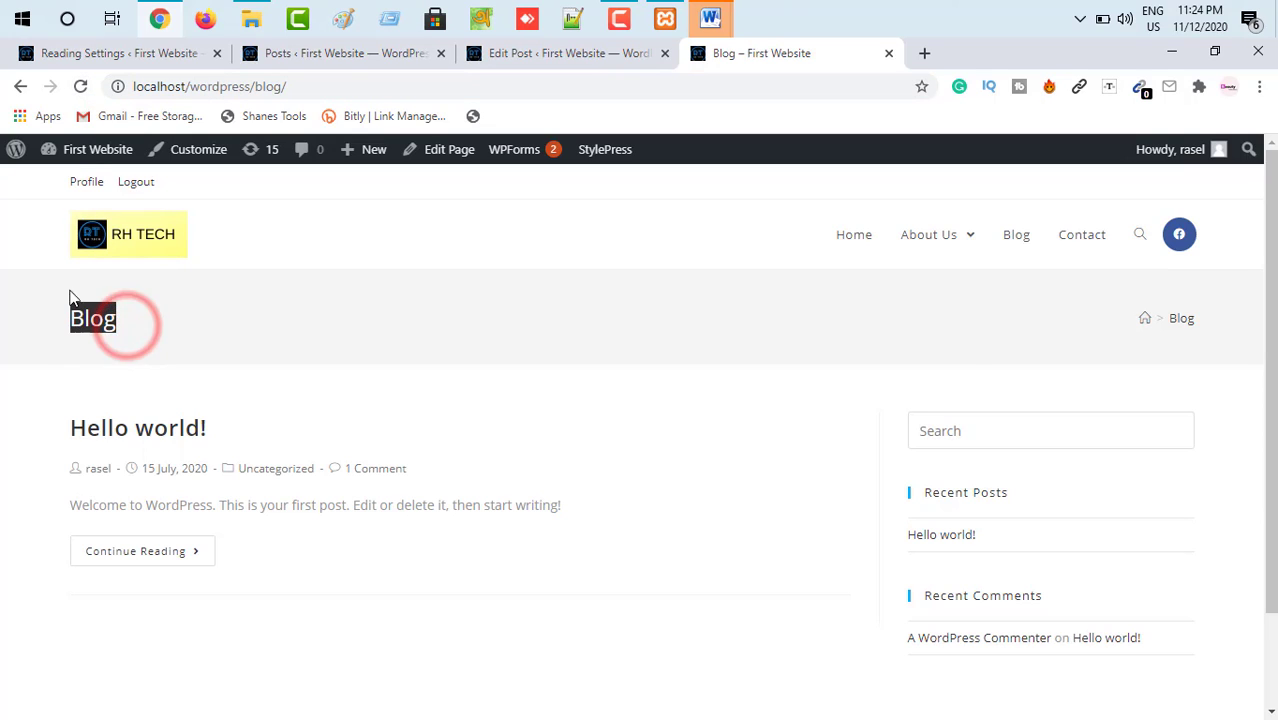
left_click(80, 88)
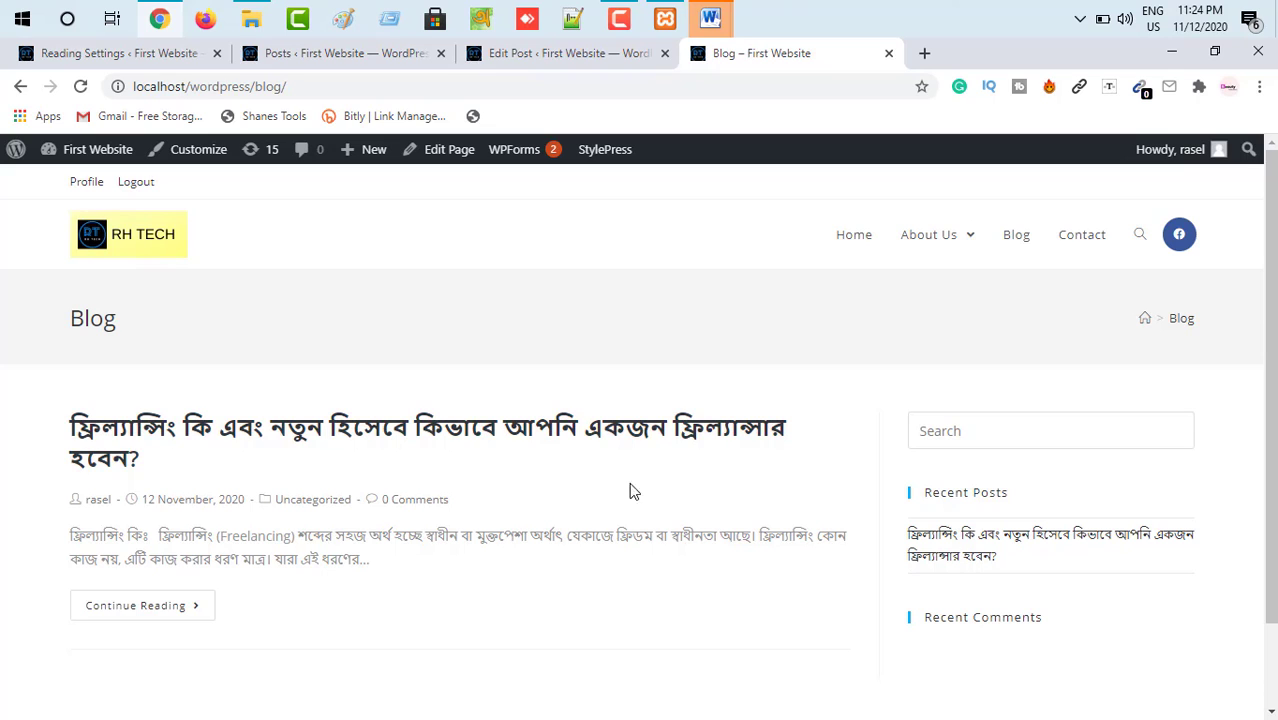
scroll(352, 515, "down", 2)
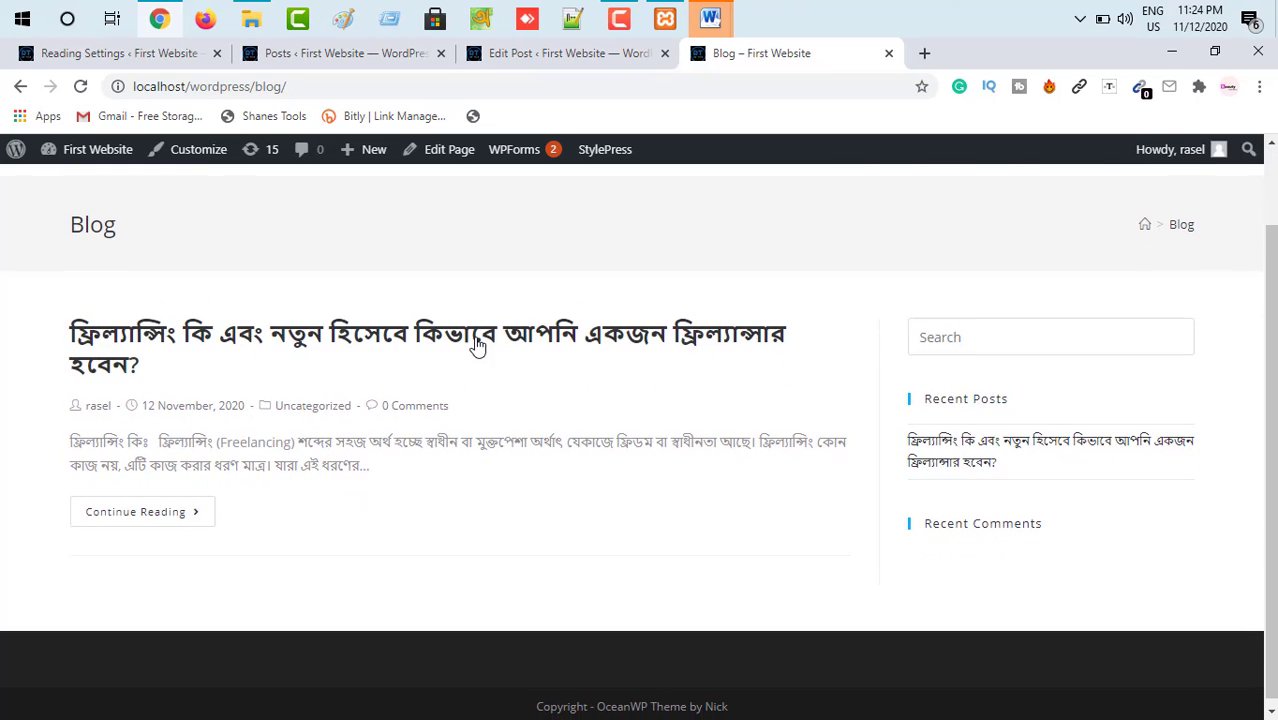
left_click(190, 336)
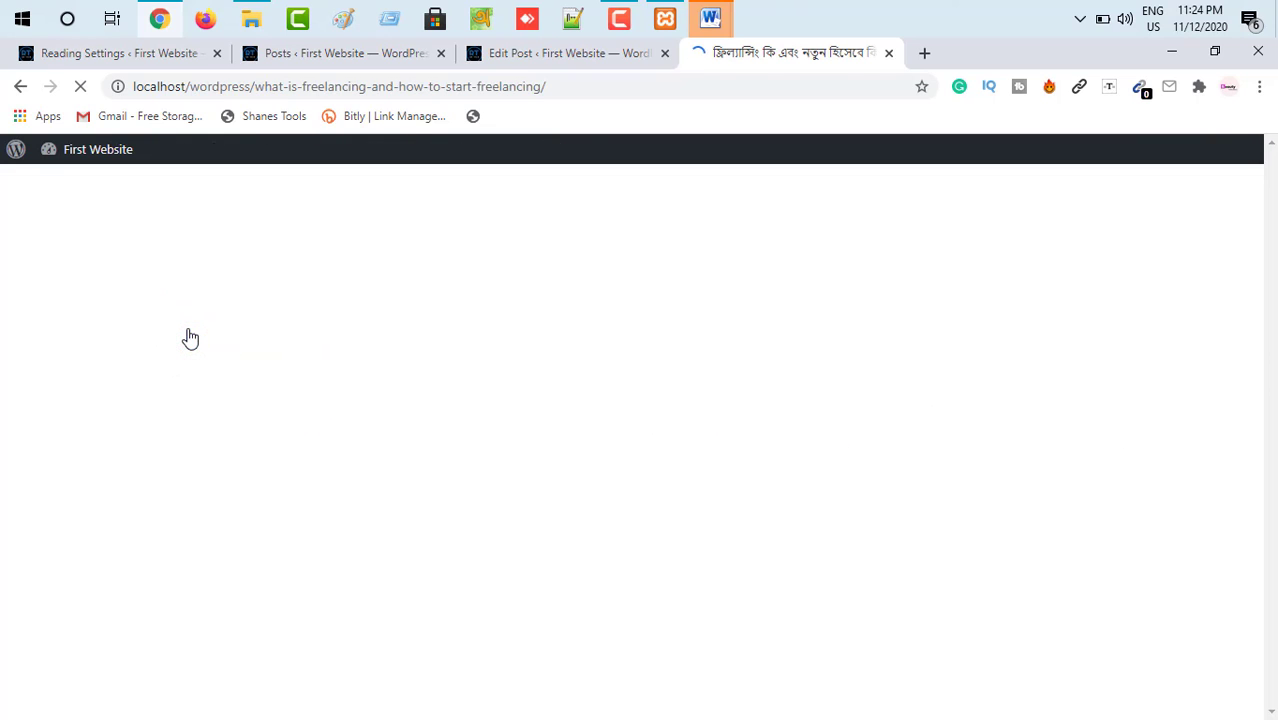
- Review the published freelancing post, follow the link on its RH Tech logo and return to the post
scroll(297, 554, "down", 8)
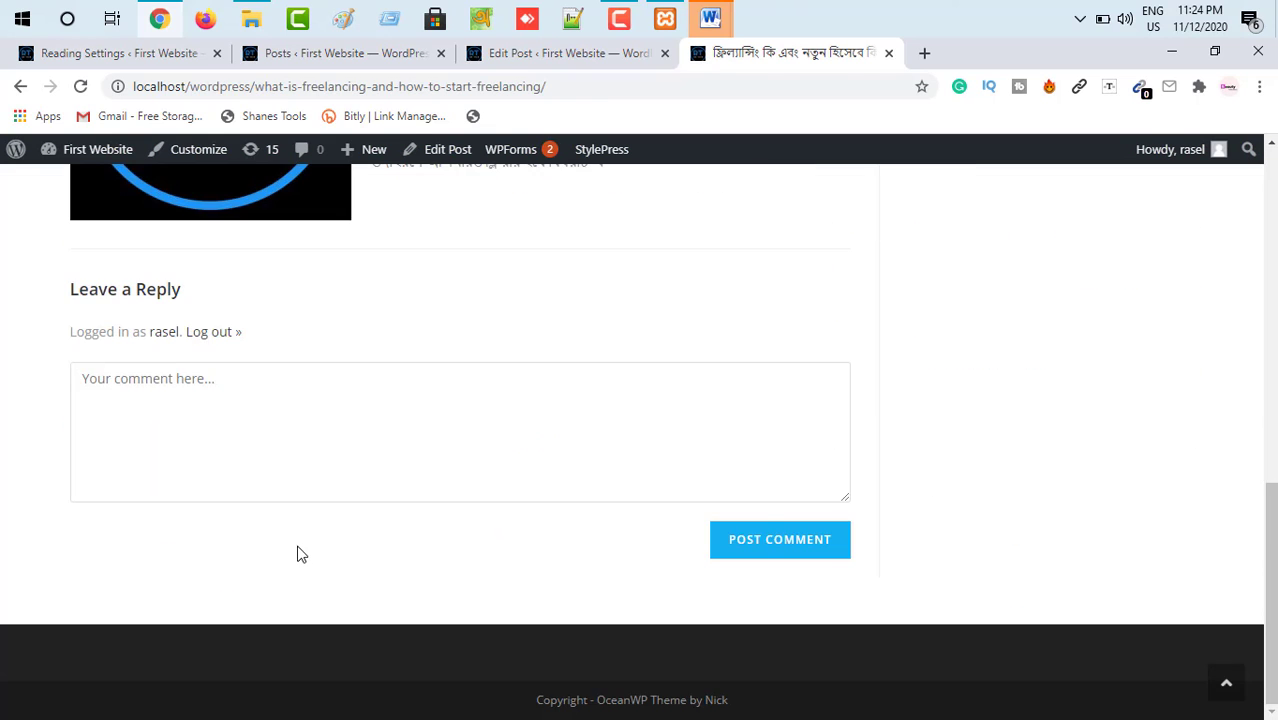
scroll(297, 552, "up", 15)
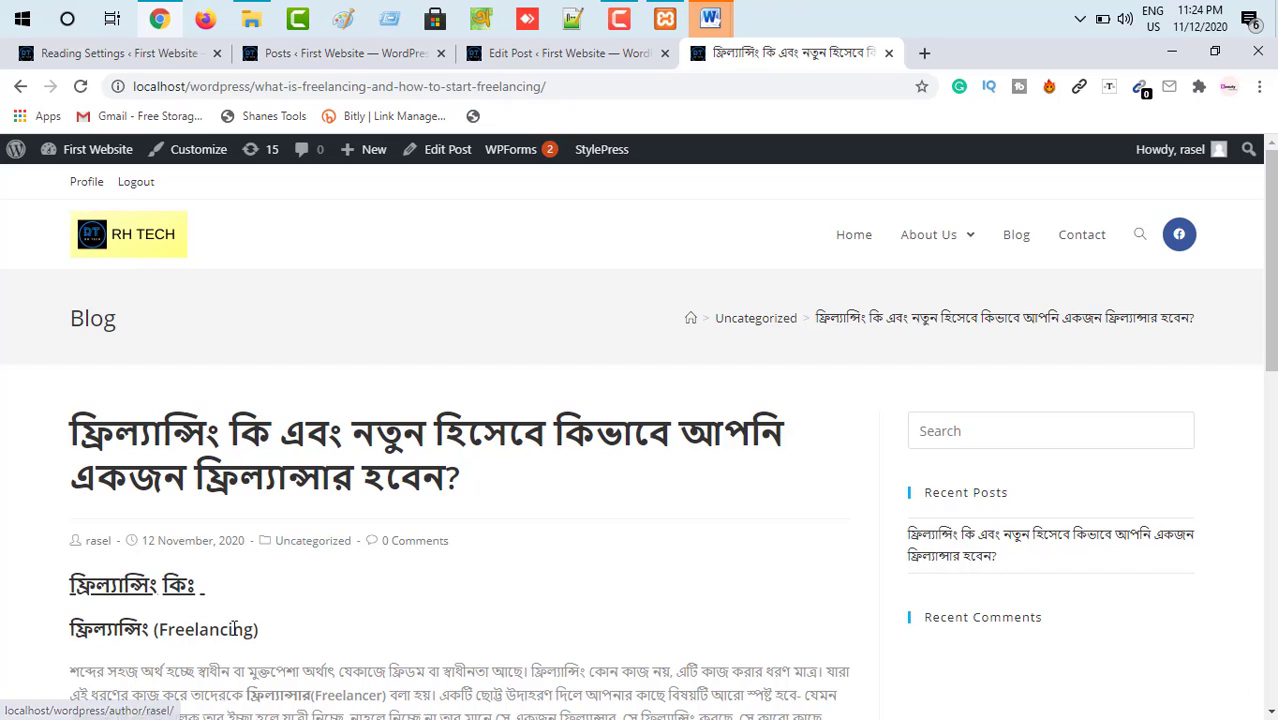
scroll(284, 636, "down", 3)
scroll(284, 636, "down", 2)
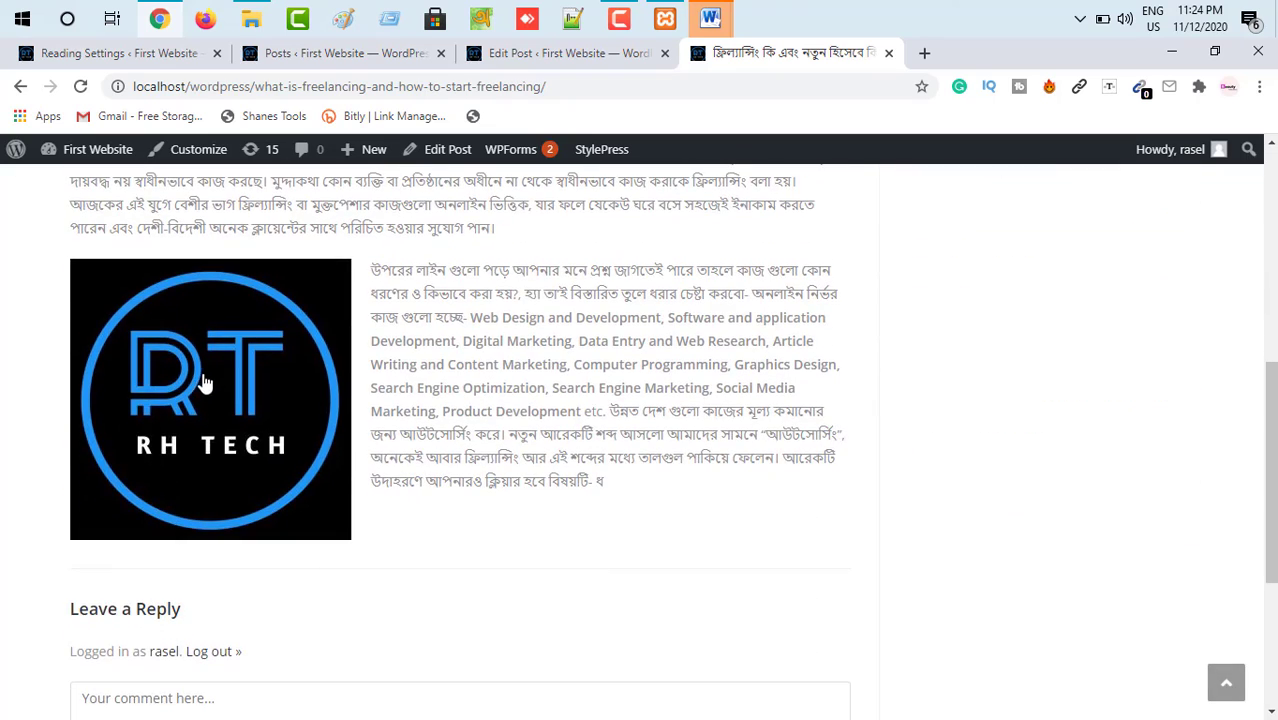
left_click(190, 386)
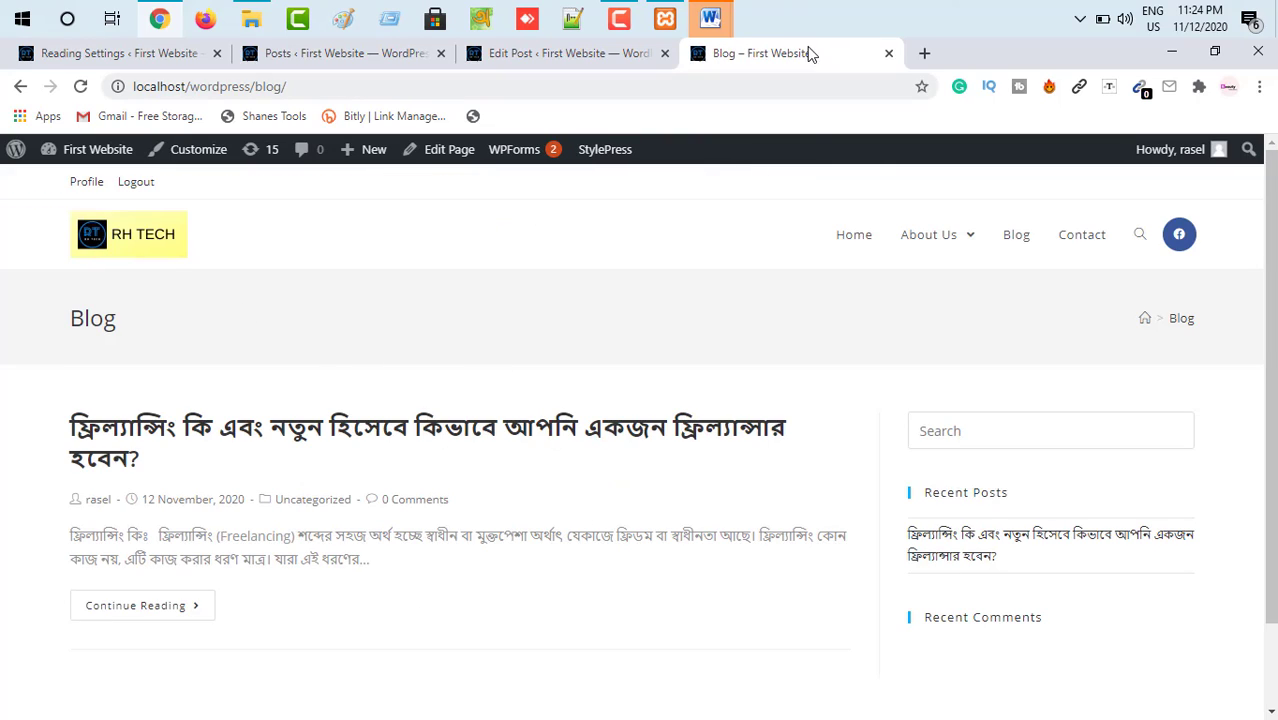
left_click(20, 86)
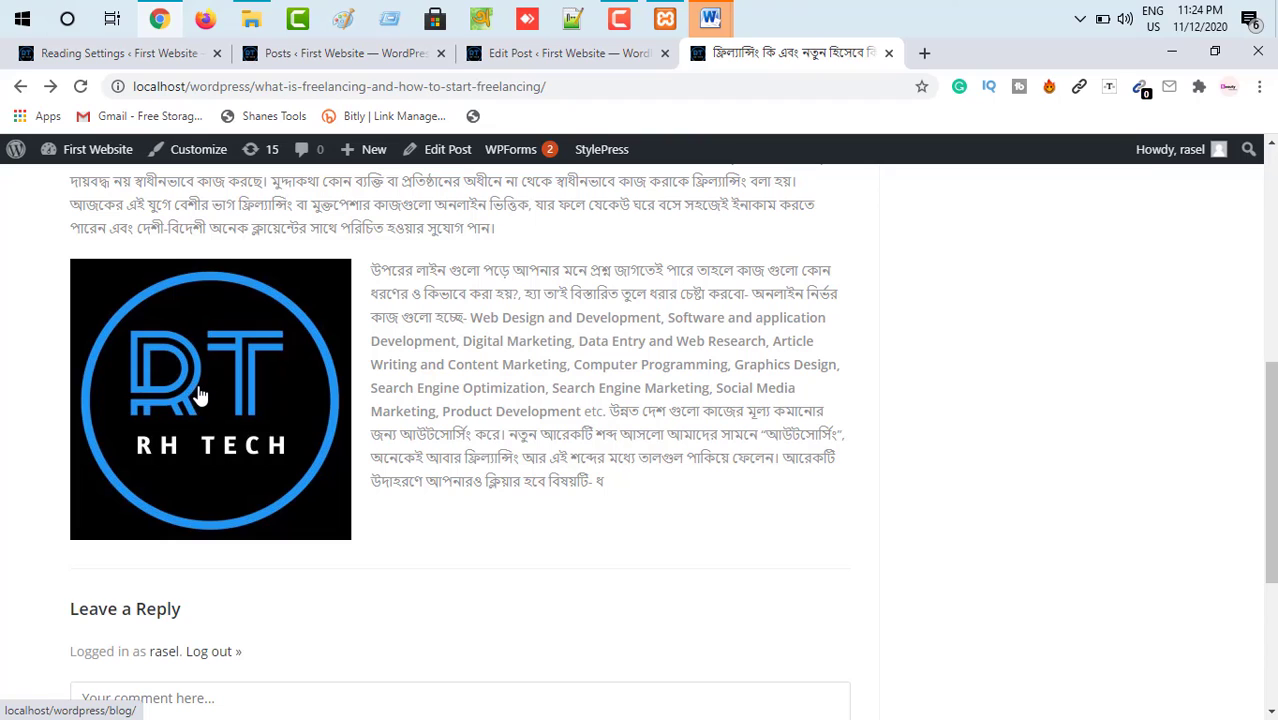
- Open the logo's link in a separate browser tab, compare it with the post and close that tab
right_click(155, 330)
left_click(185, 334)
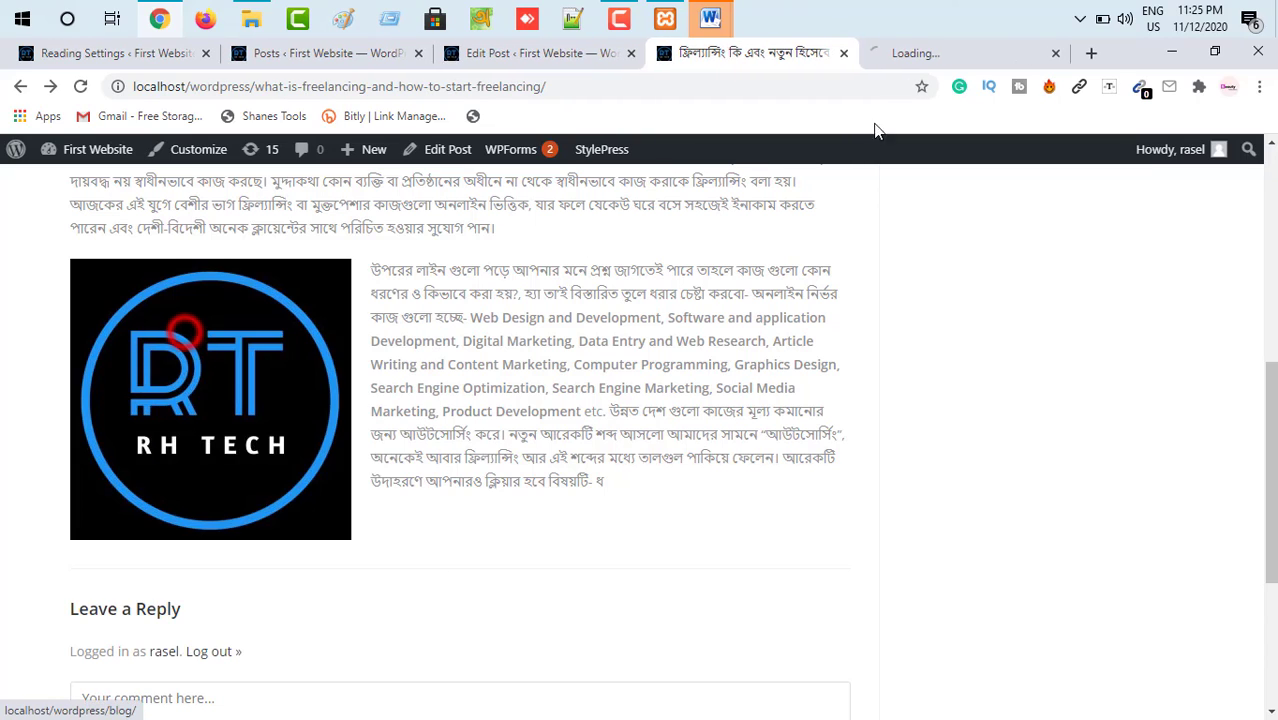
left_click(928, 53)
left_click(750, 52)
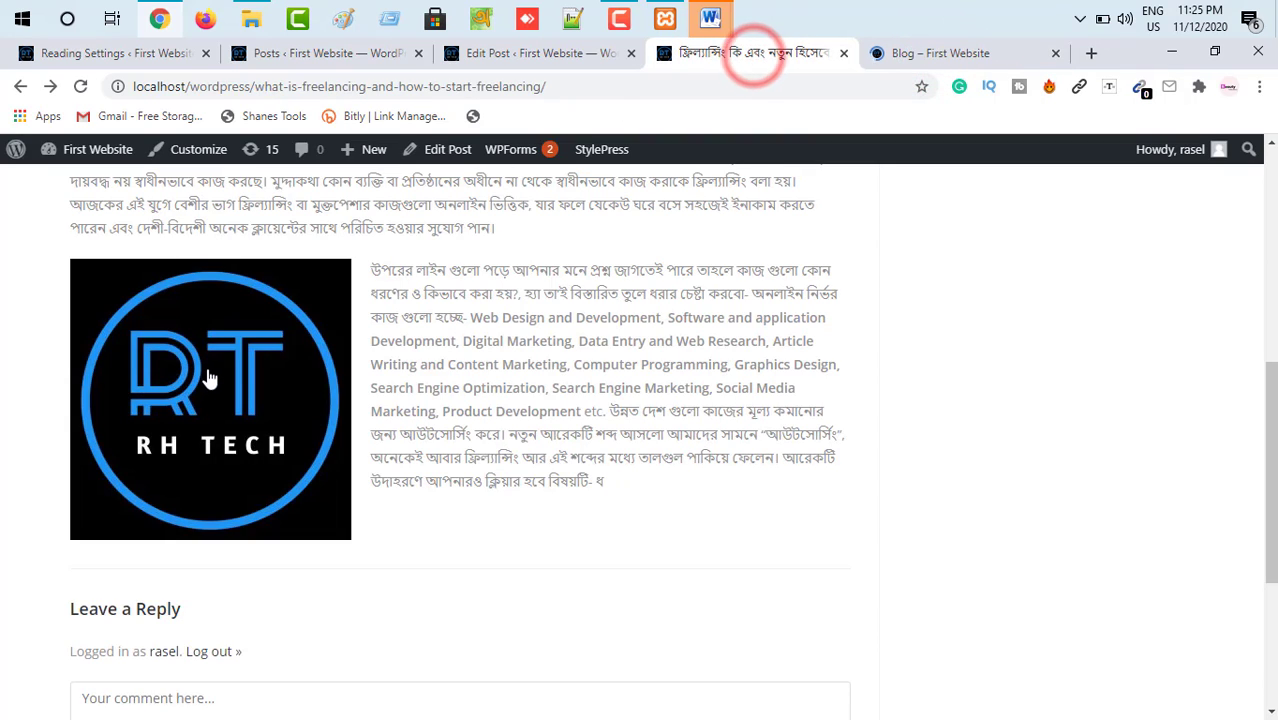
left_click(936, 55)
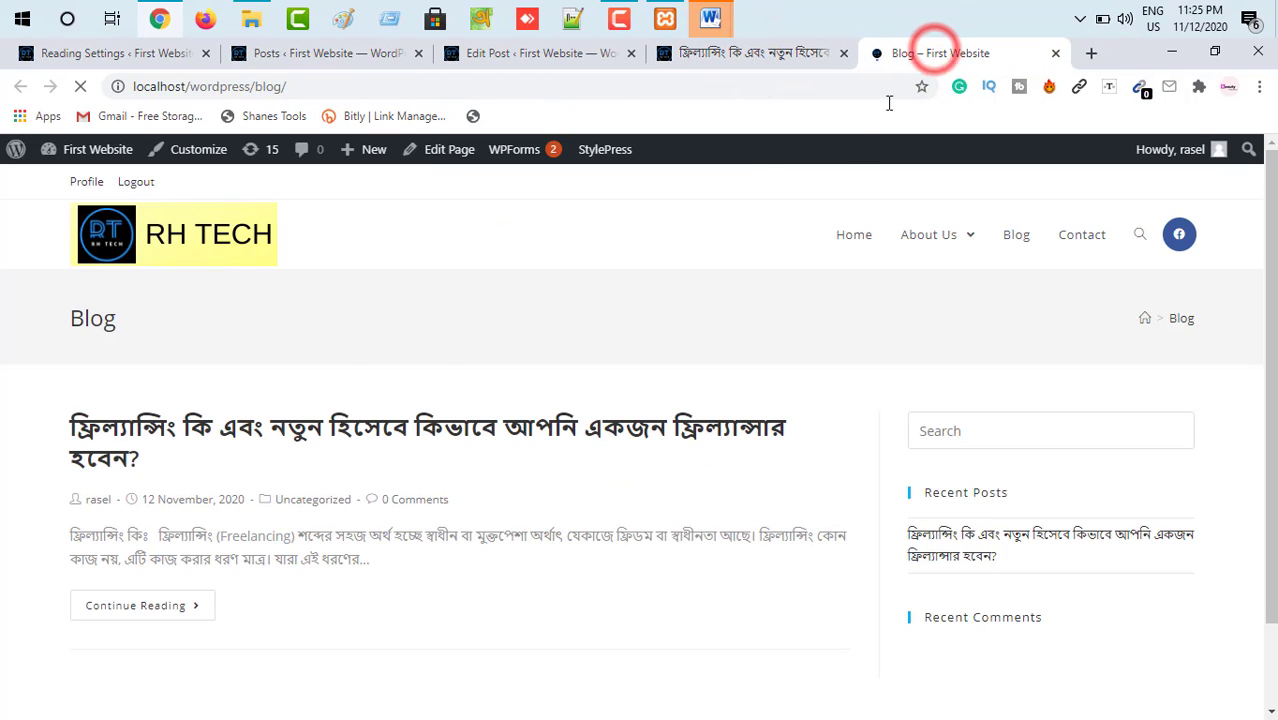
left_click(743, 58)
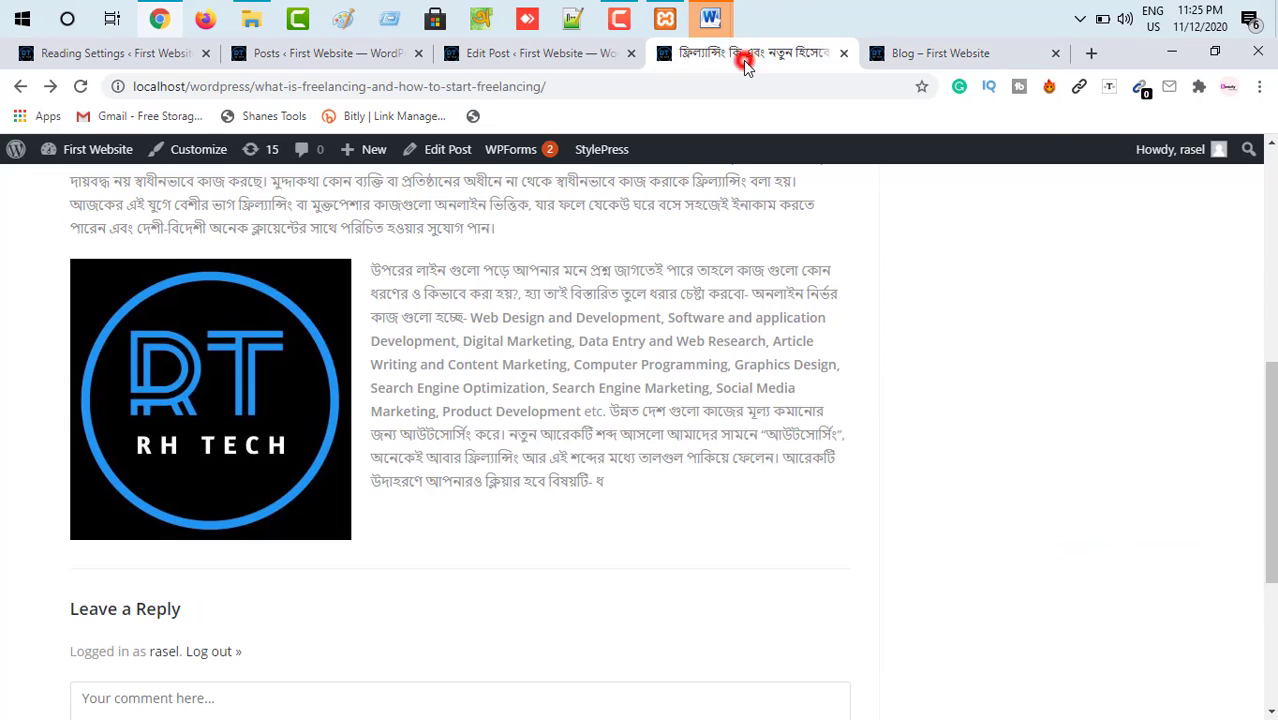
left_click(1056, 53)
left_click(503, 56)
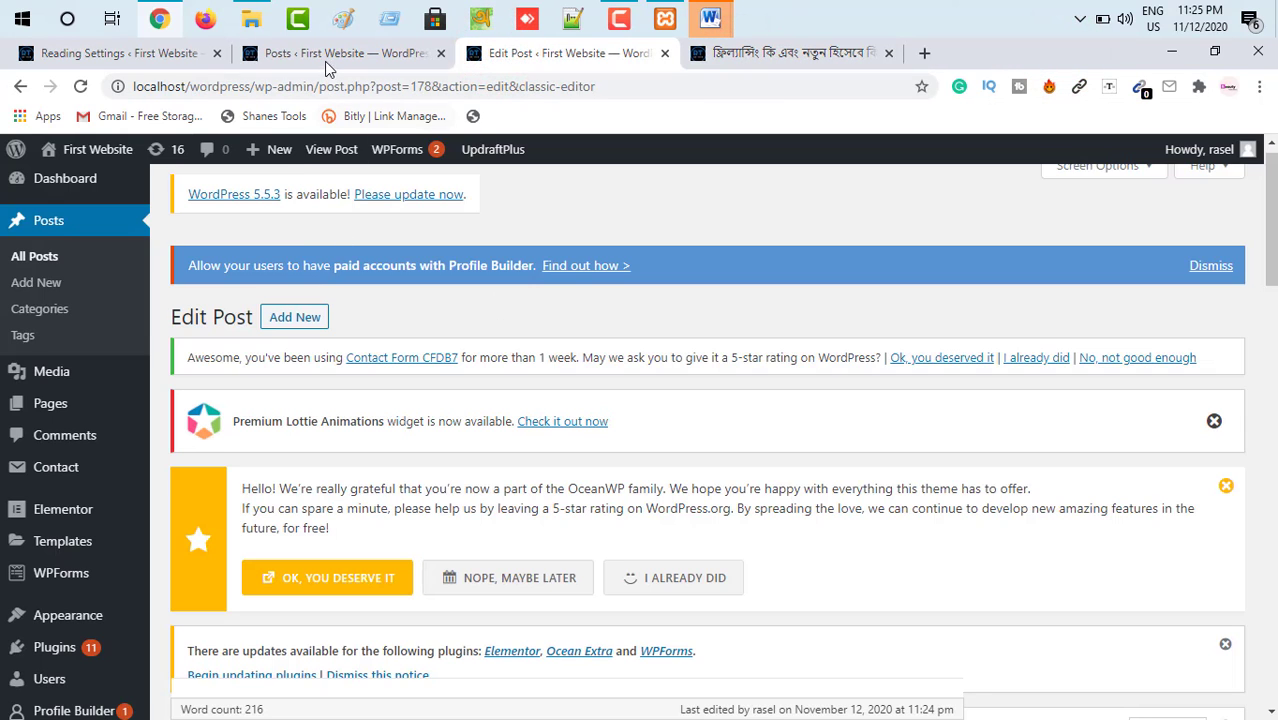
left_click(328, 53)
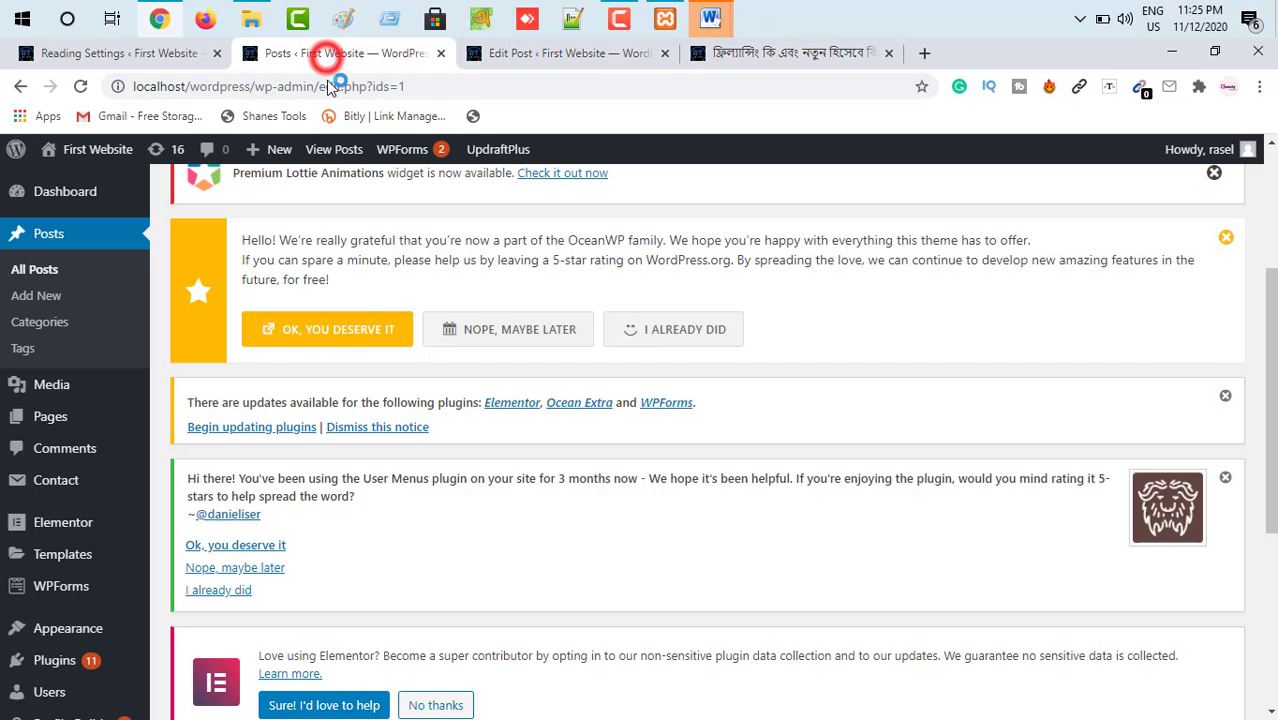
scroll(490, 488, "down", 3)
scroll(495, 450, "up", 10)
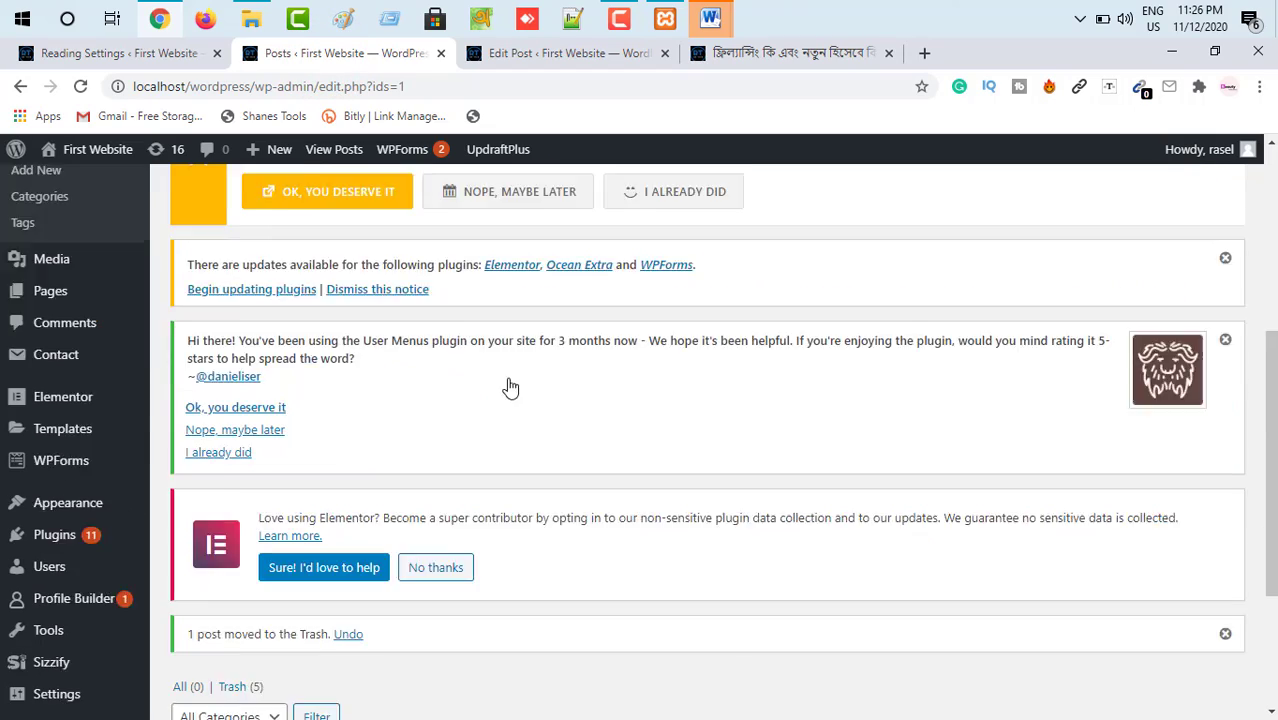
- Return to the post editor and check the image details of the RH Tech logo
left_click(536, 60)
scroll(536, 530, "down", 10)
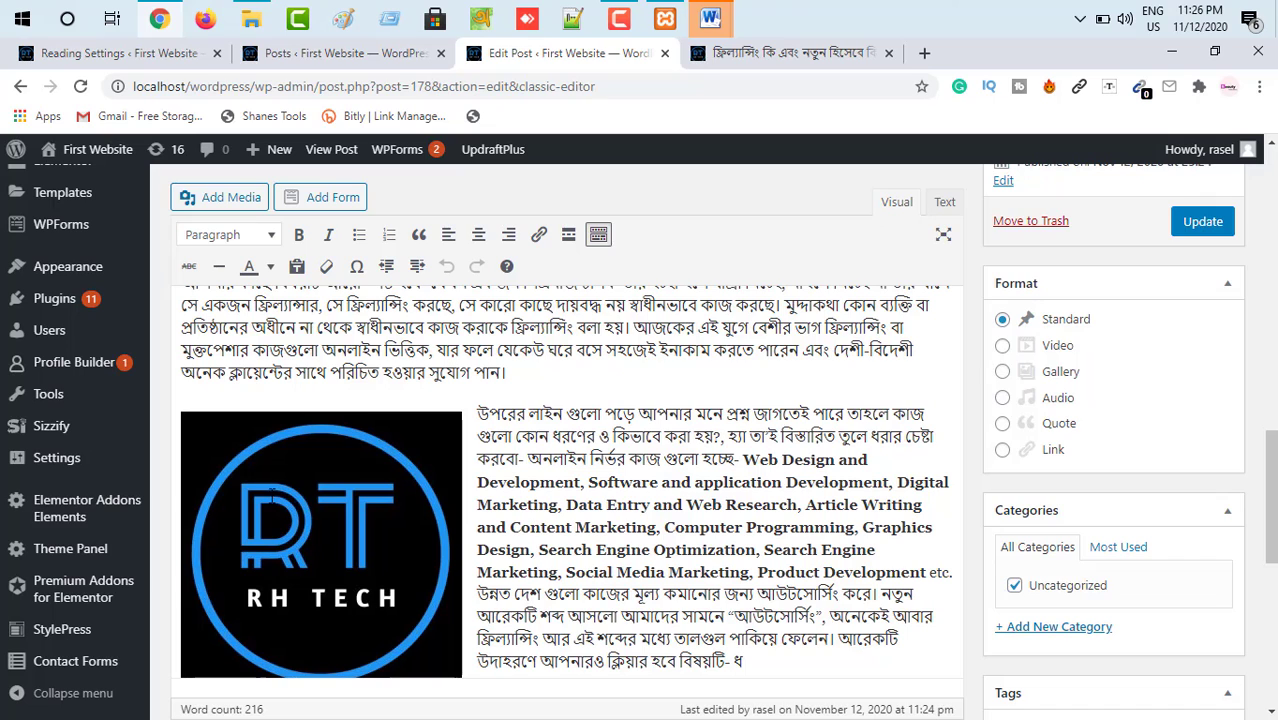
scroll(272, 497, "down", 2)
scroll(566, 490, "up", 2)
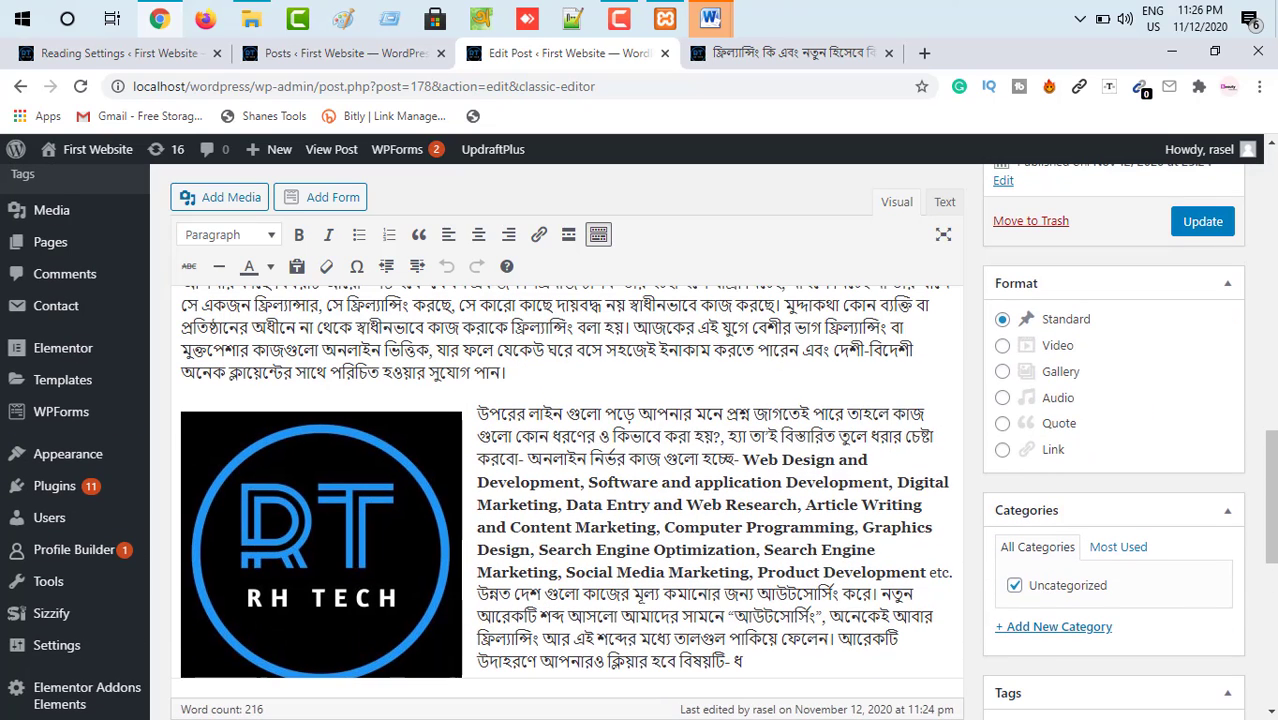
left_click(322, 512)
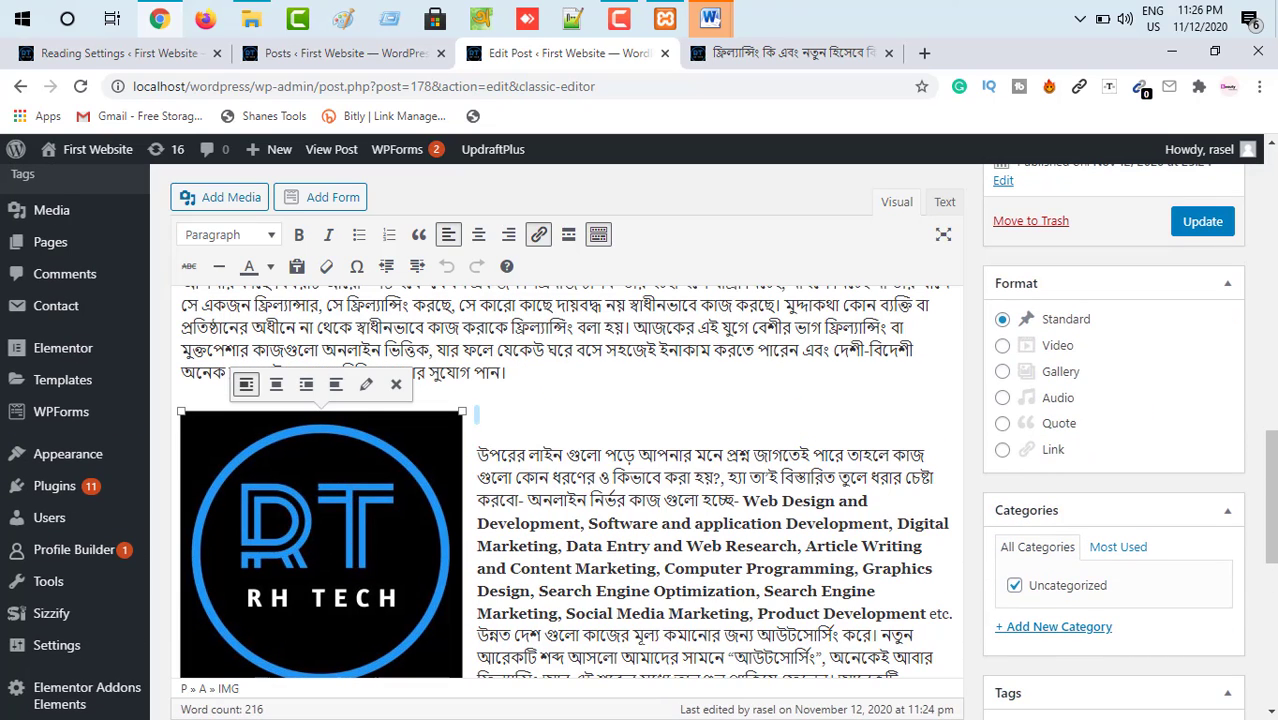
scroll(386, 451, "down", 2)
scroll(386, 451, "up", 2)
left_click(366, 384)
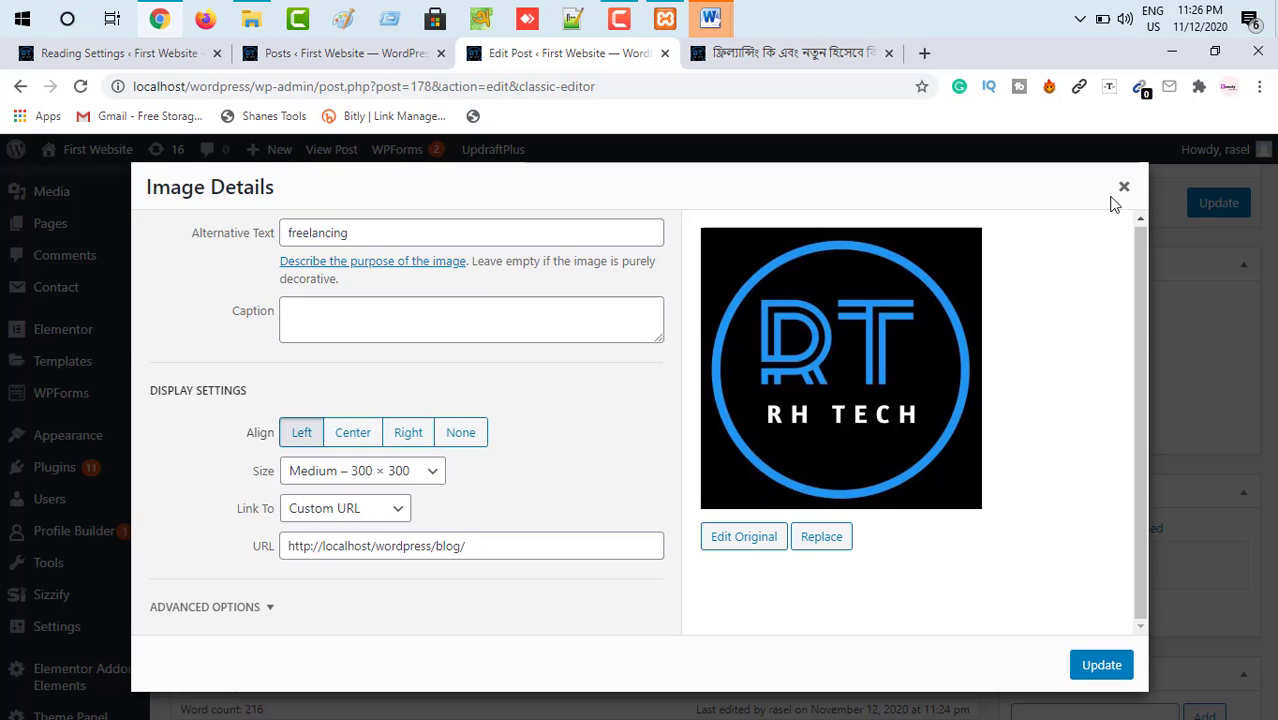
left_click(1122, 187)
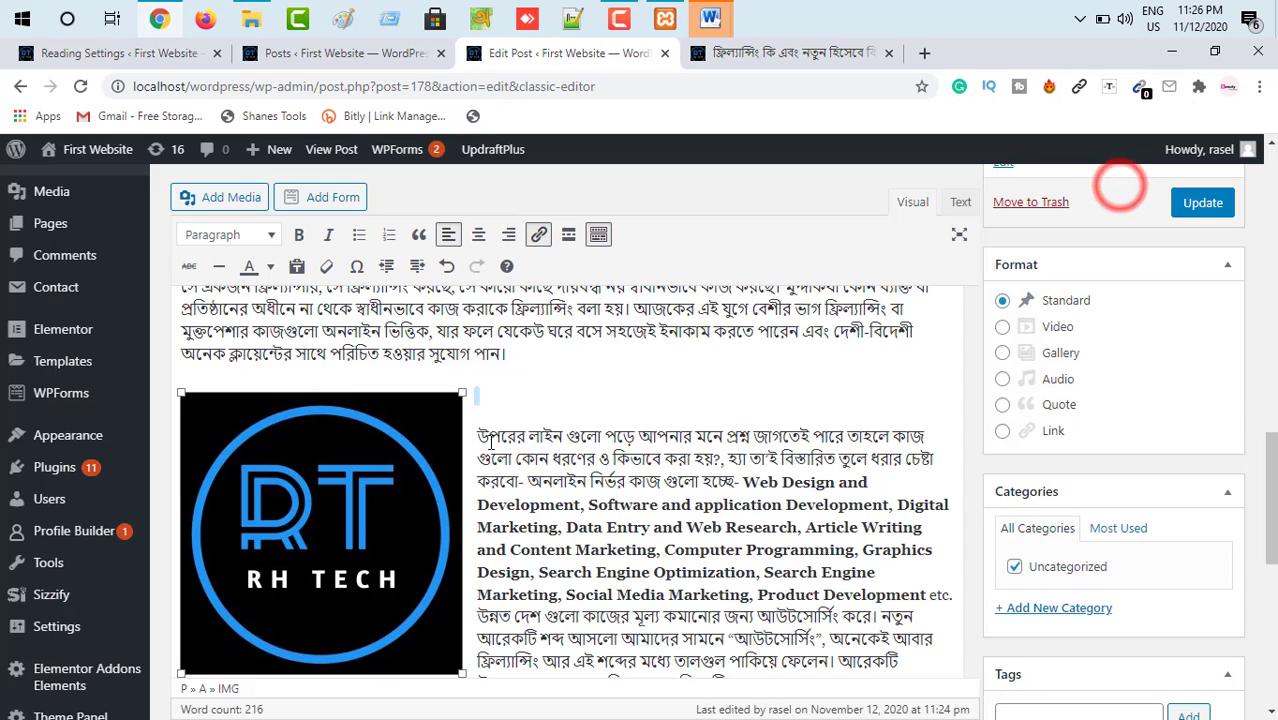
- Set the RH Tech logo's link to open in a new tab and update the post
left_click(538, 236)
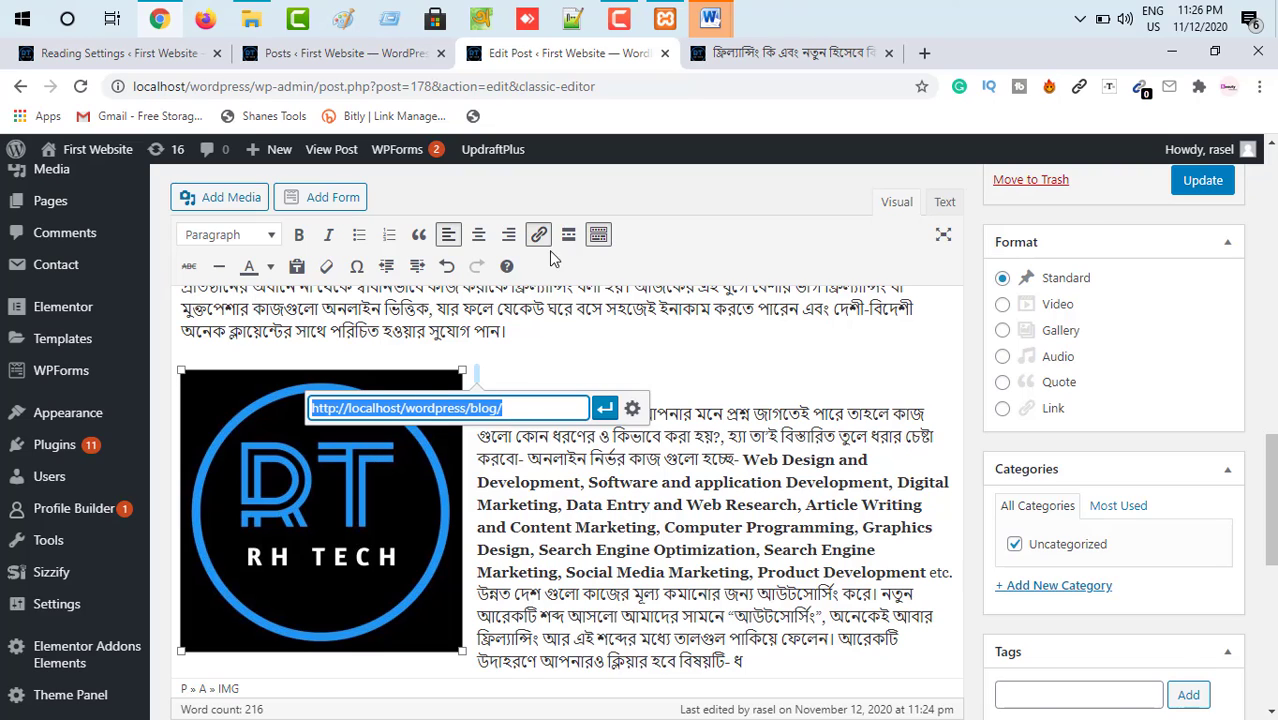
left_click(632, 410)
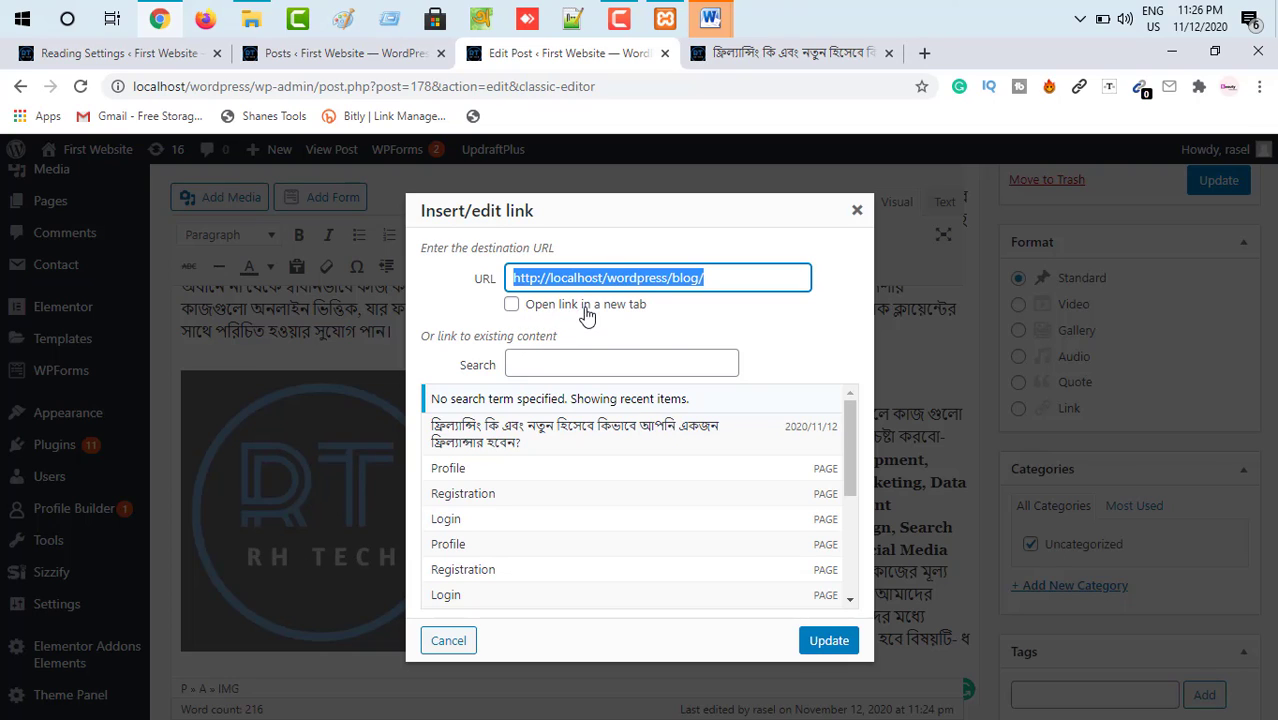
left_click(510, 306)
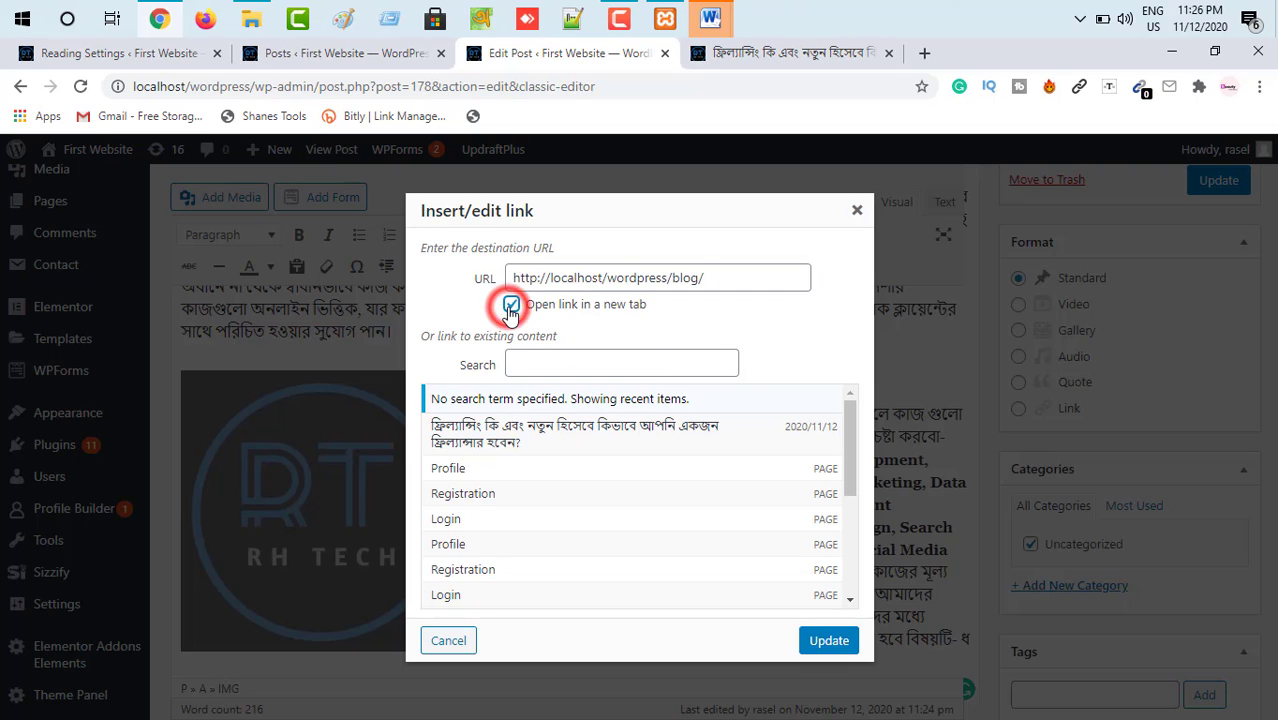
left_click(820, 640)
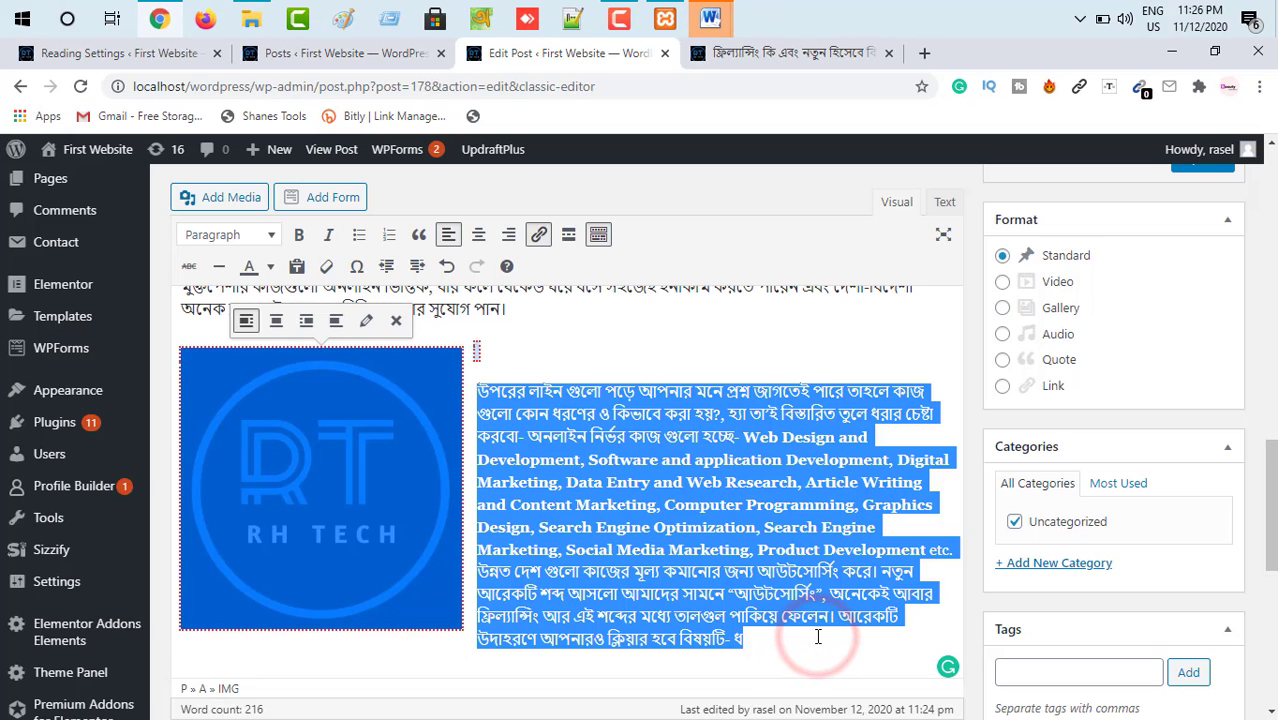
- Reopen the post from the reloaded Blog page, test the logo's link and close the tab it opens
left_click(738, 55)
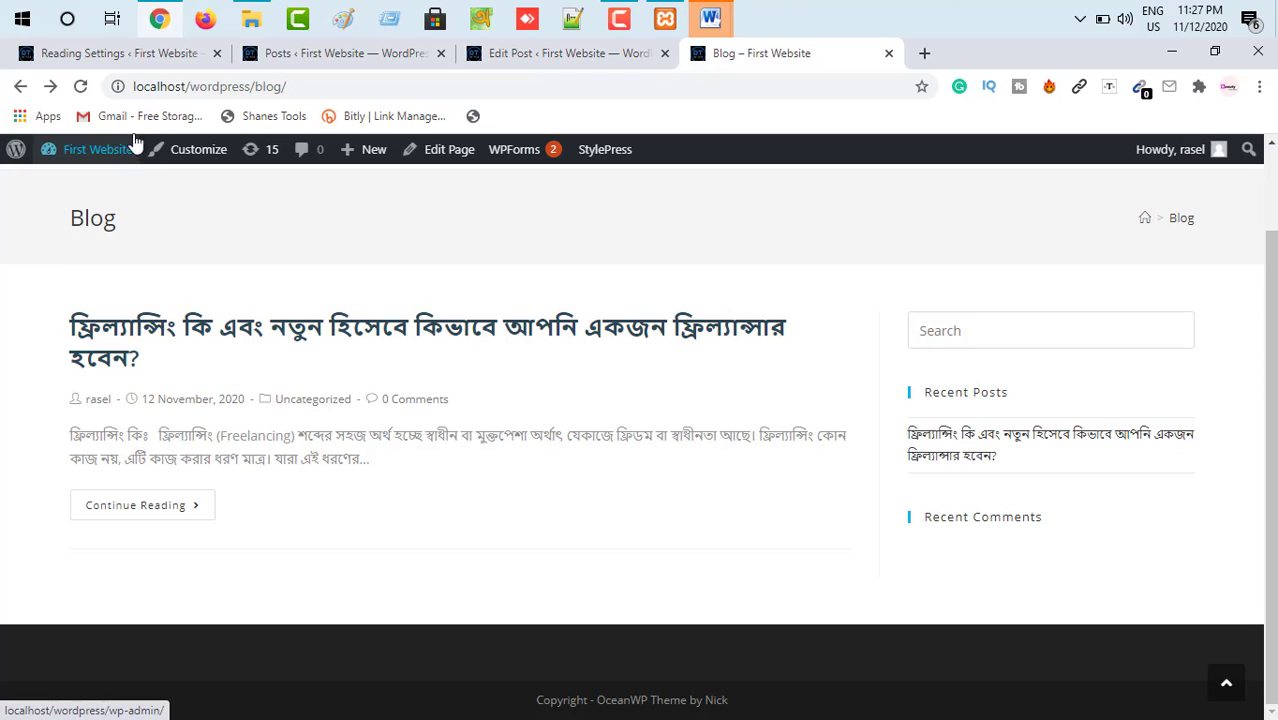
left_click(81, 86)
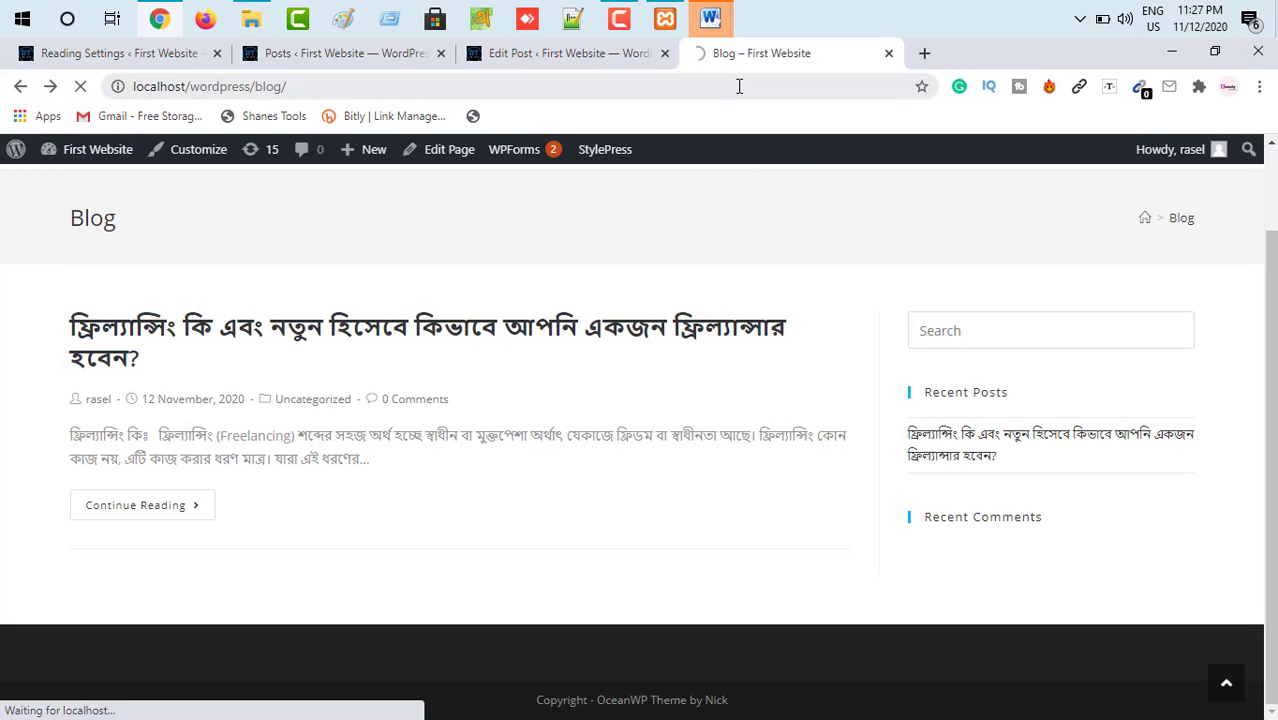
left_click(214, 332)
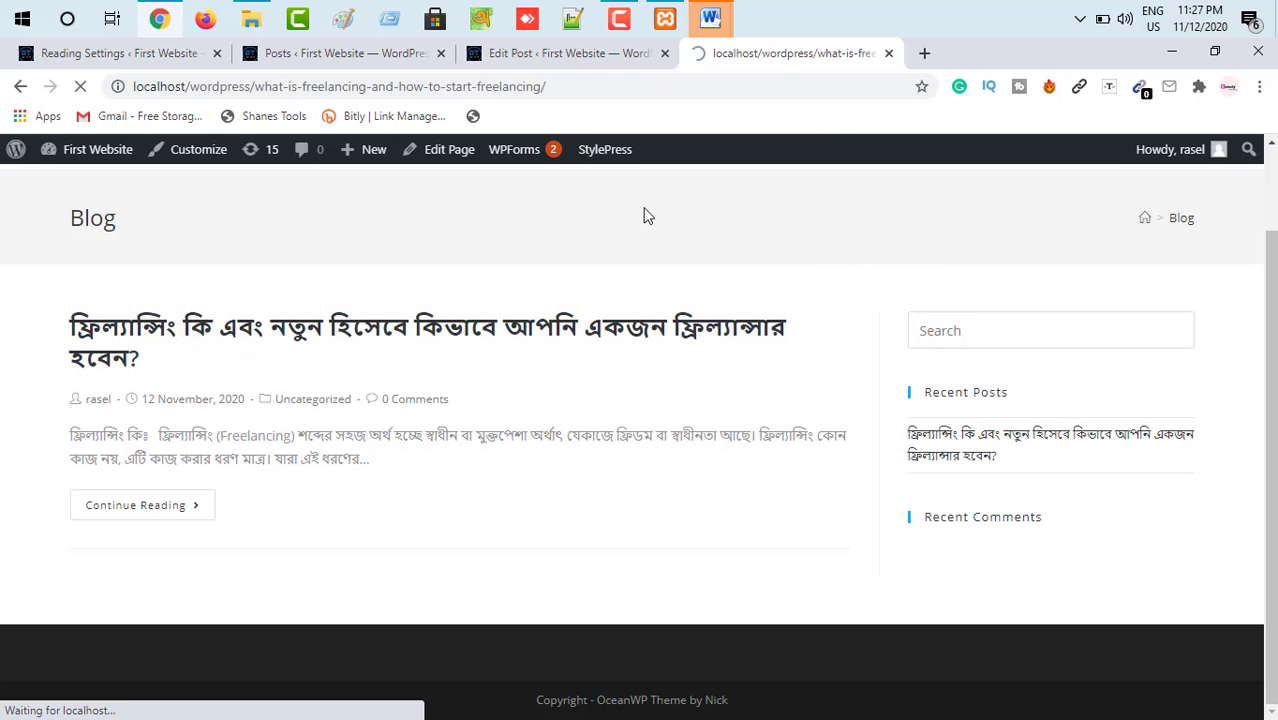
scroll(527, 460, "down", 10)
scroll(527, 460, "up", 10)
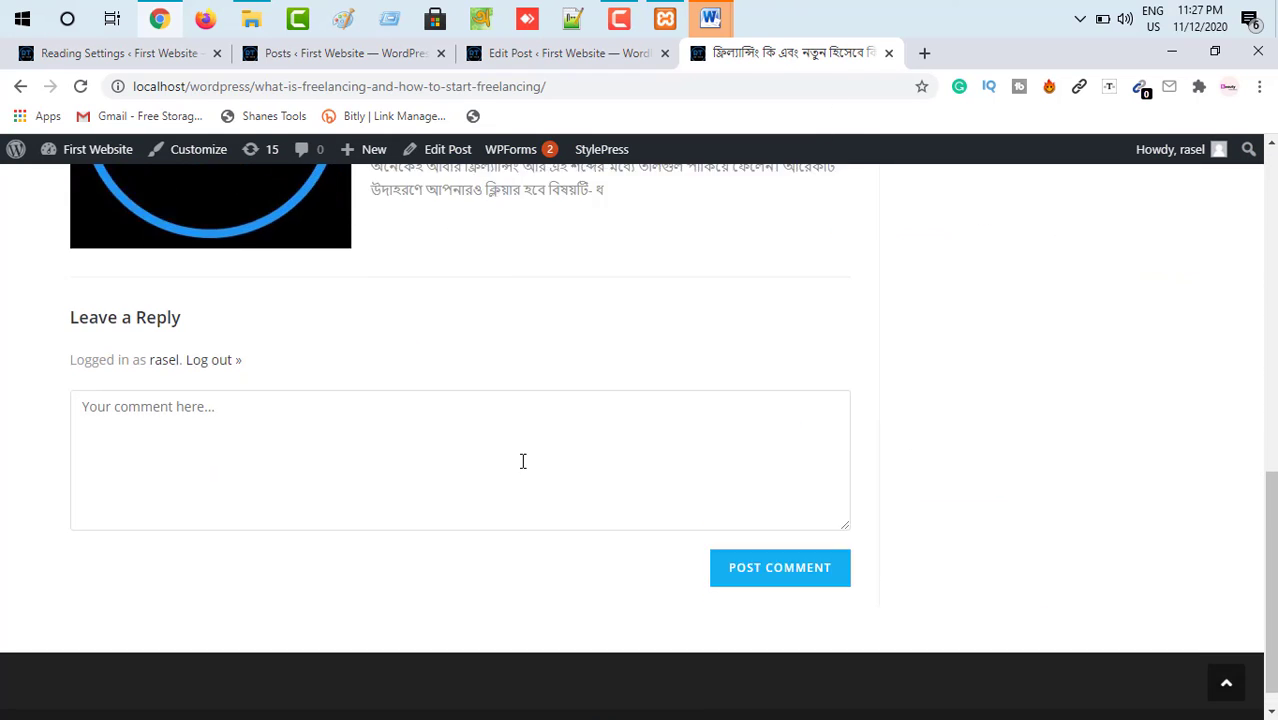
left_click(236, 642)
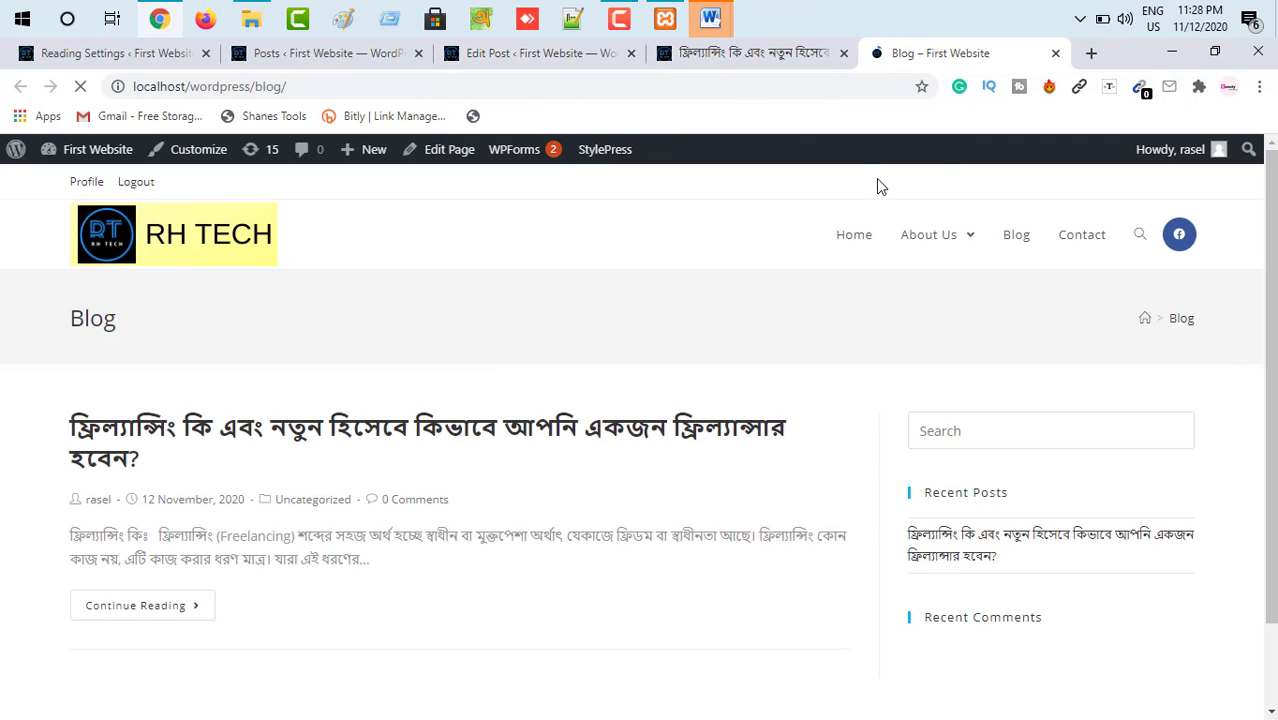
left_click(1055, 53)
- Look through the published post's heading, text and logo, and follow the logo's link once more
scroll(717, 354, "down", 4)
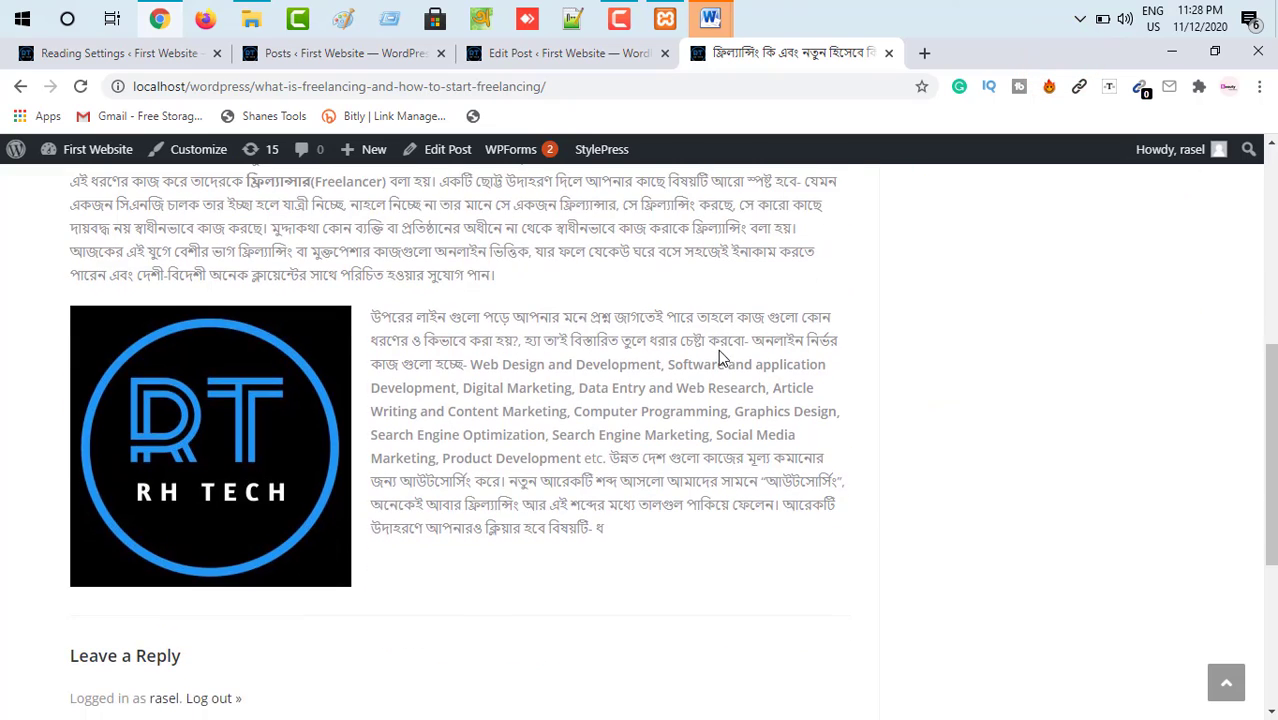
scroll(528, 365, "up", 4)
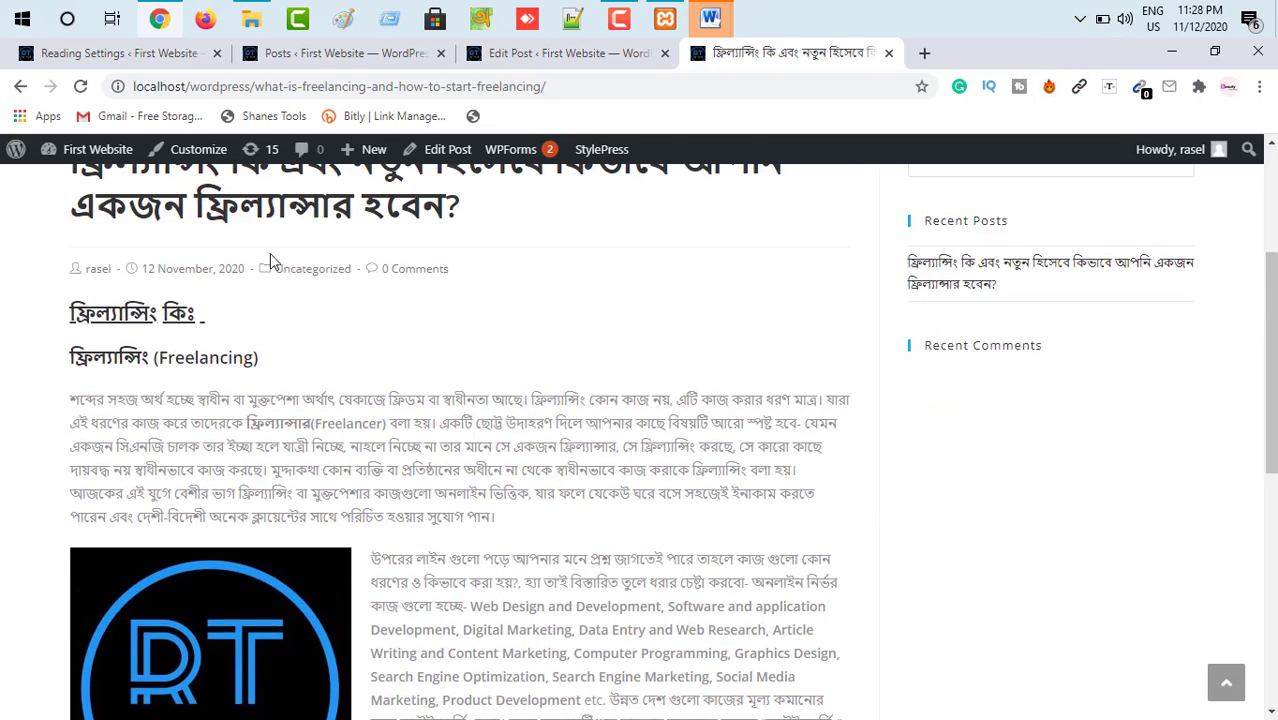
scroll(293, 305, "up", 3)
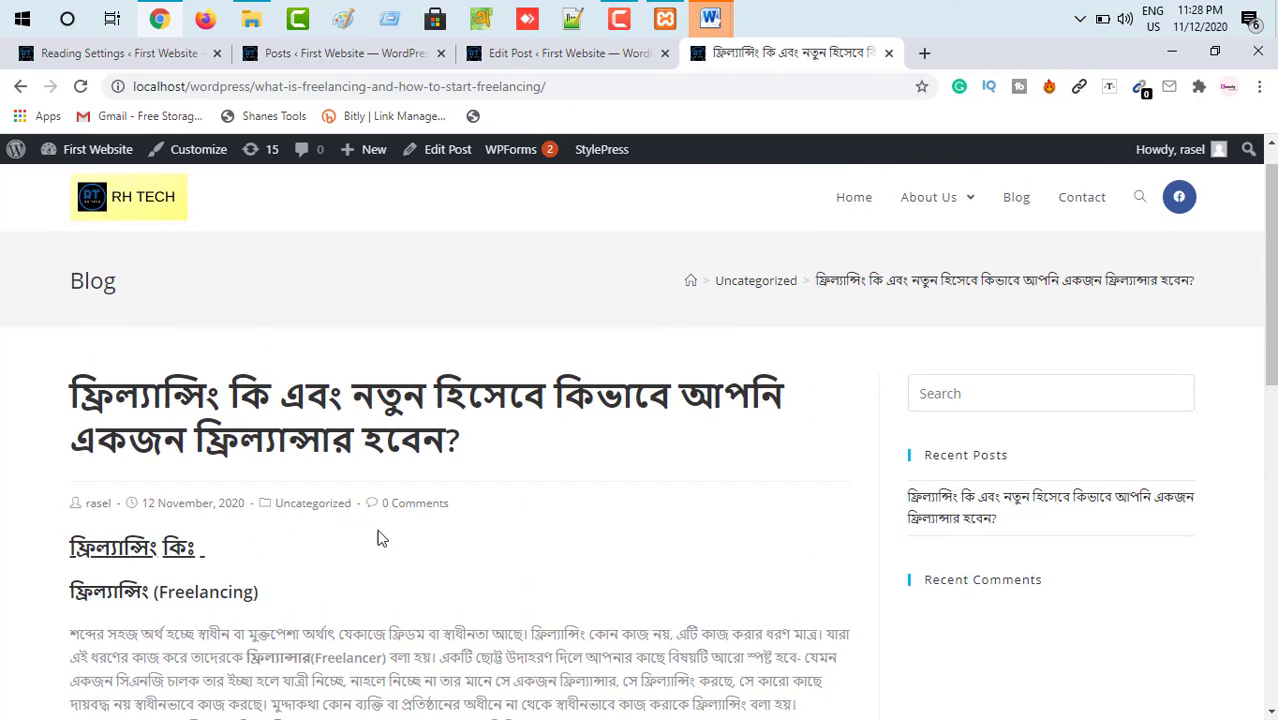
scroll(378, 538, "down", 5)
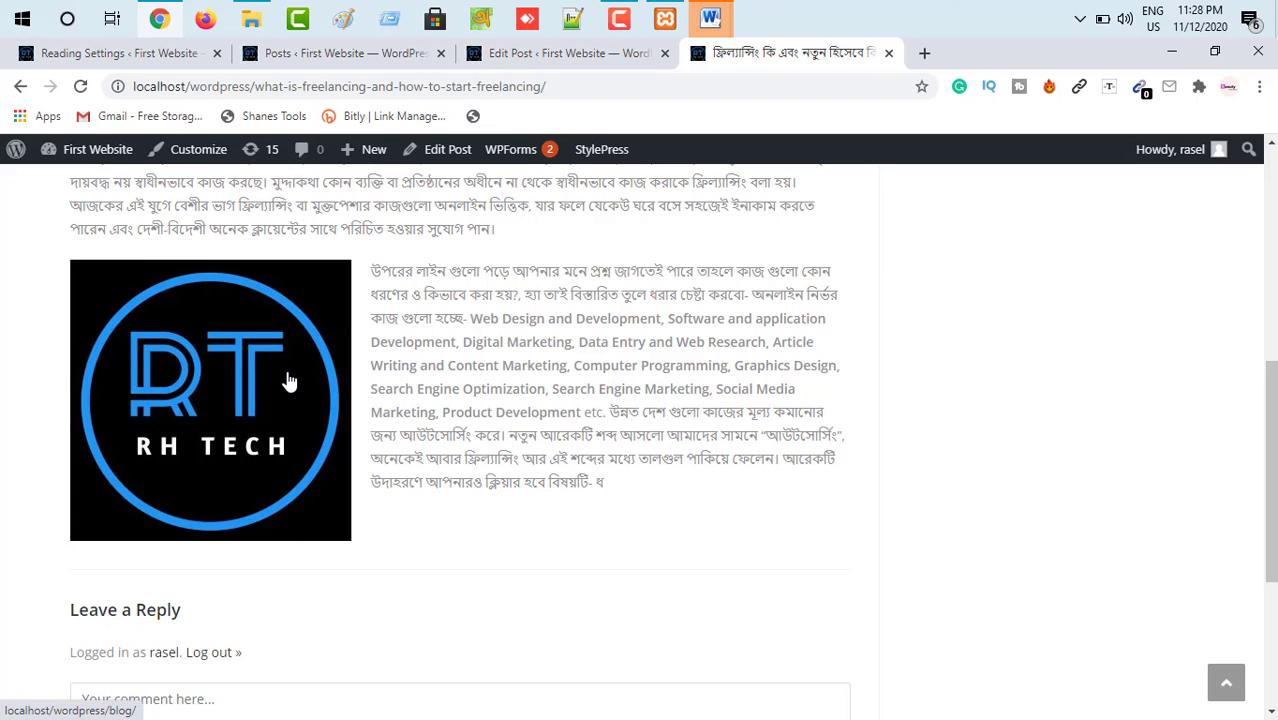
scroll(288, 381, "up", 2)
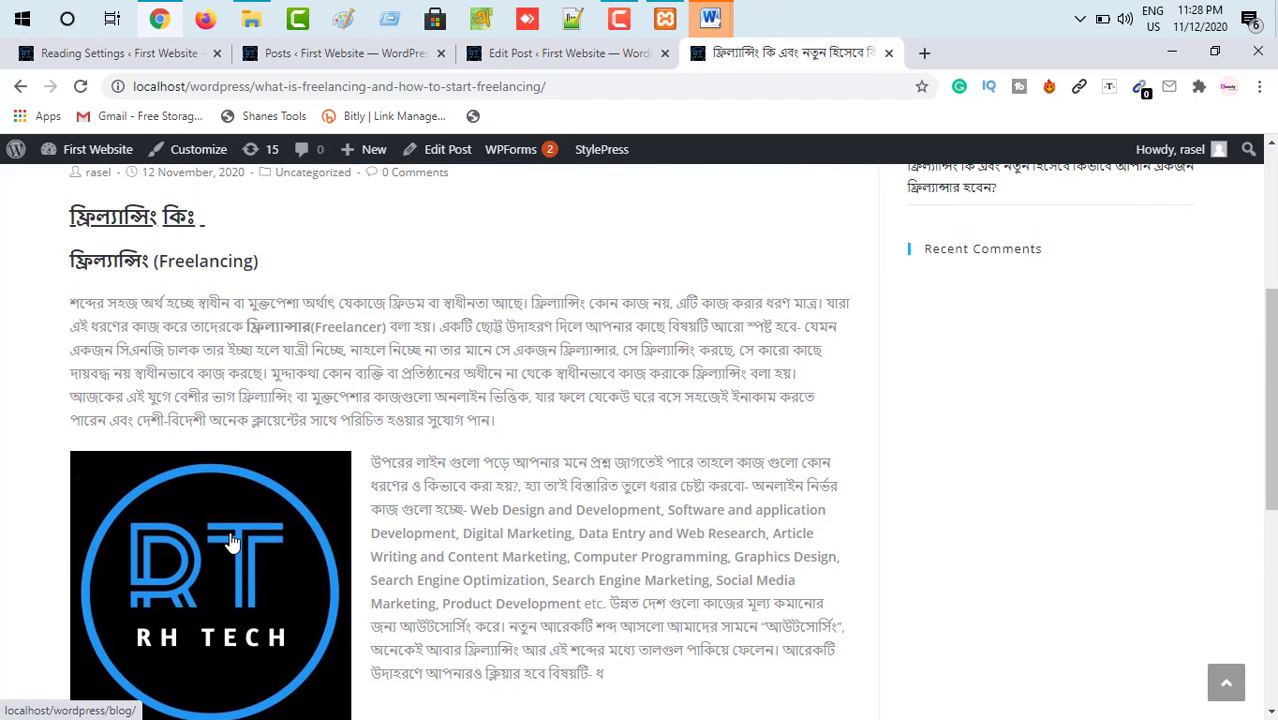
left_click(230, 538)
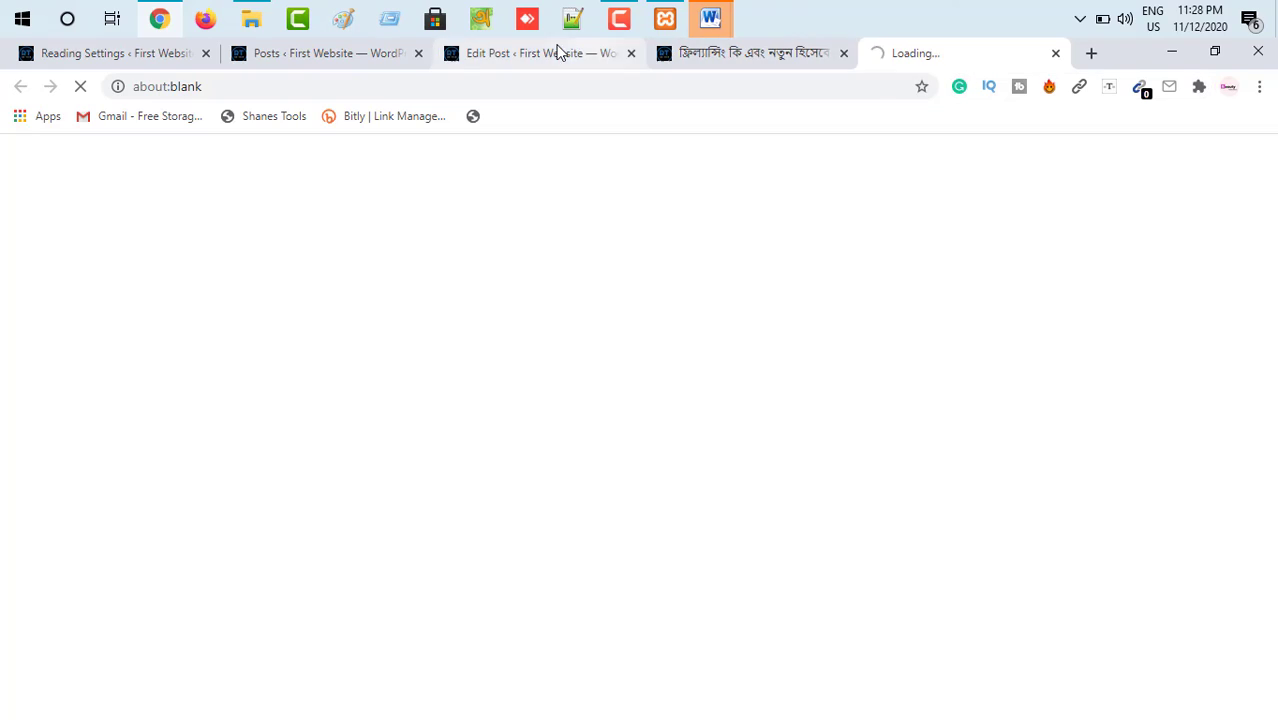
- Return to the post editor and check the web address linked to the RH Tech logo
left_click(560, 53)
scroll(545, 495, "down", 4)
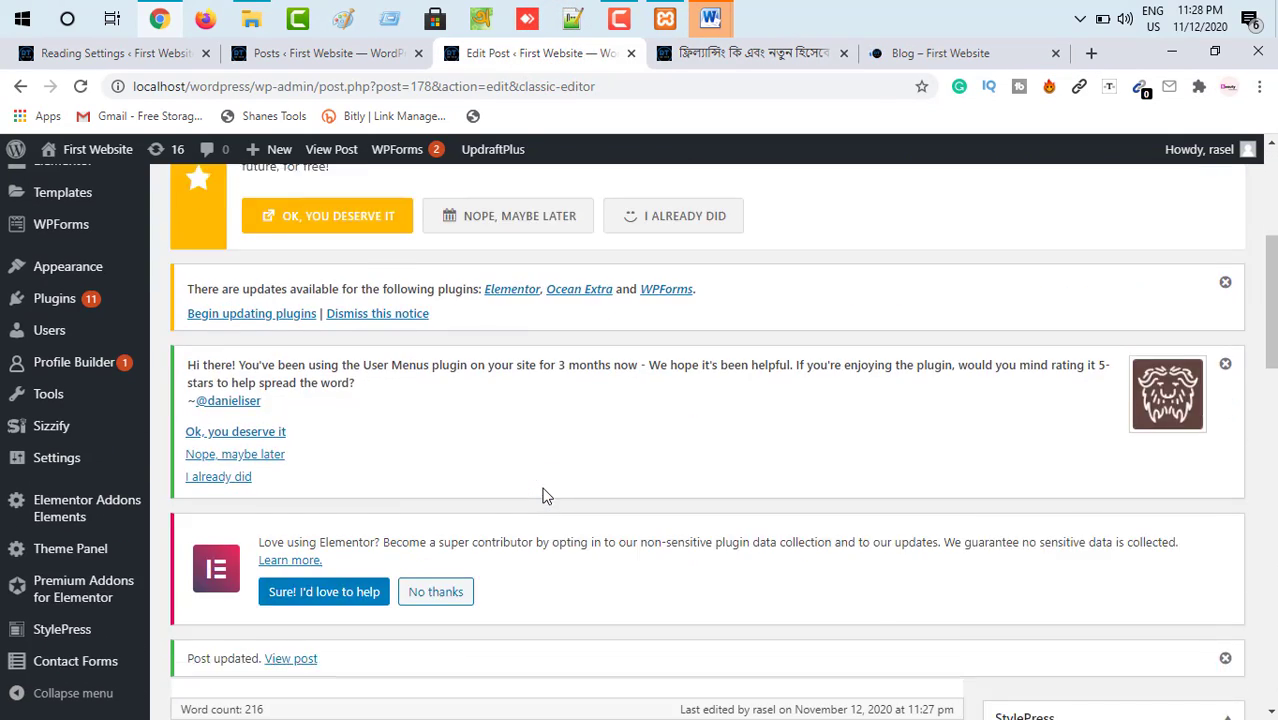
scroll(545, 495, "down", 10)
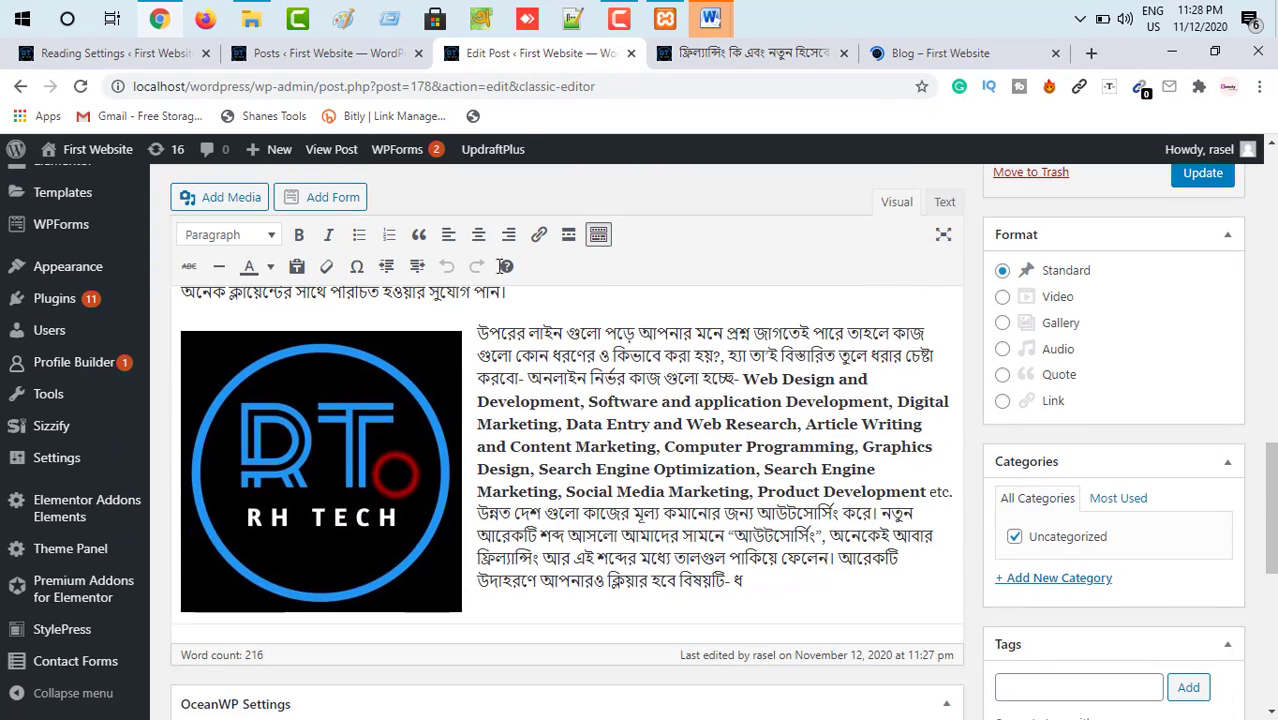
left_click(440, 350)
left_click(538, 234)
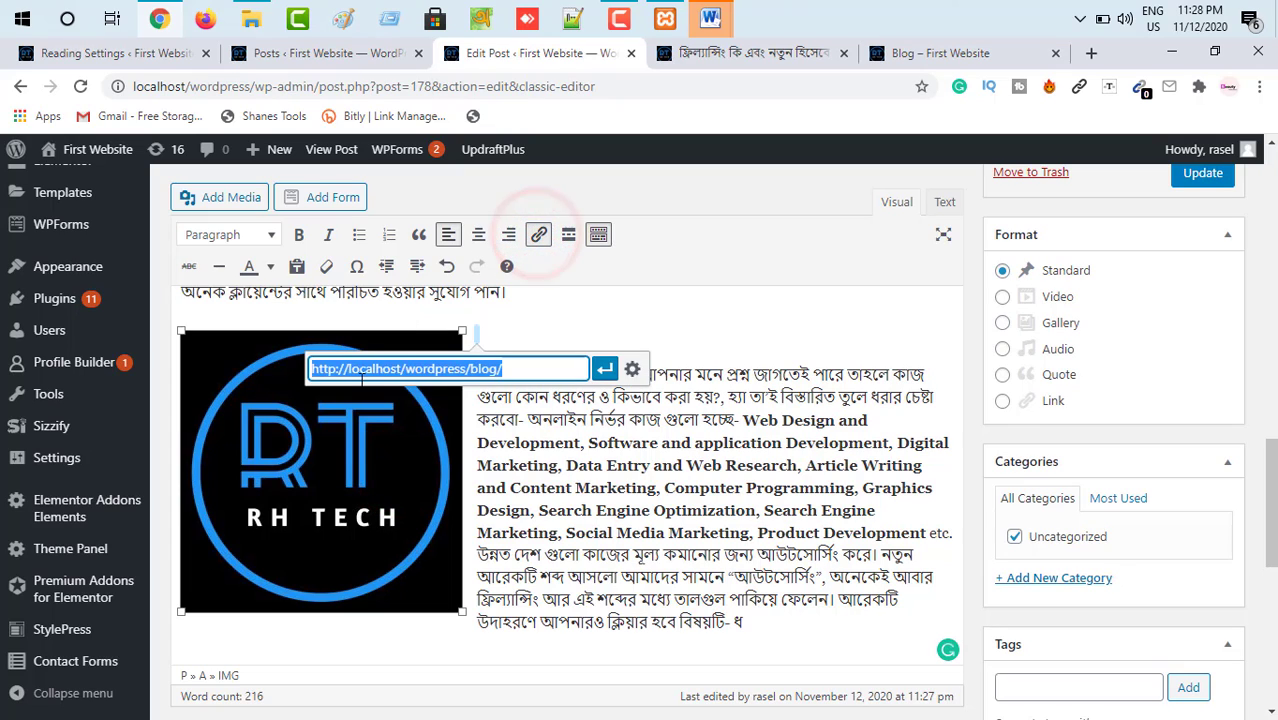
left_click(516, 368)
triple_click(516, 368)
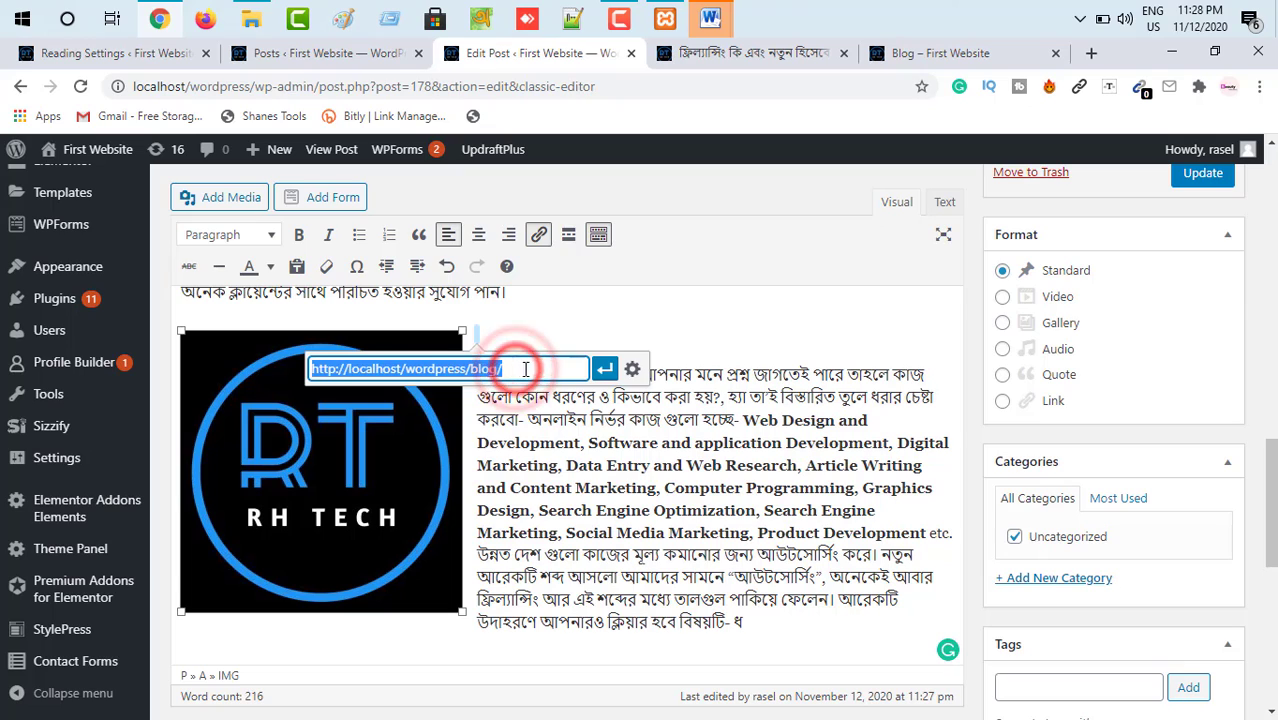
- Reopen the post from the Blog page and highlight the words "উপরের লাইন গুলো পড়ে" beside the logo
left_click(962, 50)
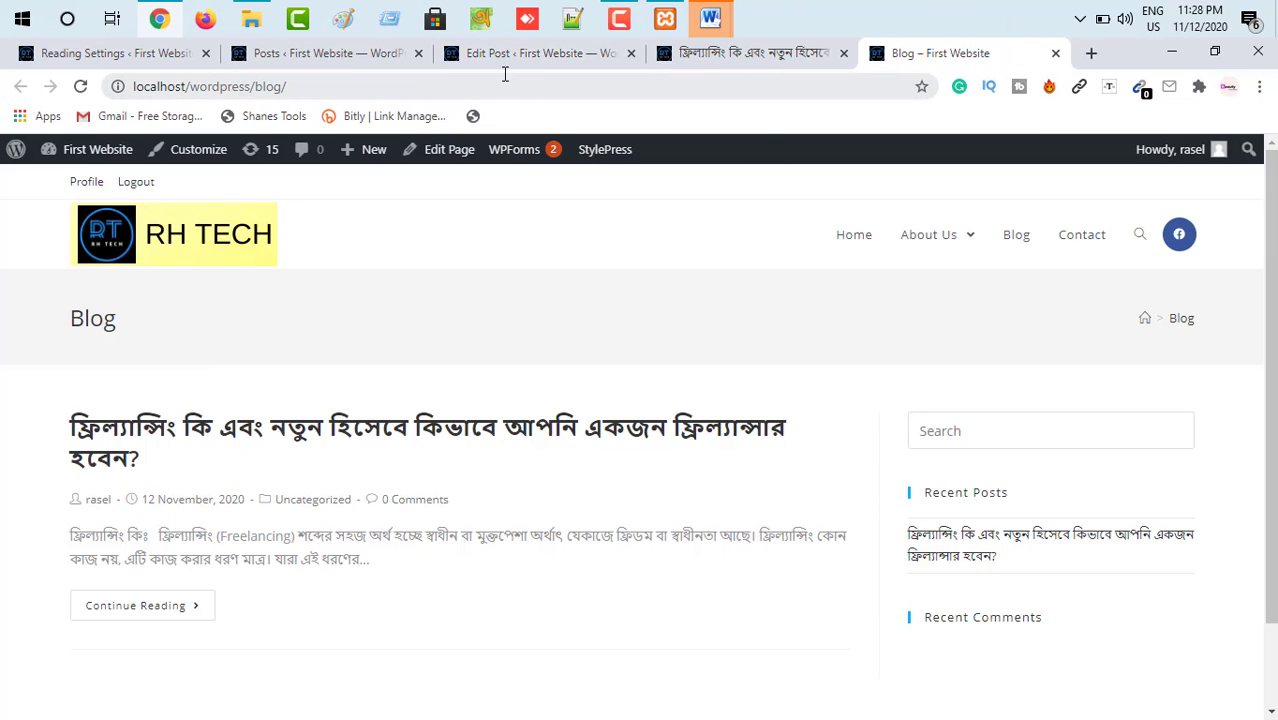
scroll(436, 414, "down", 1)
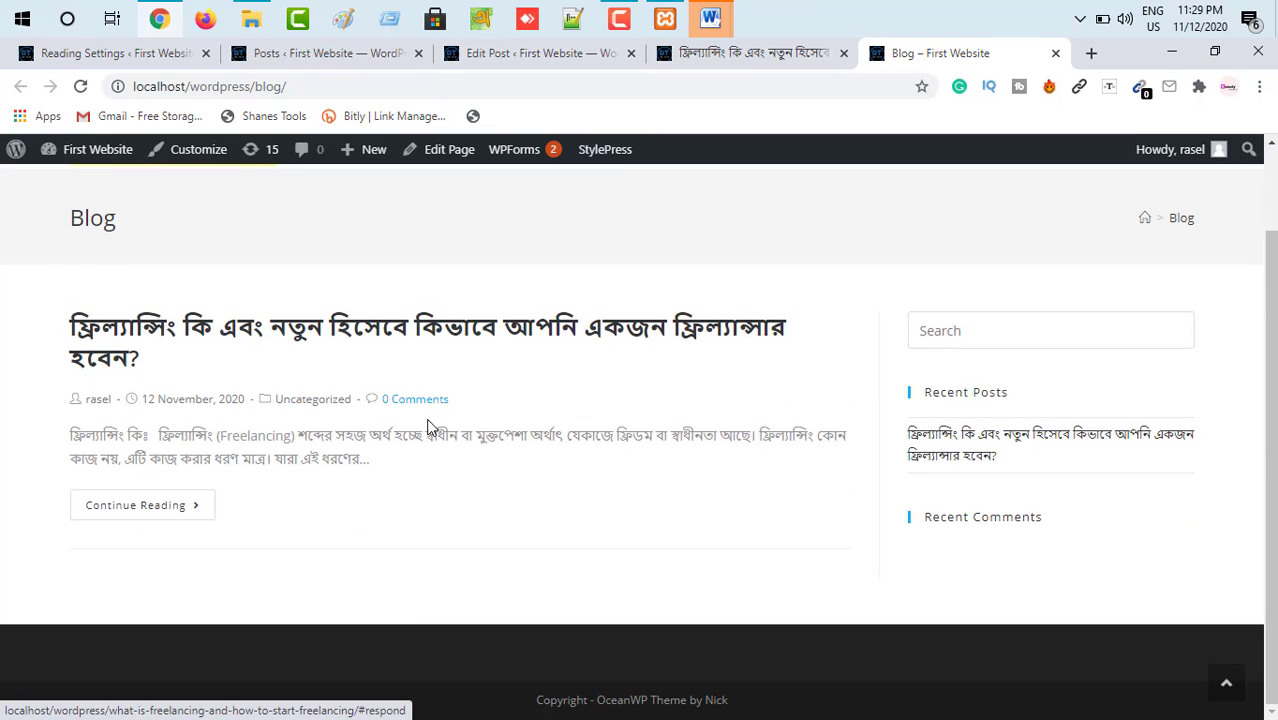
left_click(172, 318)
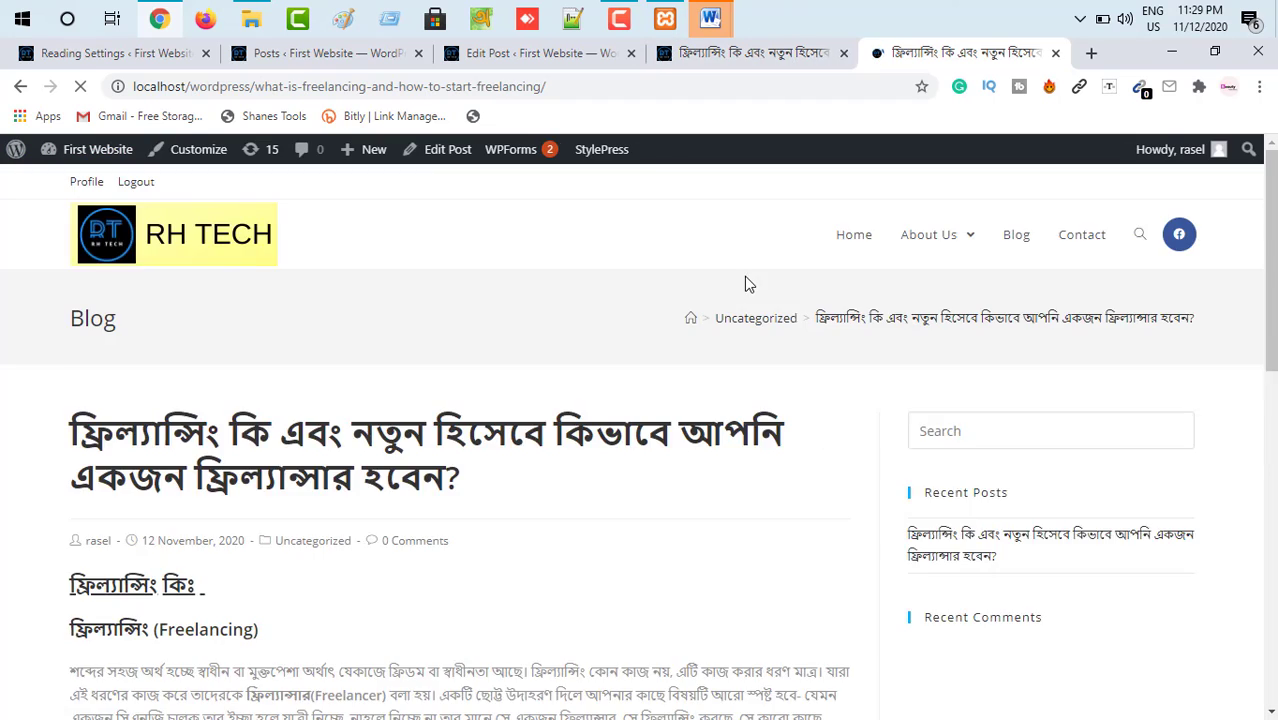
scroll(744, 278, "down", 4)
scroll(407, 370, "down", 1)
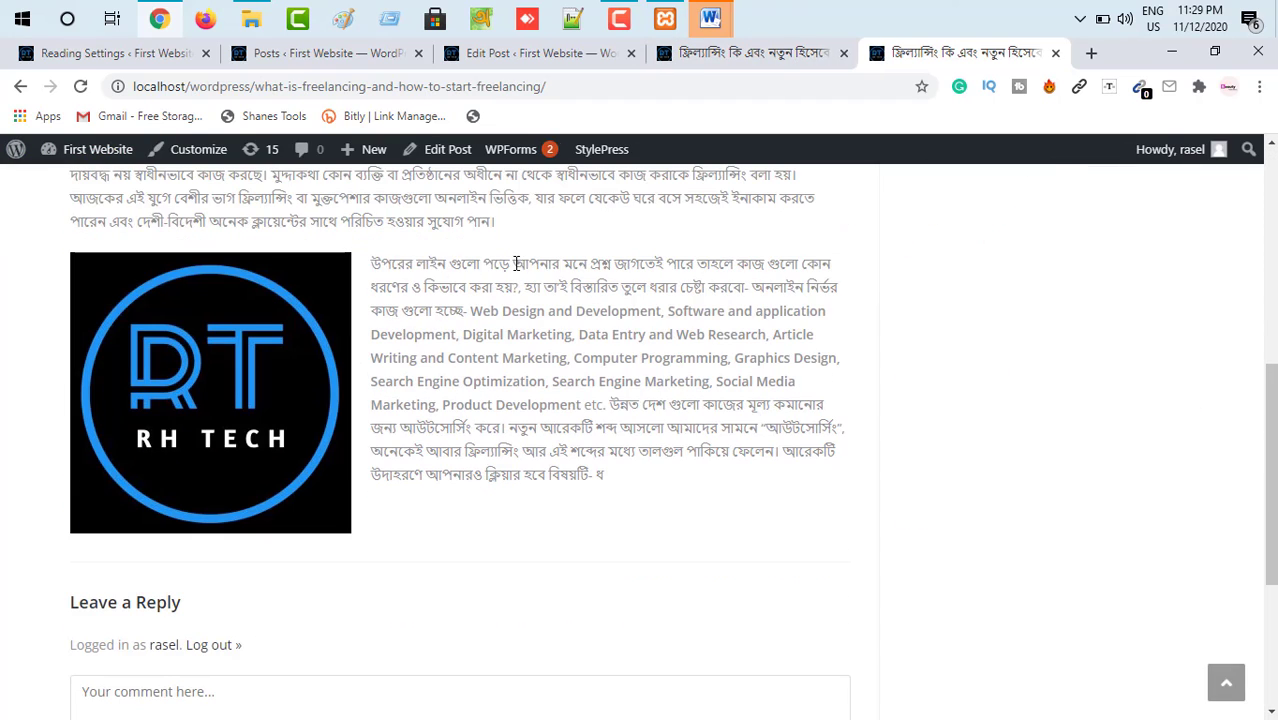
left_click_drag(516, 264, 378, 262)
left_click(372, 262)
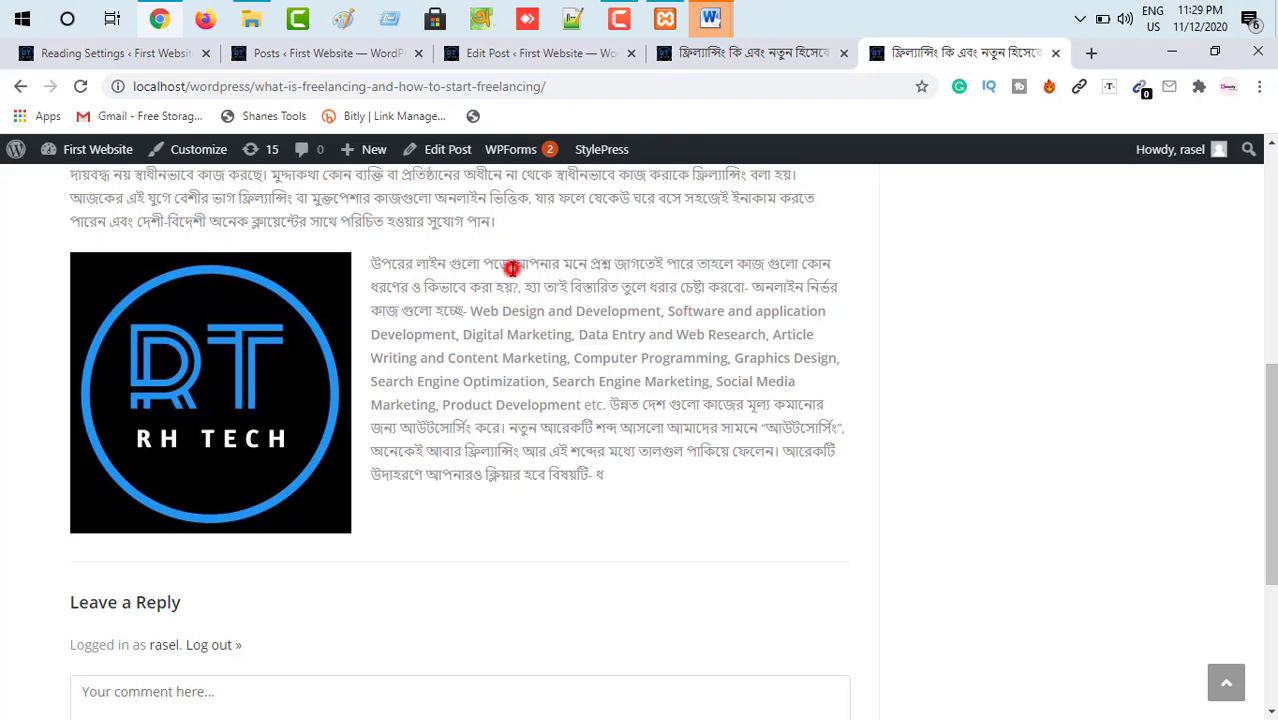
left_click_drag(511, 268, 363, 275)
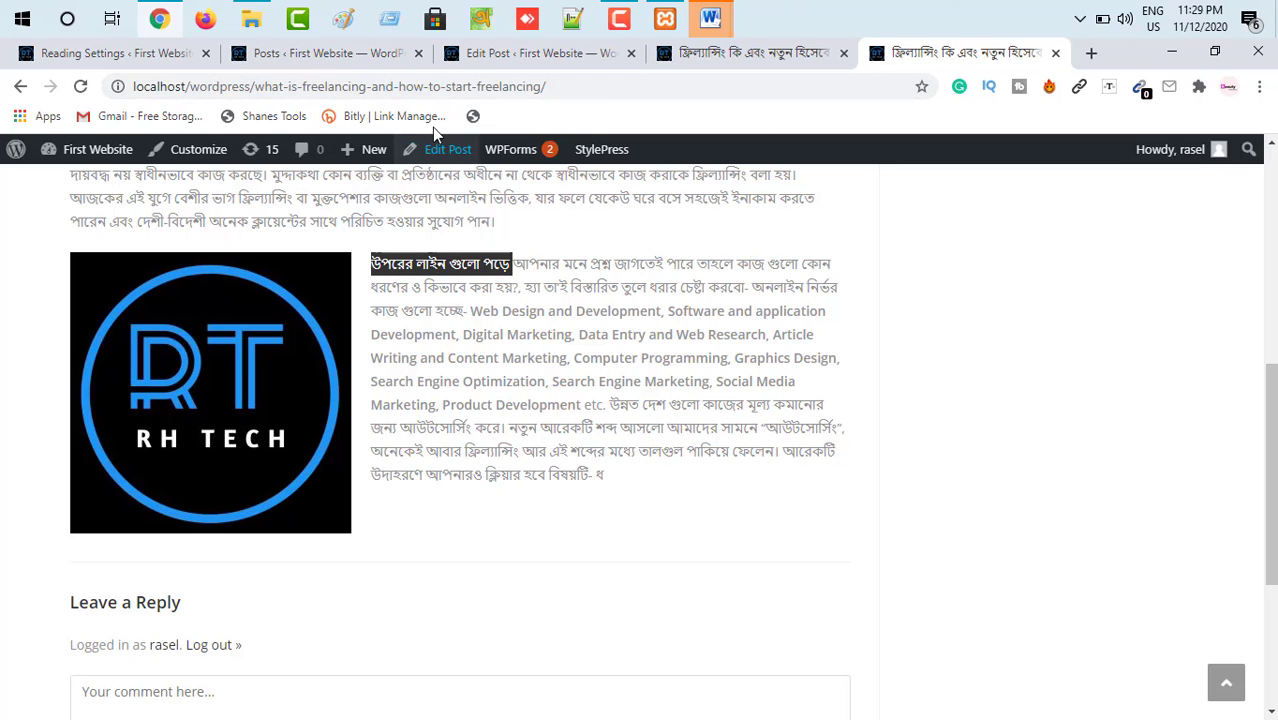
- Back in the post editor, select the words "উপরের লাইন গুলো" at the start of the paragraph beside the logo
left_click(476, 60)
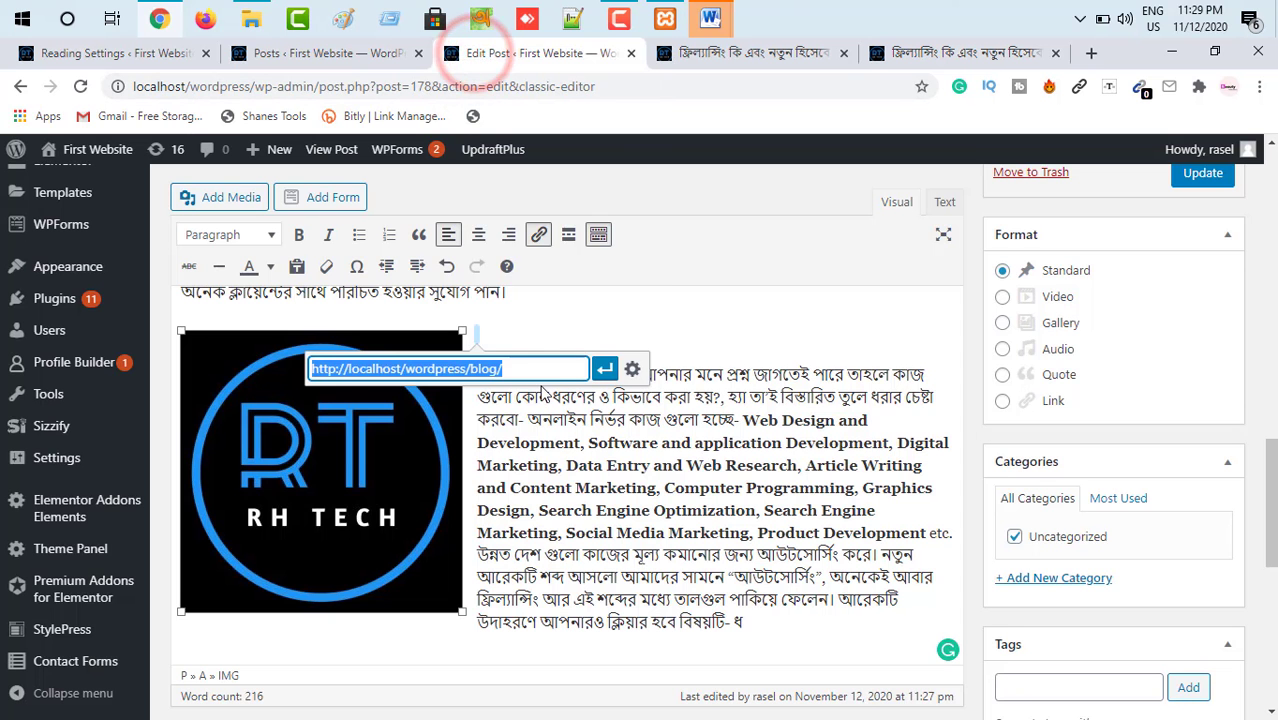
scroll(573, 426, "down", 3)
scroll(573, 426, "up", 3)
left_click(537, 513)
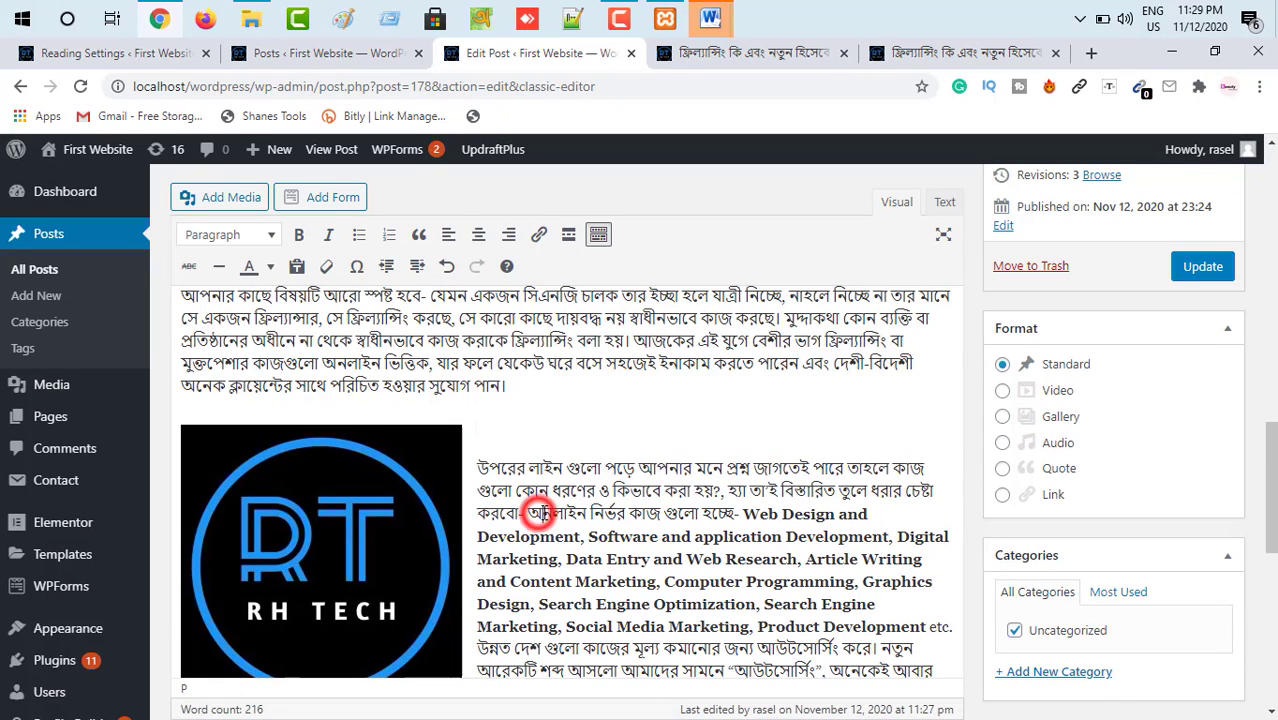
left_click_drag(599, 427, 484, 425)
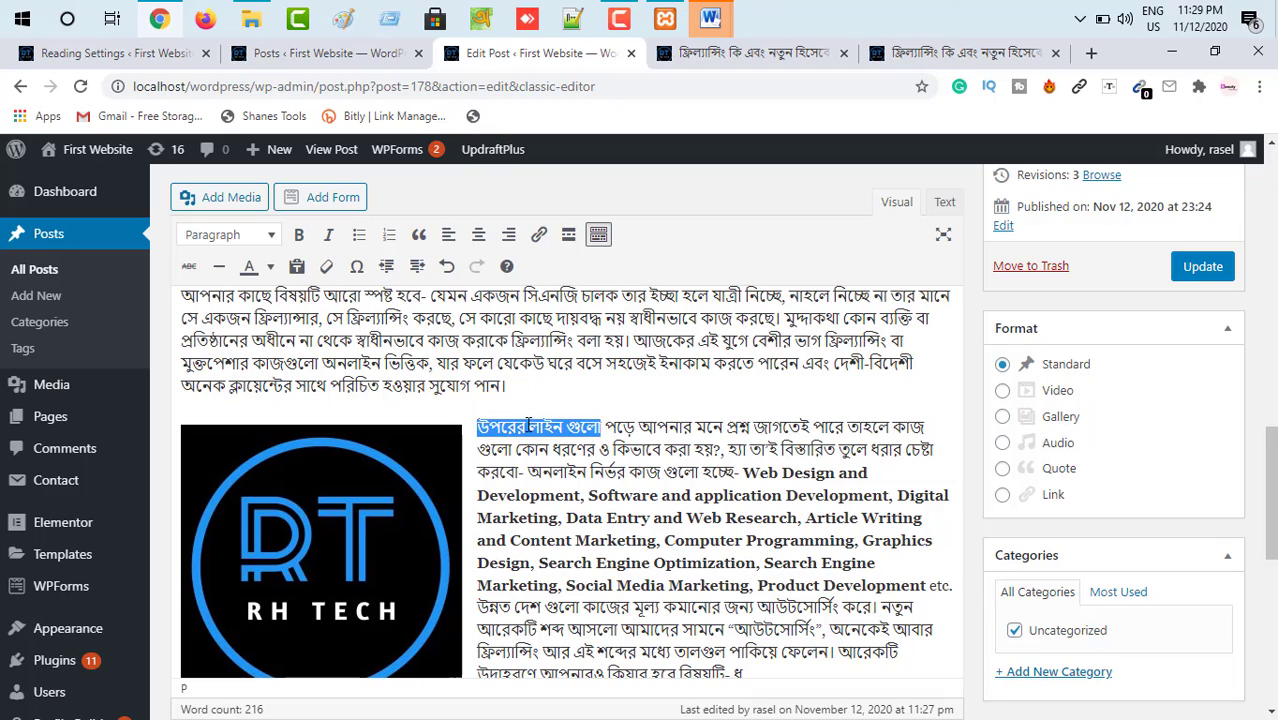